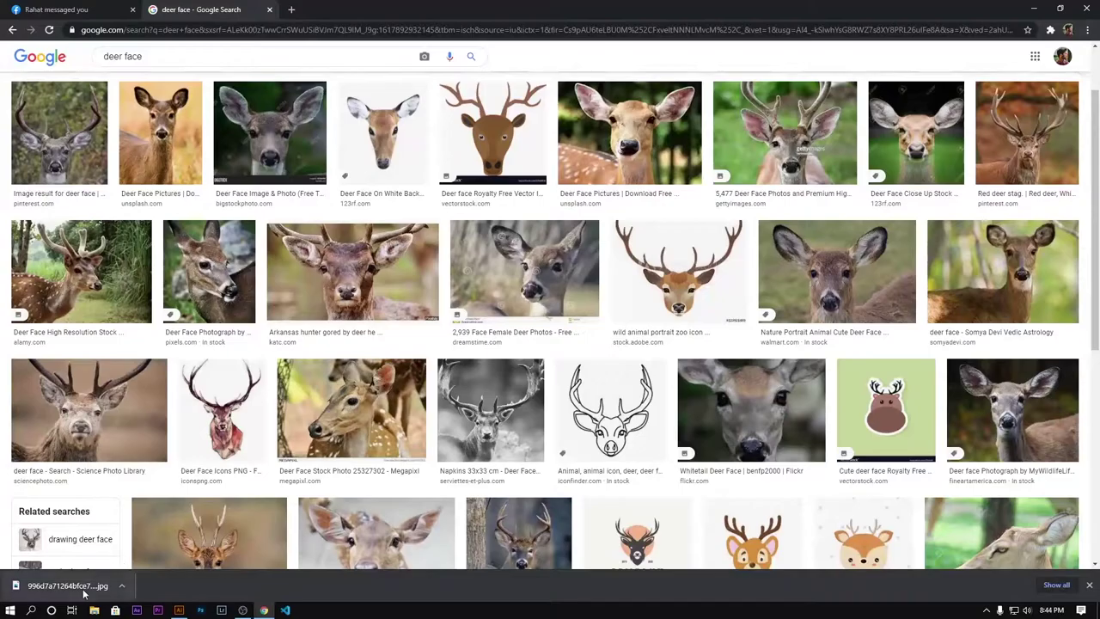
Drag the downloaded deer-face JPG from Chrome's download bar into the Illustrator document.
{"action": "left_click_drag", "start_coordinate": [84, 593], "coordinate": [417, 353]}
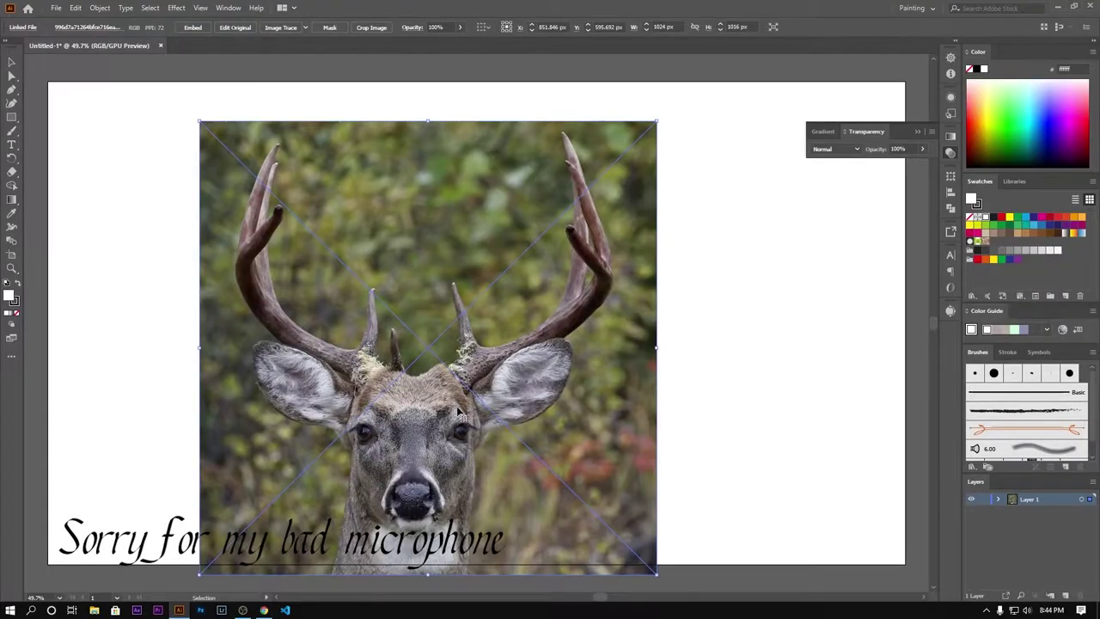
Move the deer photo higher on the artboard and lock Layer 1.
{"action": "mouse_move", "coordinate": [477, 432]}
{"action": "left_mouse_down"}
{"action": "mouse_move", "coordinate": [491, 379]}
{"action": "mouse_move", "coordinate": [504, 410]}
{"action": "left_mouse_up"}
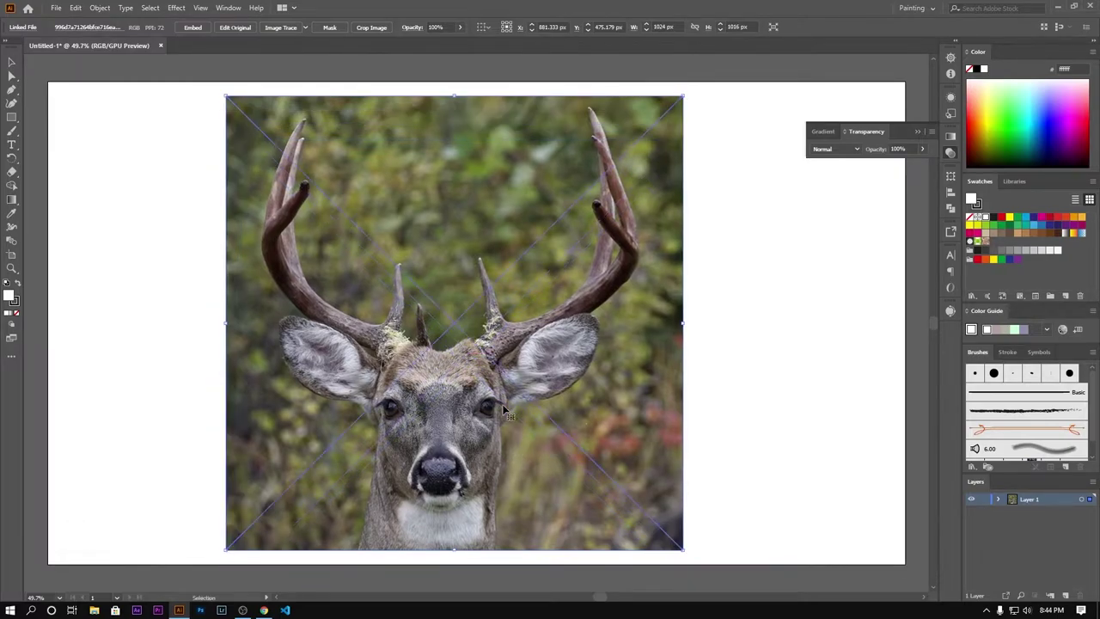
{"action": "left_click", "coordinate": [984, 500]}
{"action": "scroll", "coordinate": [464, 391], "scroll_direction": "up", "scroll_amount": 5}
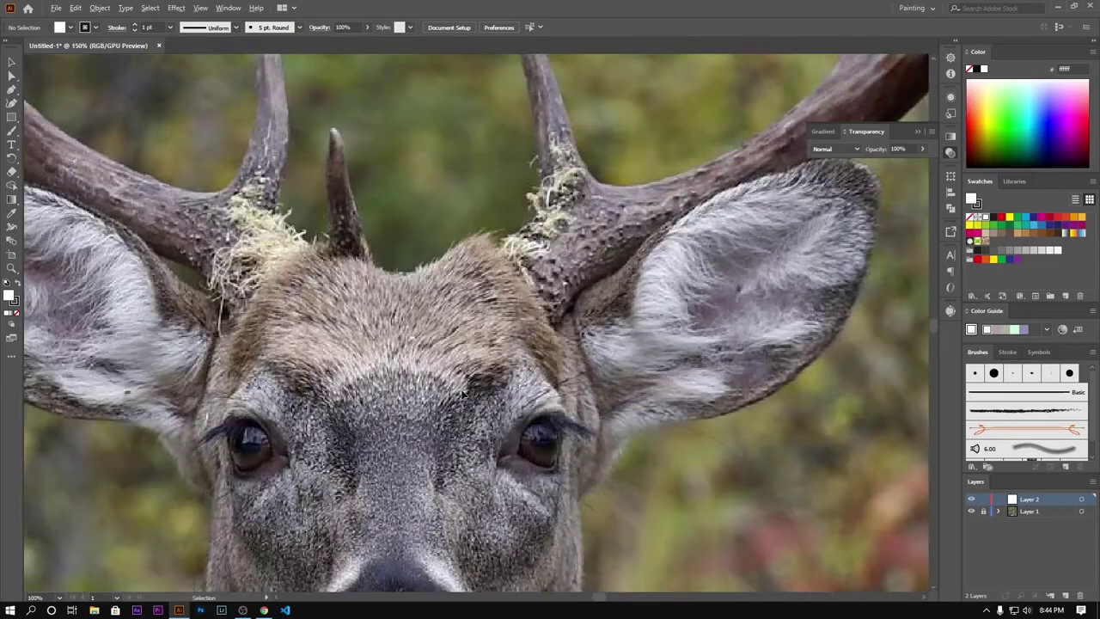
{"action": "scroll", "coordinate": [464, 392], "scroll_direction": "down", "scroll_amount": 4}
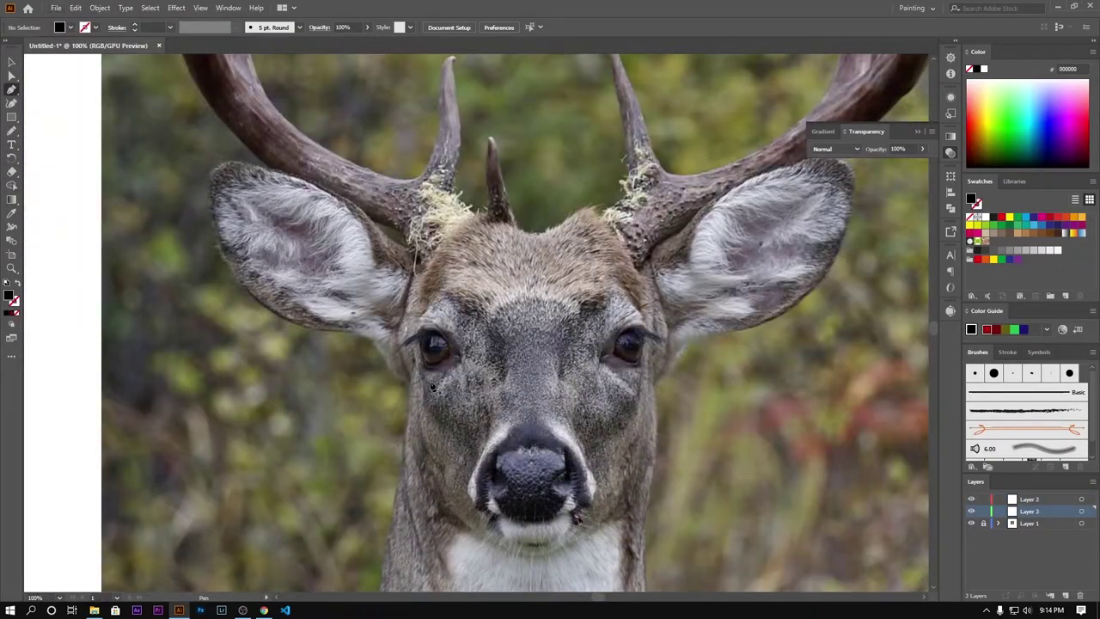
Start a Pen path up the left nostril's edge, then zoom in close on it.
{"action": "scroll", "coordinate": [432, 387], "scroll_direction": "up", "scroll_amount": 2}
{"action": "scroll", "coordinate": [432, 386], "scroll_direction": "down", "scroll_amount": 1}
{"action": "left_click", "coordinate": [475, 375]}
{"action": "left_click", "coordinate": [470, 347]}
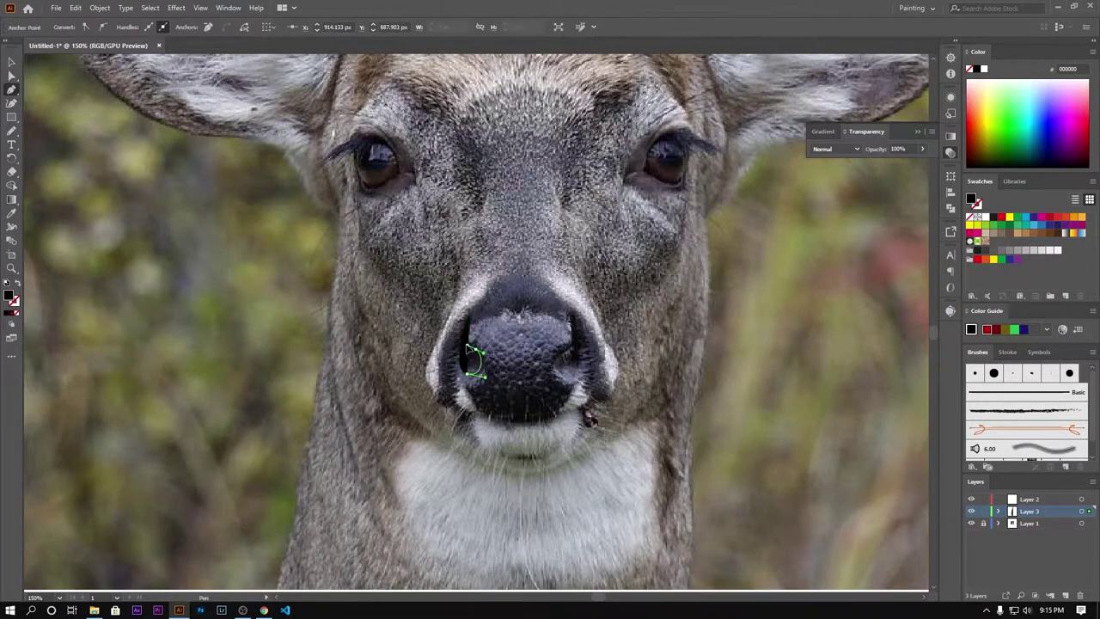
{"action": "left_click", "coordinate": [469, 314]}
{"action": "key", "text": "a"}
{"action": "key", "text": "ctrl+plus"}
{"action": "key", "text": "ctrl+plus"}
{"action": "key", "text": "ctrl+plus"}
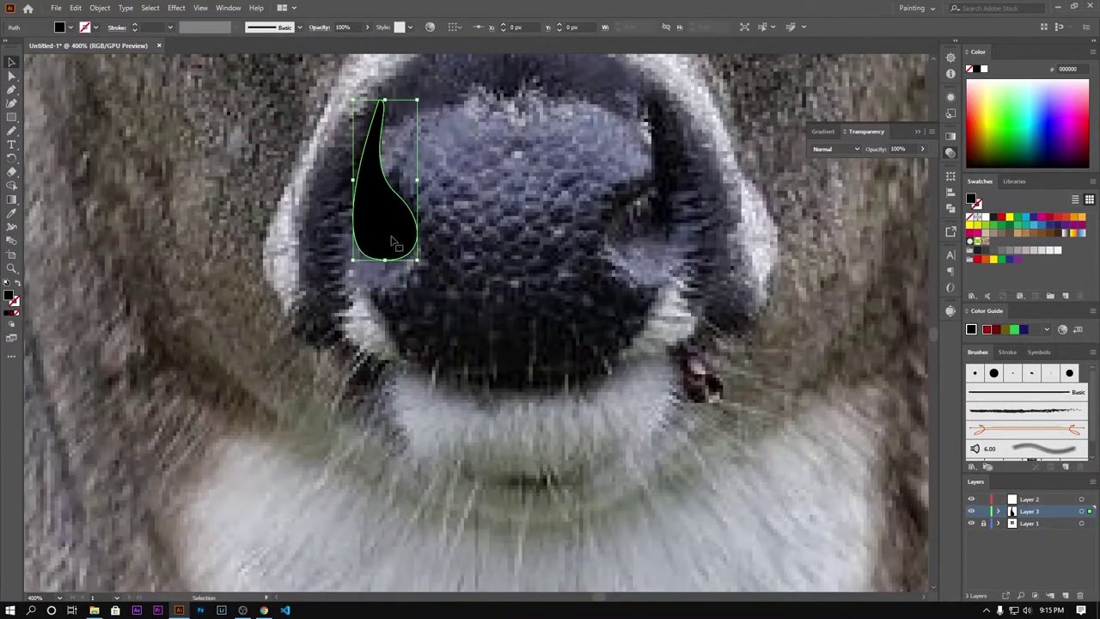
{"action": "scroll", "coordinate": [413, 232], "scroll_direction": "up", "scroll_amount": 2}
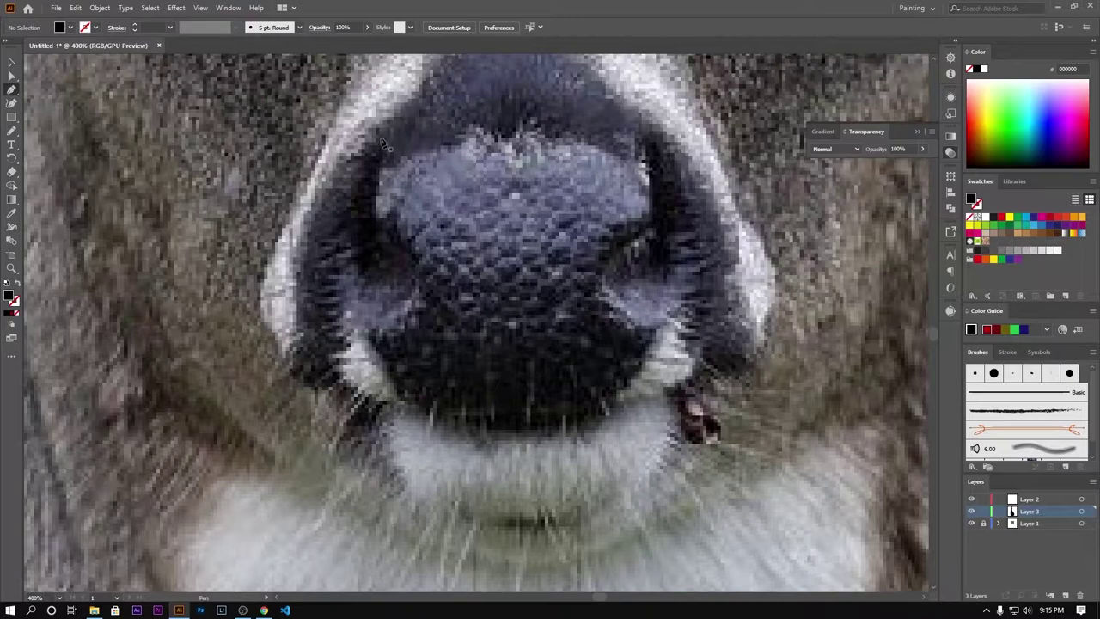
Undo two misplaced points and curve the path around the nostril into a closed teardrop.
{"action": "key", "text": "ctrl+z"}
{"action": "key", "text": "ctrl+z"}
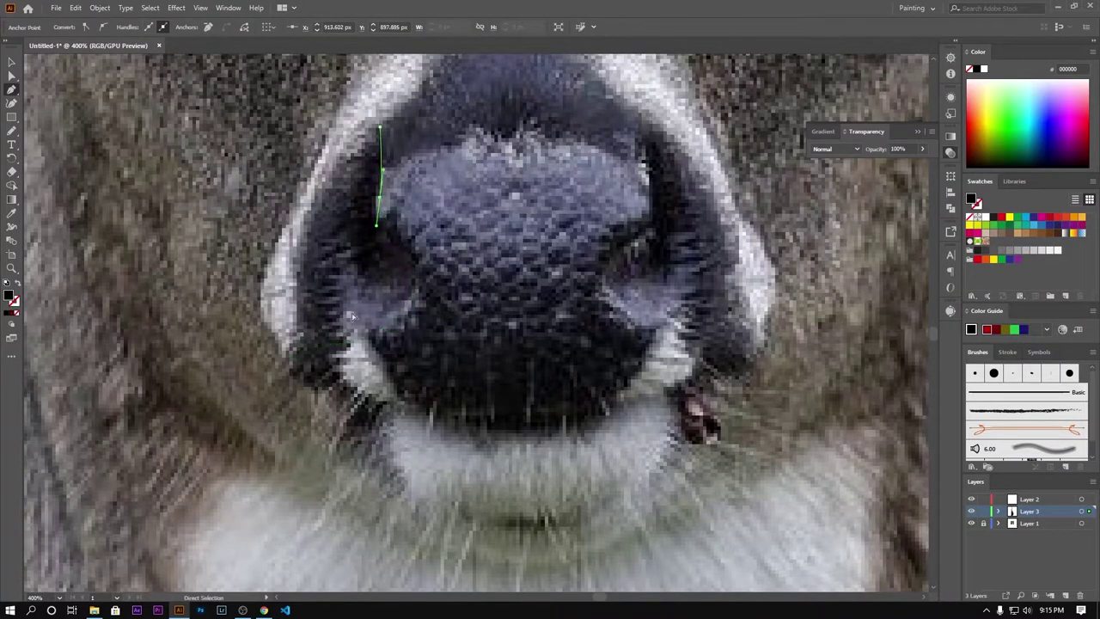
{"action": "key", "text": "ctrl+z"}
{"action": "left_click_drag", "start_coordinate": [354, 215], "coordinate": [338, 233]}
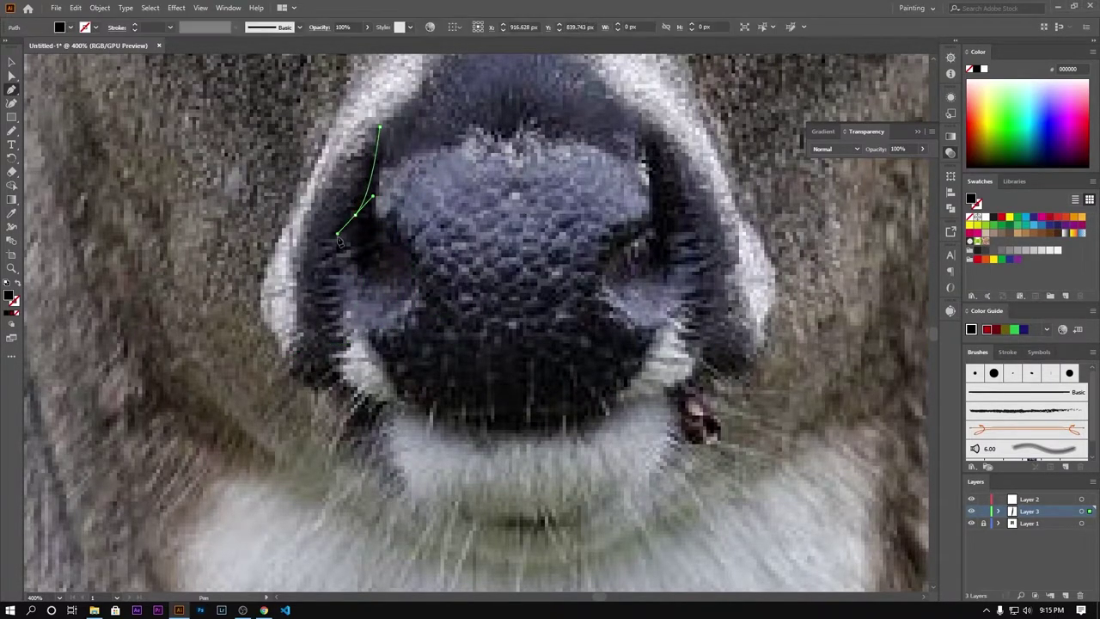
{"action": "left_click_drag", "start_coordinate": [378, 327], "coordinate": [438, 326]}
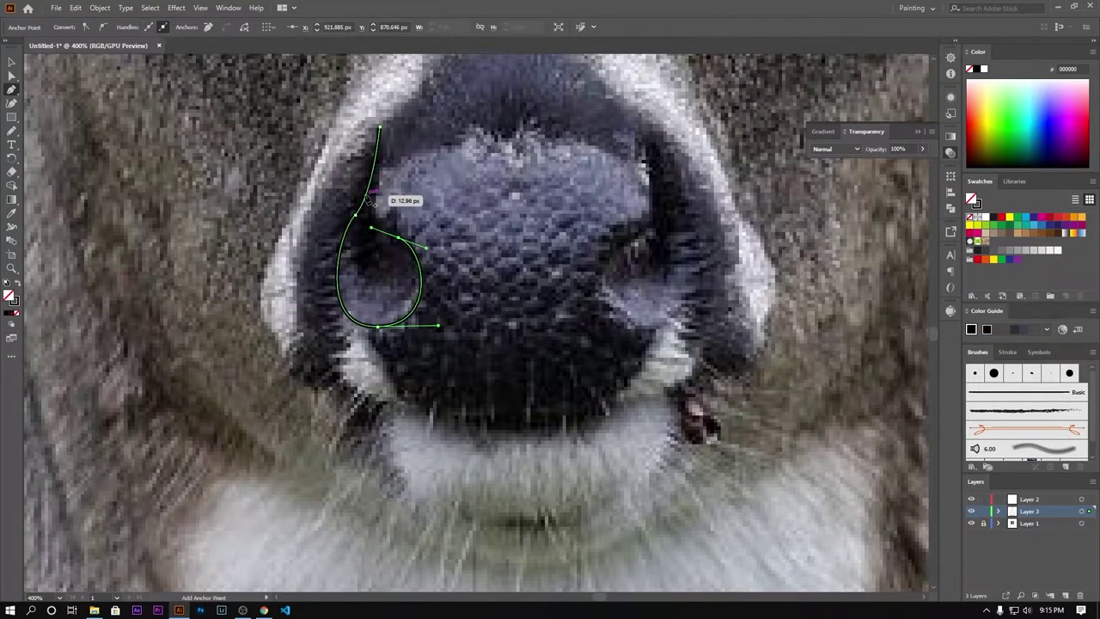
{"action": "scroll", "coordinate": [413, 172], "scroll_direction": "up", "scroll_amount": 5}
{"action": "scroll", "coordinate": [415, 175], "scroll_direction": "down", "scroll_amount": 3}
{"action": "scroll", "coordinate": [415, 176], "scroll_direction": "down", "scroll_amount": 2}
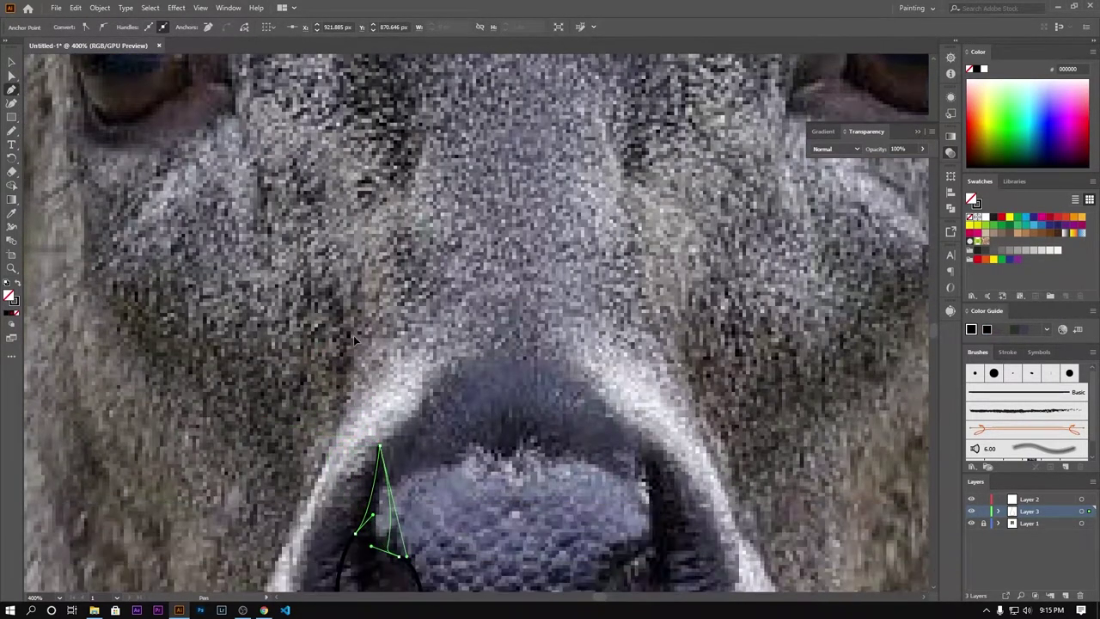
{"action": "key", "text": "v"}
{"action": "scroll", "coordinate": [390, 337], "scroll_direction": "down", "scroll_amount": 3}
{"action": "left_click", "coordinate": [406, 365]}
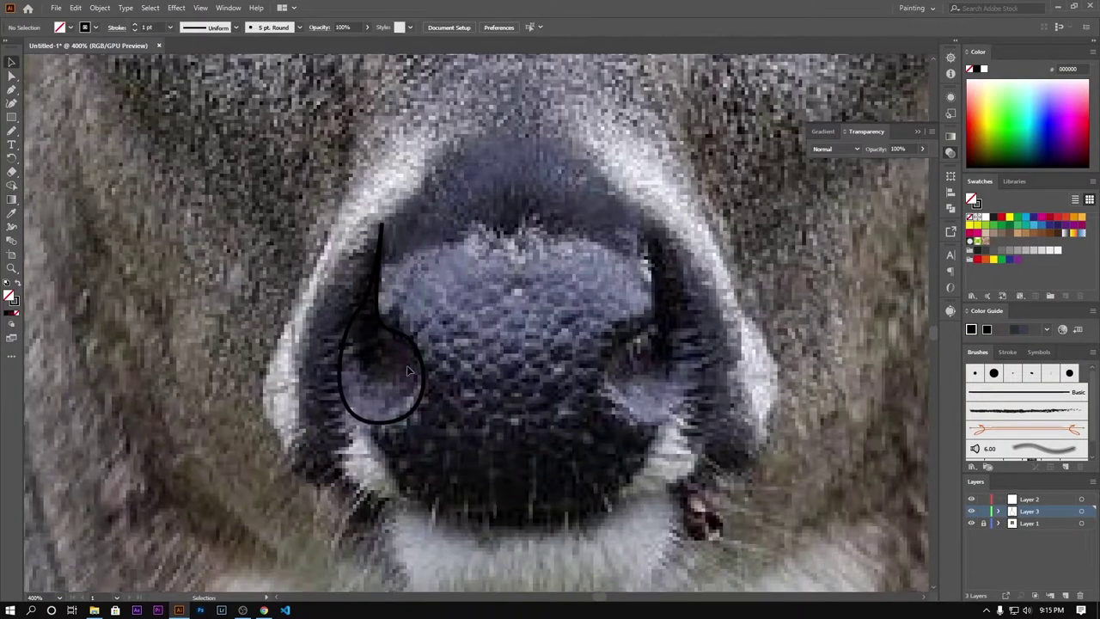
Reshape the teardrop's upper-left curve with Direct Selection.
{"action": "left_click", "coordinate": [339, 344]}
{"action": "key", "text": "a"}
{"action": "left_click_drag", "start_coordinate": [358, 311], "coordinate": [371, 286]}
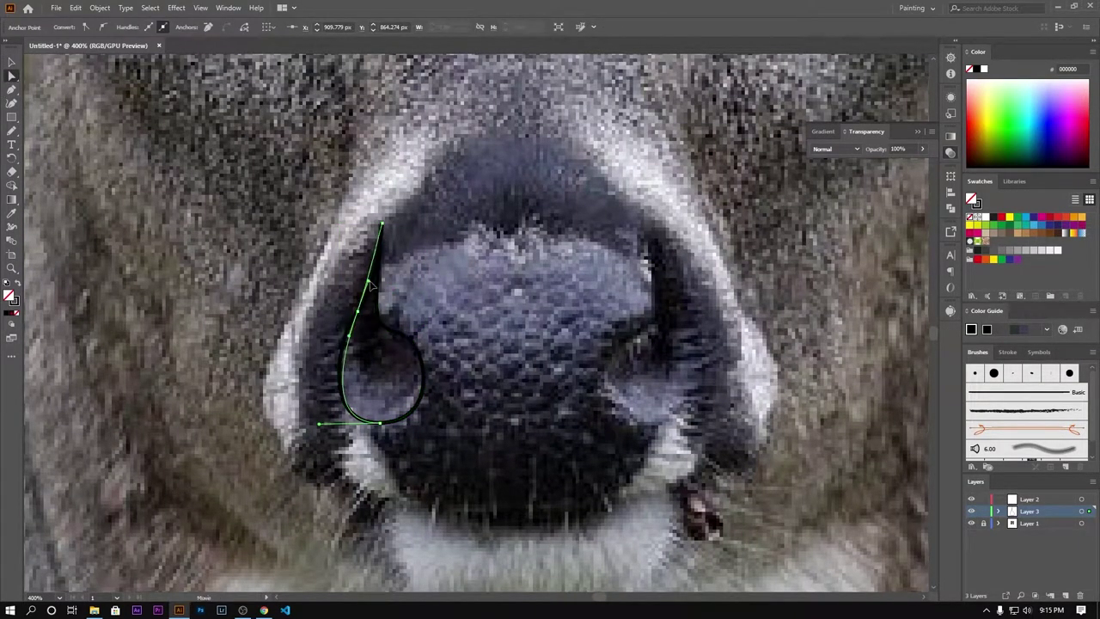
{"action": "left_click", "coordinate": [400, 293]}
Copy the teardrop onto the right nostril, reflect it vertically, and align both tops.
{"action": "left_click_drag", "start_coordinate": [368, 362], "coordinate": [633, 363]}
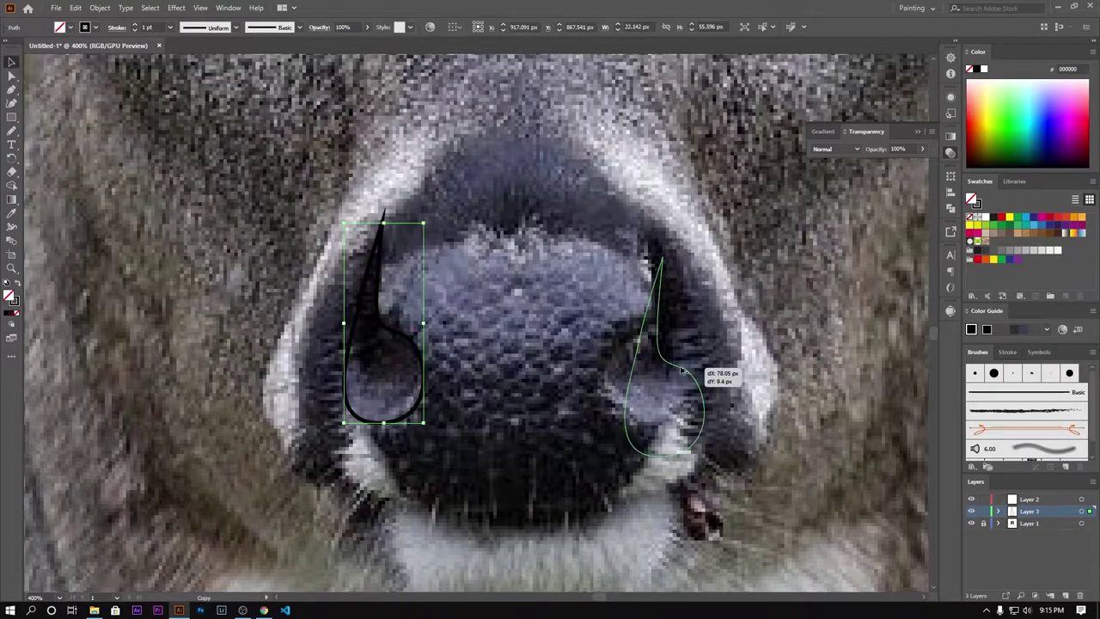
{"action": "right_click", "coordinate": [670, 333]}
{"action": "left_click", "coordinate": [816, 461]}
{"action": "key", "text": "Return"}
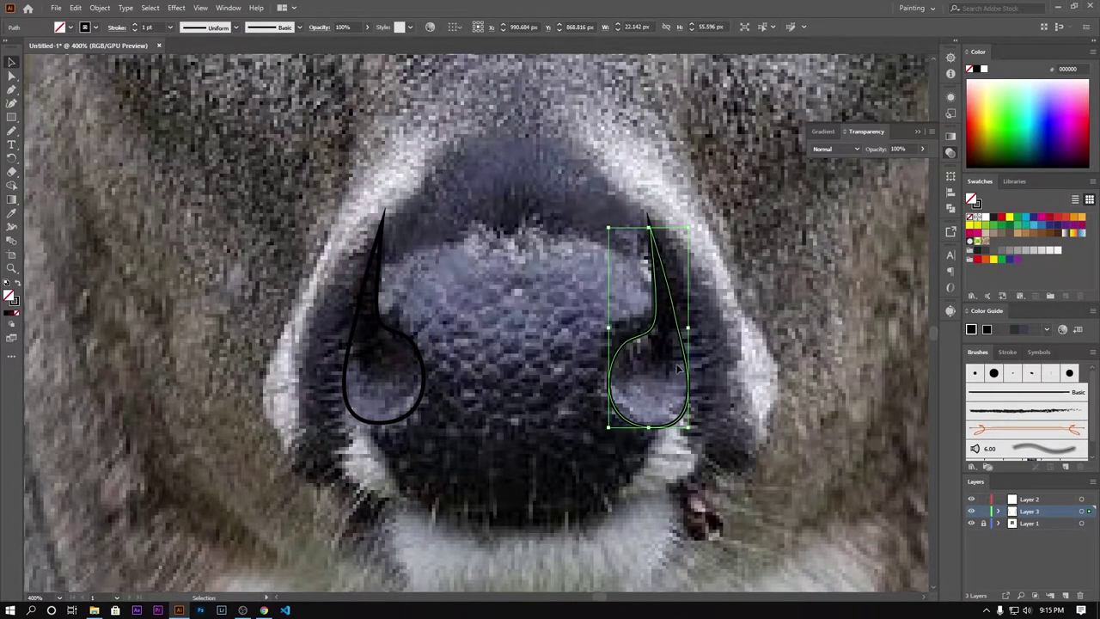
{"action": "key", "text": "ctrl+a"}
{"action": "left_click", "coordinate": [512, 29]}
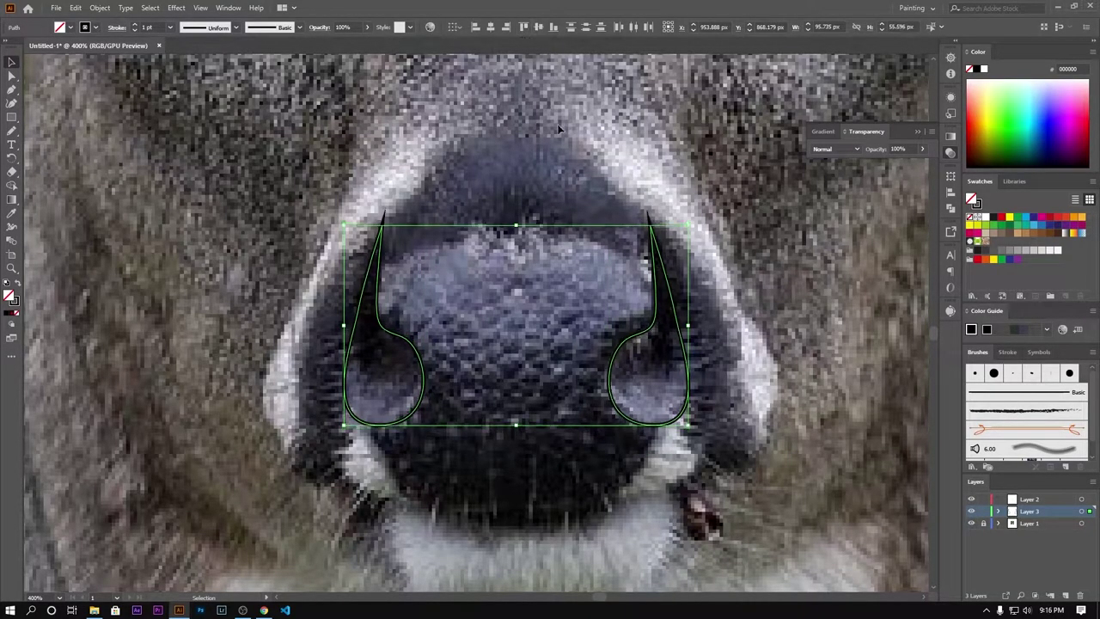
{"action": "left_click", "coordinate": [551, 263]}
Pen-draw the nose pad's left half from a centre line to a curved top.
{"action": "scroll", "coordinate": [550, 264], "scroll_direction": "down", "scroll_amount": 3}
{"action": "left_click", "coordinate": [12, 88]}
{"action": "scroll", "coordinate": [286, 320], "scroll_direction": "up", "scroll_amount": 5}
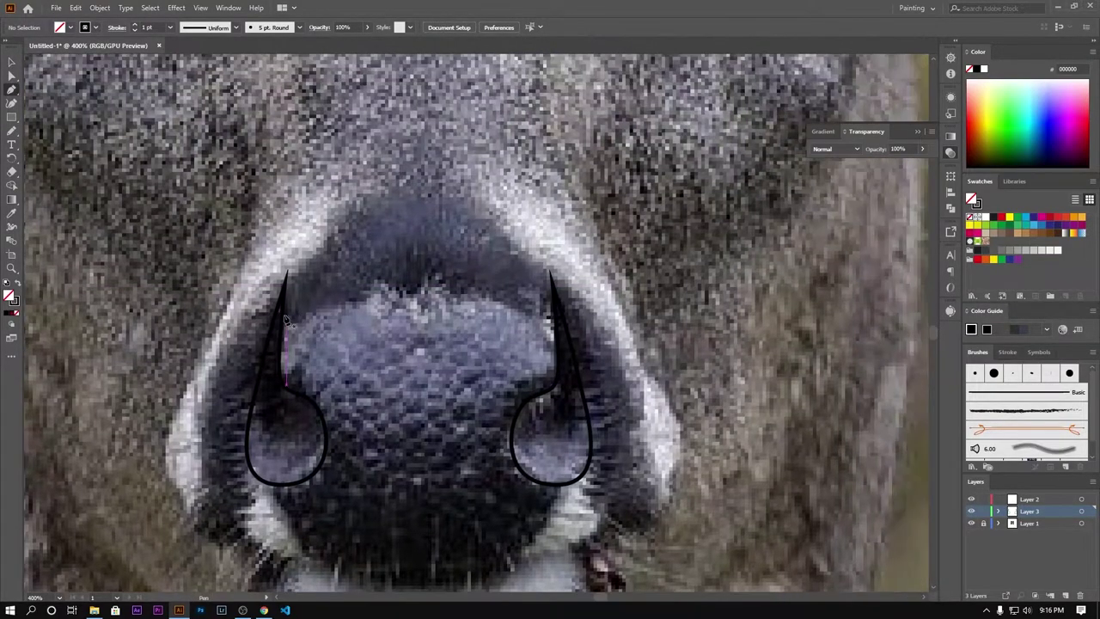
{"action": "scroll", "coordinate": [469, 238], "scroll_direction": "down", "scroll_amount": 2}
{"action": "scroll", "coordinate": [469, 238], "scroll_direction": "left", "scroll_amount": 2}
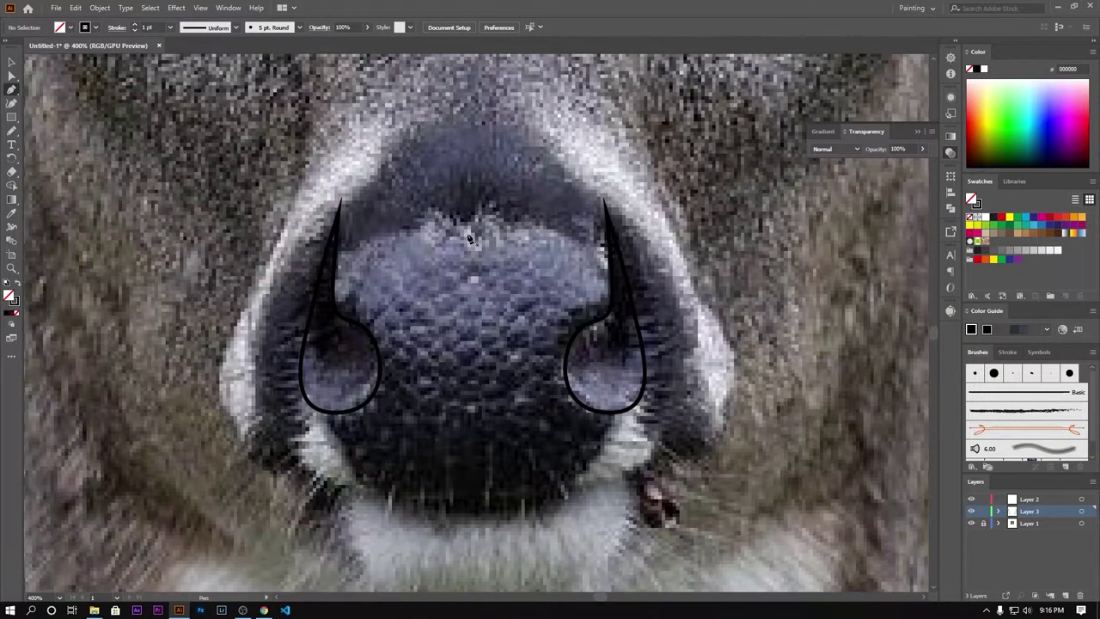
{"action": "left_click", "coordinate": [471, 218]}
{"action": "left_click", "coordinate": [471, 400]}
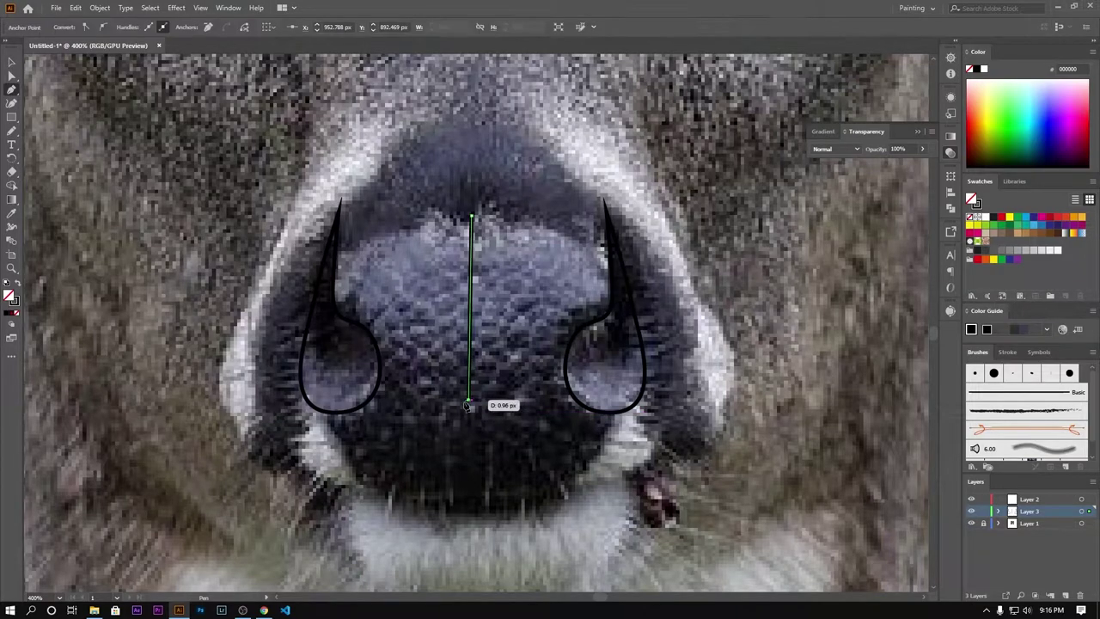
{"action": "left_click_drag", "start_coordinate": [391, 346], "coordinate": [380, 251]}
{"action": "left_click_drag", "start_coordinate": [470, 216], "coordinate": [567, 213]}
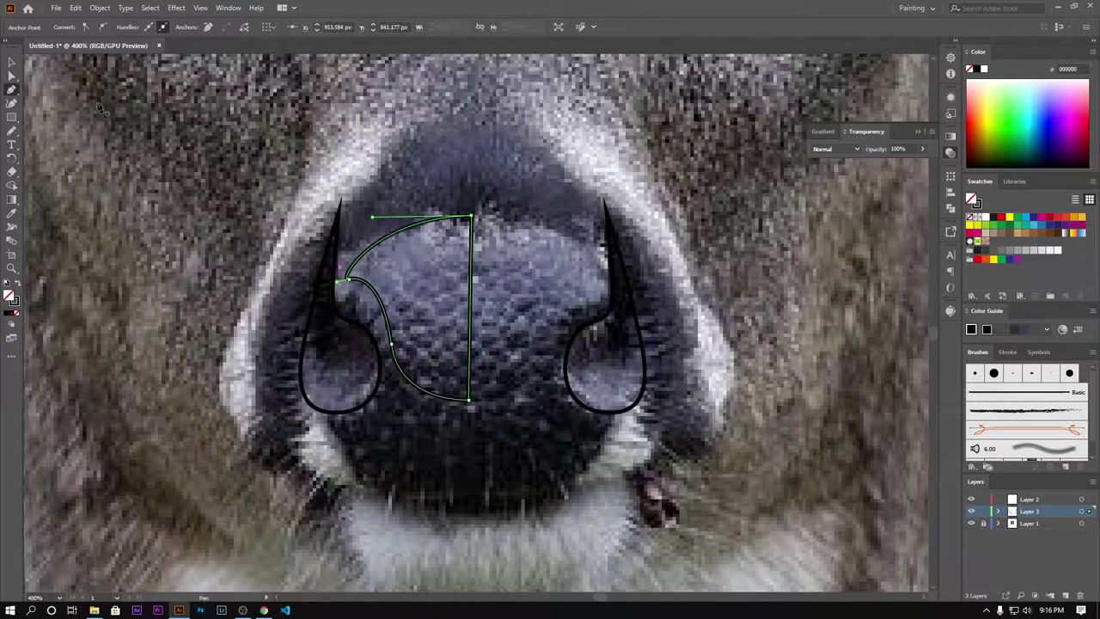
Create a reflected copy of the half-nose shape.
{"action": "key", "text": "v"}
{"action": "right_click", "coordinate": [481, 303]}
{"action": "left_click", "coordinate": [515, 485]}
{"action": "left_click", "coordinate": [670, 525]}
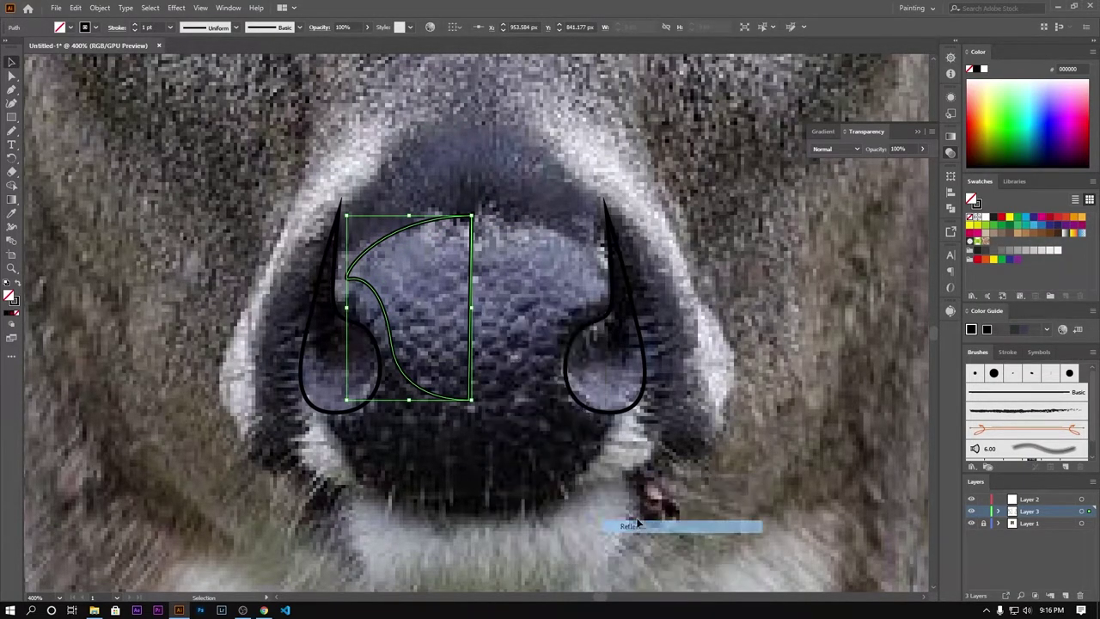
{"action": "left_click", "coordinate": [527, 359]}
{"action": "right_click", "coordinate": [433, 328]}
{"action": "left_click", "coordinate": [579, 522]}
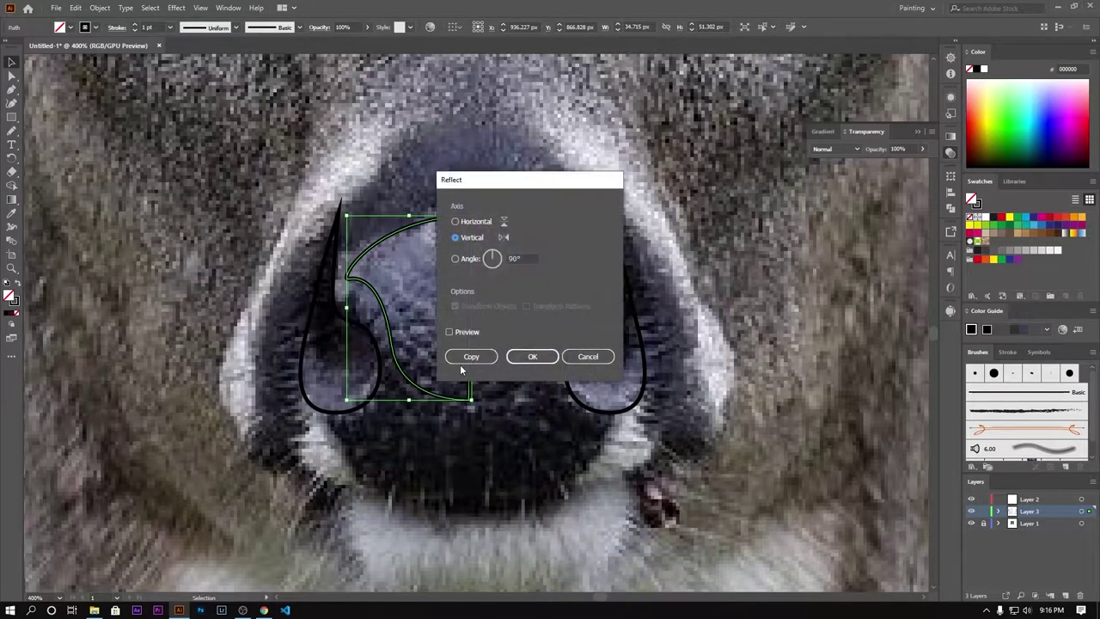
{"action": "left_click", "coordinate": [461, 356]}
Zoom in and move the mirrored half right until it meets the centre seam.
{"action": "key", "text": "ctrl+equal"}
{"action": "key", "text": "ctrl+equal"}
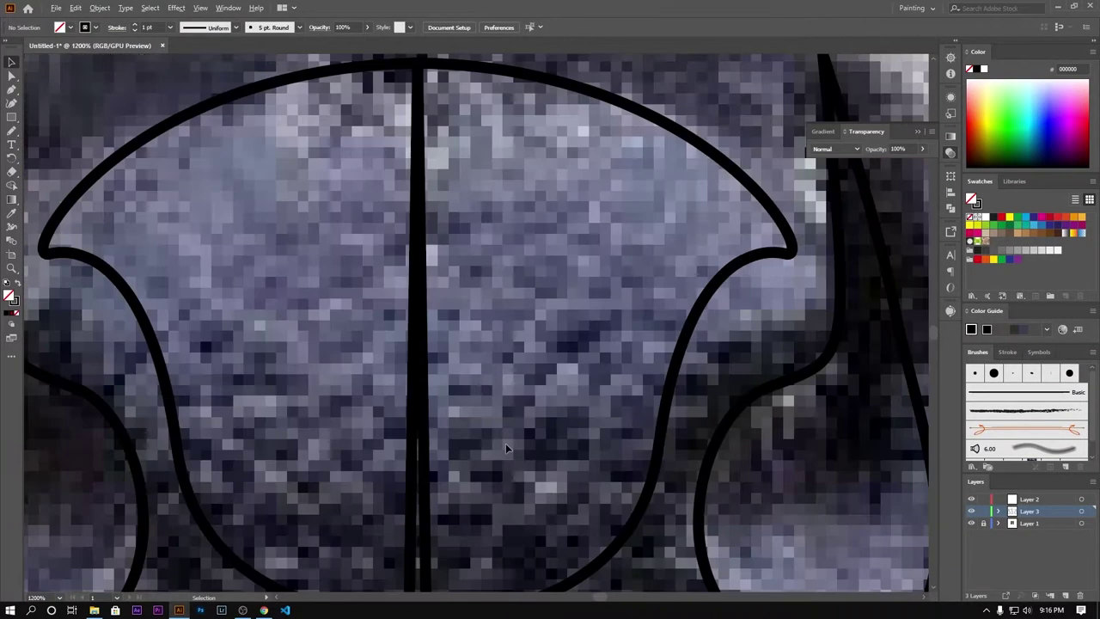
{"action": "key", "text": "ctrl+equal"}
{"action": "left_click_drag", "start_coordinate": [578, 313], "coordinate": [816, 284]}
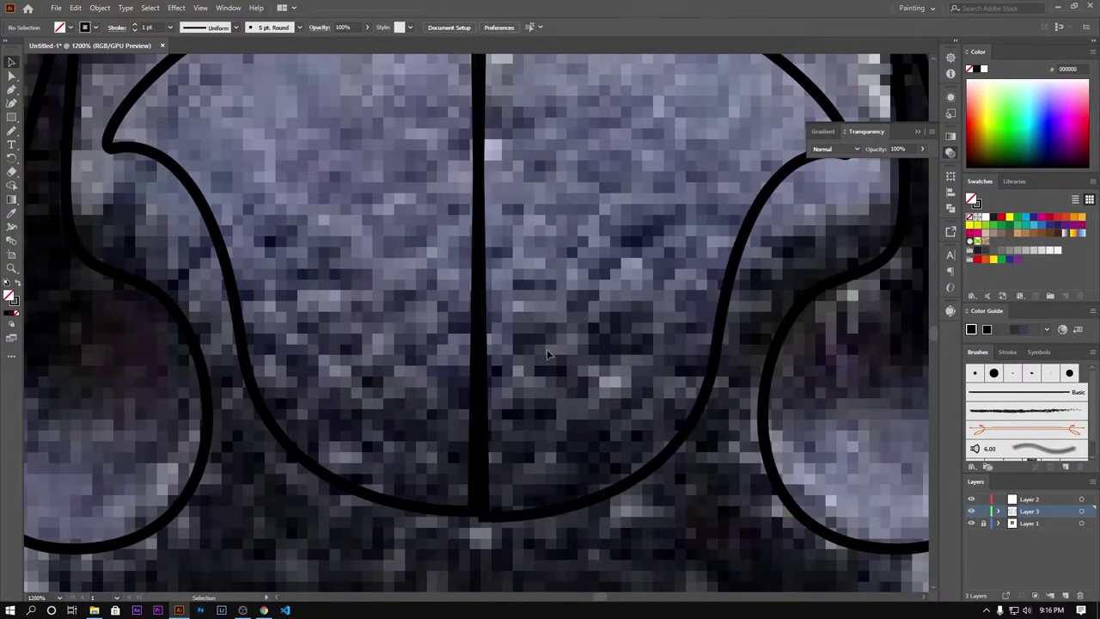
{"action": "left_click", "coordinate": [539, 358]}
{"action": "scroll", "coordinate": [539, 358], "scroll_direction": "up", "scroll_amount": 1}
{"action": "key", "text": "ctrl+minus"}
{"action": "left_click", "coordinate": [503, 344]}
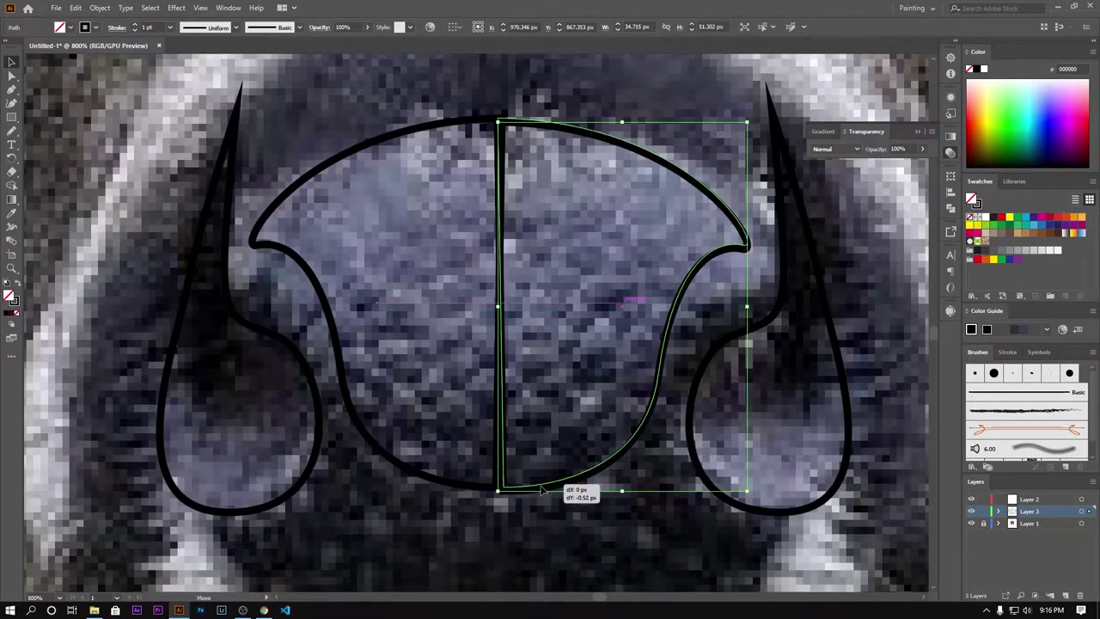
{"action": "left_click_drag", "start_coordinate": [541, 483], "coordinate": [500, 479]}
{"action": "left_click", "coordinate": [500, 479]}
In Outline view, line the right half up exactly against the centre line.
{"action": "key", "text": "ctrl+equal"}
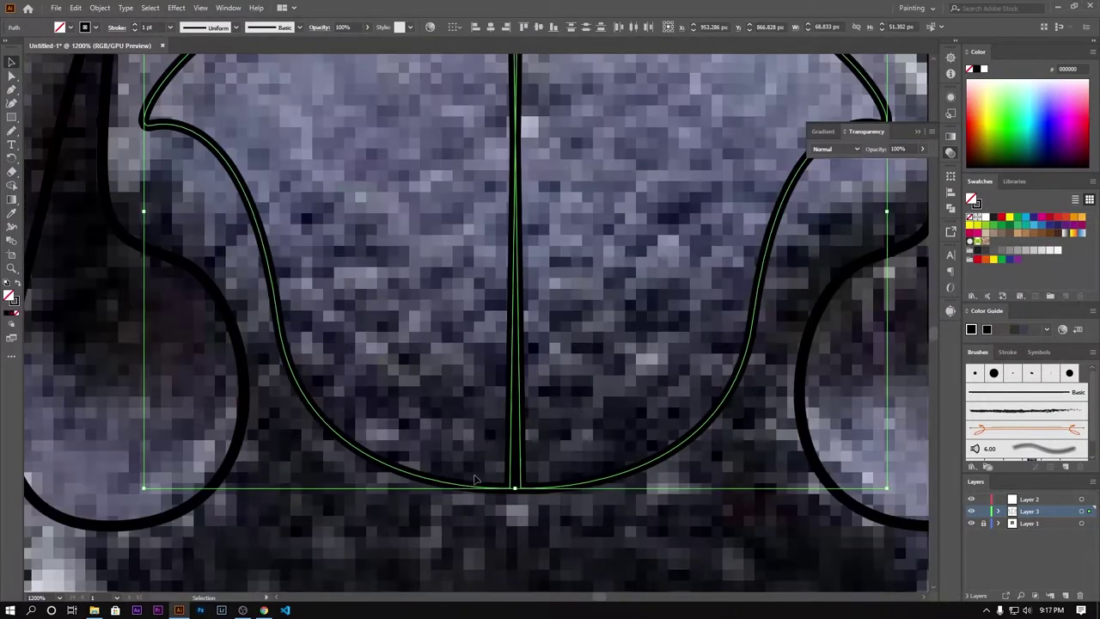
{"action": "key", "text": "a"}
{"action": "key", "text": "ctrl+y"}
{"action": "left_click", "coordinate": [506, 488]}
{"action": "key", "text": "v"}
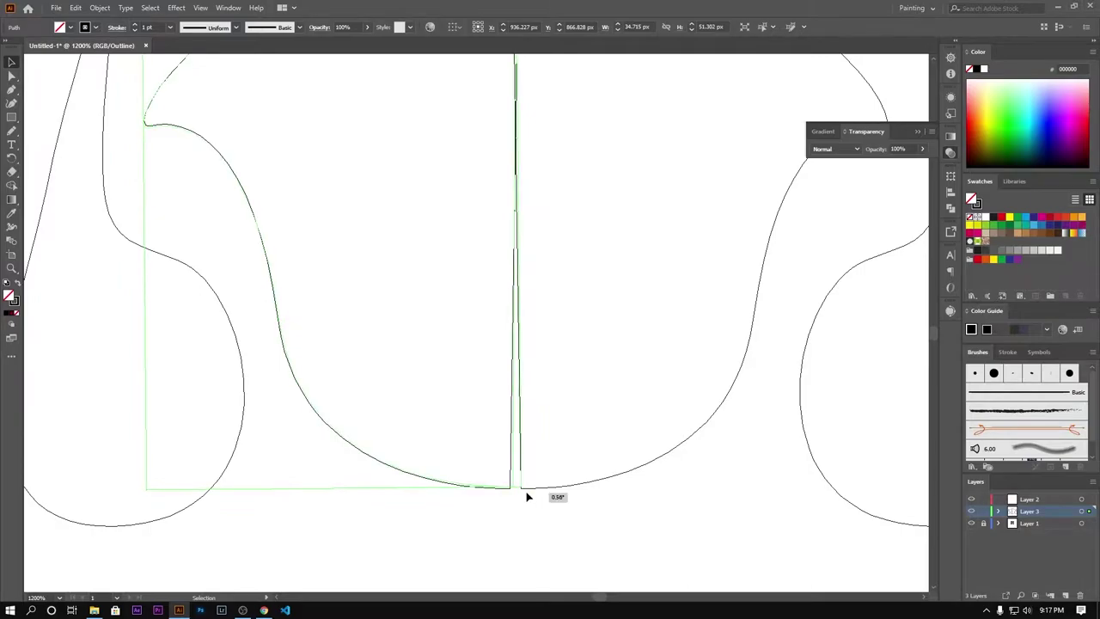
{"action": "left_click_drag", "start_coordinate": [562, 483], "coordinate": [505, 486]}
{"action": "scroll", "coordinate": [532, 283], "scroll_direction": "up", "scroll_amount": 5}
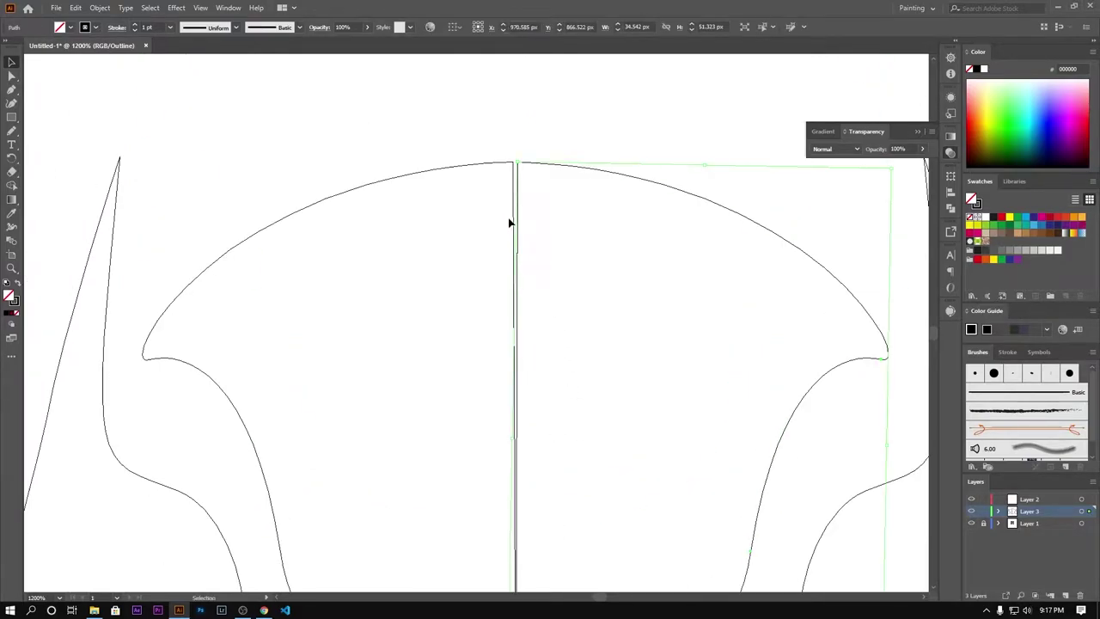
{"action": "left_click", "coordinate": [11, 76]}
{"action": "left_click", "coordinate": [521, 163]}
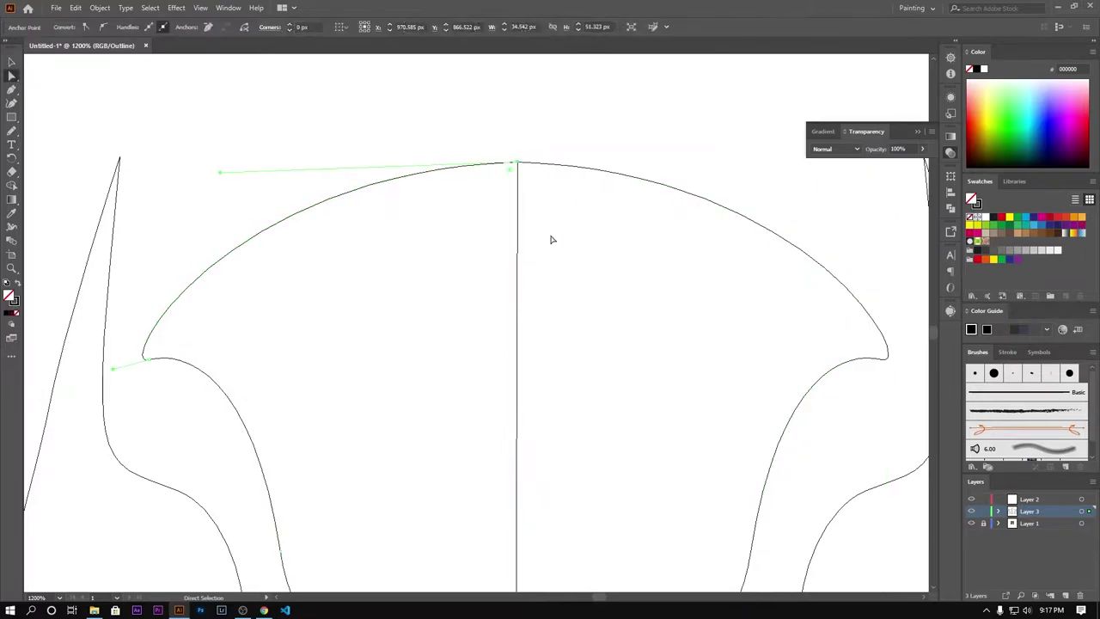
{"action": "scroll", "coordinate": [533, 344], "scroll_direction": "down", "scroll_amount": 5}
{"action": "scroll", "coordinate": [496, 447], "scroll_direction": "down", "scroll_amount": 3, "text": "alt"}
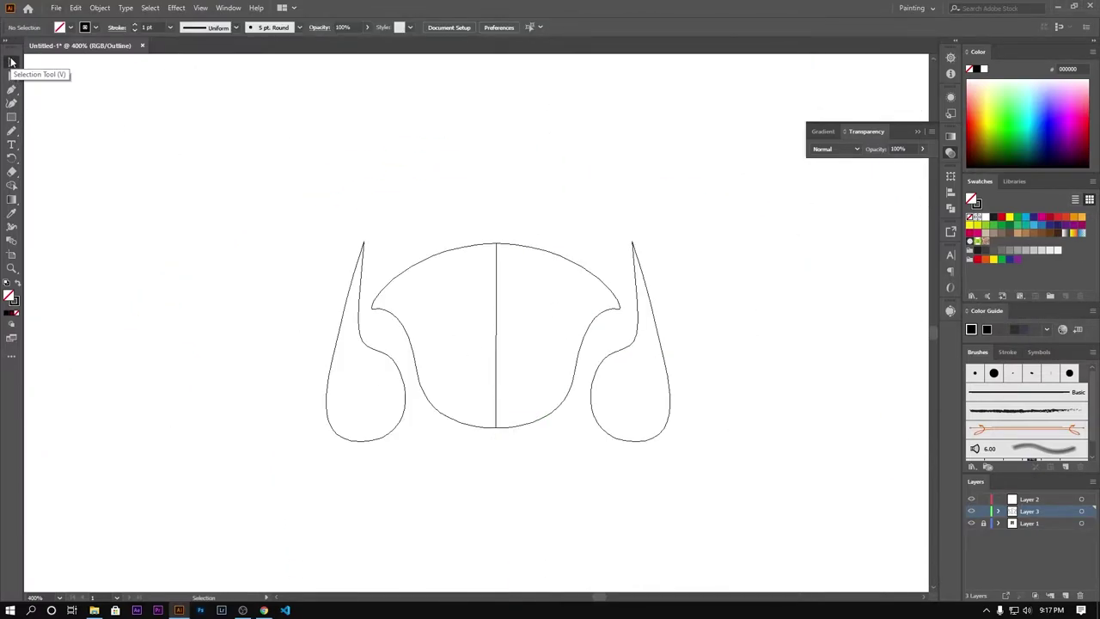
Return to Preview, deselect everything, and discard two stray pencil strokes.
{"action": "key", "text": "ctrl+y"}
{"action": "key", "text": "ctrl+a"}
{"action": "key", "text": "ctrl+shift+a"}
{"action": "scroll", "coordinate": [481, 344], "scroll_direction": "right", "scroll_amount": 2}
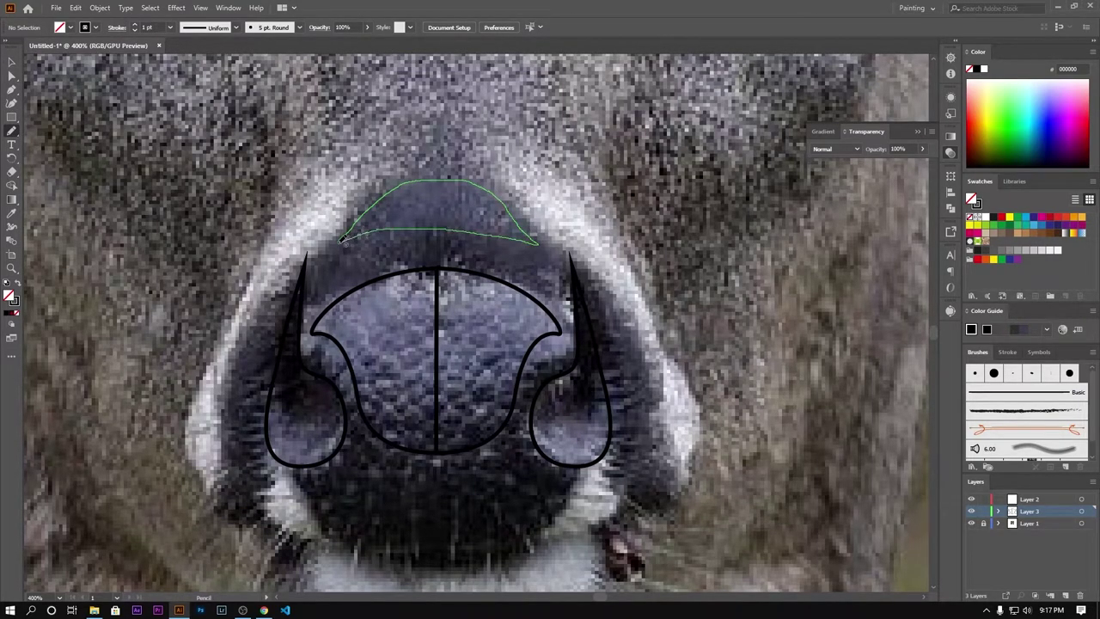
{"action": "left_click_drag", "start_coordinate": [341, 239], "coordinate": [342, 238]}
{"action": "key", "text": "ctrl+z"}
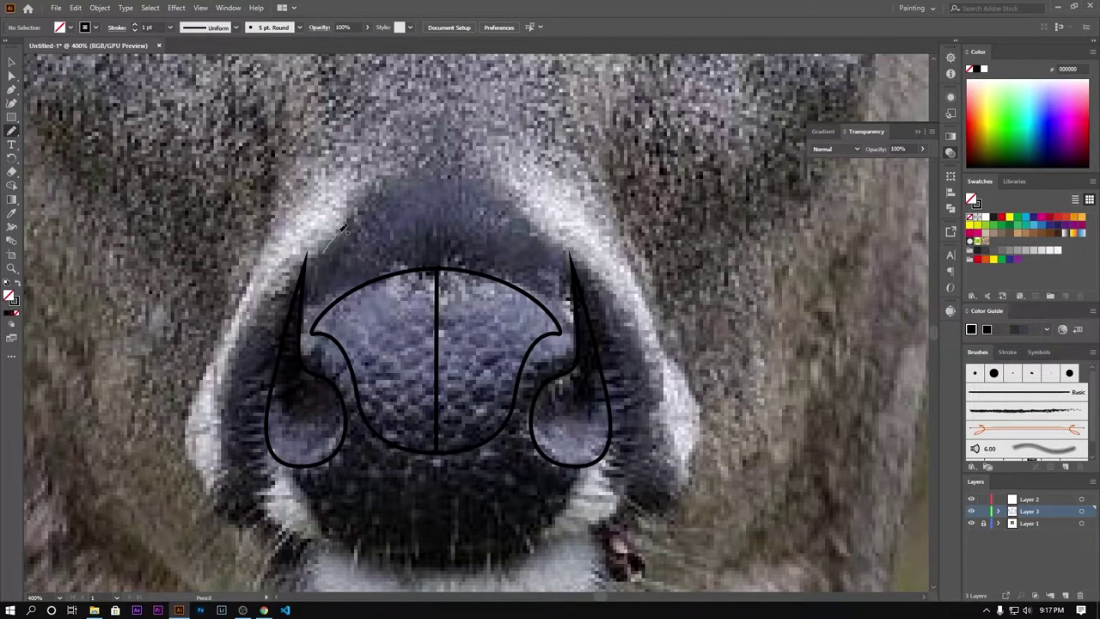
{"action": "left_click_drag", "start_coordinate": [554, 255], "coordinate": [554, 255]}
{"action": "key", "text": "ctrl+z"}
Pen-draw a closed crescent arching over the top of the nose.
{"action": "left_click_drag", "start_coordinate": [333, 245], "coordinate": [355, 218]}
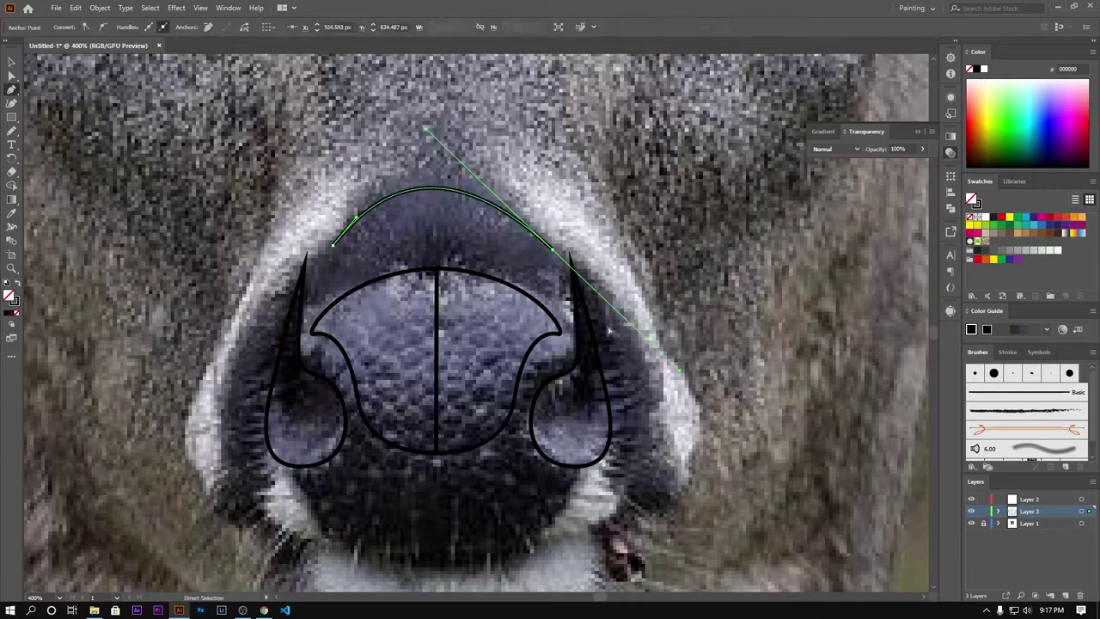
{"action": "left_click", "coordinate": [551, 250]}
{"action": "key", "text": "ctrl+z"}
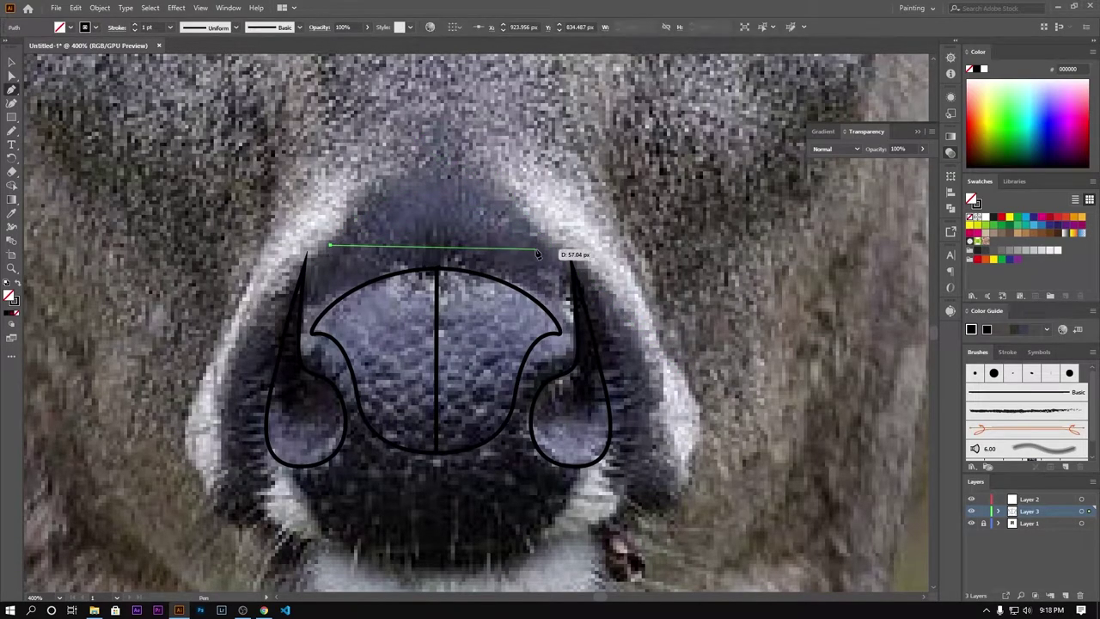
{"action": "left_click_drag", "start_coordinate": [549, 250], "coordinate": [668, 368]}
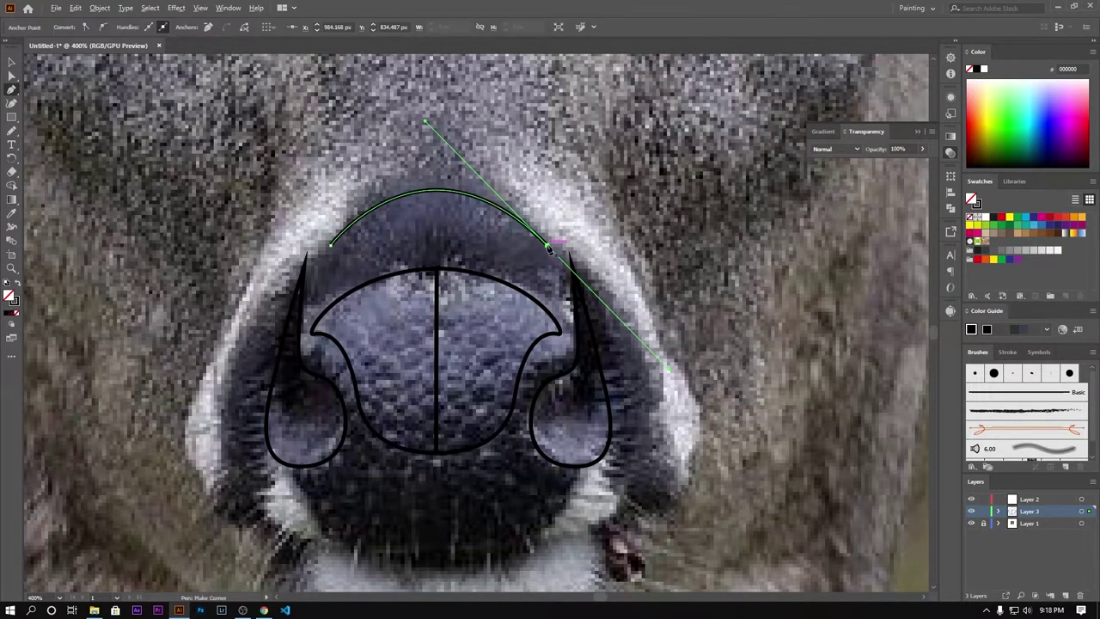
{"action": "left_click_drag", "start_coordinate": [333, 246], "coordinate": [221, 314]}
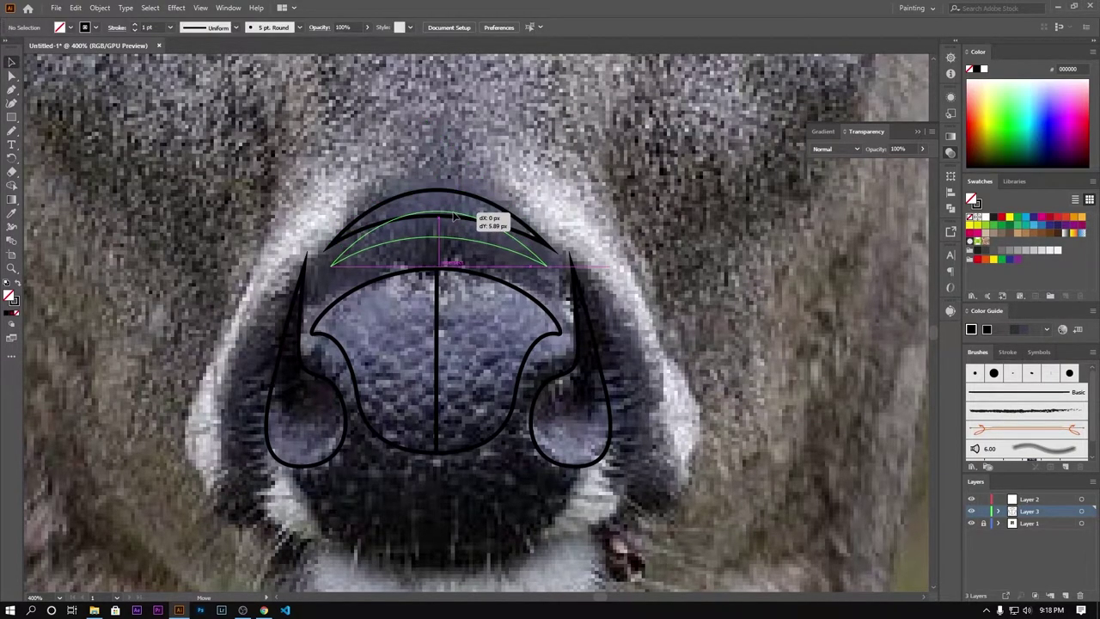
Nudge the crescent over the nose top, then paste a duplicate and reflect it.
{"action": "mouse_move", "coordinate": [456, 199]}
{"action": "left_mouse_down"}
{"action": "mouse_move", "coordinate": [456, 138]}
{"action": "mouse_move", "coordinate": [432, 401]}
{"action": "left_mouse_up"}
{"action": "left_click", "coordinate": [457, 176]}
{"action": "right_click", "coordinate": [457, 176]}
{"action": "key", "text": "Escape"}
{"action": "key", "text": "ctrl+minus"}
{"action": "right_click", "coordinate": [432, 400]}
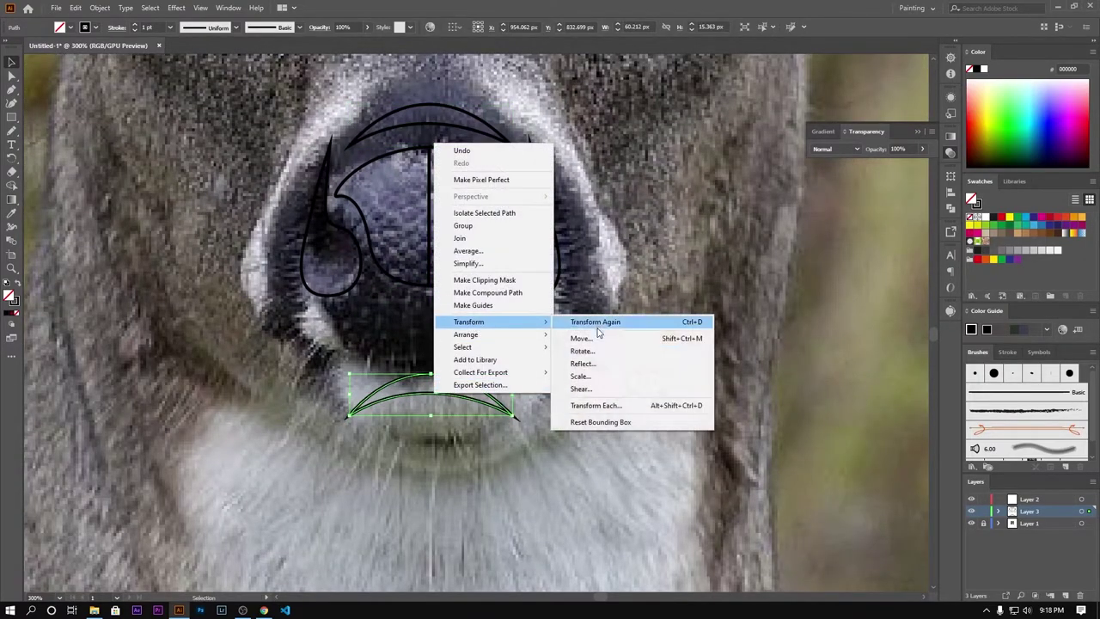
{"action": "left_click", "coordinate": [593, 365]}
{"action": "left_click", "coordinate": [532, 356]}
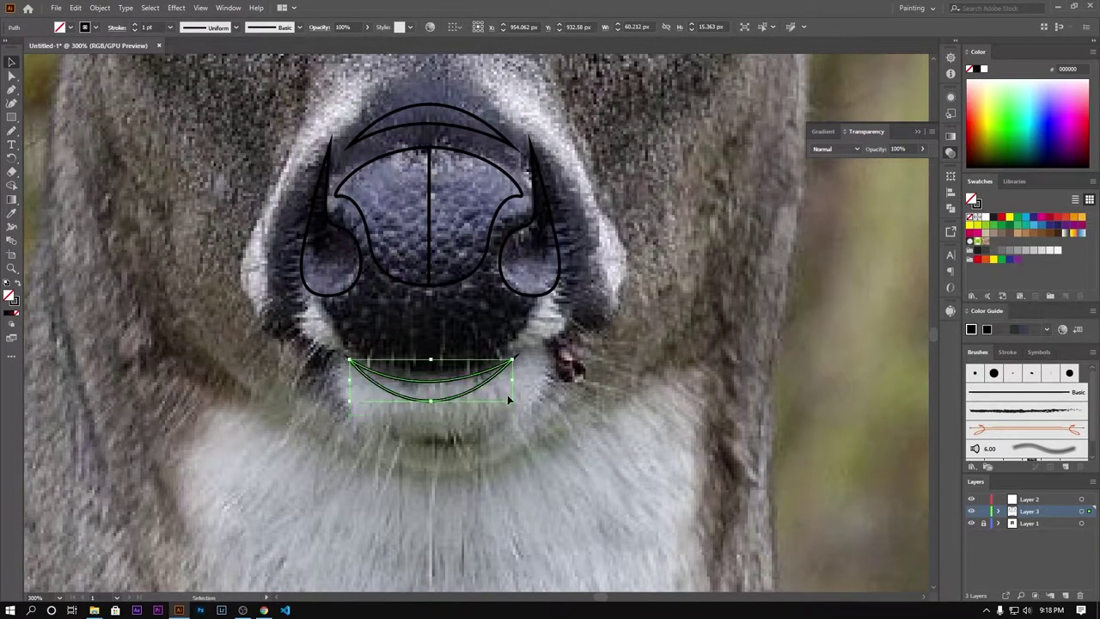
Move the flipped copy under the nose and pull its lower curve into a deep V.
{"action": "mouse_move", "coordinate": [513, 400]}
{"action": "left_mouse_down"}
{"action": "mouse_move", "coordinate": [527, 386]}
{"action": "mouse_move", "coordinate": [504, 380]}
{"action": "left_mouse_up"}
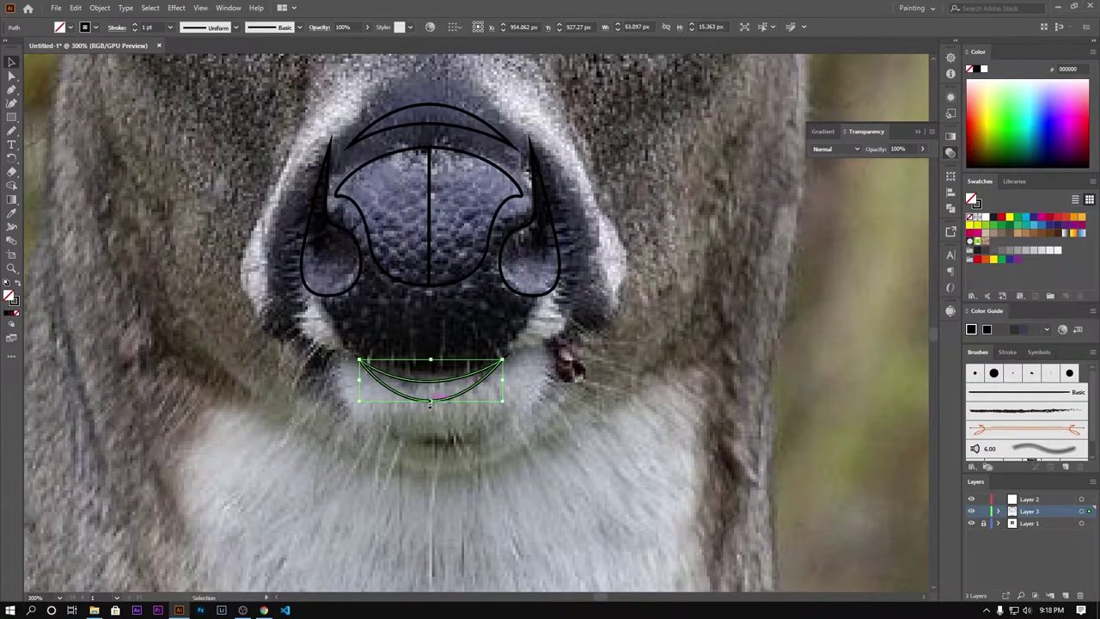
{"action": "mouse_move", "coordinate": [429, 401]}
{"action": "left_mouse_down"}
{"action": "mouse_move", "coordinate": [429, 421]}
{"action": "mouse_move", "coordinate": [427, 389]}
{"action": "mouse_move", "coordinate": [471, 389]}
{"action": "left_mouse_up"}
{"action": "key", "text": "a"}
{"action": "key", "text": "v"}
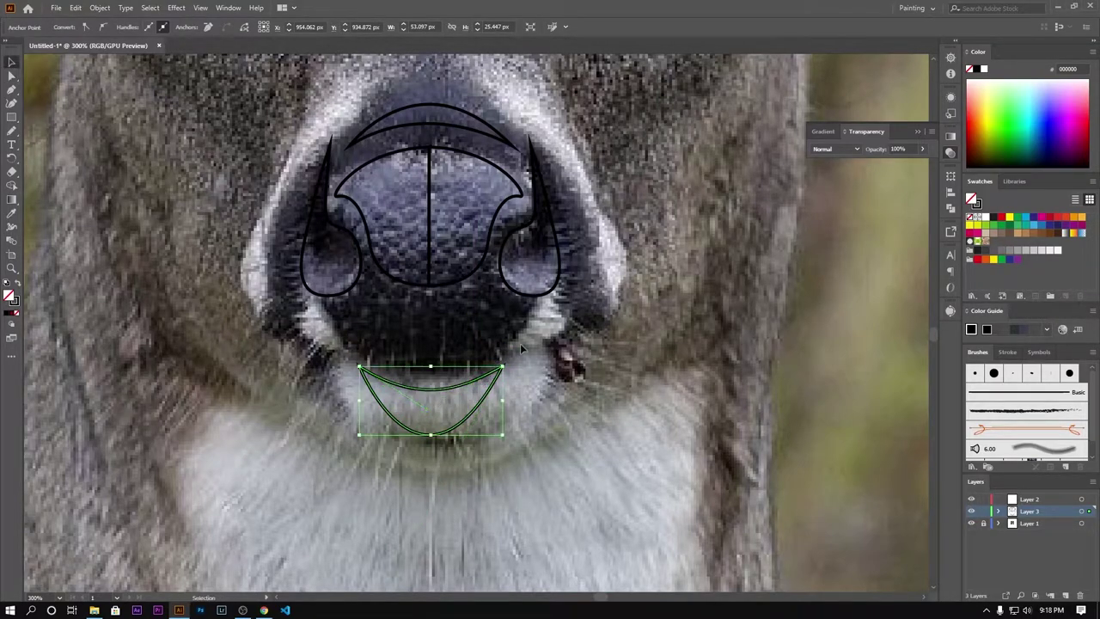
{"action": "left_click", "coordinate": [494, 401]}
{"action": "scroll", "coordinate": [462, 361], "scroll_direction": "down", "scroll_amount": 1}
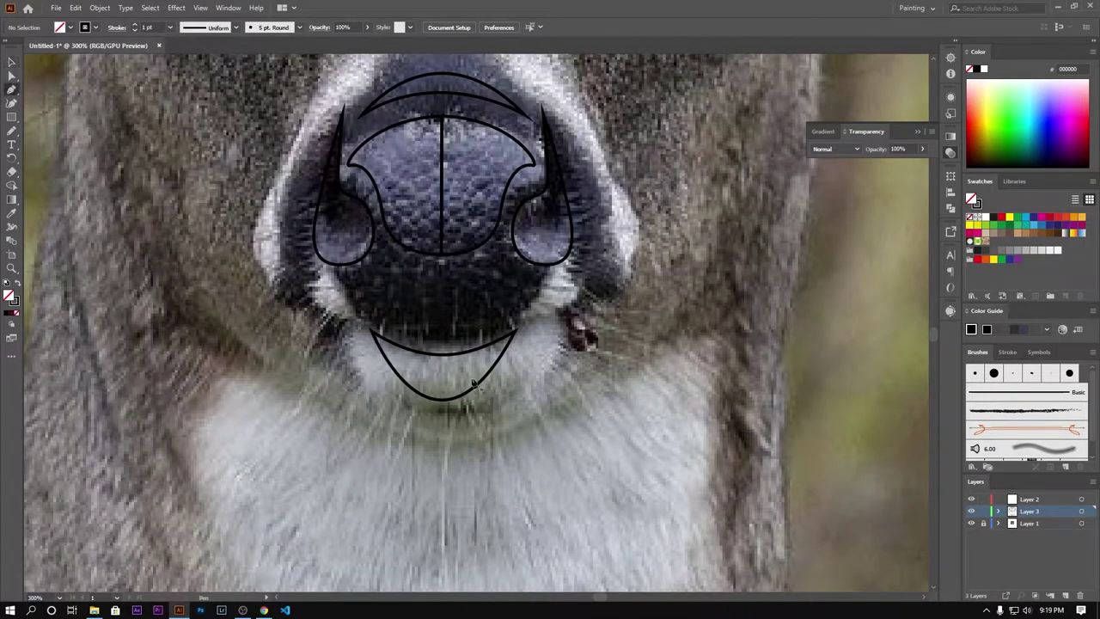
Pen-draw a closed curved band across the lower nose between the nostrils and the chin curve.
{"action": "left_click", "coordinate": [341, 276]}
{"action": "left_click_drag", "start_coordinate": [412, 334], "coordinate": [467, 343]}
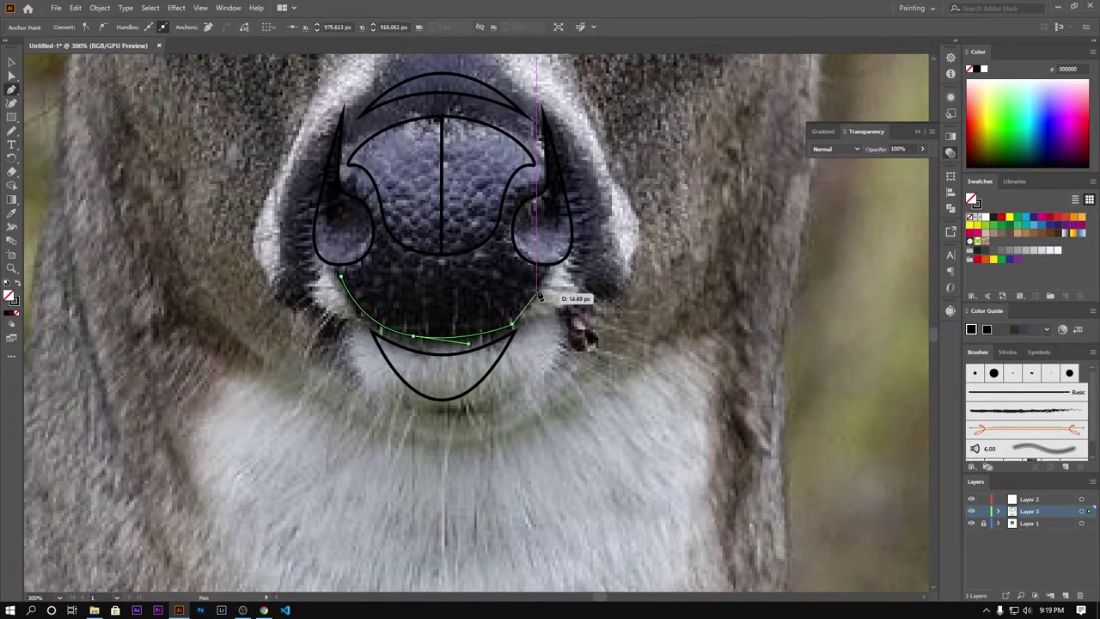
{"action": "left_click_drag", "start_coordinate": [539, 278], "coordinate": [556, 218]}
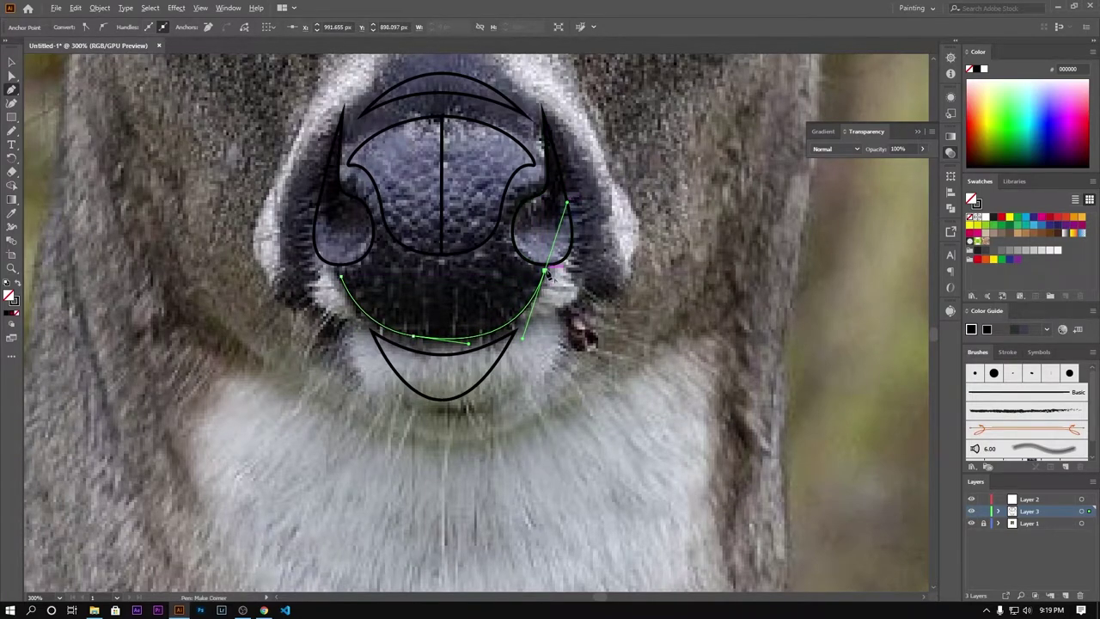
{"action": "mouse_move", "coordinate": [508, 254]}
{"action": "left_mouse_down"}
{"action": "mouse_move", "coordinate": [384, 266]}
{"action": "mouse_move", "coordinate": [341, 252]}
{"action": "mouse_move", "coordinate": [315, 223]}
{"action": "left_mouse_up"}
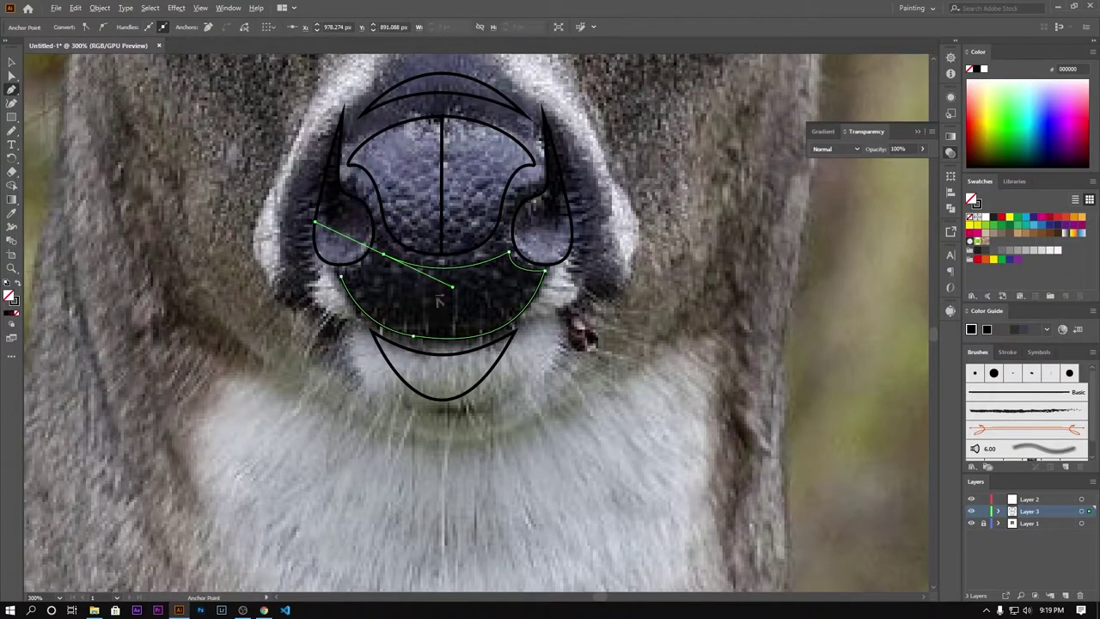
{"action": "left_click", "coordinate": [384, 256]}
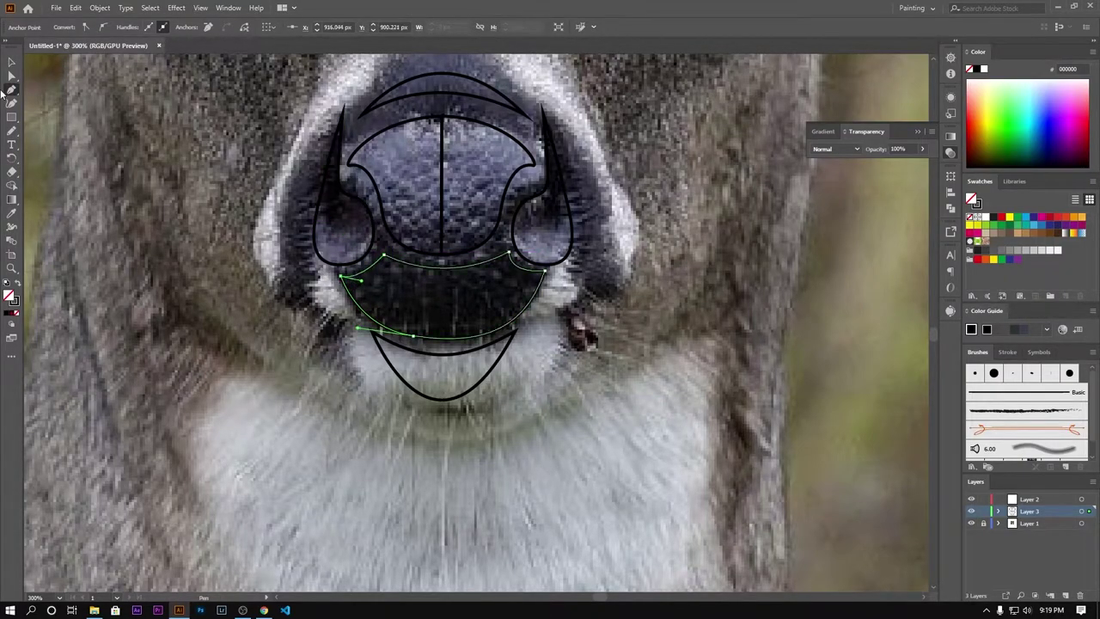
{"action": "left_click", "coordinate": [73, 188], "text": "ctrl"}
{"action": "key", "text": "ctrl+minus"}
{"action": "key", "text": "ctrl+minus"}
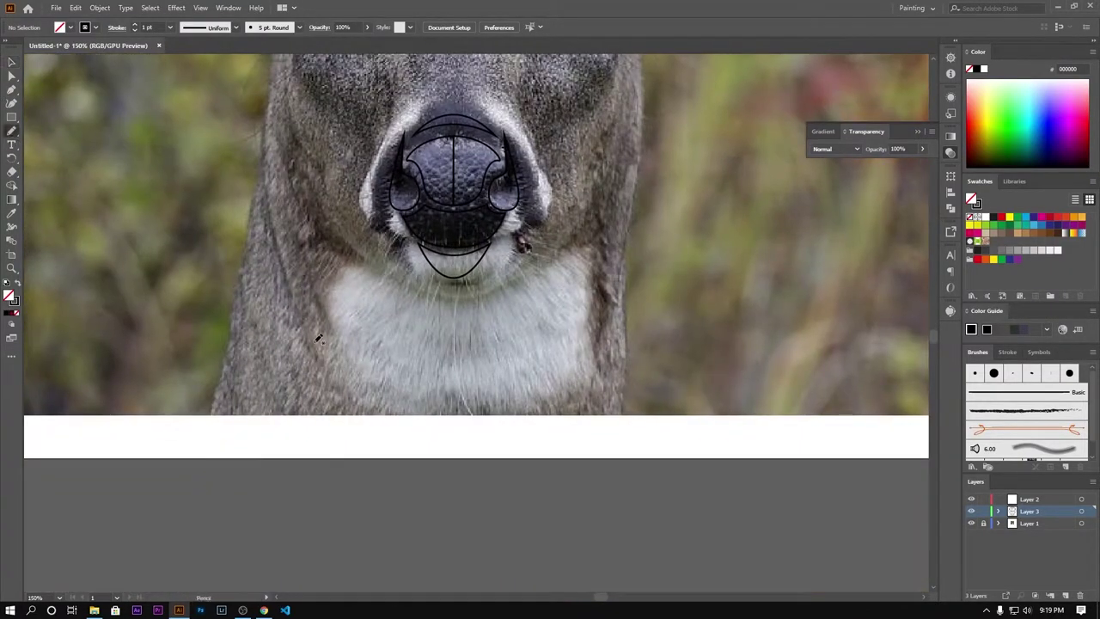
Pencil fur strokes down the left cheek and neck, then shift the neck strokes into place.
{"action": "scroll", "coordinate": [269, 130], "scroll_direction": "up", "scroll_amount": 4}
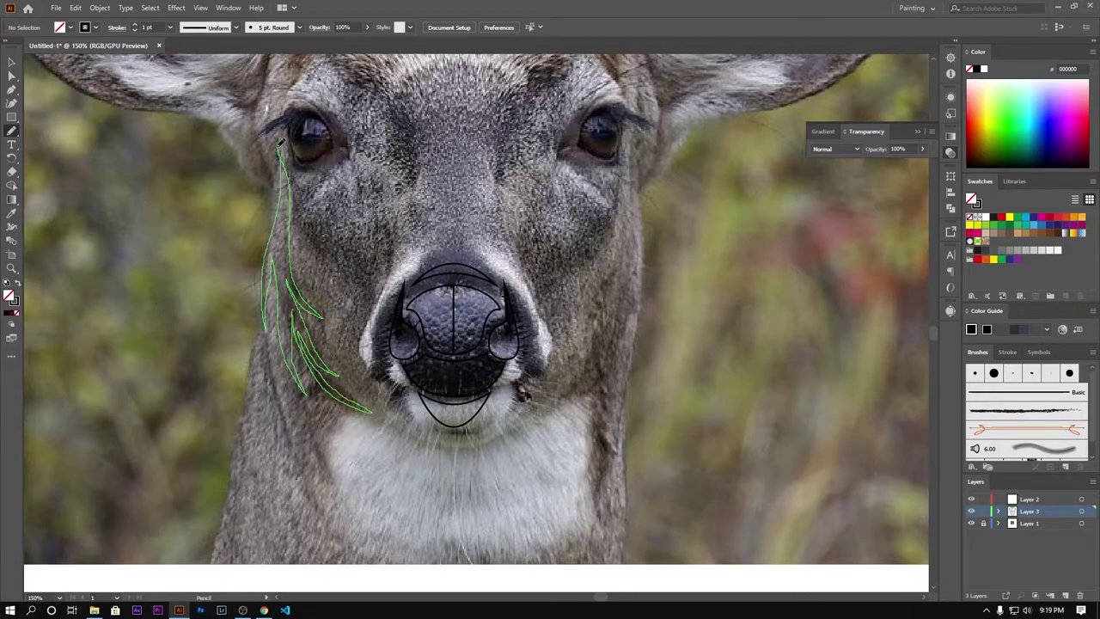
{"action": "scroll", "coordinate": [281, 141], "scroll_direction": "down", "scroll_amount": 5}
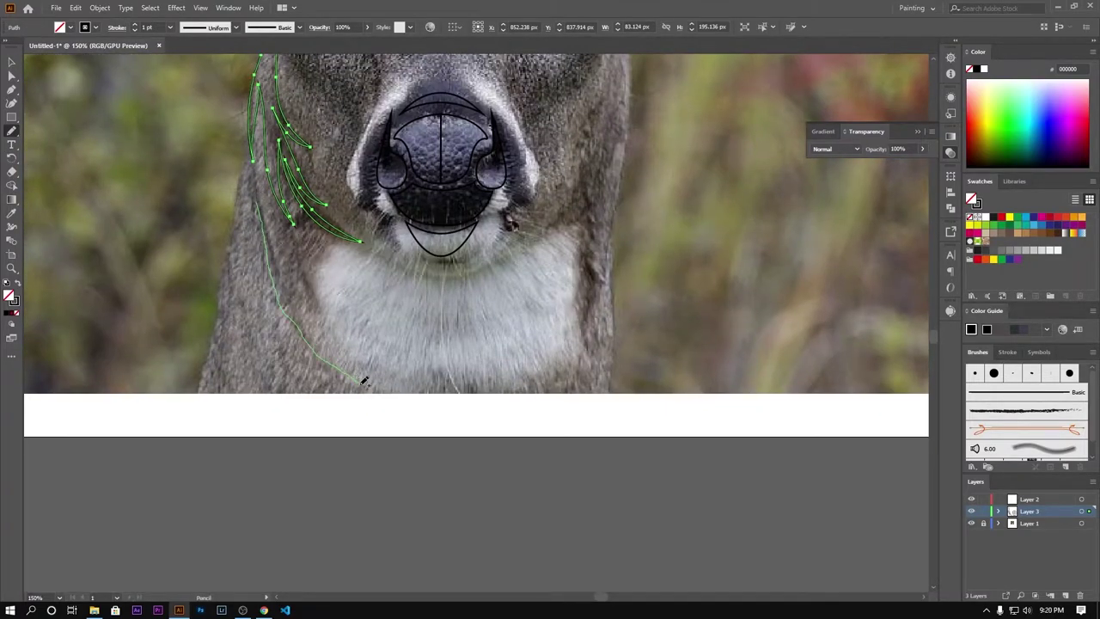
{"action": "left_click_drag", "start_coordinate": [364, 381], "coordinate": [364, 380]}
{"action": "key", "text": "ctrl+z"}
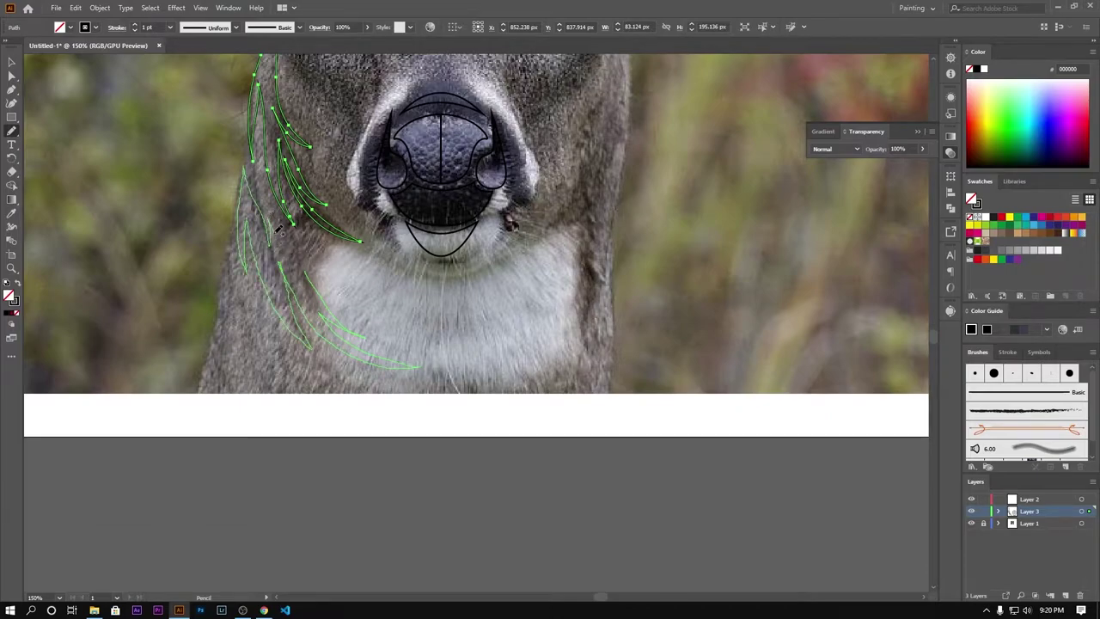
{"action": "key", "text": "v"}
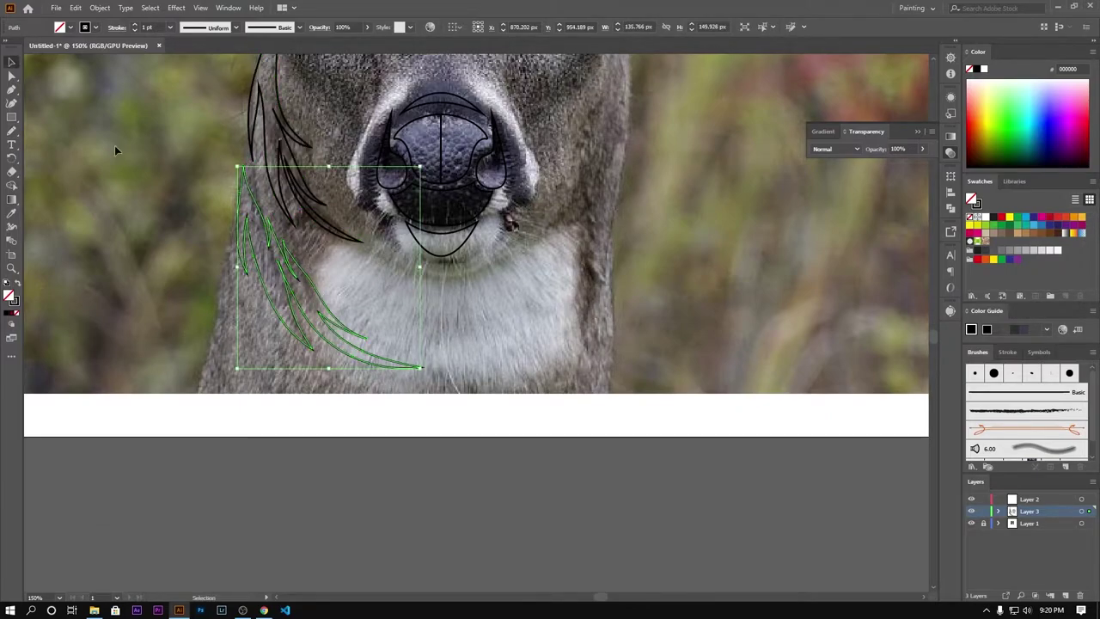
{"action": "key", "text": "ctrl+1"}
{"action": "left_click_drag", "start_coordinate": [277, 384], "coordinate": [284, 398]}
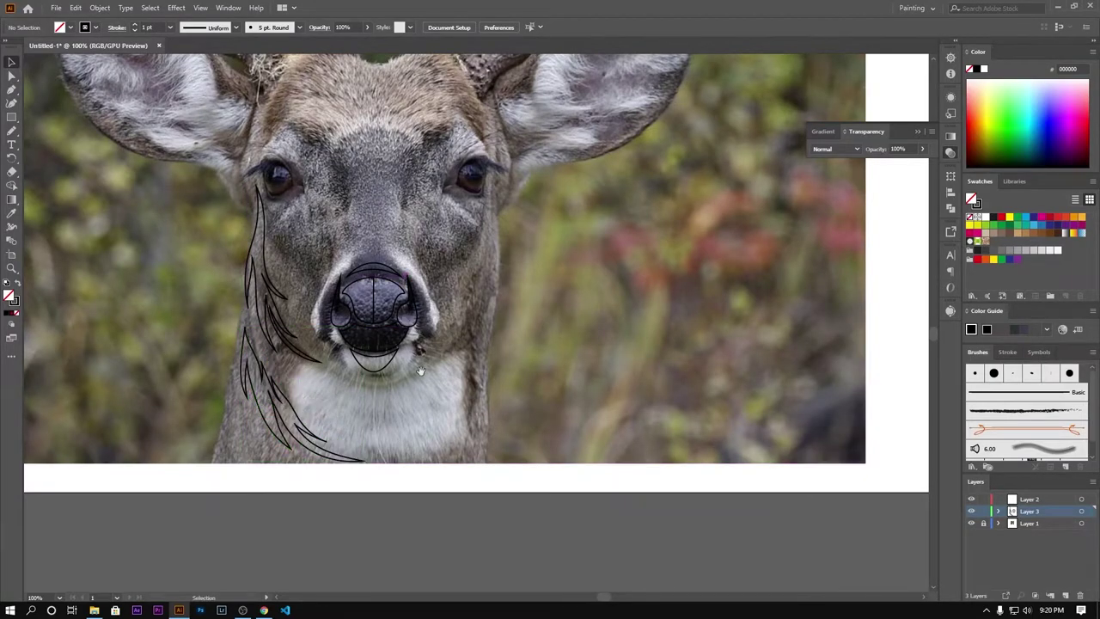
Zoom in on the right ear and start a Pen path up its inner and top edges.
{"action": "scroll", "coordinate": [292, 393], "scroll_direction": "up", "scroll_amount": 5}
{"action": "key", "text": "p"}
{"action": "key", "text": "ctrl+plus"}
{"action": "key", "text": "ctrl+plus"}
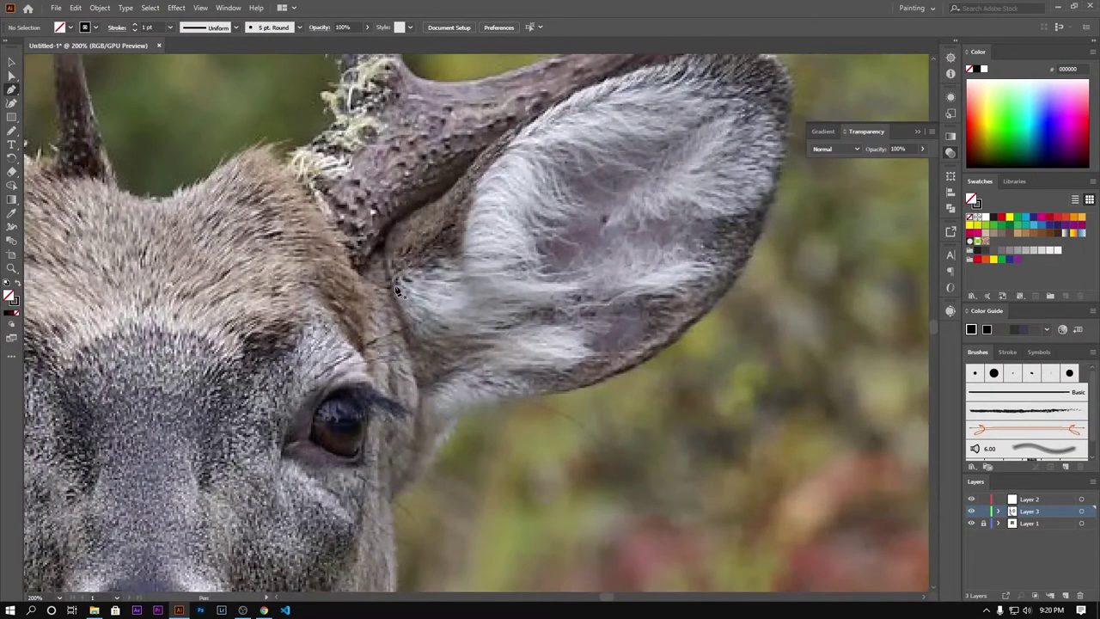
{"action": "left_click", "coordinate": [391, 285]}
{"action": "left_click_drag", "start_coordinate": [460, 248], "coordinate": [497, 207]}
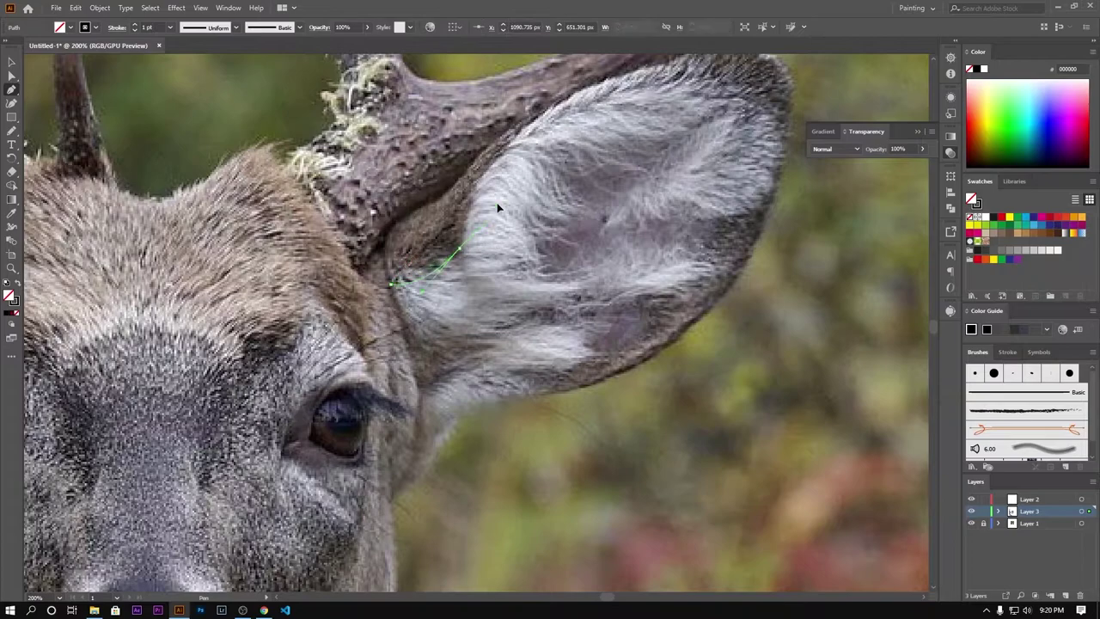
{"action": "left_click_drag", "start_coordinate": [527, 247], "coordinate": [526, 246]}
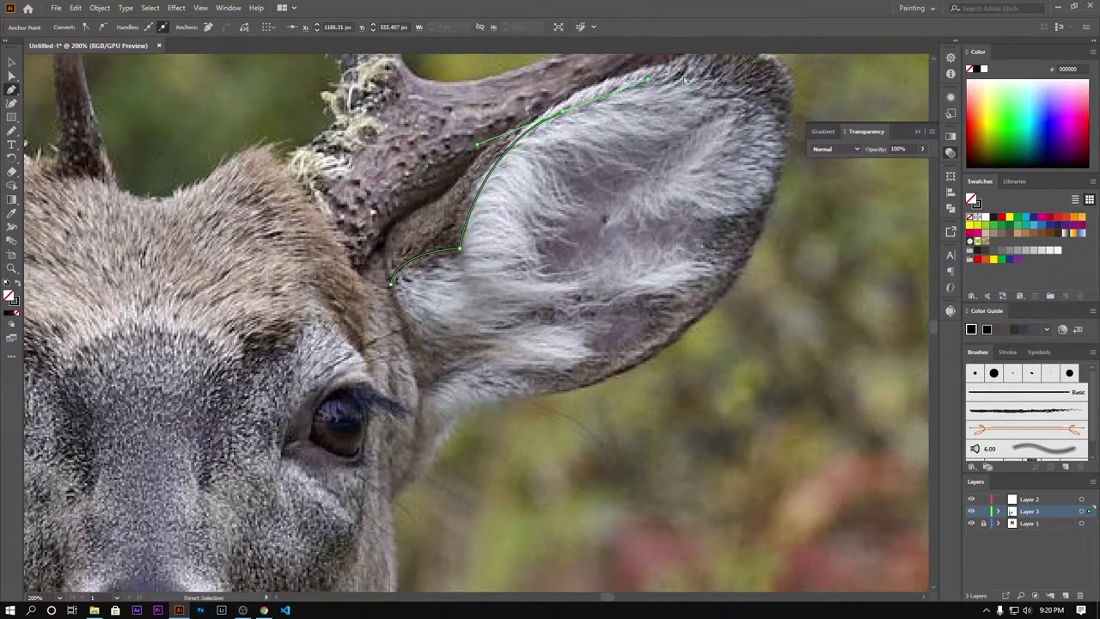
{"action": "mouse_move", "coordinate": [593, 102]}
{"action": "left_mouse_down"}
{"action": "mouse_move", "coordinate": [548, 149]}
{"action": "mouse_move", "coordinate": [679, 109]}
{"action": "left_mouse_up"}
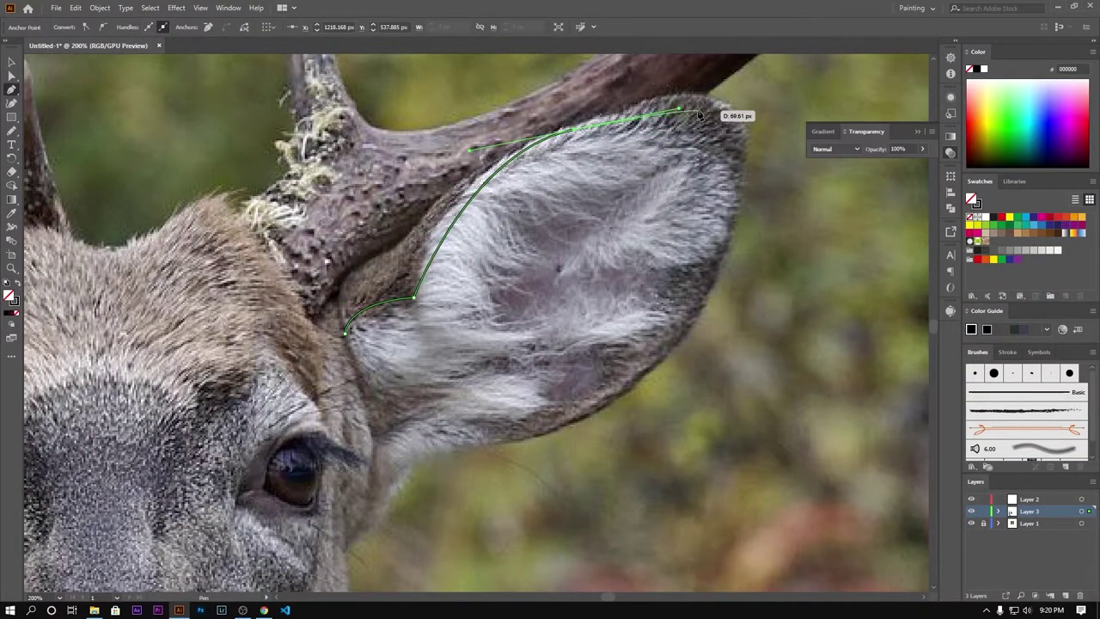
{"action": "left_click_drag", "start_coordinate": [722, 178], "coordinate": [709, 202]}
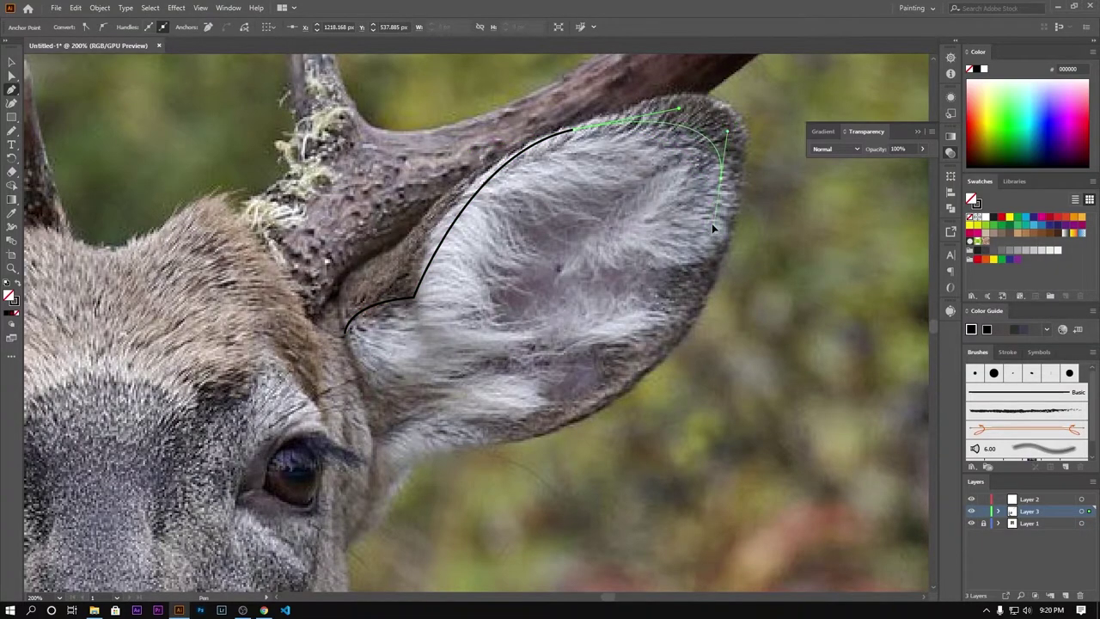
{"action": "left_click", "coordinate": [720, 178]}
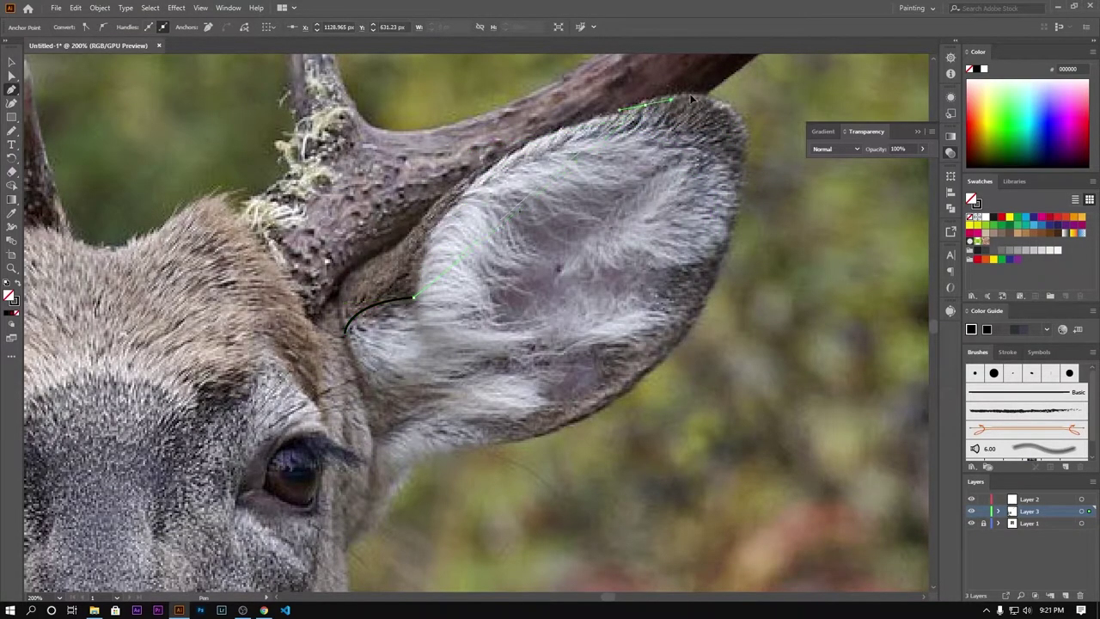
Curve the ear path around the tip and back down inside the ear.
{"action": "left_click_drag", "start_coordinate": [678, 110], "coordinate": [736, 98]}
{"action": "left_click_drag", "start_coordinate": [722, 177], "coordinate": [704, 267]}
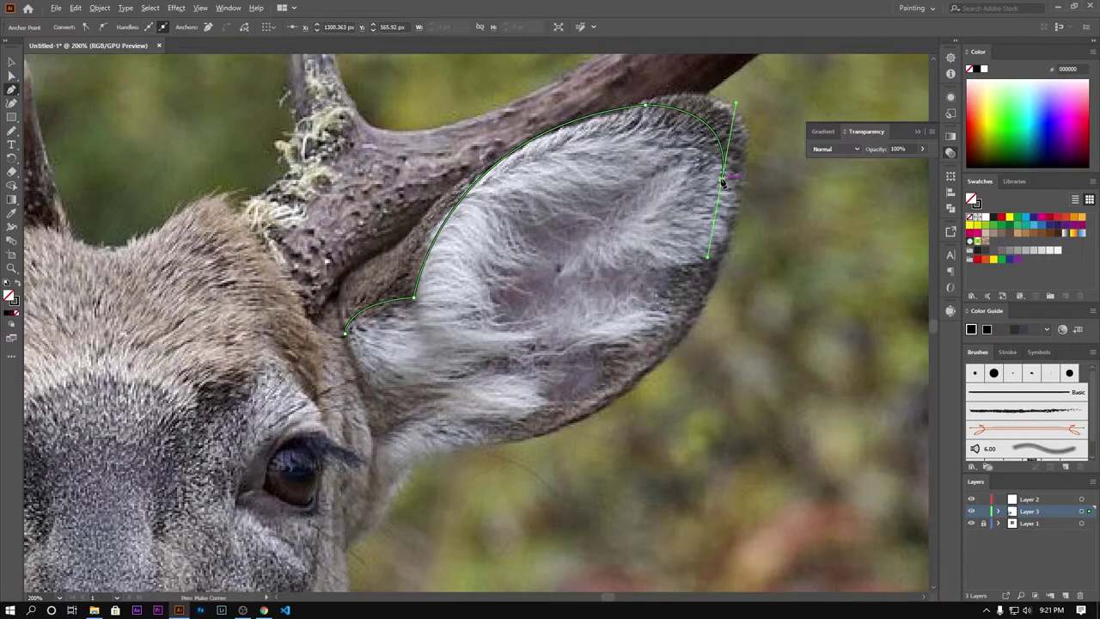
{"action": "left_click_drag", "start_coordinate": [670, 136], "coordinate": [706, 140]}
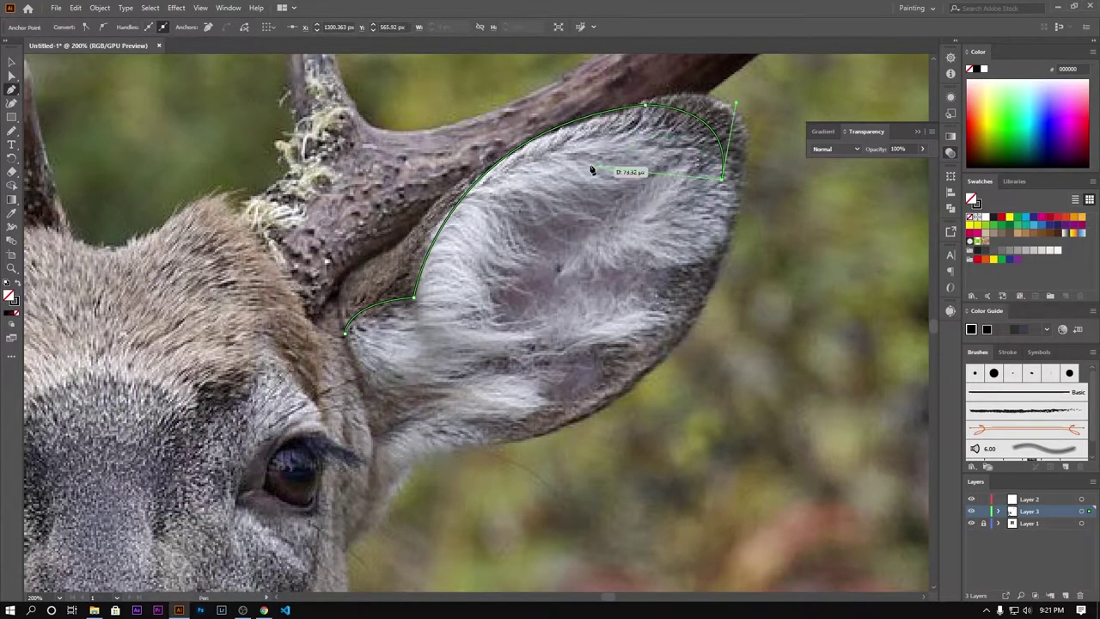
{"action": "left_click_drag", "start_coordinate": [614, 166], "coordinate": [640, 168]}
{"action": "mouse_move", "coordinate": [559, 163]}
{"action": "left_mouse_down"}
{"action": "mouse_move", "coordinate": [475, 314]}
{"action": "mouse_move", "coordinate": [509, 321]}
{"action": "left_mouse_up"}
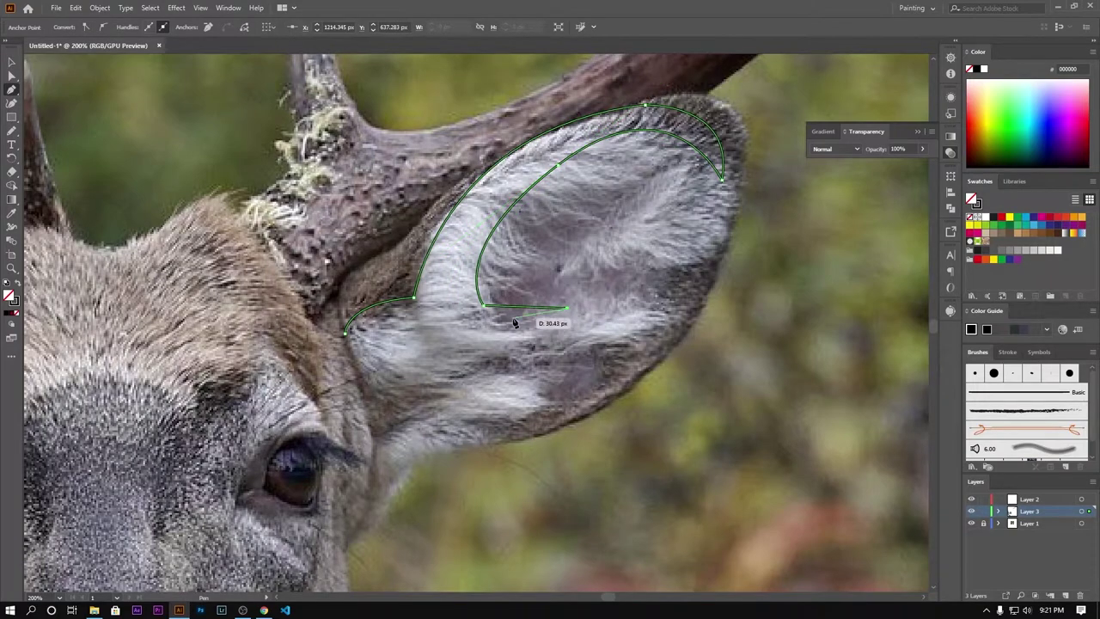
{"action": "mouse_move", "coordinate": [577, 327]}
{"action": "left_mouse_down"}
{"action": "mouse_move", "coordinate": [565, 319]}
{"action": "mouse_move", "coordinate": [596, 314]}
{"action": "left_mouse_up"}
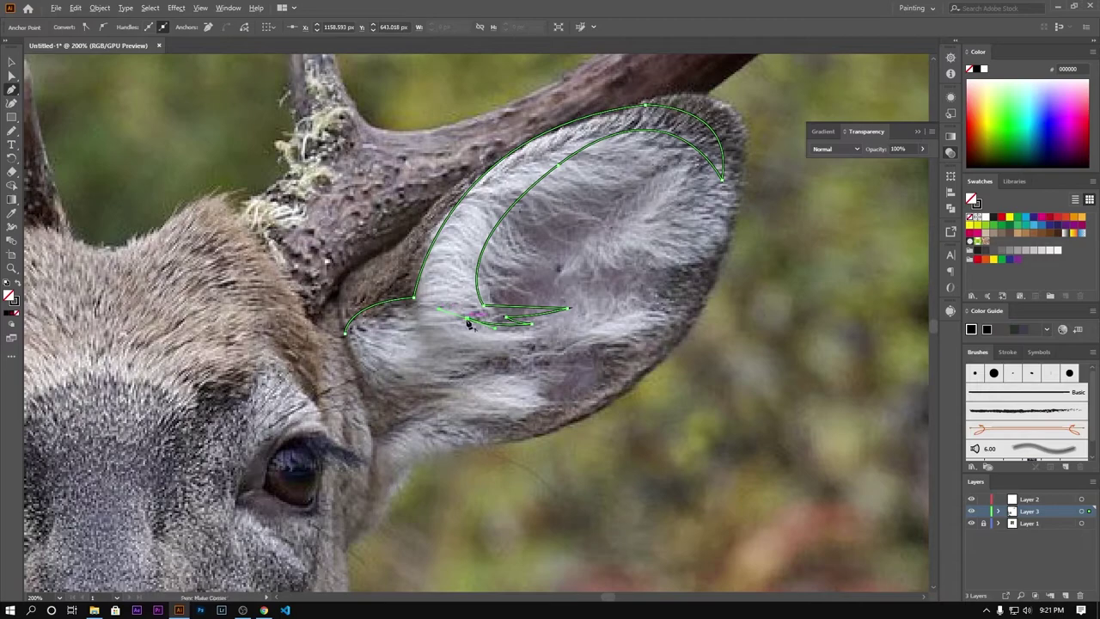
Add jagged fur tufts inside the ear, close the outline, and view at 100%.
{"action": "left_click_drag", "start_coordinate": [470, 334], "coordinate": [417, 316]}
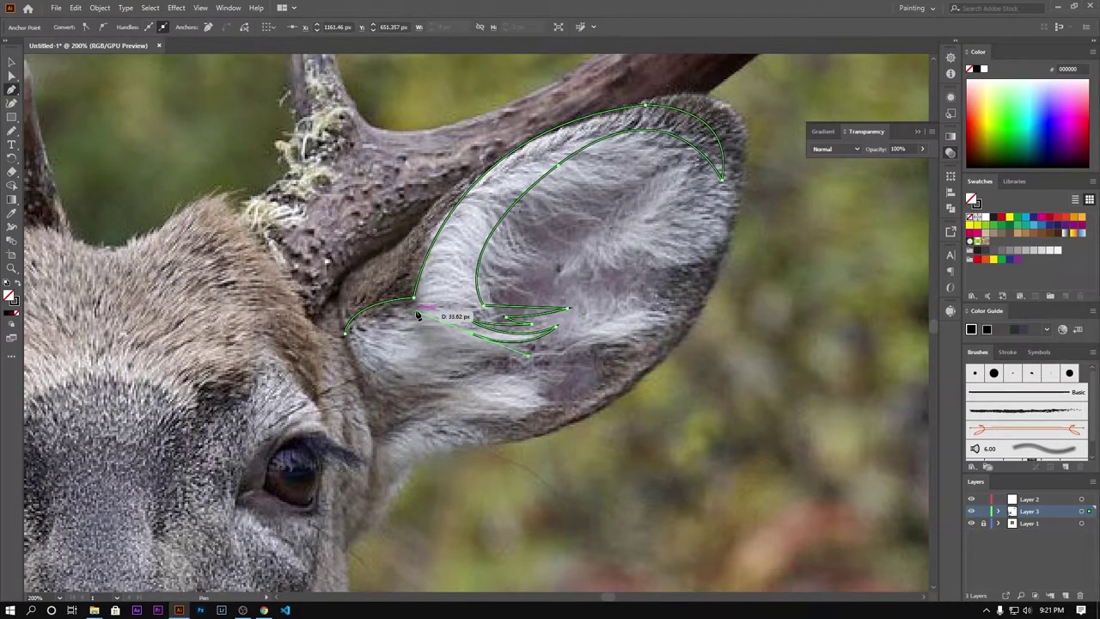
{"action": "left_click_drag", "start_coordinate": [443, 364], "coordinate": [434, 382]}
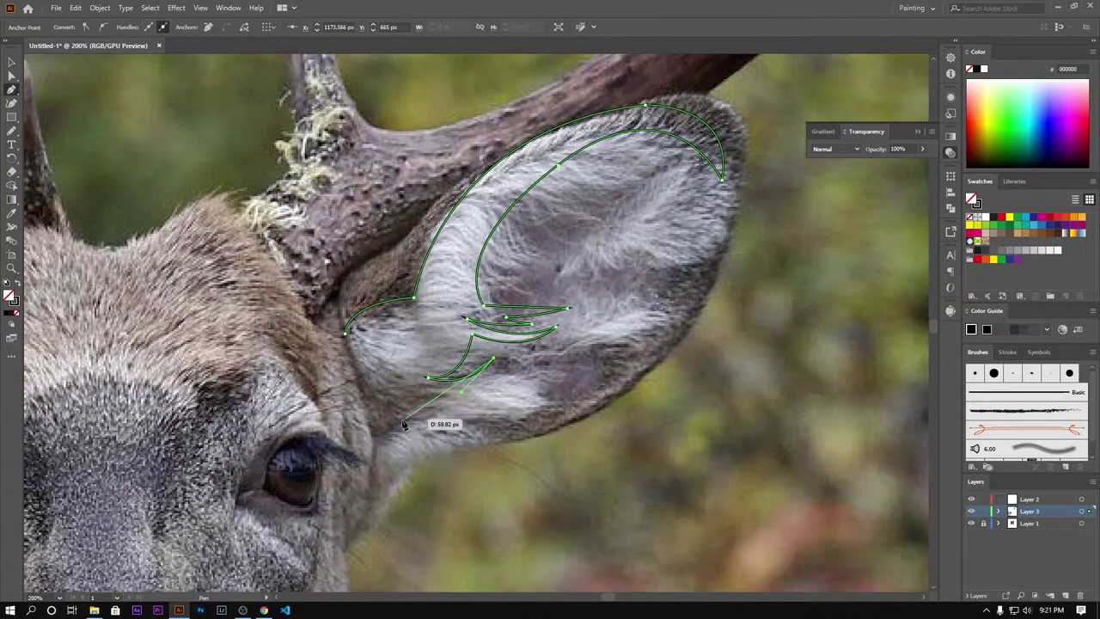
{"action": "left_click_drag", "start_coordinate": [403, 424], "coordinate": [404, 424]}
{"action": "left_click_drag", "start_coordinate": [494, 359], "coordinate": [455, 399]}
{"action": "left_click_drag", "start_coordinate": [371, 446], "coordinate": [392, 449]}
{"action": "left_click", "coordinate": [345, 332]}
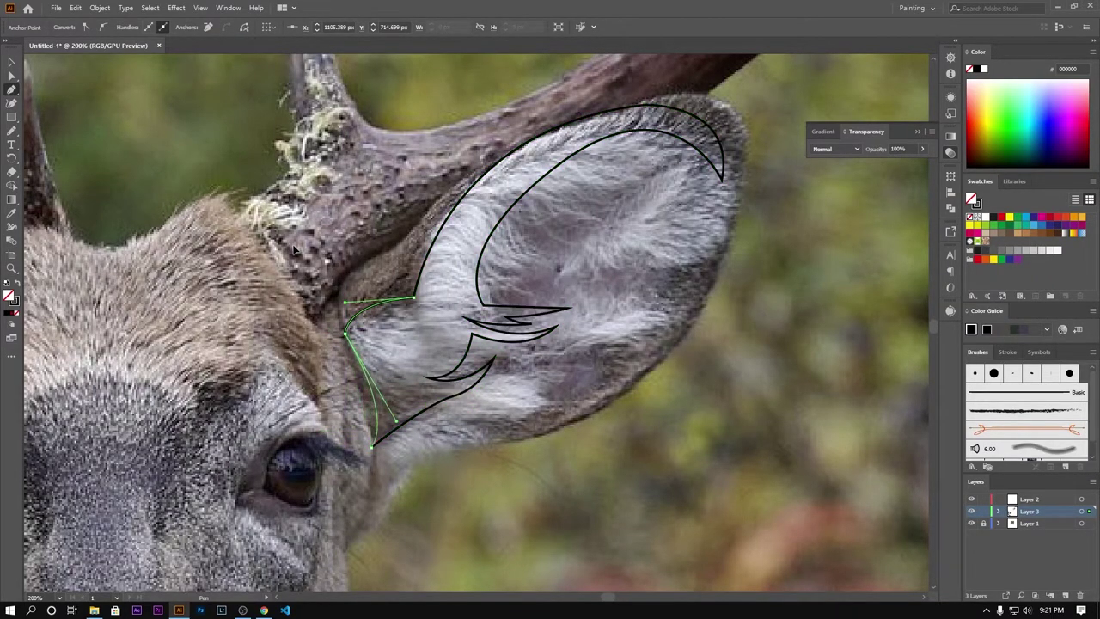
{"action": "key", "text": "v"}
{"action": "left_click", "coordinate": [102, 157]}
{"action": "key", "text": "ctrl+1"}
Reflect a vertical copy of the right ear outline and move it onto the left ear.
{"action": "right_click", "coordinate": [744, 206]}
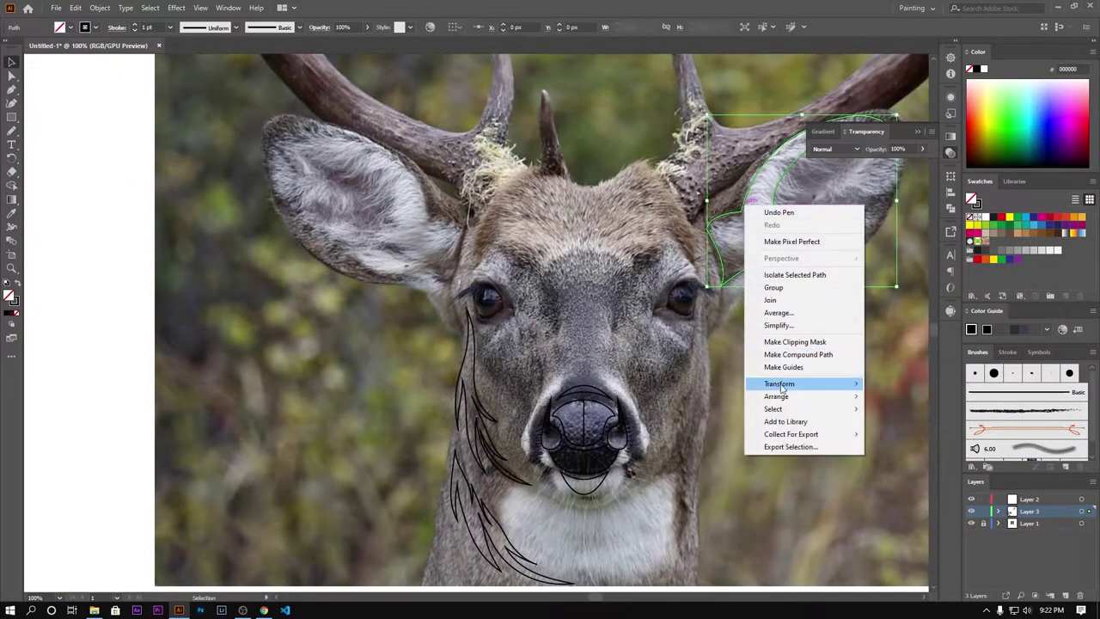
{"action": "mouse_move", "coordinate": [779, 383]}
{"action": "left_click", "coordinate": [893, 422]}
{"action": "left_click", "coordinate": [456, 238]}
{"action": "left_click", "coordinate": [471, 355]}
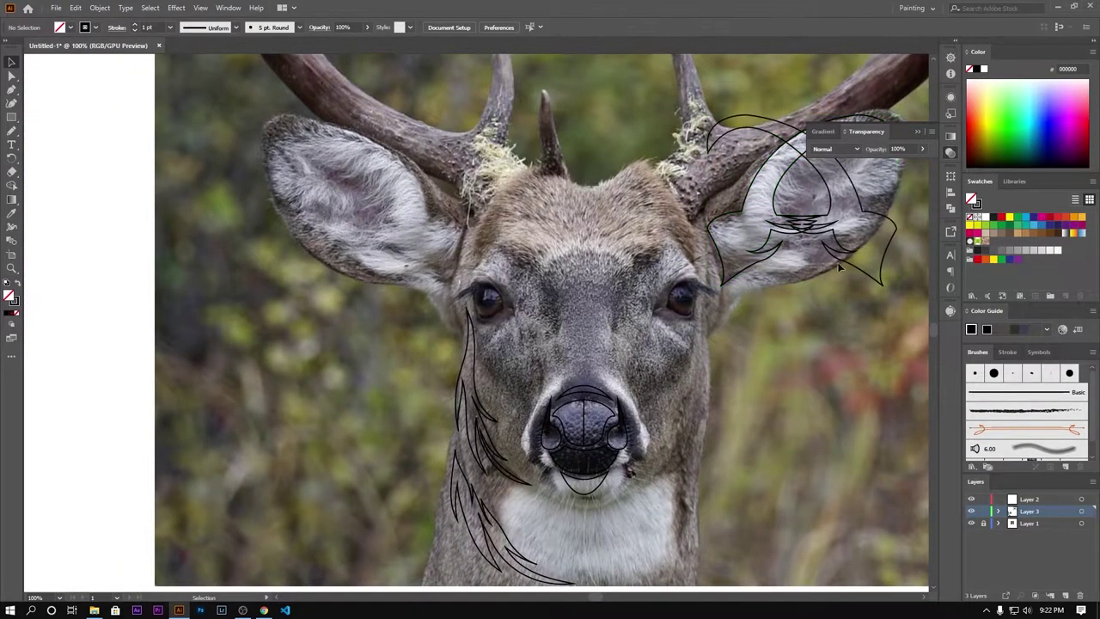
{"action": "left_click_drag", "start_coordinate": [864, 215], "coordinate": [435, 216]}
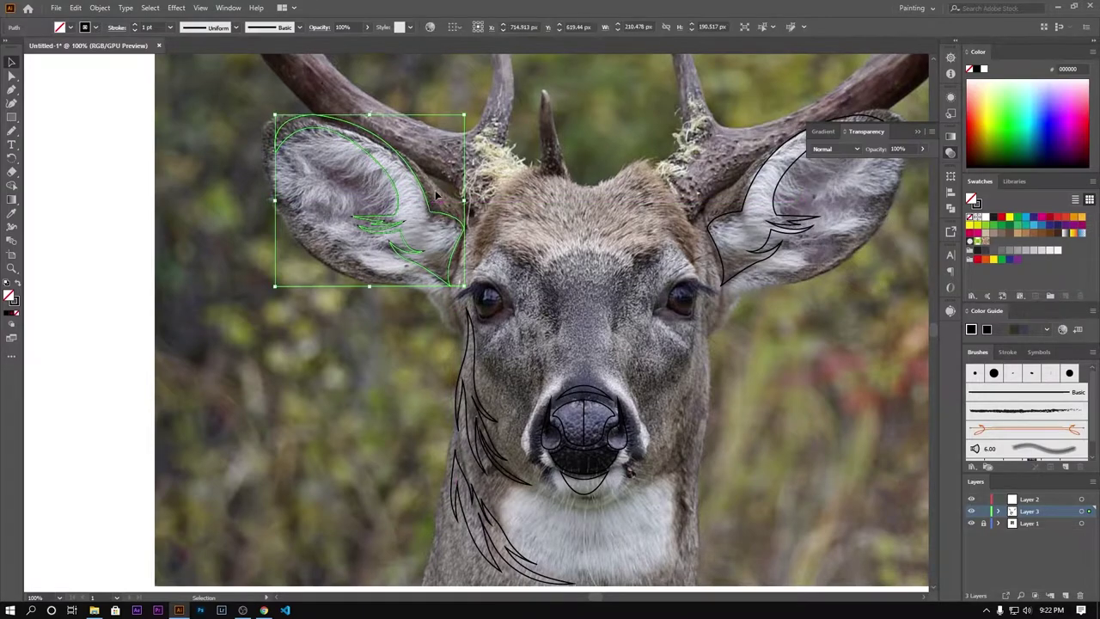
Check both ear outlines together, then deselect them.
{"action": "left_click", "coordinate": [436, 198]}
{"action": "left_click_drag", "start_coordinate": [531, 169], "coordinate": [476, 212]}
{"action": "left_click", "coordinate": [689, 246]}
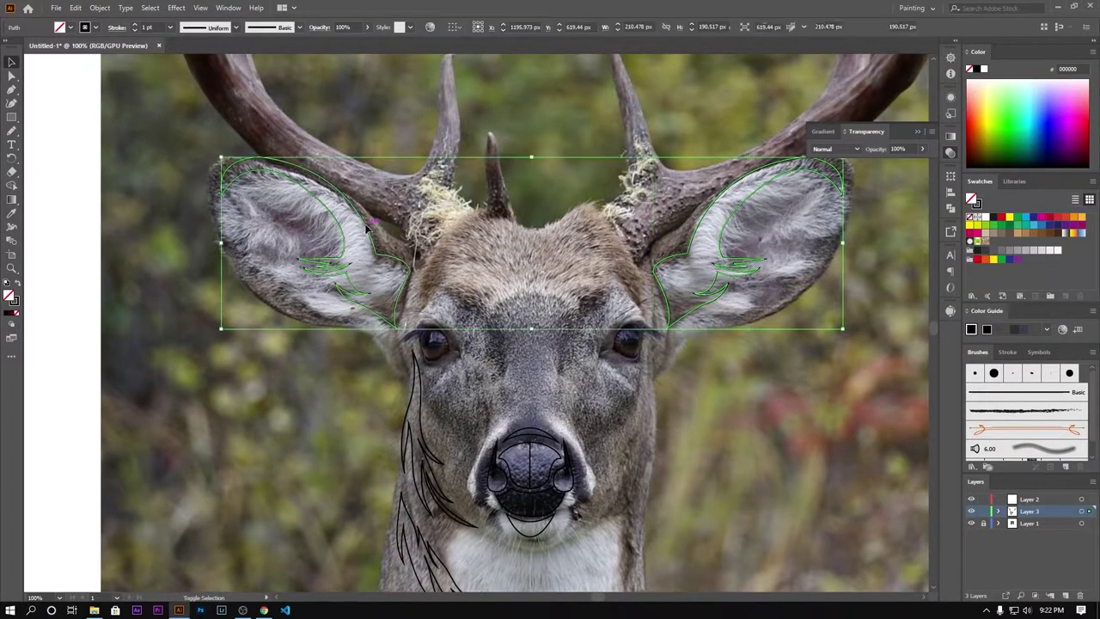
{"action": "left_click", "coordinate": [526, 111]}
{"action": "scroll", "coordinate": [526, 112], "scroll_direction": "up", "scroll_amount": 1}
{"action": "scroll", "coordinate": [447, 310], "scroll_direction": "down", "scroll_amount": 2}
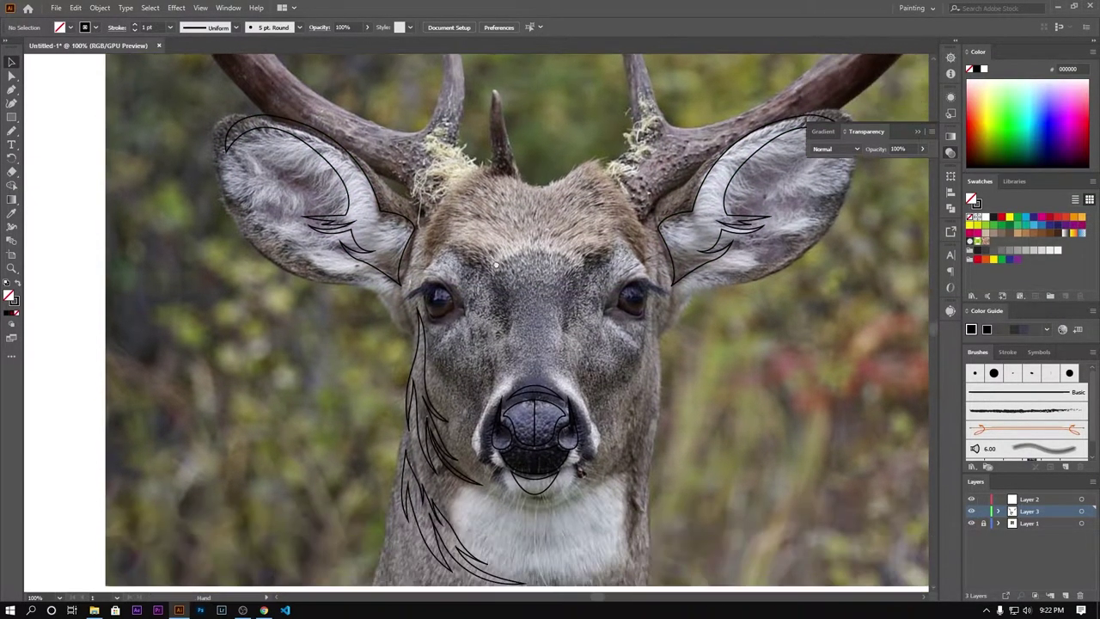
{"action": "key", "text": "p"}
{"action": "scroll", "coordinate": [446, 309], "scroll_direction": "up", "scroll_amount": 1}
{"action": "scroll", "coordinate": [446, 151], "scroll_direction": "up", "scroll_amount": 1}
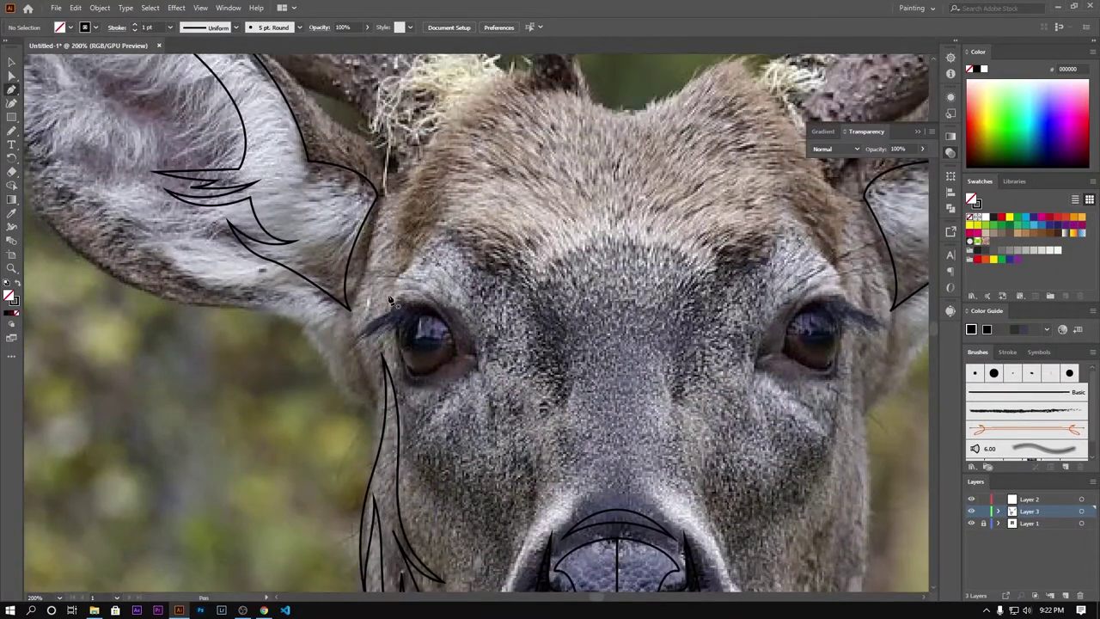
Pencil a fur stroke above the left eye running down to the top of the nose.
{"action": "left_click", "coordinate": [11, 133]}
{"action": "left_click_drag", "start_coordinate": [393, 304], "coordinate": [418, 252]}
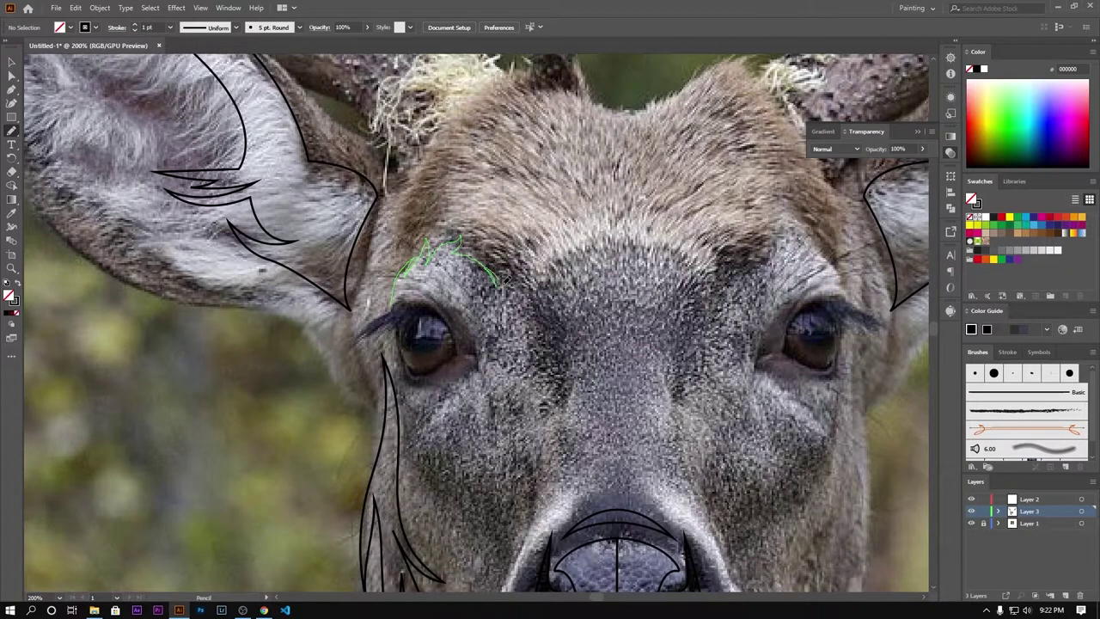
{"action": "left_click_drag", "start_coordinate": [506, 282], "coordinate": [534, 352]}
{"action": "scroll", "coordinate": [534, 352], "scroll_direction": "down", "scroll_amount": 3}
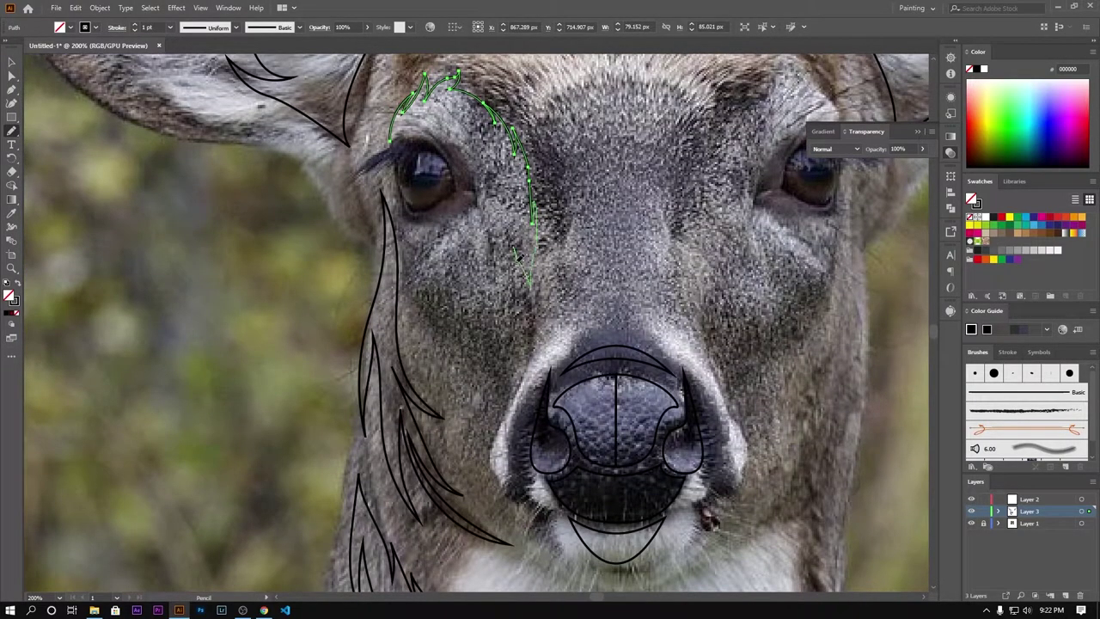
{"action": "left_click_drag", "start_coordinate": [518, 254], "coordinate": [522, 379]}
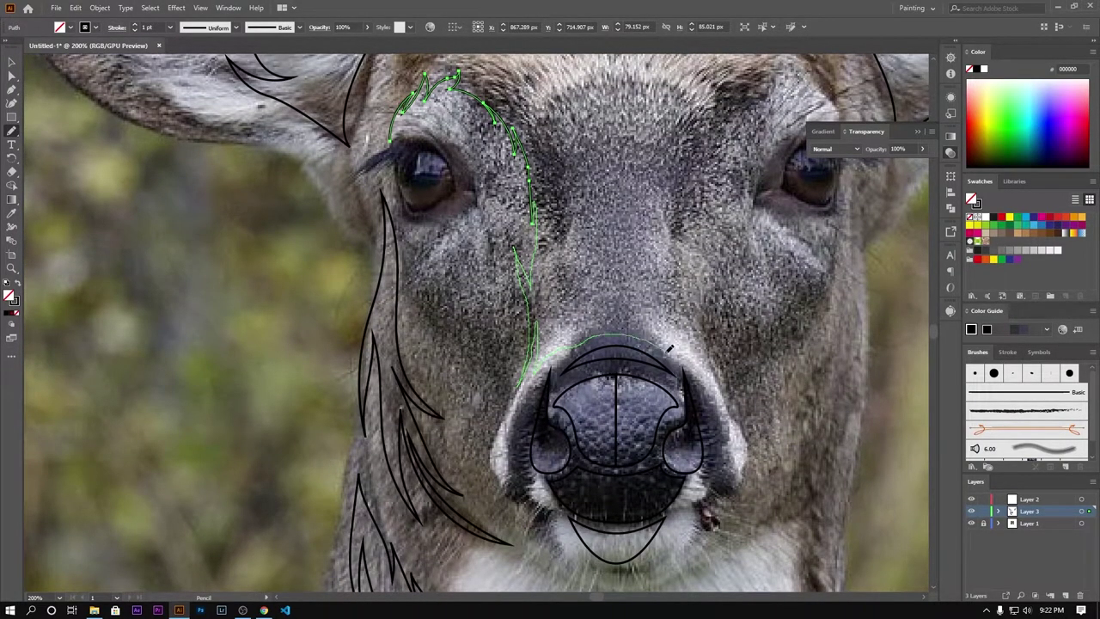
{"action": "mouse_move", "coordinate": [600, 316]}
{"action": "left_mouse_down"}
{"action": "mouse_move", "coordinate": [588, 319]}
{"action": "mouse_move", "coordinate": [550, 167]}
{"action": "left_mouse_up"}
Add more fur lines along the left eyebrow beside the eye, then deselect the paths.
{"action": "left_click_drag", "start_coordinate": [395, 142], "coordinate": [424, 344]}
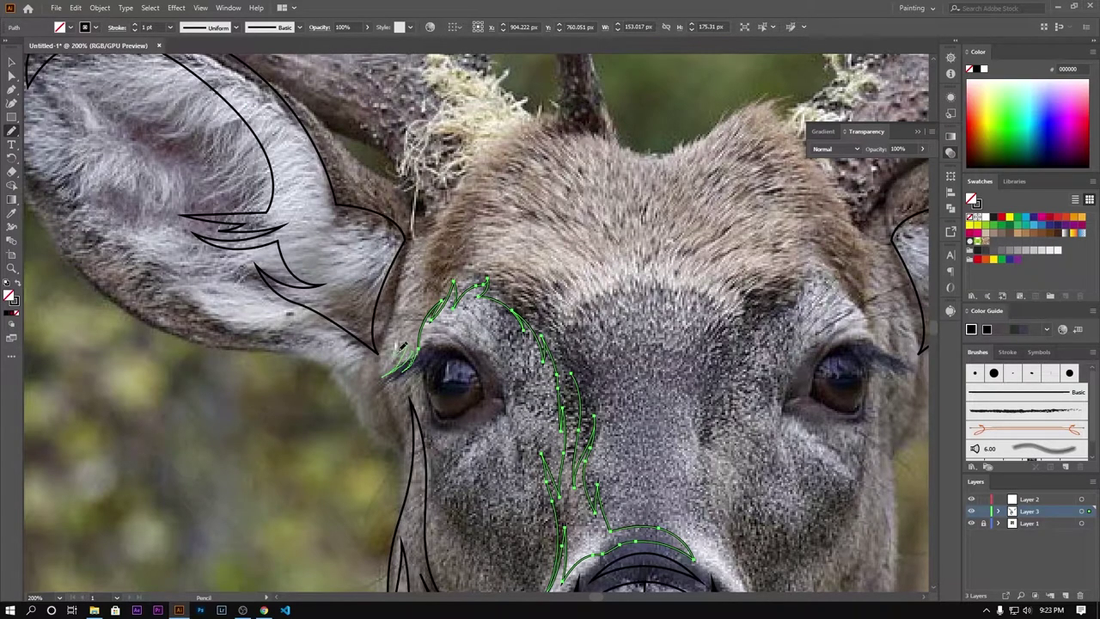
{"action": "left_click_drag", "start_coordinate": [451, 283], "coordinate": [454, 263]}
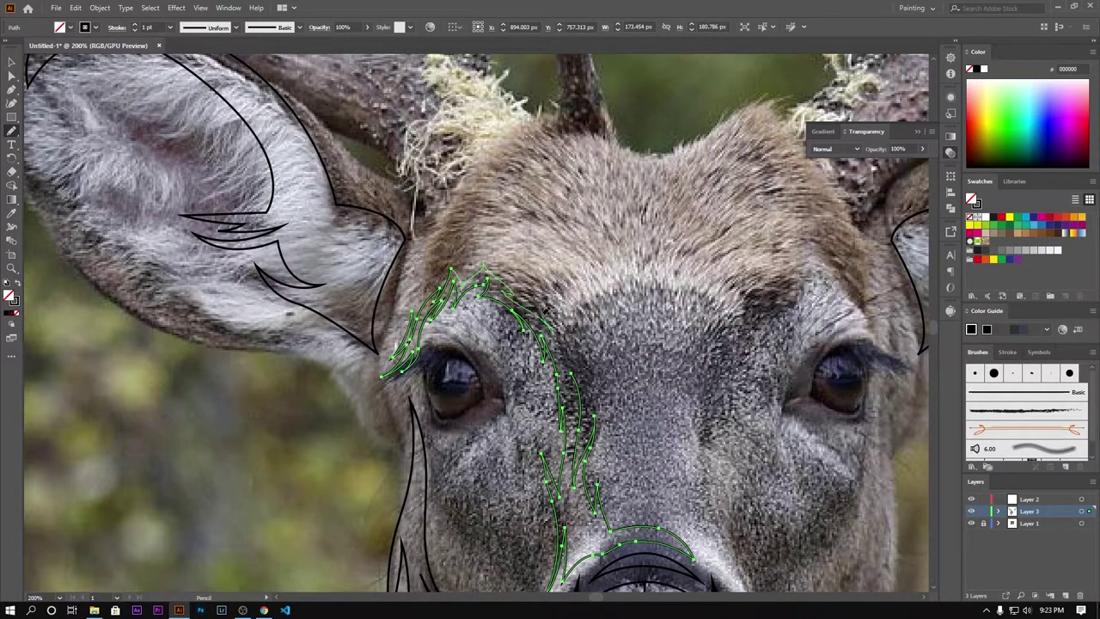
{"action": "mouse_move", "coordinate": [604, 473]}
{"action": "left_mouse_down"}
{"action": "mouse_move", "coordinate": [542, 323]}
{"action": "mouse_move", "coordinate": [542, 223]}
{"action": "left_mouse_up"}
{"action": "key", "text": "ctrl+shift+a"}
Pencil brow fur strokes above the right eye and at its outer corner.
{"action": "key", "text": "v"}
{"action": "left_click", "coordinate": [11, 129]}
{"action": "left_click_drag", "start_coordinate": [527, 269], "coordinate": [577, 183]}
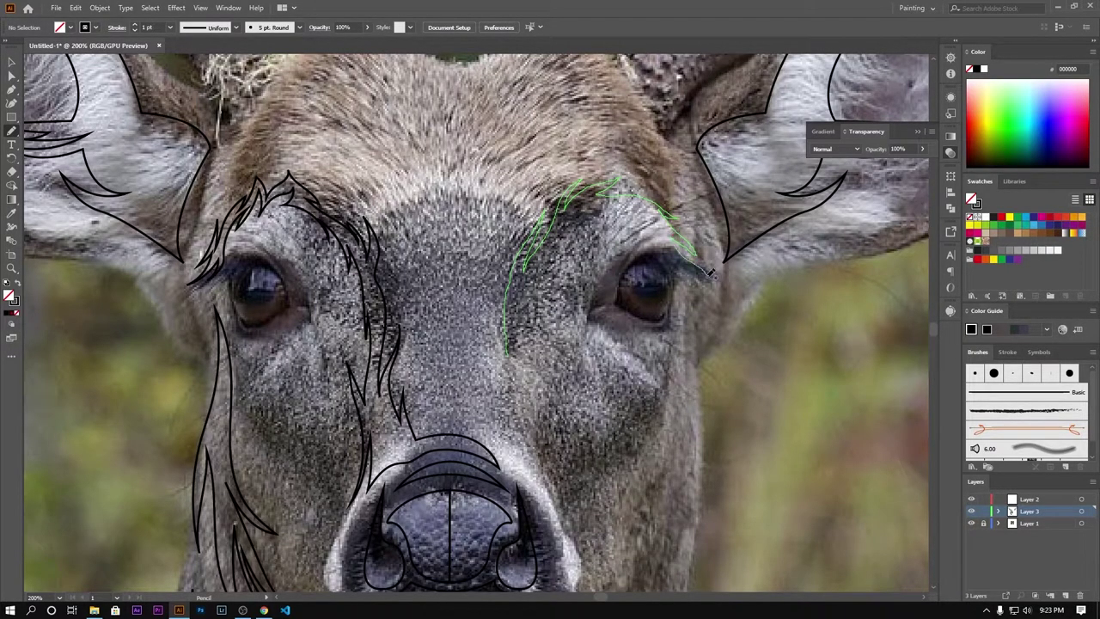
{"action": "left_click_drag", "start_coordinate": [710, 272], "coordinate": [652, 229]}
{"action": "left_click_drag", "start_coordinate": [550, 282], "coordinate": [572, 231]}
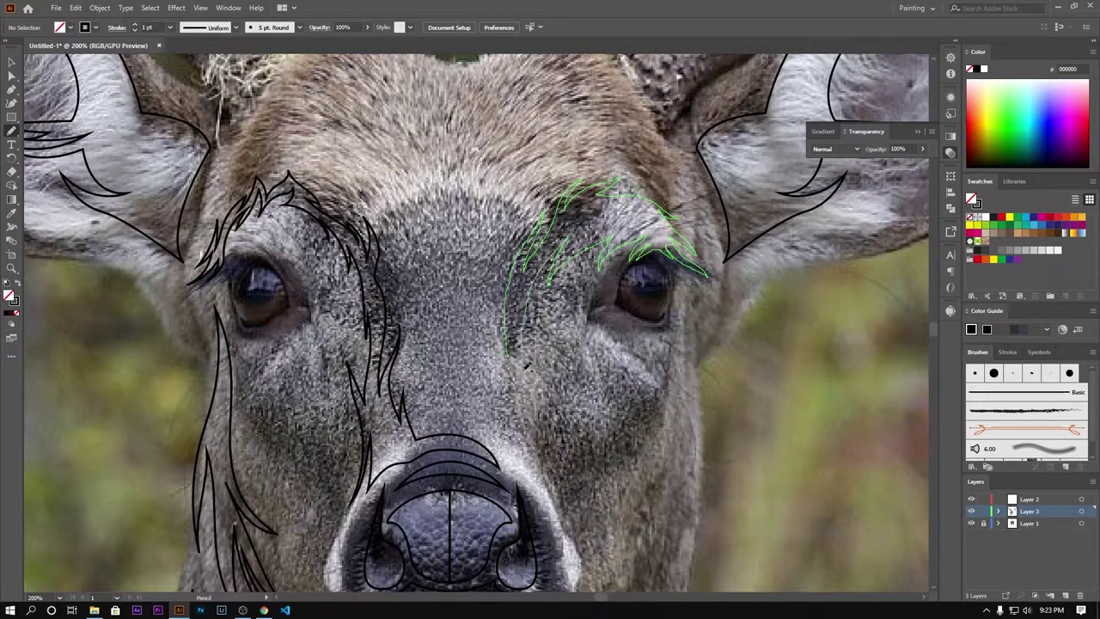
Redraw the stroke beside the right eye and add one curving under it.
{"action": "left_click", "coordinate": [512, 361], "text": "ctrl"}
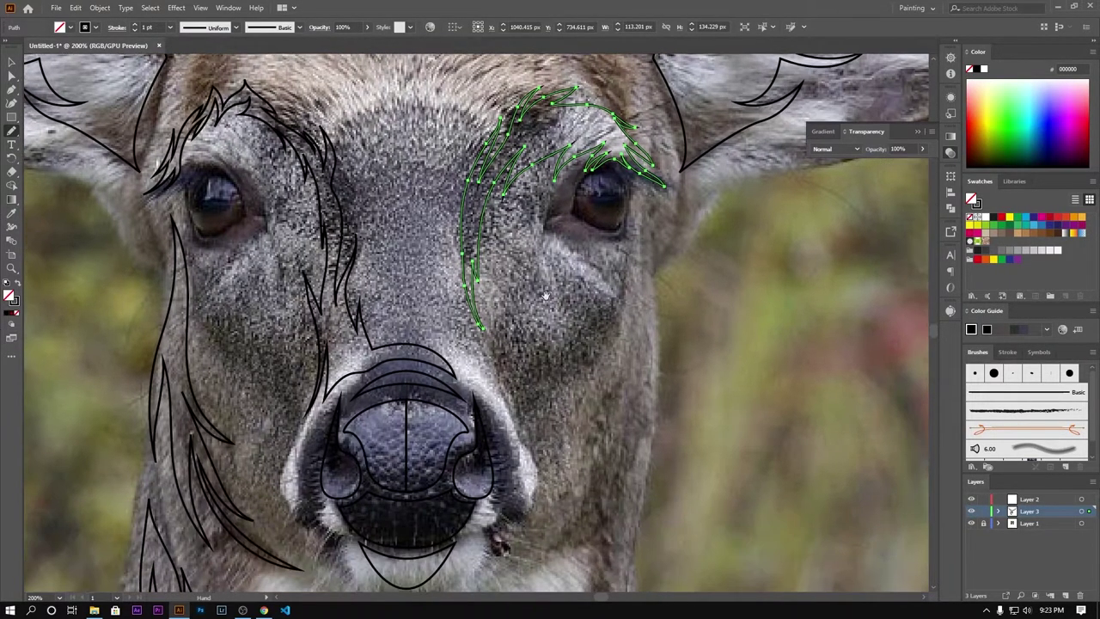
{"action": "mouse_move", "coordinate": [595, 324]}
{"action": "left_mouse_down"}
{"action": "mouse_move", "coordinate": [488, 419]}
{"action": "mouse_move", "coordinate": [515, 355]}
{"action": "left_mouse_up"}
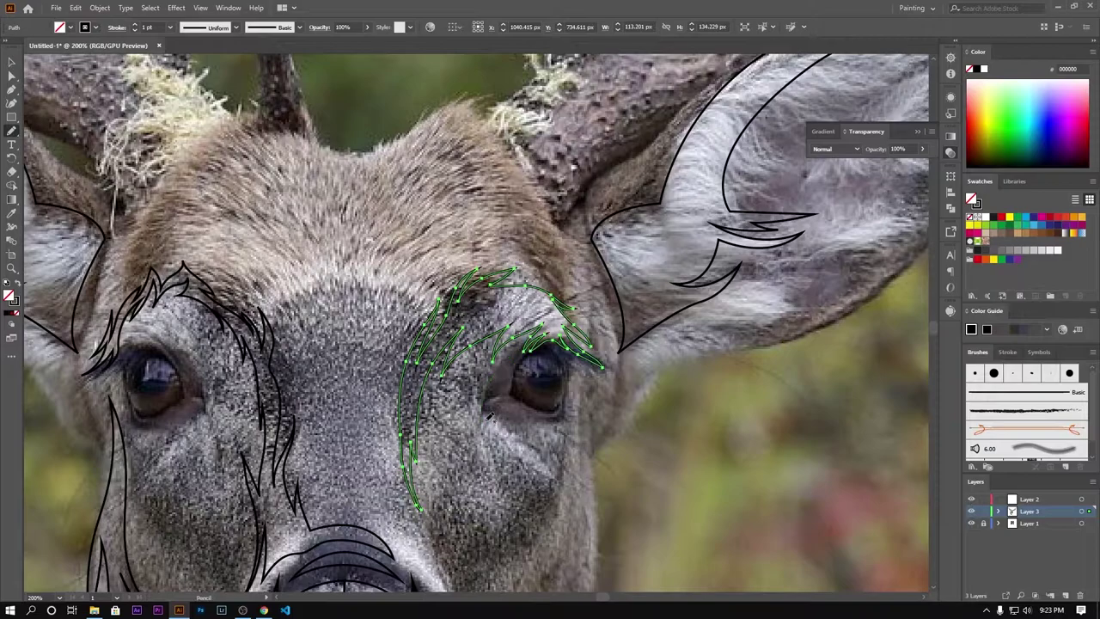
{"action": "left_click_drag", "start_coordinate": [486, 410], "coordinate": [507, 365]}
{"action": "left_click_drag", "start_coordinate": [526, 406], "coordinate": [574, 424]}
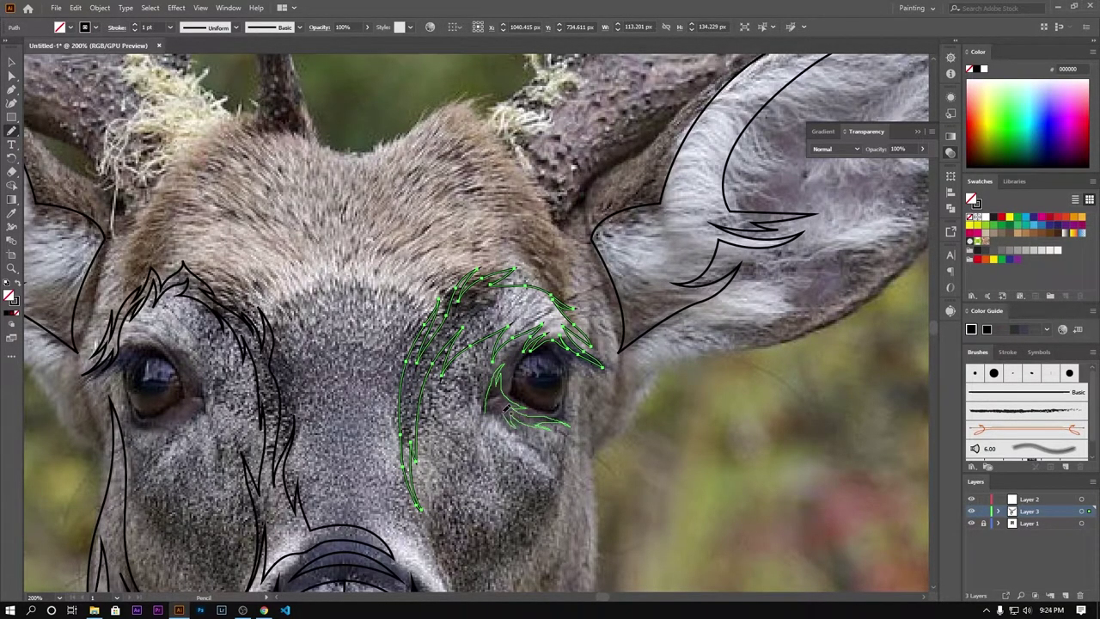
Duplicate the under-eye strokes, reflect the copy vertically, and fit it under the left eye.
{"action": "key", "text": "v"}
{"action": "left_click_drag", "start_coordinate": [522, 423], "coordinate": [694, 368]}
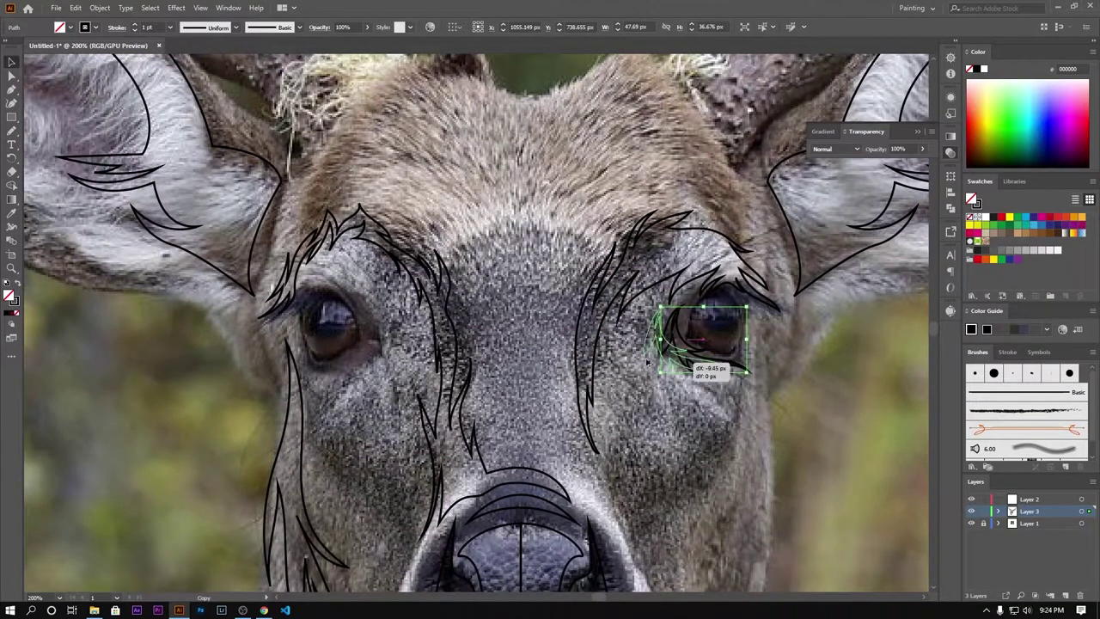
{"action": "right_click", "coordinate": [332, 357]}
{"action": "left_click", "coordinate": [481, 327]}
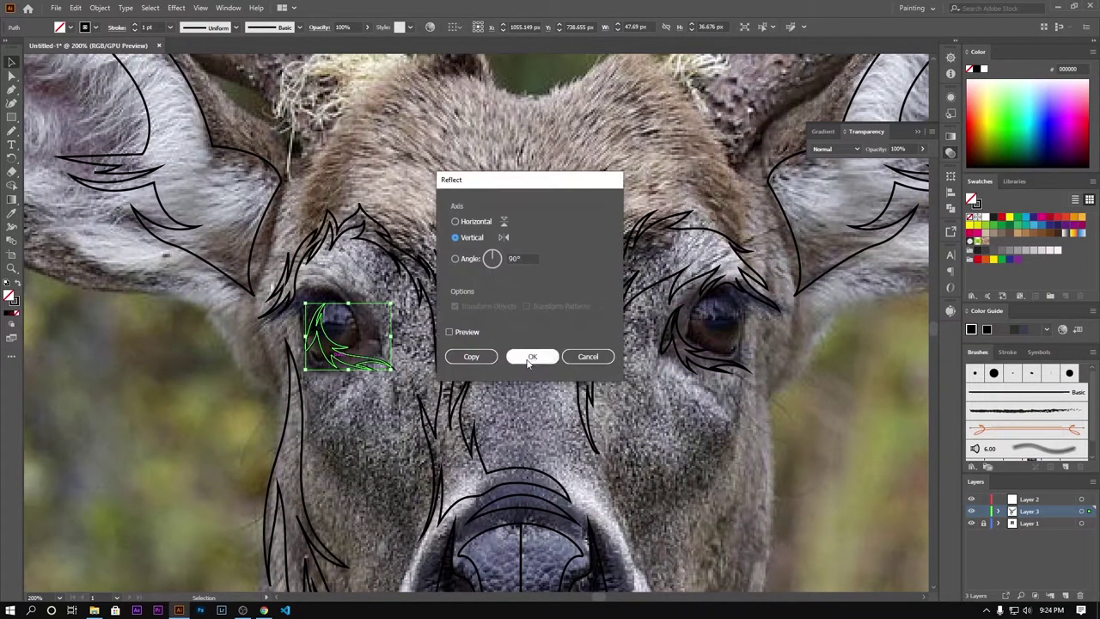
{"action": "left_click", "coordinate": [533, 359]}
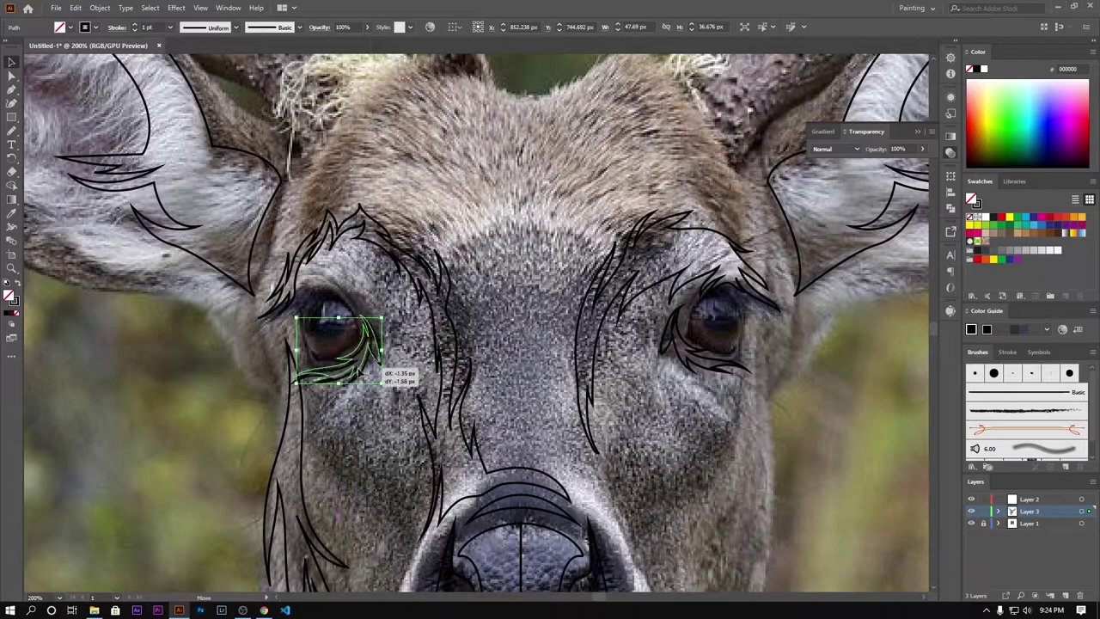
{"action": "left_click_drag", "start_coordinate": [378, 353], "coordinate": [366, 367]}
{"action": "left_click", "coordinate": [458, 315]}
{"action": "scroll", "coordinate": [524, 267], "scroll_direction": "down", "scroll_amount": 2}
{"action": "scroll", "coordinate": [524, 266], "scroll_direction": "up", "scroll_amount": 1}
Pencil several fur strokes down the right cheek, undoing stray ones.
{"action": "key", "text": "n"}
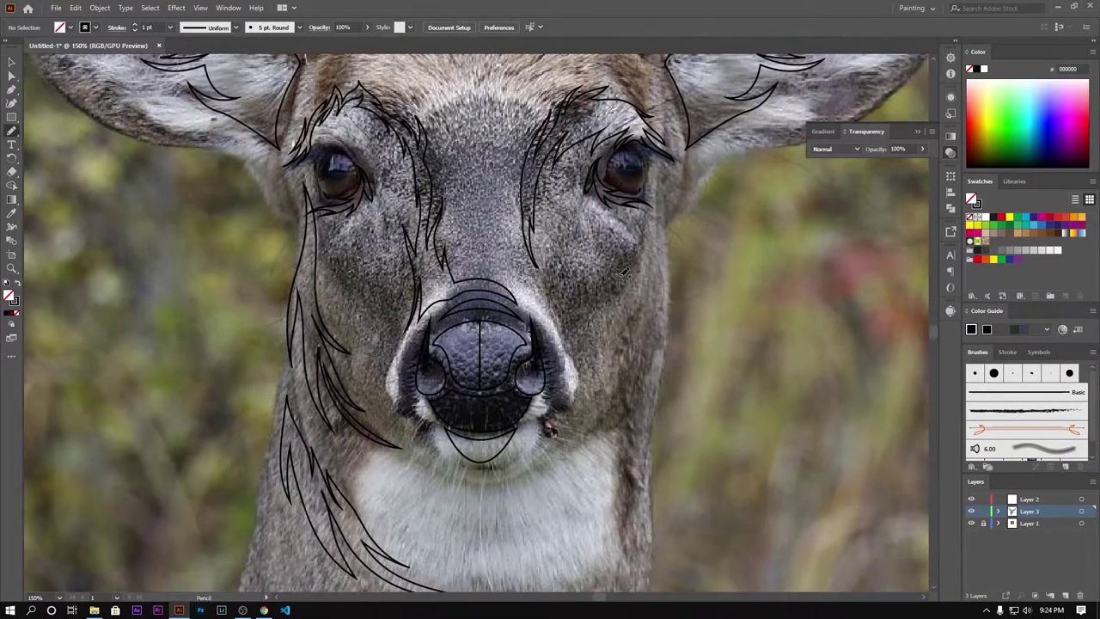
{"action": "left_click_drag", "start_coordinate": [625, 218], "coordinate": [622, 223]}
{"action": "left_click_drag", "start_coordinate": [628, 276], "coordinate": [601, 368]}
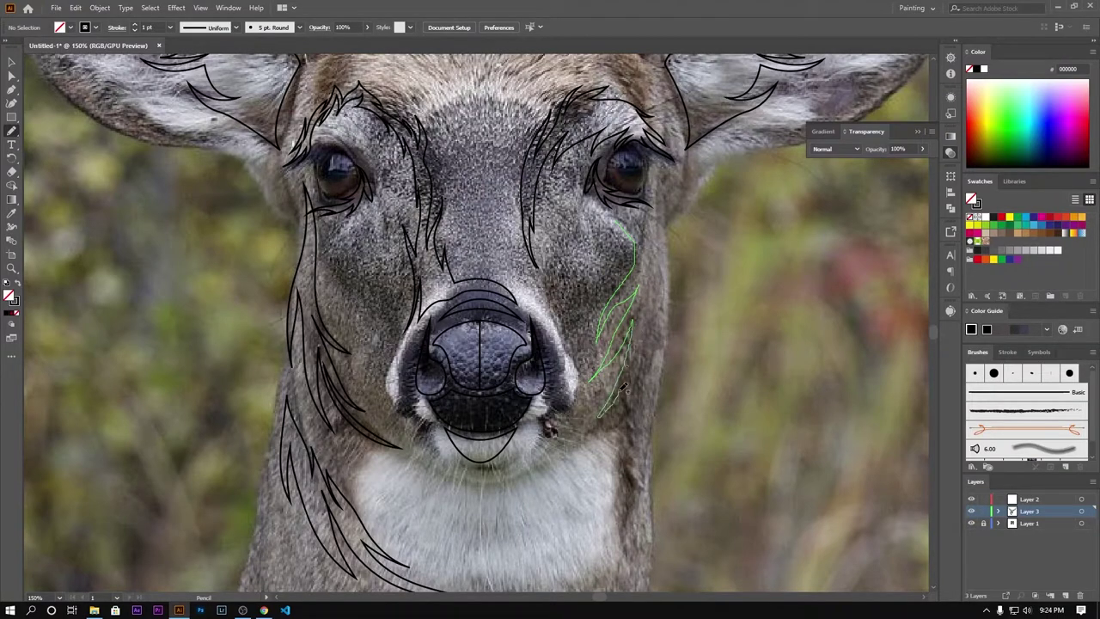
{"action": "key", "text": "ctrl+z"}
{"action": "left_click_drag", "start_coordinate": [631, 219], "coordinate": [620, 382]}
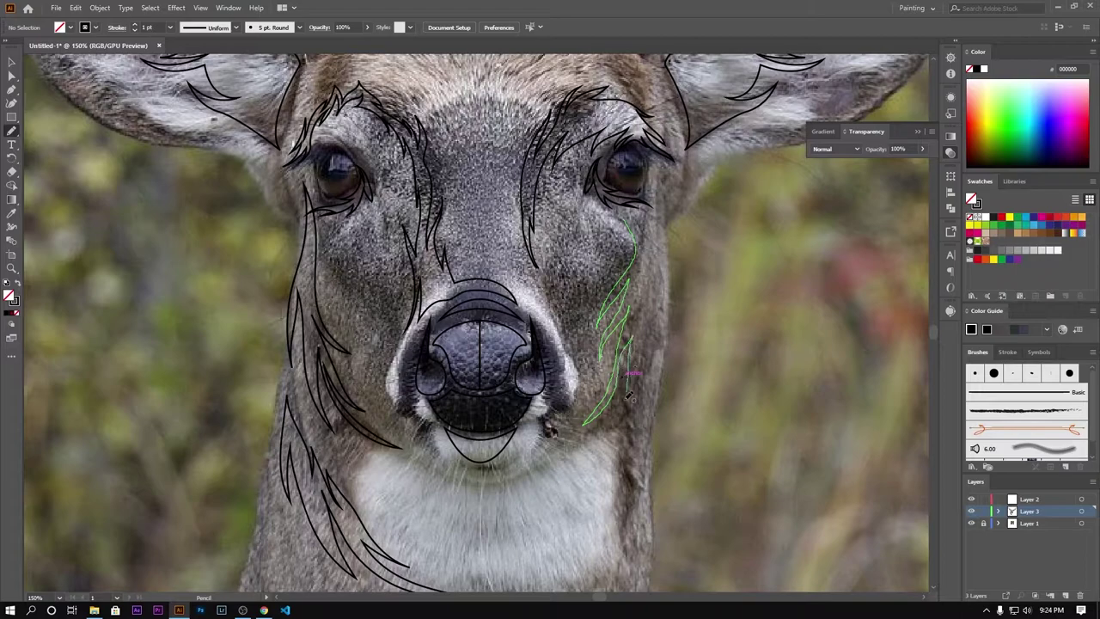
{"action": "mouse_move", "coordinate": [643, 335]}
{"action": "left_mouse_down"}
{"action": "mouse_move", "coordinate": [640, 414]}
{"action": "mouse_move", "coordinate": [666, 323]}
{"action": "left_mouse_up"}
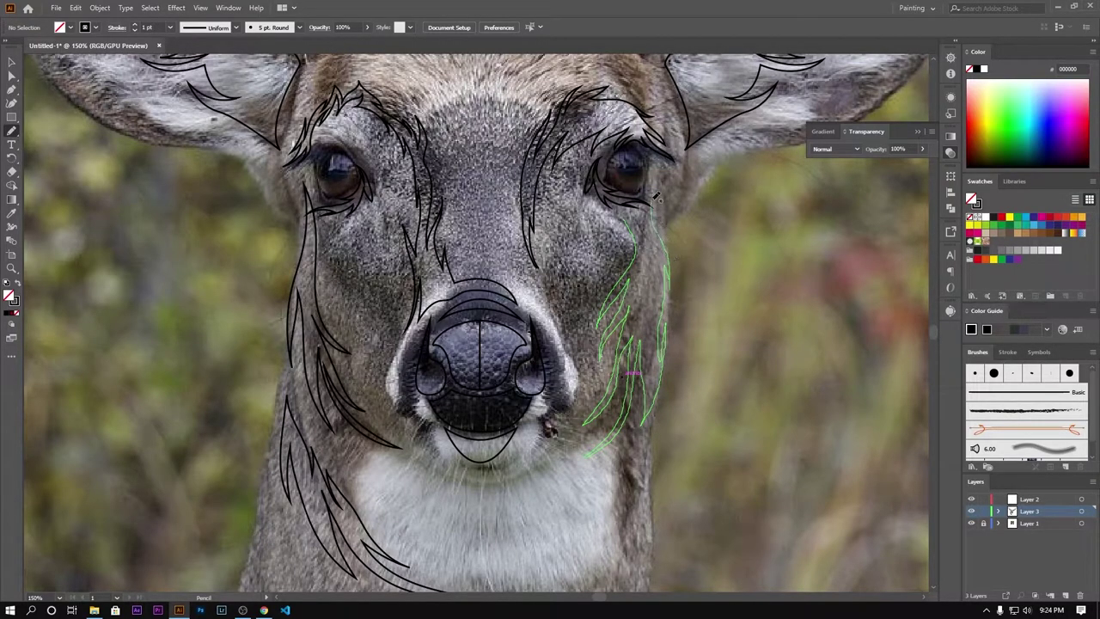
{"action": "left_click_drag", "start_coordinate": [636, 218], "coordinate": [651, 198]}
{"action": "mouse_move", "coordinate": [633, 372]}
{"action": "left_mouse_down"}
{"action": "mouse_move", "coordinate": [605, 260]}
{"action": "mouse_move", "coordinate": [680, 157]}
{"action": "left_mouse_up"}
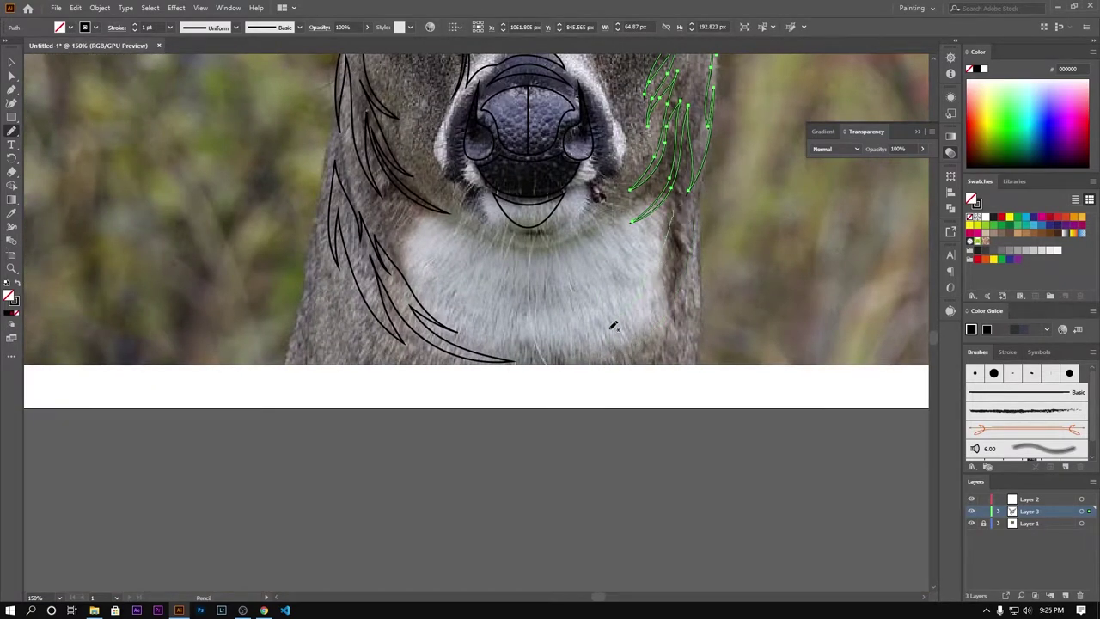
{"action": "key", "text": "ctrl+z"}
Reshape the chin fur stroke by moving two of its anchor points.
{"action": "key", "text": "a"}
{"action": "scroll", "coordinate": [653, 239], "scroll_direction": "up", "scroll_amount": 2}
{"action": "left_click_drag", "start_coordinate": [610, 224], "coordinate": [600, 253]}
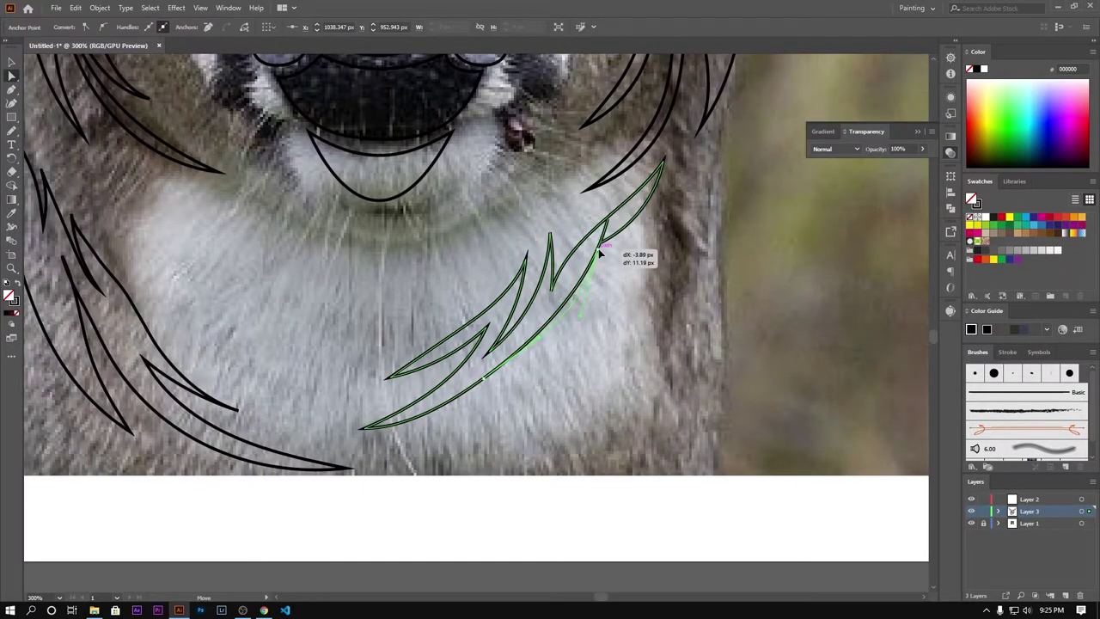
{"action": "key", "text": "n"}
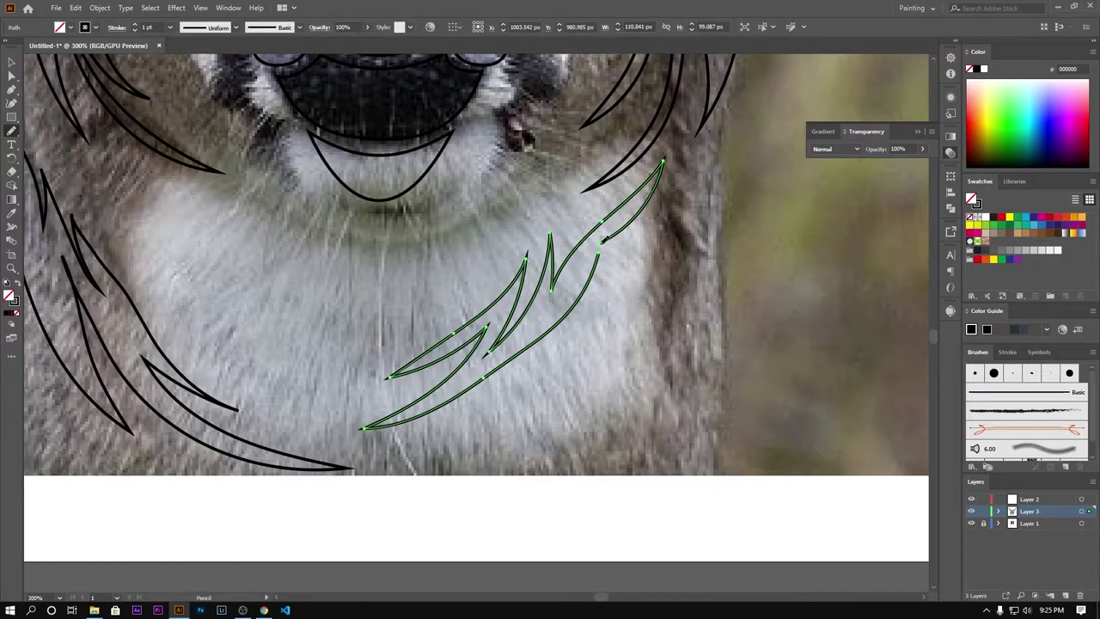
{"action": "key", "text": "a"}
{"action": "left_click_drag", "start_coordinate": [604, 248], "coordinate": [616, 240]}
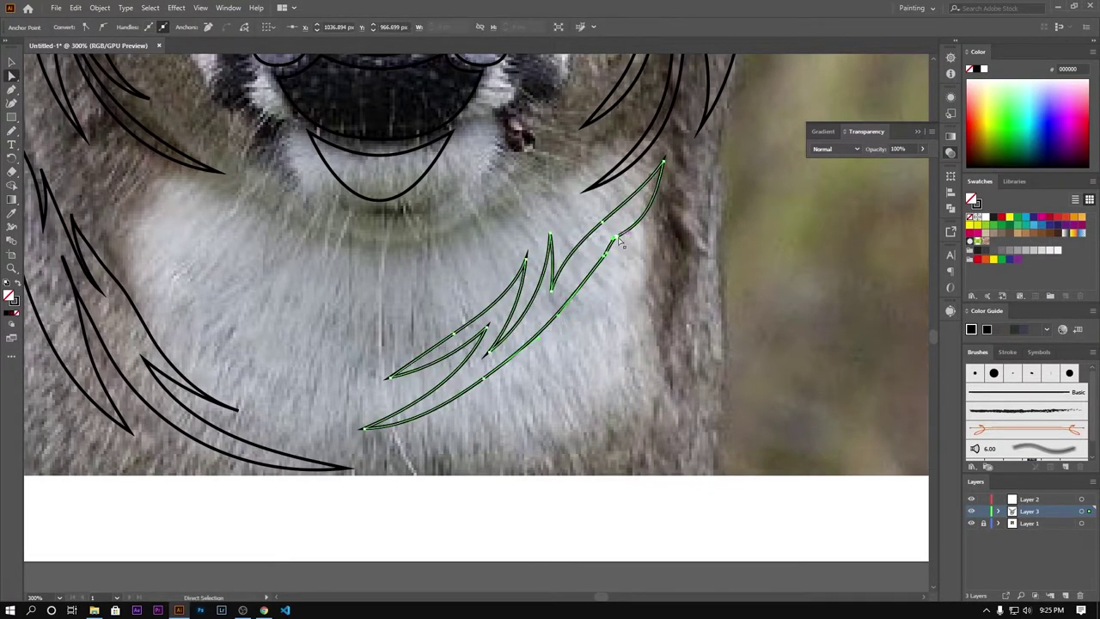
{"action": "key", "text": "n"}
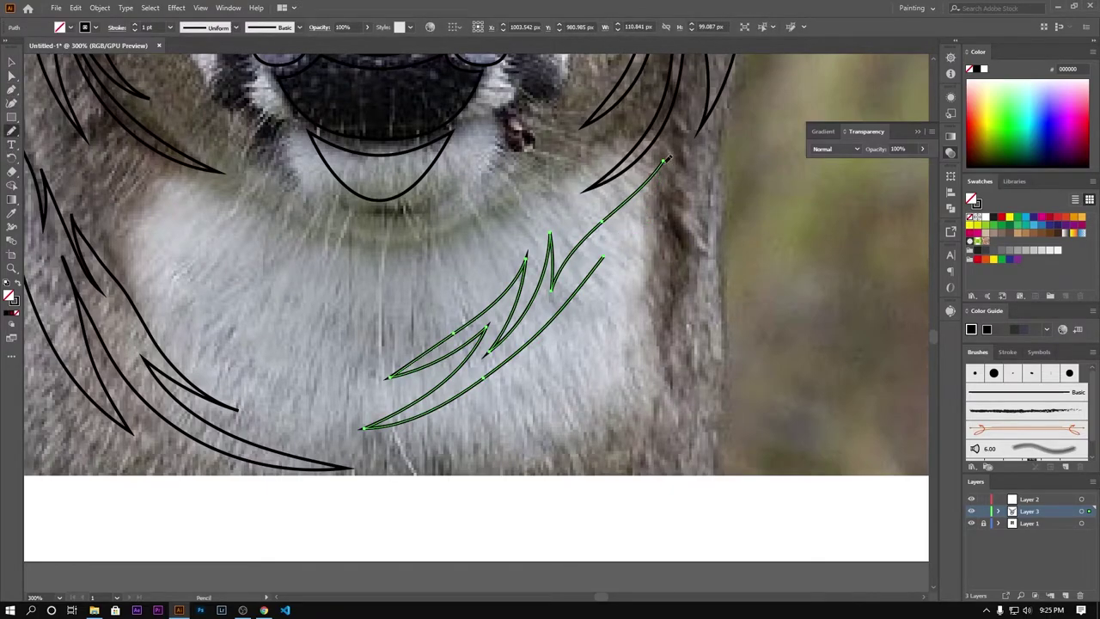
{"action": "key", "text": "v"}
Zoom out to the whole head and begin a stroke down the left antler from its tip.
{"action": "key", "text": "ctrl+shift+a"}
{"action": "key", "text": "ctrl+minus"}
{"action": "key", "text": "super"}
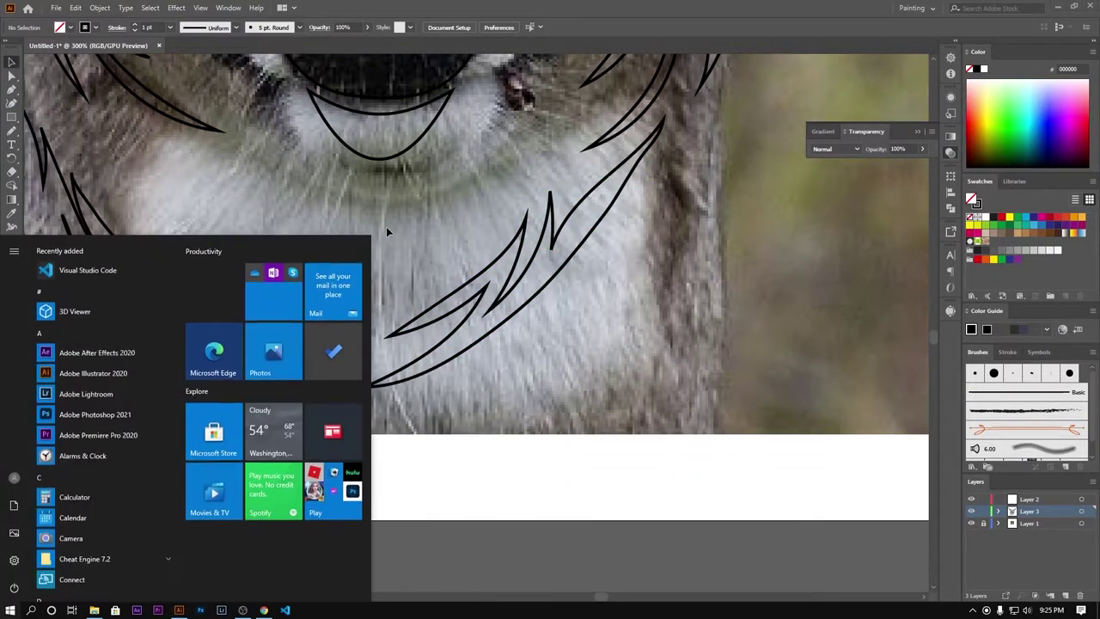
{"action": "key", "text": "ctrl+0"}
{"action": "scroll", "coordinate": [579, 308], "scroll_direction": "up", "scroll_amount": 5}
{"action": "key", "text": "n"}
{"action": "scroll", "coordinate": [334, 353], "scroll_direction": "left", "scroll_amount": 2}
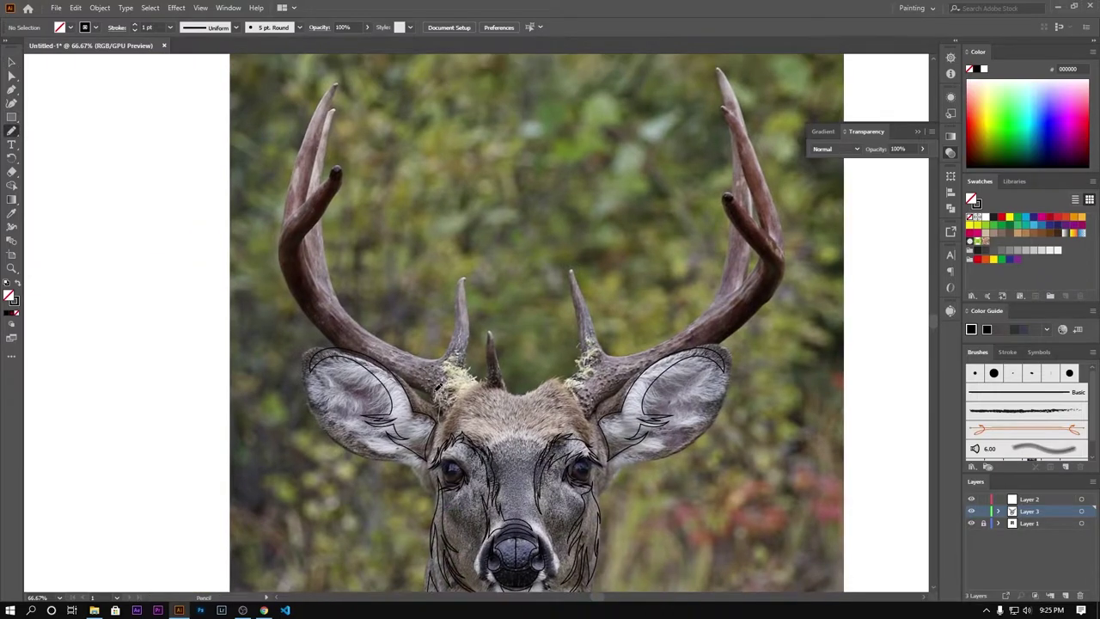
{"action": "scroll", "coordinate": [335, 353], "scroll_direction": "up", "scroll_amount": 3}
{"action": "scroll", "coordinate": [334, 352], "scroll_direction": "down", "scroll_amount": 1}
{"action": "scroll", "coordinate": [297, 297], "scroll_direction": "down", "scroll_amount": 2}
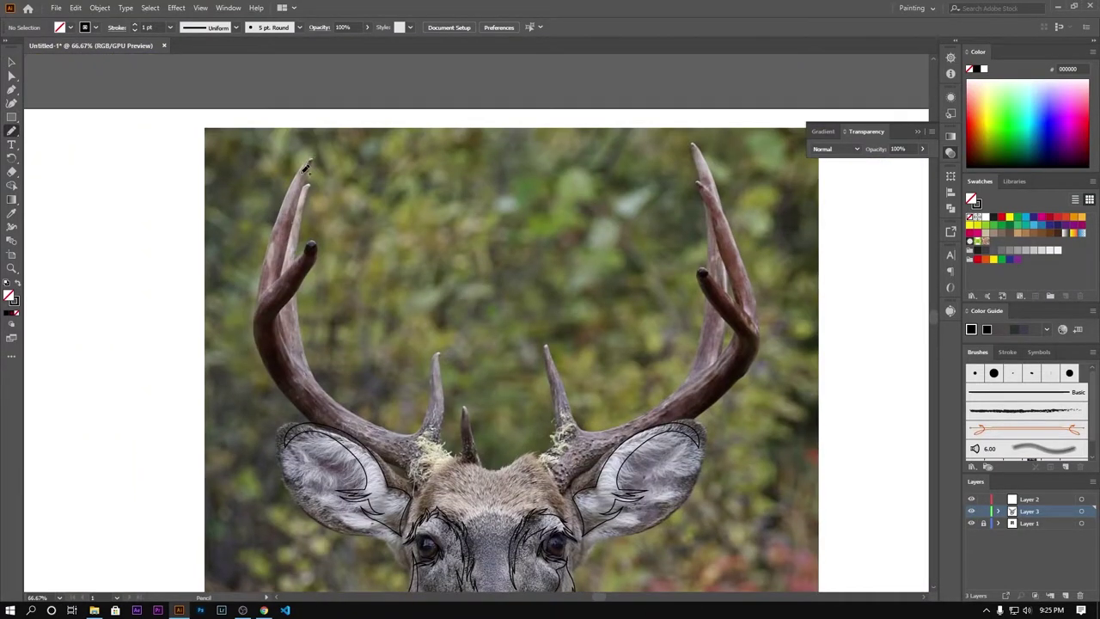
{"action": "left_click_drag", "start_coordinate": [303, 168], "coordinate": [255, 344]}
{"action": "left_click_drag", "start_coordinate": [305, 397], "coordinate": [267, 229]}
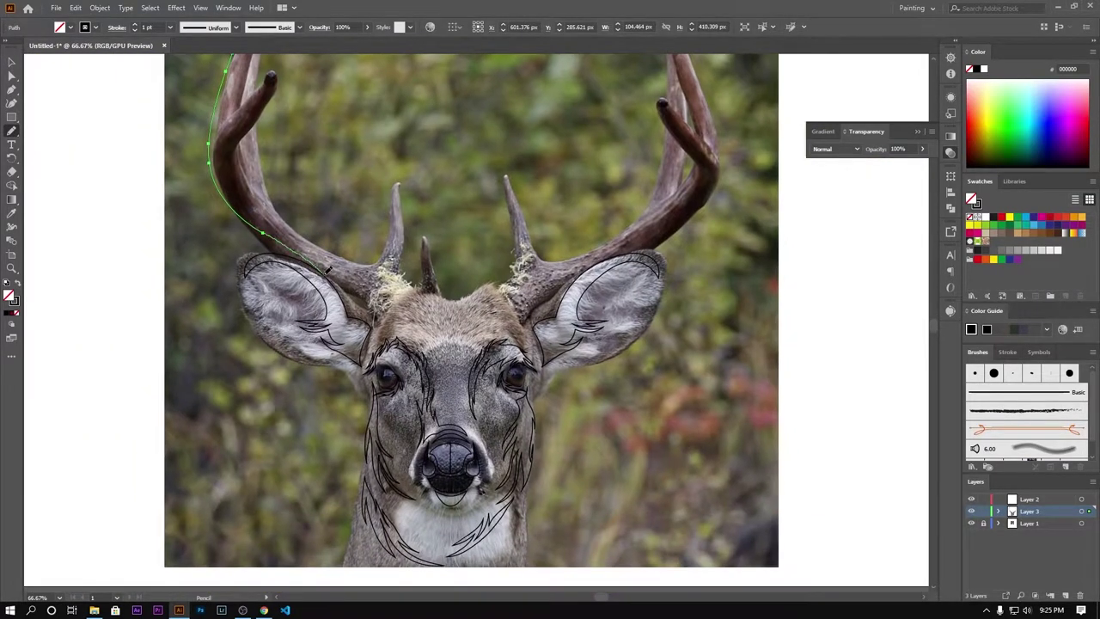
Trace outline strokes along the left antler's tine and inner tine.
{"action": "scroll", "coordinate": [267, 229], "scroll_direction": "up", "scroll_amount": 2}
{"action": "scroll", "coordinate": [284, 198], "scroll_direction": "down", "scroll_amount": 1}
{"action": "scroll", "coordinate": [292, 177], "scroll_direction": "down", "scroll_amount": 1}
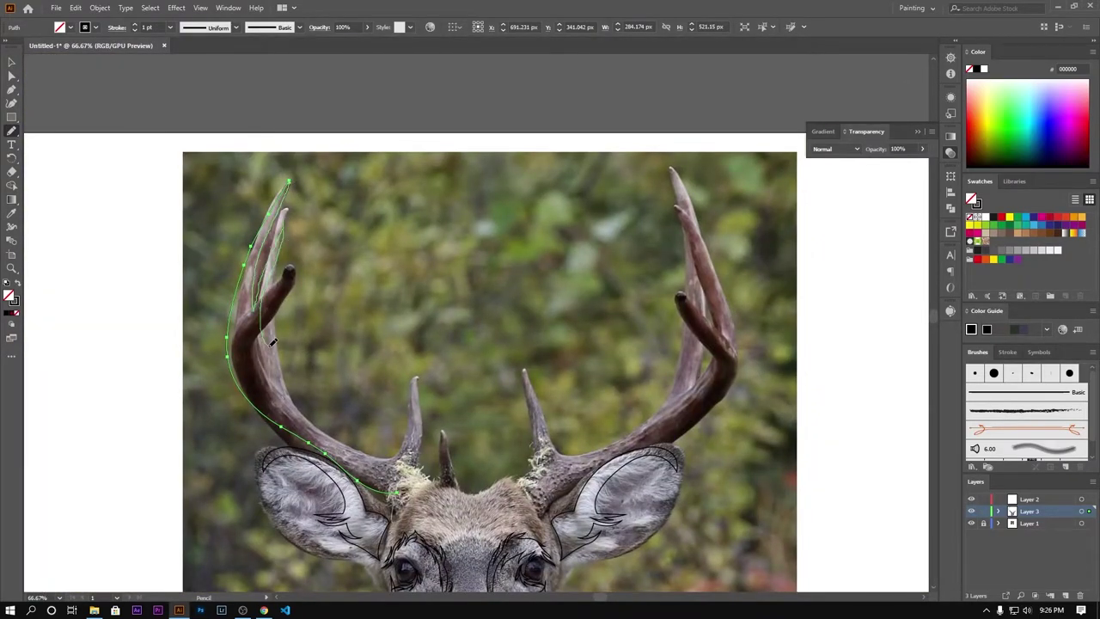
{"action": "left_click_drag", "start_coordinate": [272, 342], "coordinate": [306, 275]}
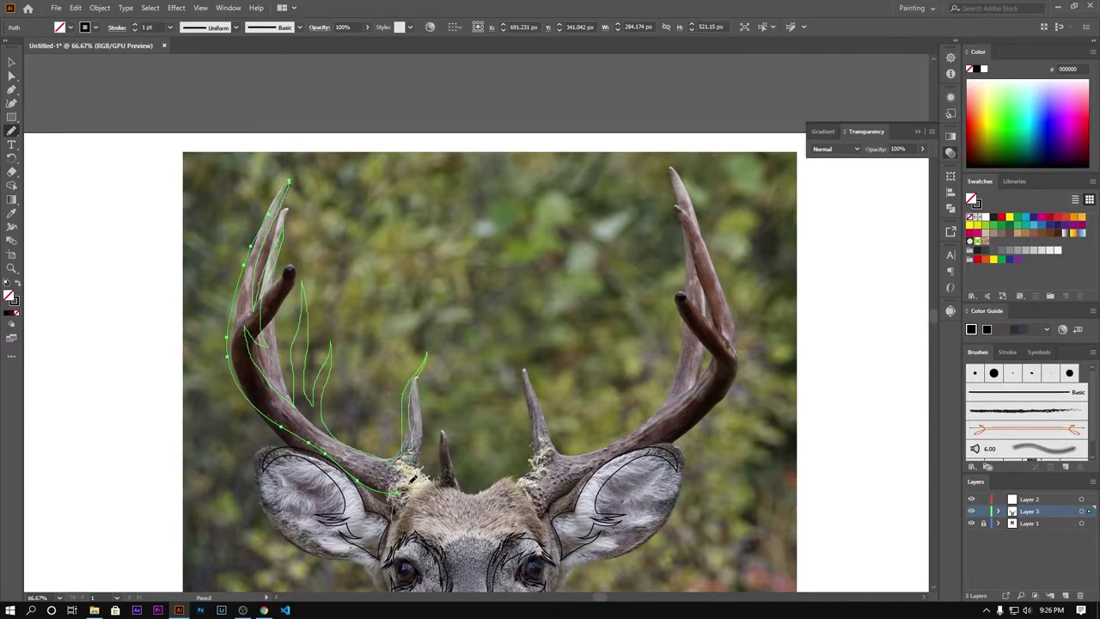
{"action": "left_click_drag", "start_coordinate": [413, 478], "coordinate": [406, 483]}
Draw flame strokes up the middle tine and along the right antler's tip and lower edge.
{"action": "scroll", "coordinate": [80, 110], "scroll_direction": "down", "scroll_amount": 1}
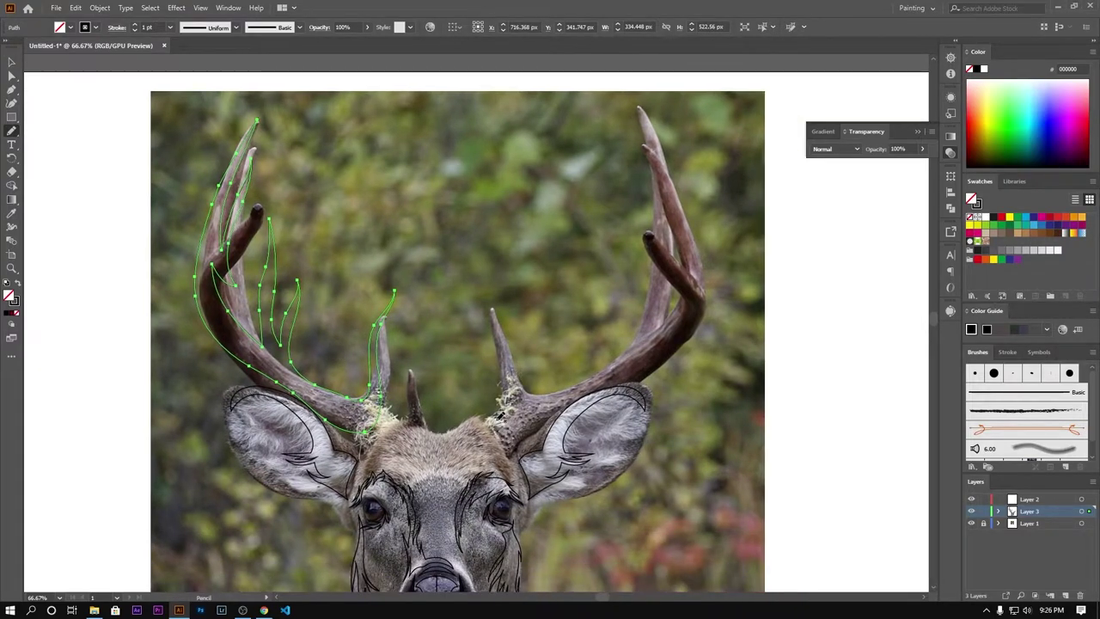
{"action": "mouse_move", "coordinate": [500, 416]}
{"action": "left_mouse_down"}
{"action": "mouse_move", "coordinate": [515, 360]}
{"action": "mouse_move", "coordinate": [581, 384]}
{"action": "mouse_move", "coordinate": [601, 344]}
{"action": "left_mouse_up"}
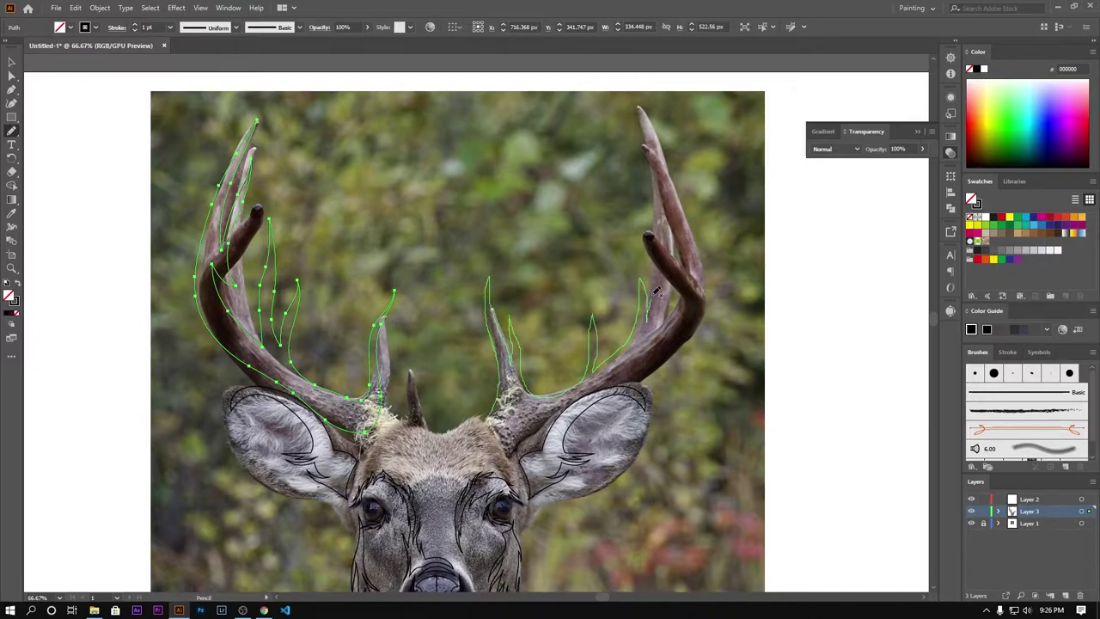
{"action": "mouse_move", "coordinate": [655, 292]}
{"action": "left_mouse_down"}
{"action": "mouse_move", "coordinate": [621, 91]}
{"action": "mouse_move", "coordinate": [663, 159]}
{"action": "mouse_move", "coordinate": [664, 129]}
{"action": "left_mouse_up"}
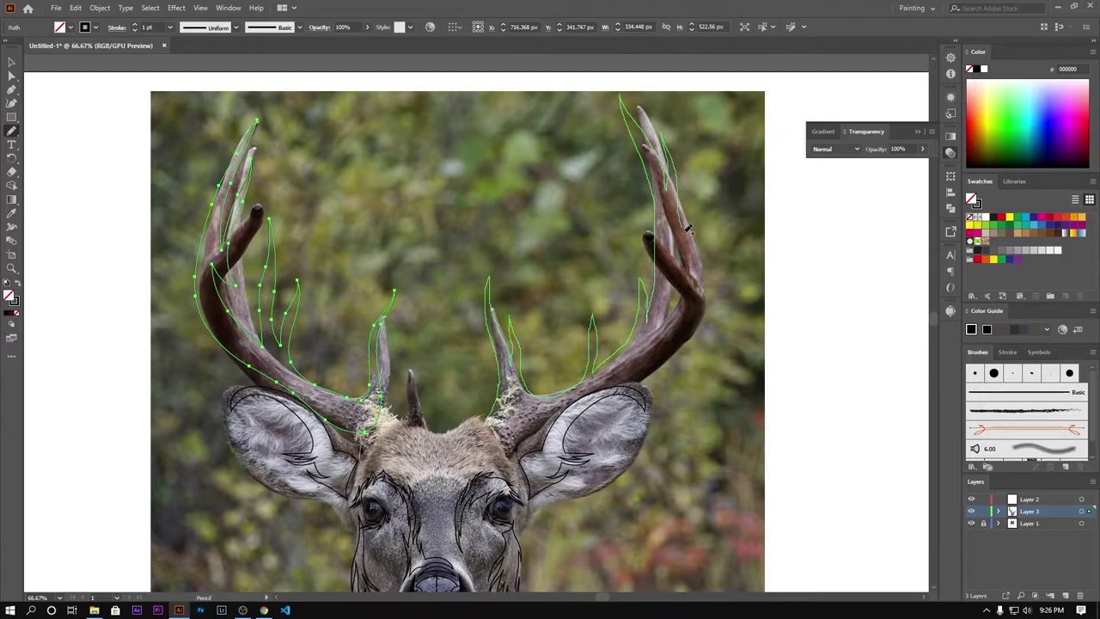
{"action": "left_click_drag", "start_coordinate": [686, 230], "coordinate": [707, 180]}
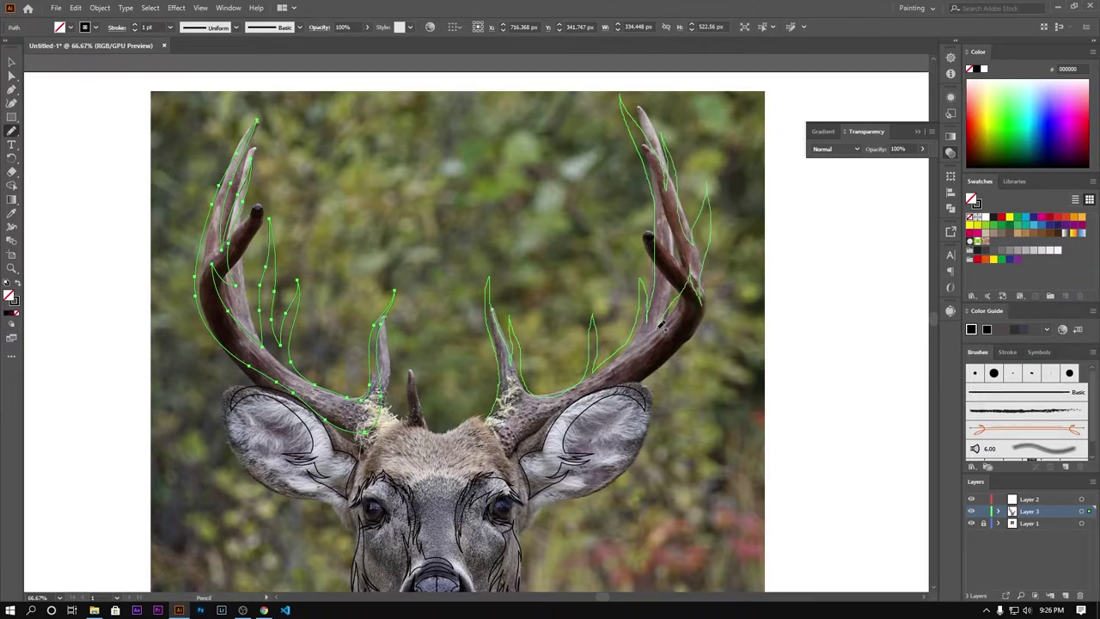
{"action": "left_click_drag", "start_coordinate": [662, 325], "coordinate": [625, 378]}
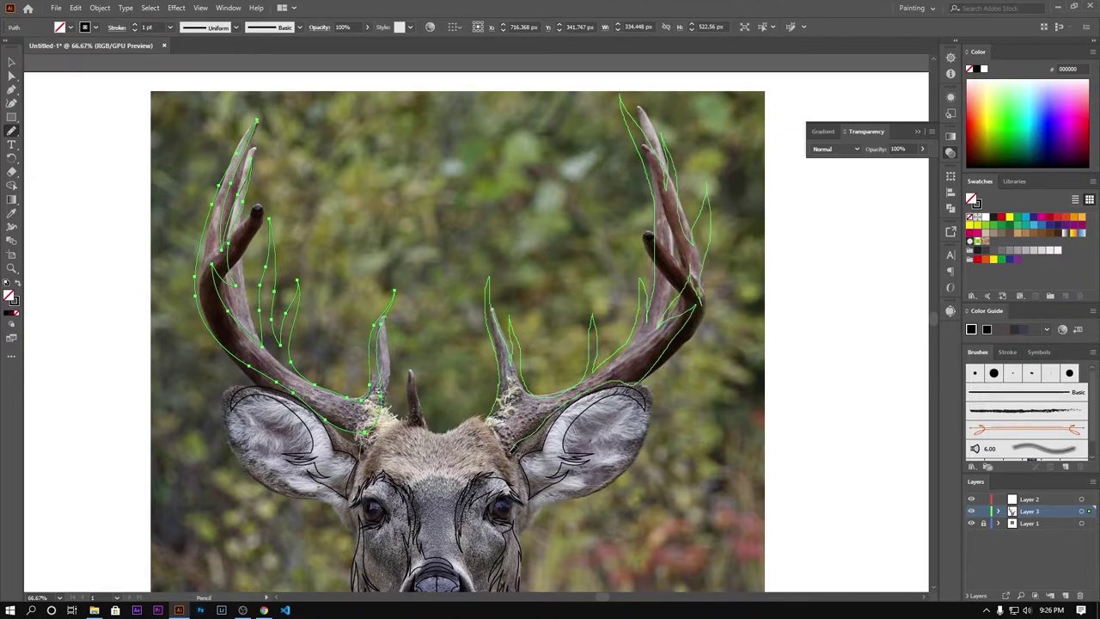
Delete the right antler's lower-edge segment and redraw it with the Pencil.
{"action": "scroll", "coordinate": [648, 389], "scroll_direction": "up", "scroll_amount": 3}
{"action": "key", "text": "a"}
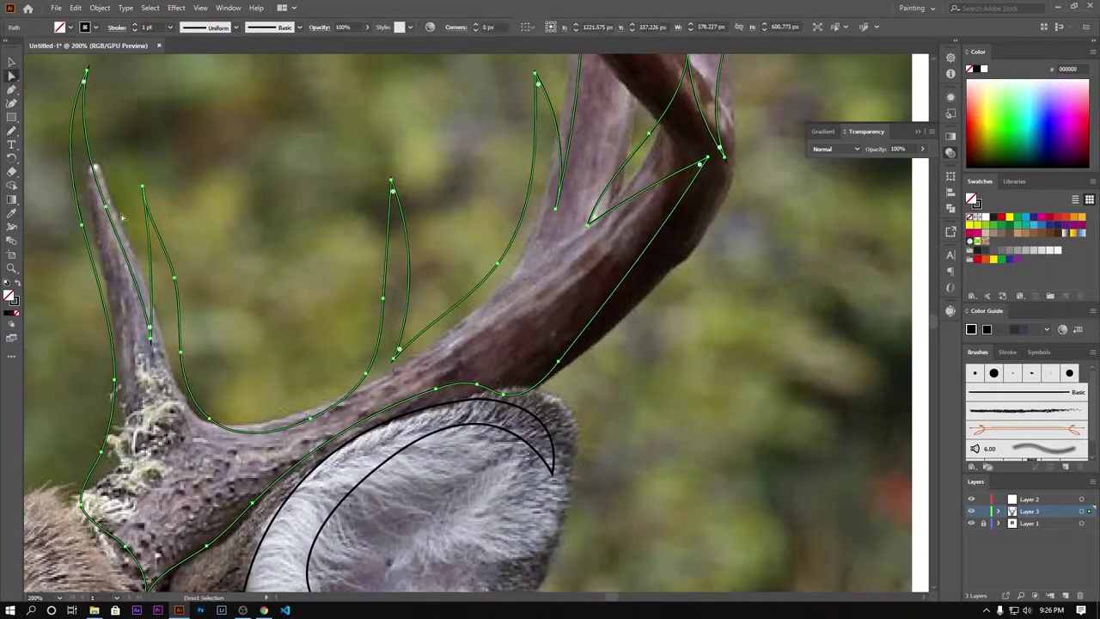
{"action": "key", "text": "Delete"}
{"action": "key", "text": "n"}
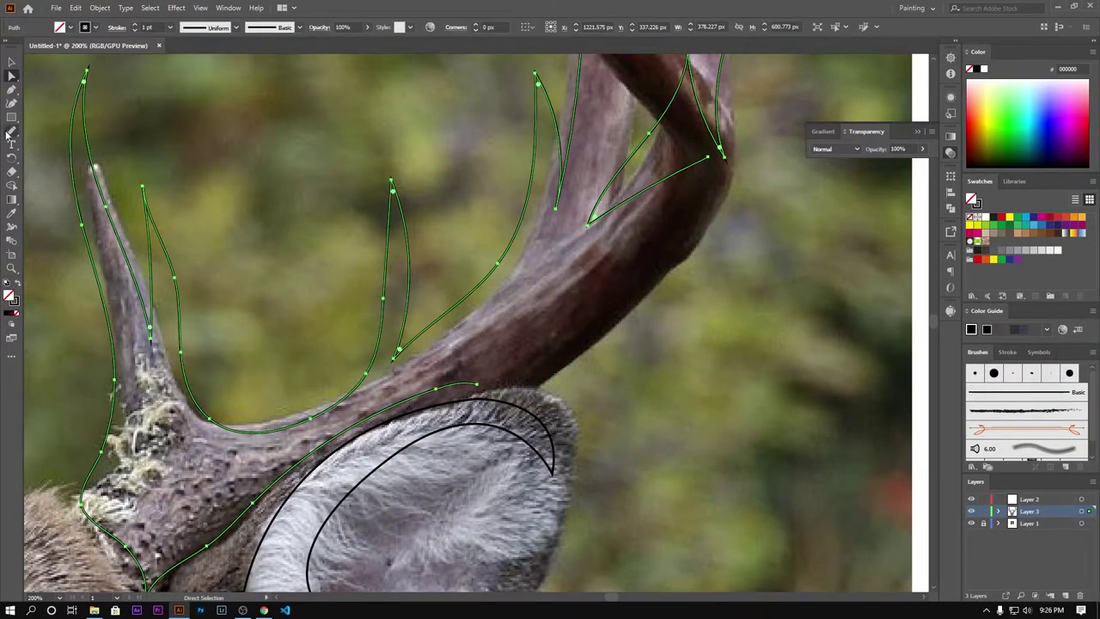
{"action": "mouse_move", "coordinate": [484, 380]}
{"action": "left_mouse_down"}
{"action": "mouse_move", "coordinate": [598, 325]}
{"action": "mouse_move", "coordinate": [720, 155]}
{"action": "left_mouse_up"}
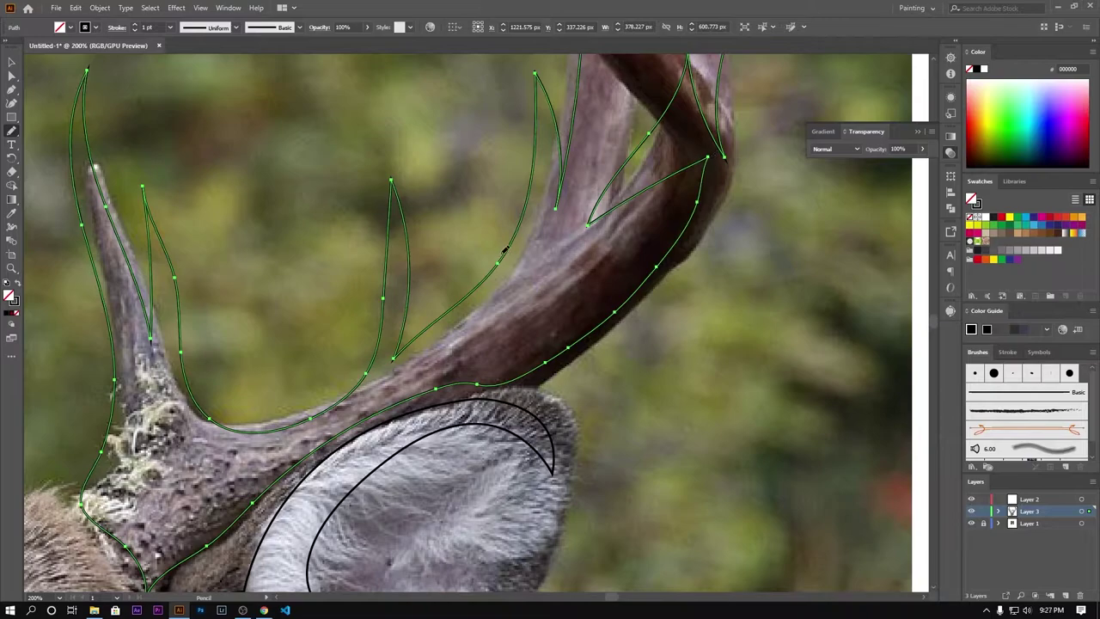
Redraw the upper part of the right antler outline up to its tip.
{"action": "scroll", "coordinate": [516, 298], "scroll_direction": "down", "scroll_amount": 3}
{"action": "key", "text": "v"}
{"action": "key", "text": "a"}
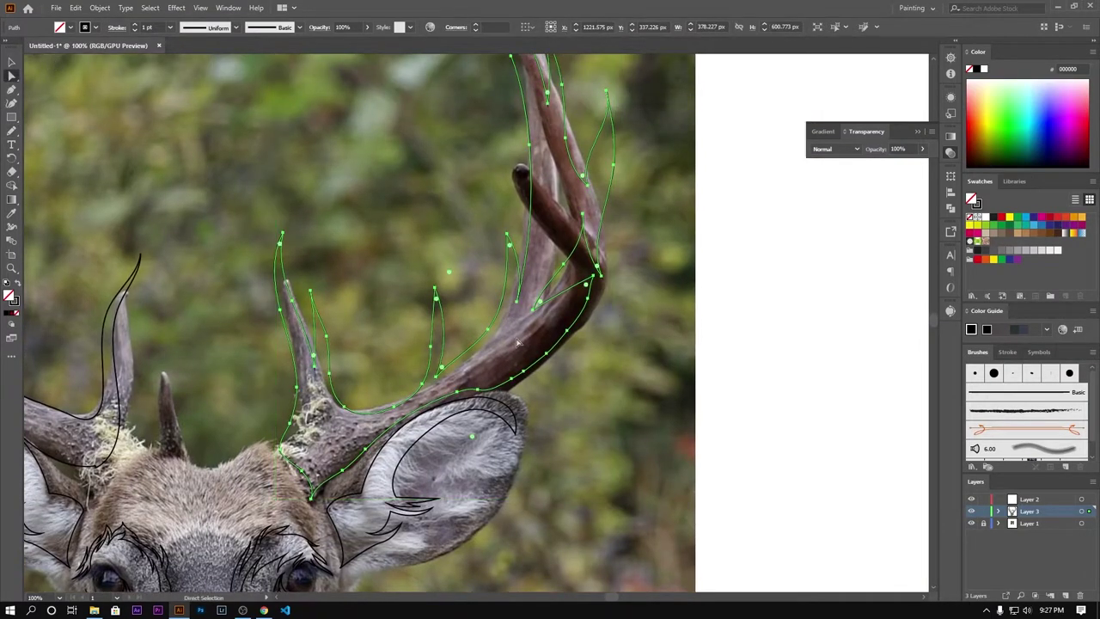
{"action": "left_click", "coordinate": [608, 94]}
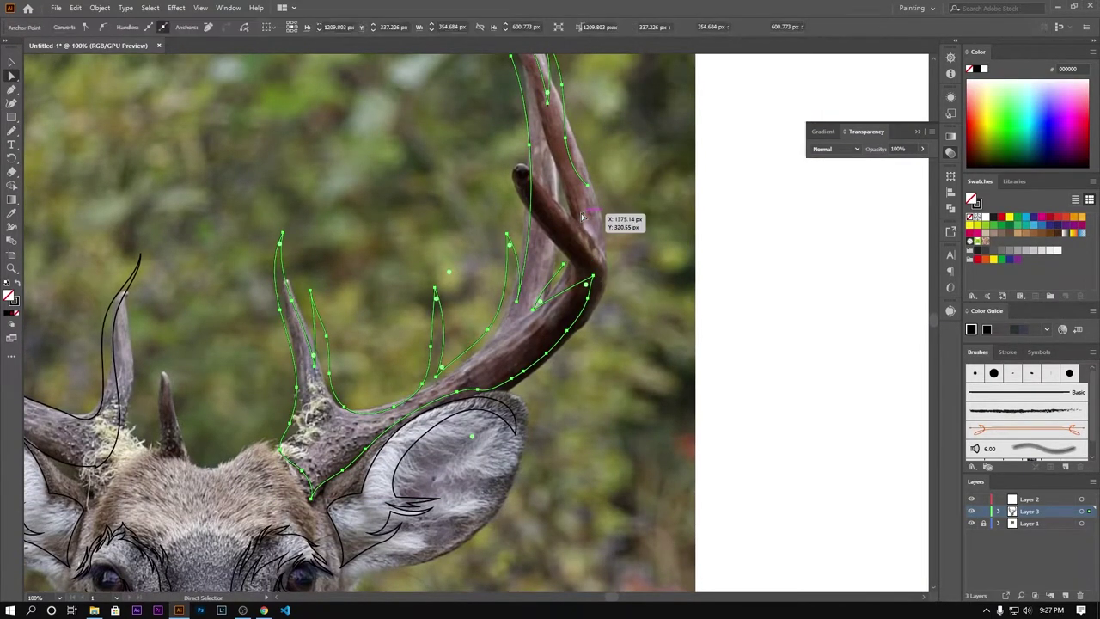
{"action": "left_click", "coordinate": [11, 130]}
{"action": "mouse_move", "coordinate": [590, 135]}
{"action": "left_mouse_down"}
{"action": "mouse_move", "coordinate": [551, 229]}
{"action": "mouse_move", "coordinate": [544, 112]}
{"action": "left_mouse_up"}
{"action": "left_click_drag", "start_coordinate": [552, 347], "coordinate": [553, 351]}
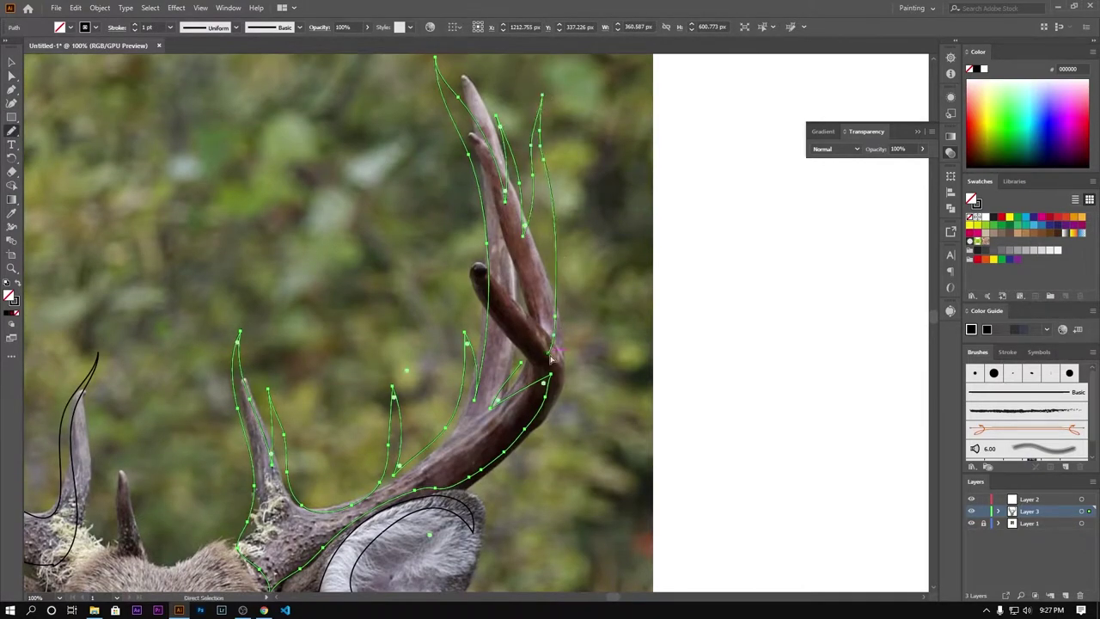
{"action": "left_click_drag", "start_coordinate": [526, 142], "coordinate": [540, 344]}
Drag an anchor near the antler fork to reshape the curve.
{"action": "key", "text": "a"}
{"action": "left_click", "coordinate": [516, 400]}
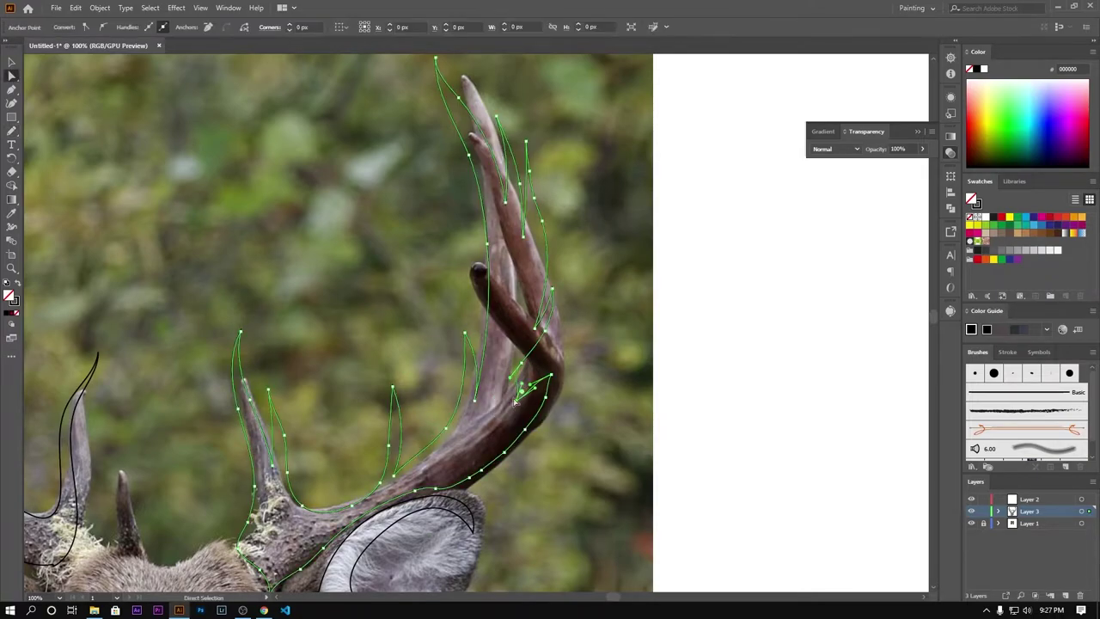
{"action": "mouse_move", "coordinate": [516, 401]}
{"action": "left_mouse_down"}
{"action": "mouse_move", "coordinate": [547, 378]}
{"action": "mouse_move", "coordinate": [549, 398]}
{"action": "left_mouse_up"}
{"action": "key", "text": "n"}
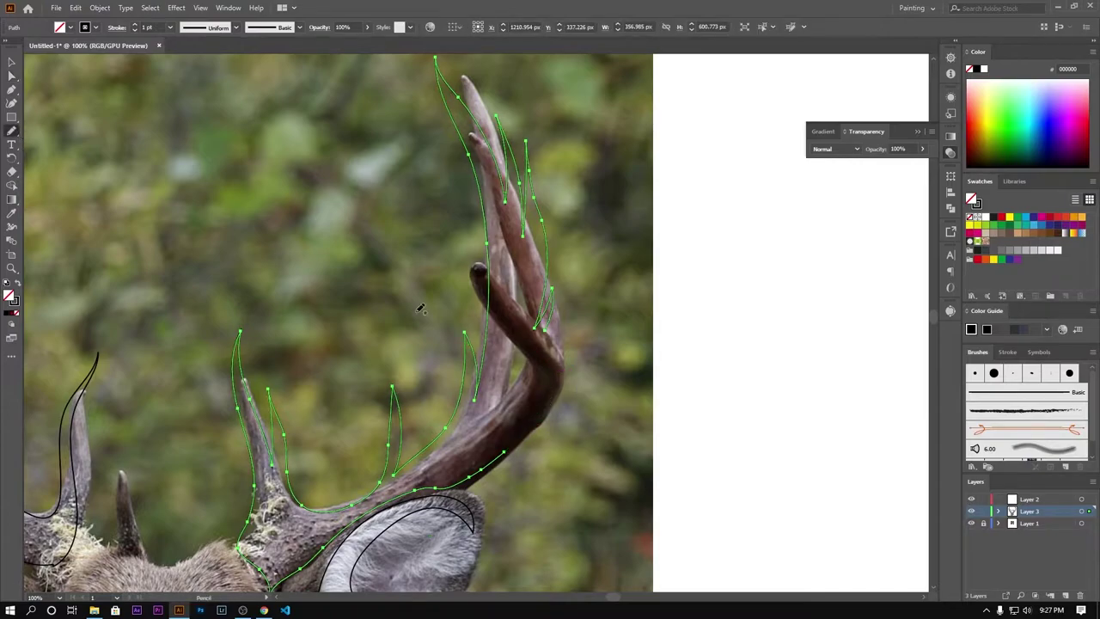
{"action": "scroll", "coordinate": [513, 292], "scroll_direction": "down", "scroll_amount": 3}
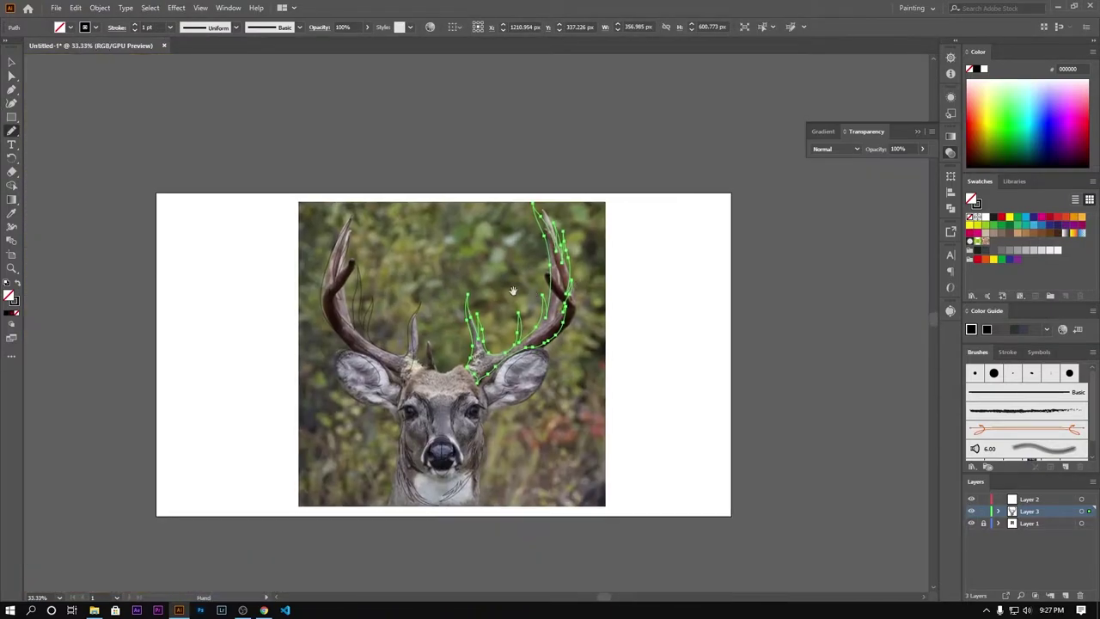
Draw leaf strokes at the left antler tip and a stroke up the right antler.
{"action": "key", "text": "ctrl+shift+a"}
{"action": "scroll", "coordinate": [357, 244], "scroll_direction": "up", "scroll_amount": 3}
{"action": "scroll", "coordinate": [369, 344], "scroll_direction": "up", "scroll_amount": 1}
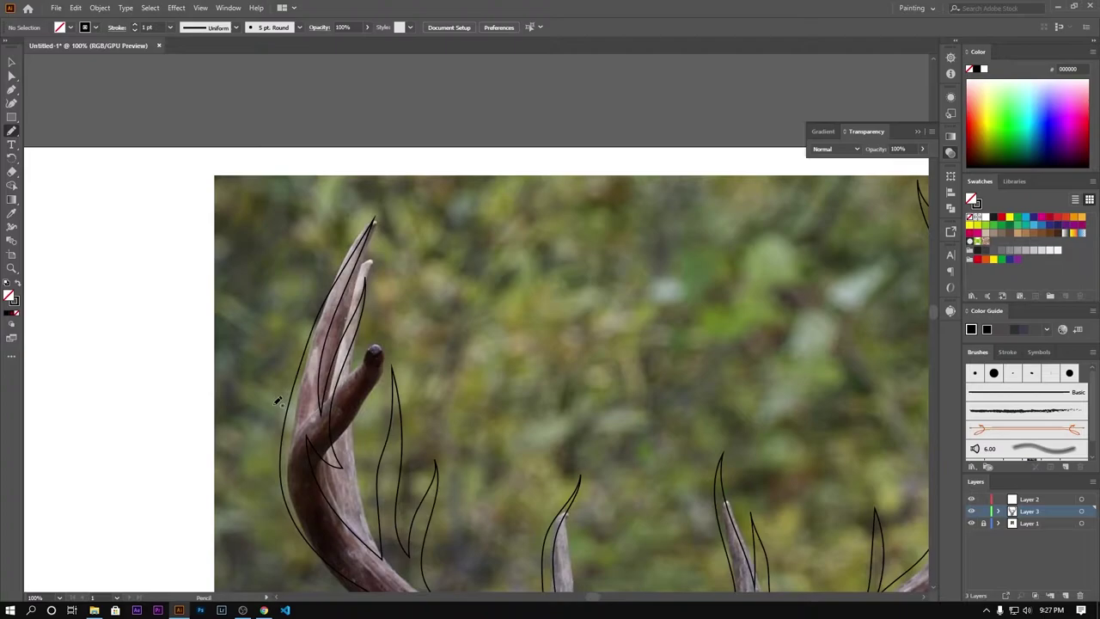
{"action": "mouse_move", "coordinate": [273, 404]}
{"action": "left_mouse_down"}
{"action": "mouse_move", "coordinate": [220, 187]}
{"action": "mouse_move", "coordinate": [270, 300]}
{"action": "mouse_move", "coordinate": [350, 206]}
{"action": "mouse_move", "coordinate": [274, 457]}
{"action": "left_mouse_up"}
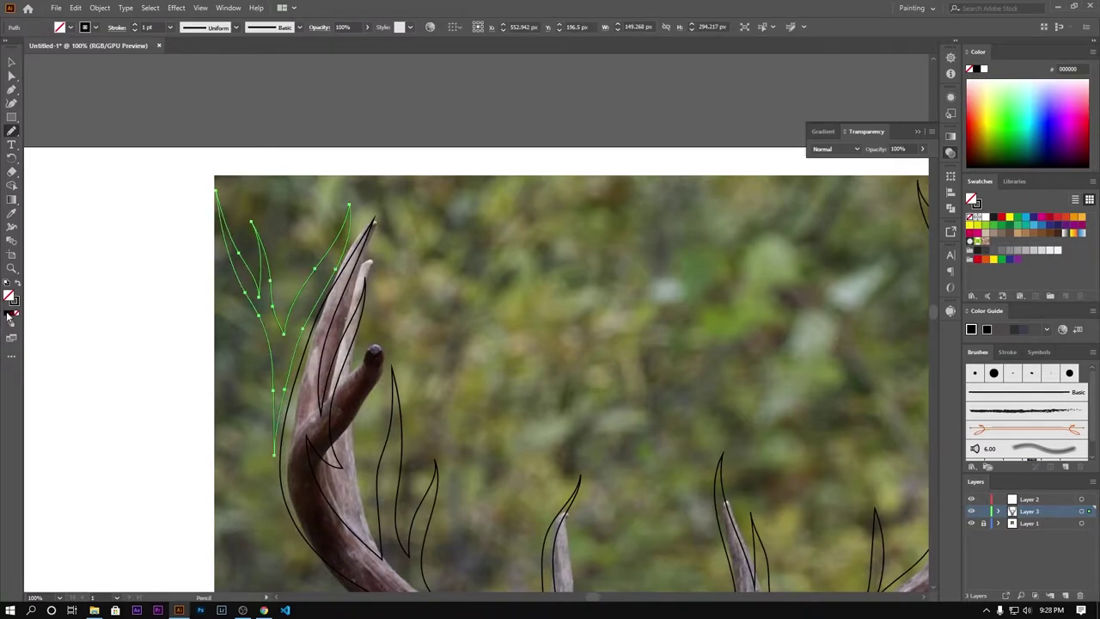
{"action": "left_click_drag", "start_coordinate": [441, 350], "coordinate": [385, 235]}
{"action": "left_click_drag", "start_coordinate": [448, 307], "coordinate": [516, 221]}
{"action": "mouse_move", "coordinate": [813, 225]}
{"action": "left_mouse_down"}
{"action": "mouse_move", "coordinate": [507, 317]}
{"action": "mouse_move", "coordinate": [513, 358]}
{"action": "left_mouse_up"}
{"action": "key", "text": "ctrl+minus"}
{"action": "mouse_move", "coordinate": [646, 300]}
{"action": "left_mouse_down"}
{"action": "mouse_move", "coordinate": [637, 127]}
{"action": "mouse_move", "coordinate": [643, 326]}
{"action": "left_mouse_up"}
Delete the stretched left-antler leaf strokes and redraw them at the tip.
{"action": "key", "text": "v"}
{"action": "left_click_drag", "start_coordinate": [82, 176], "coordinate": [172, 258]}
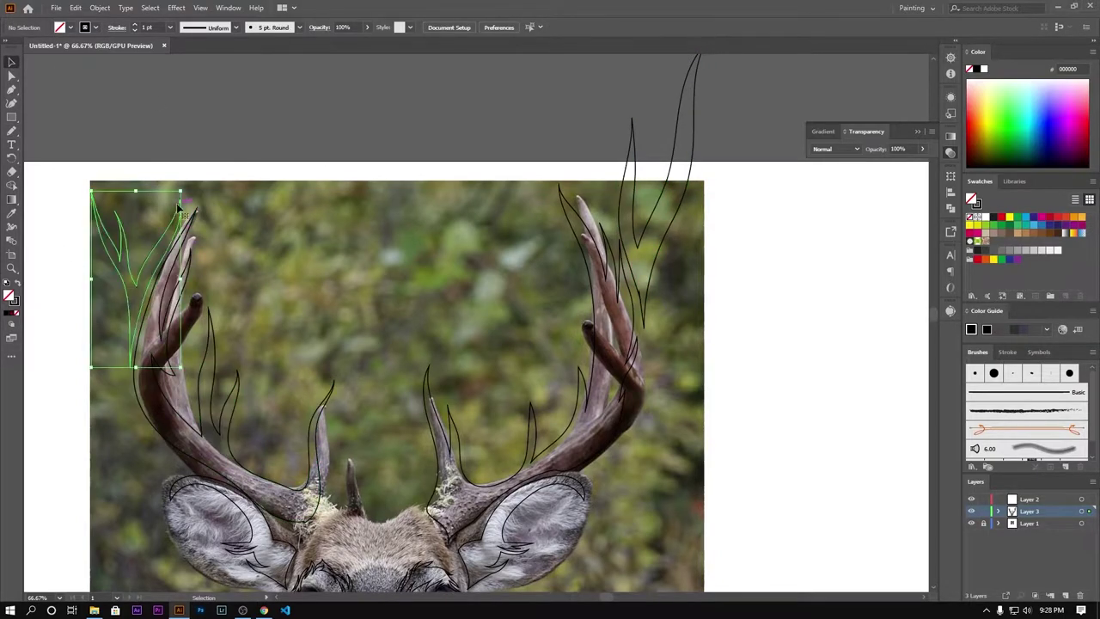
{"action": "left_click_drag", "start_coordinate": [135, 189], "coordinate": [152, 109]}
{"action": "key", "text": "Delete"}
{"action": "key", "text": "n"}
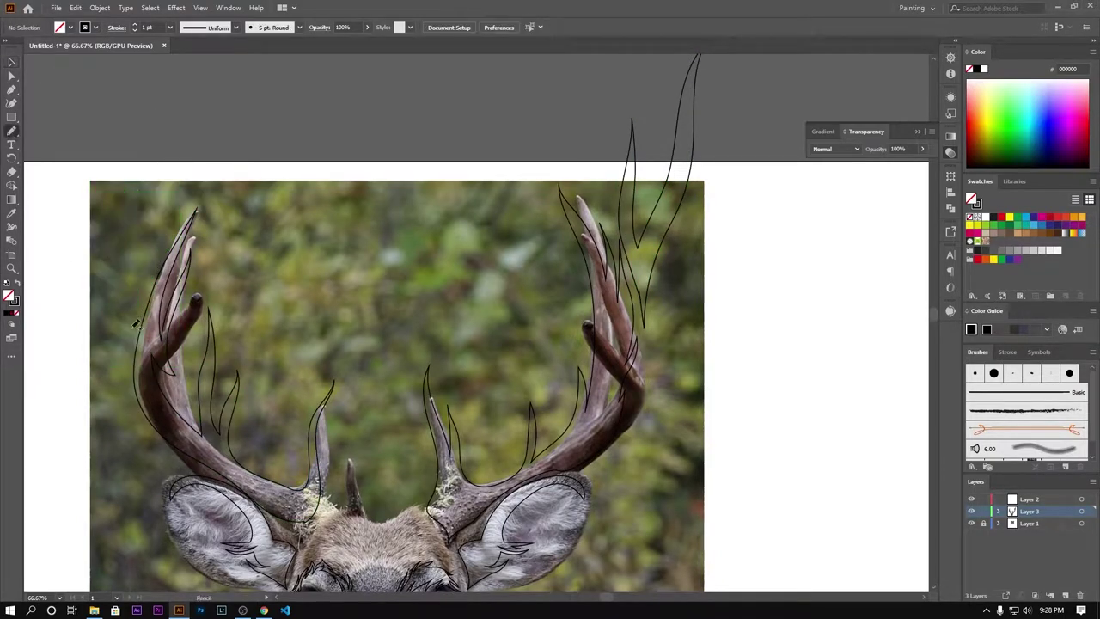
{"action": "mouse_move", "coordinate": [176, 219]}
{"action": "left_mouse_down"}
{"action": "mouse_move", "coordinate": [141, 110]}
{"action": "mouse_move", "coordinate": [151, 240]}
{"action": "left_mouse_up"}
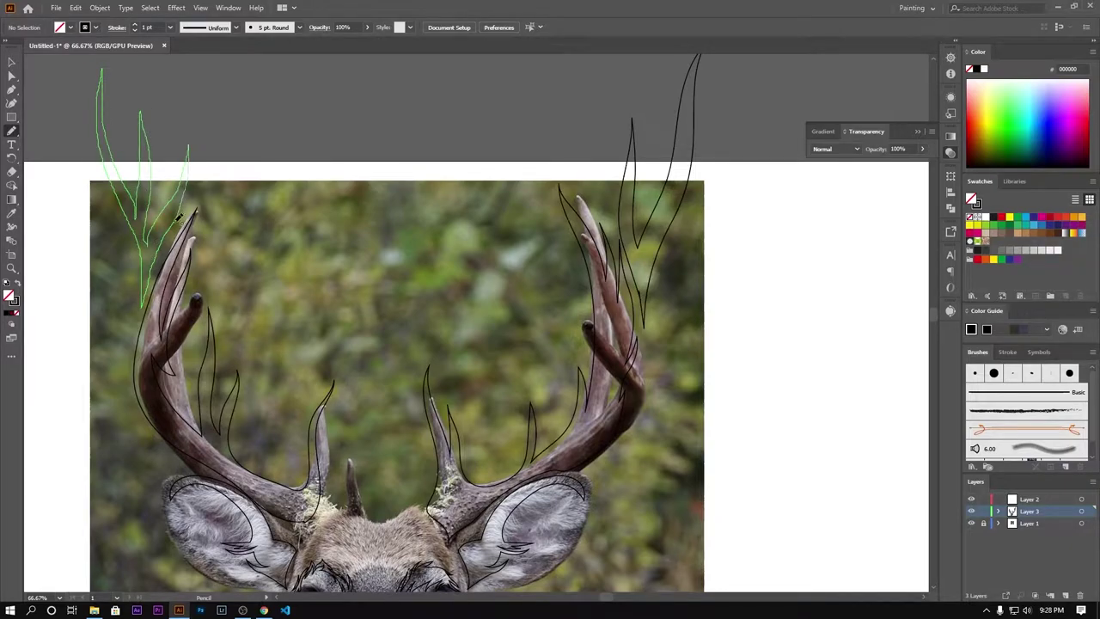
Hide the deer photo on Layer 1 and shift the chin fur strokes slightly right.
{"action": "key", "text": "v"}
{"action": "scroll", "coordinate": [407, 364], "scroll_direction": "down", "scroll_amount": 2}
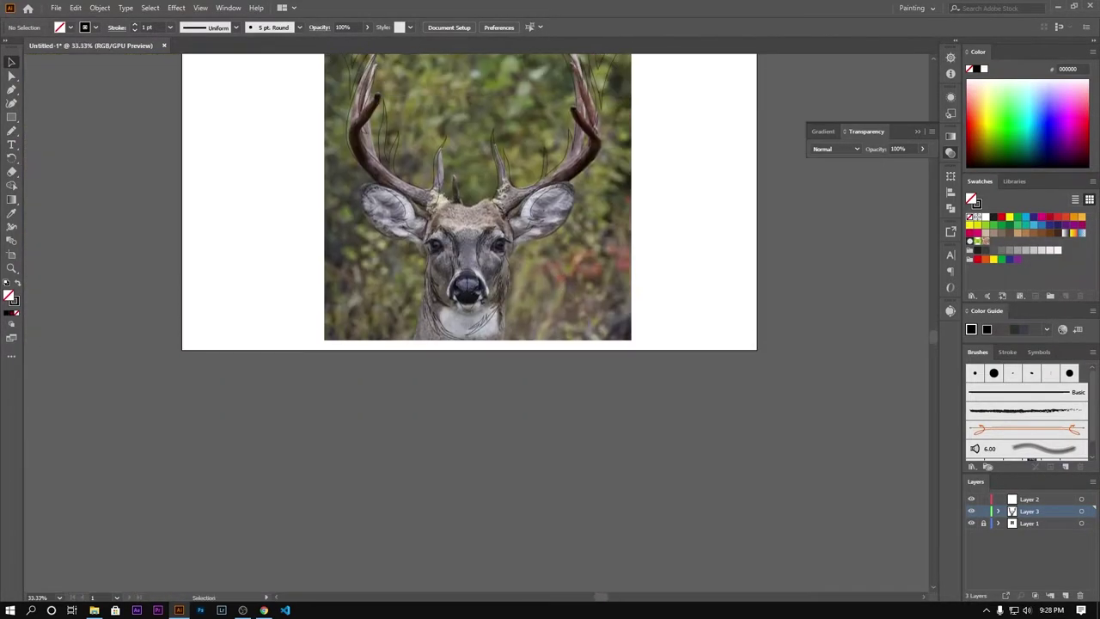
{"action": "left_click", "coordinate": [971, 522]}
{"action": "scroll", "coordinate": [629, 462], "scroll_direction": "up", "scroll_amount": 1}
{"action": "left_click", "coordinate": [417, 367]}
{"action": "key", "text": "ctrl+1"}
{"action": "left_click_drag", "start_coordinate": [447, 378], "coordinate": [475, 400]}
Rotate the chin fur strokes about 10°.
{"action": "left_click", "coordinate": [665, 410]}
{"action": "left_click", "coordinate": [427, 393]}
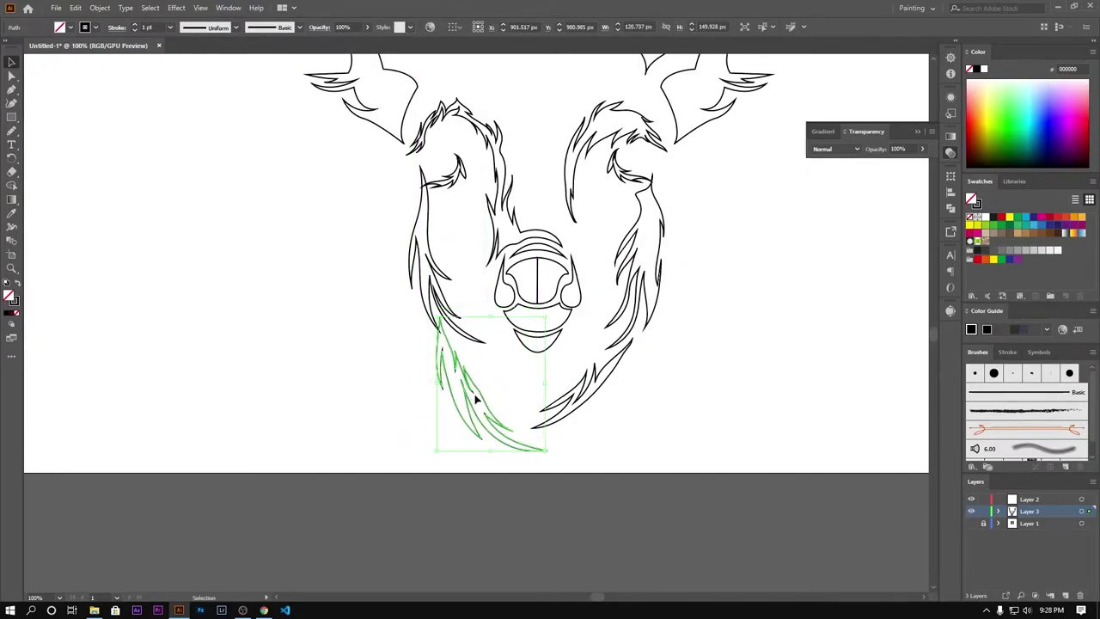
{"action": "left_click", "coordinate": [516, 369]}
{"action": "left_click", "coordinate": [442, 352]}
{"action": "left_click_drag", "start_coordinate": [432, 314], "coordinate": [423, 329]}
{"action": "left_click", "coordinate": [707, 444]}
{"action": "key", "text": "ctrl+minus"}
Zoom out and show the deer photo on Layer 1 again.
{"action": "left_click", "coordinate": [421, 384]}
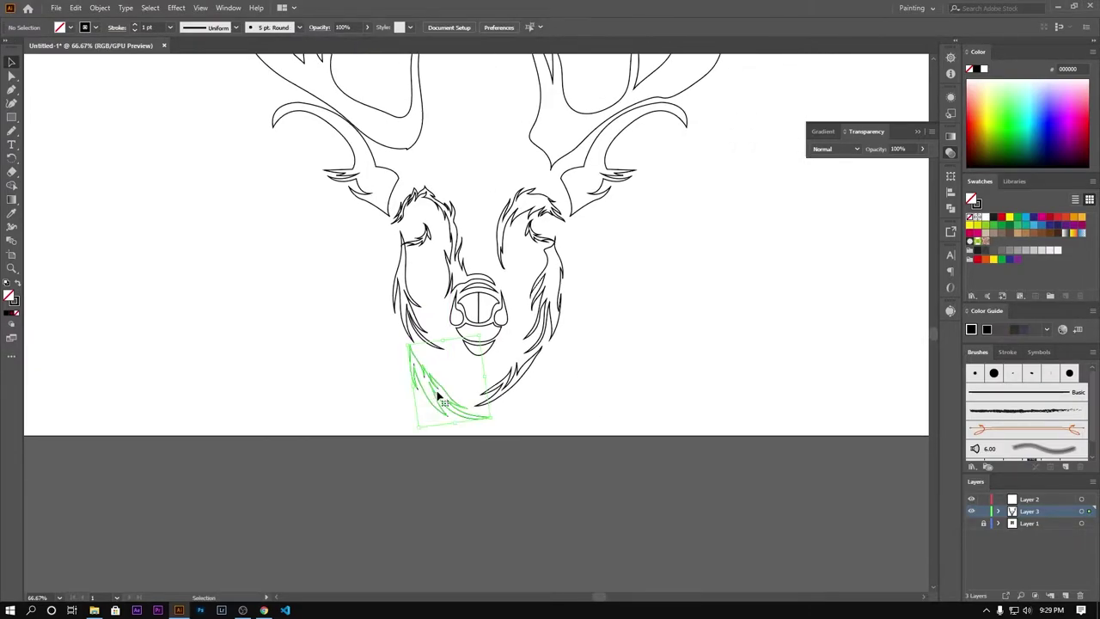
{"action": "key", "text": "ctrl+minus"}
{"action": "scroll", "coordinate": [577, 350], "scroll_direction": "down", "scroll_amount": 2}
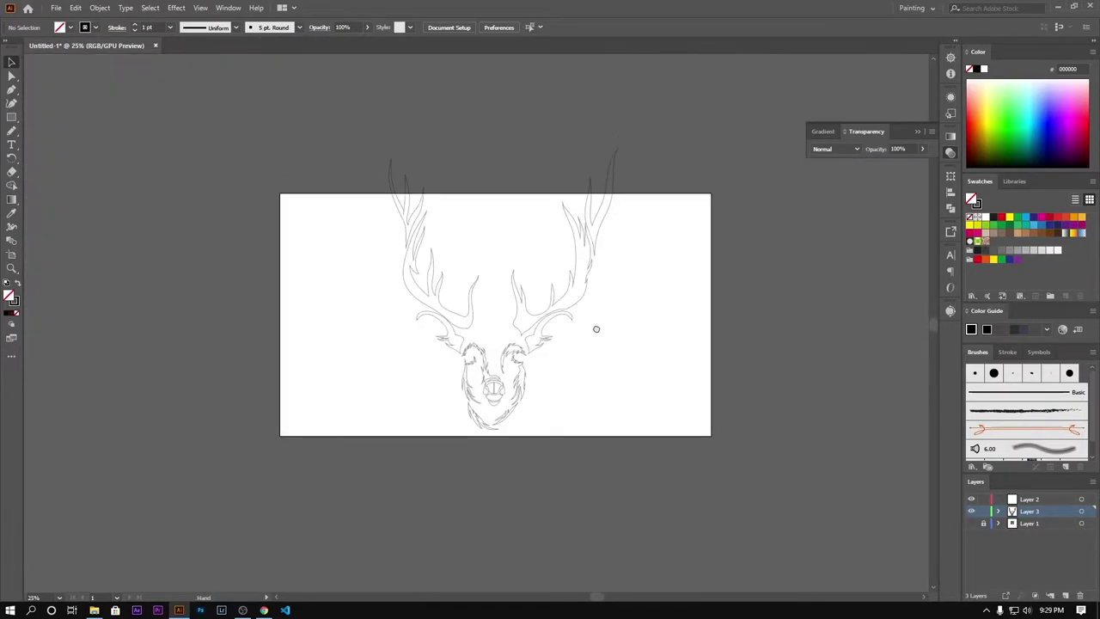
{"action": "left_click", "coordinate": [970, 523]}
{"action": "scroll", "coordinate": [492, 352], "scroll_direction": "up", "scroll_amount": 3}
{"action": "key", "text": "n"}
{"action": "scroll", "coordinate": [515, 317], "scroll_direction": "up", "scroll_amount": 2}
{"action": "scroll", "coordinate": [524, 305], "scroll_direction": "up", "scroll_amount": 2}
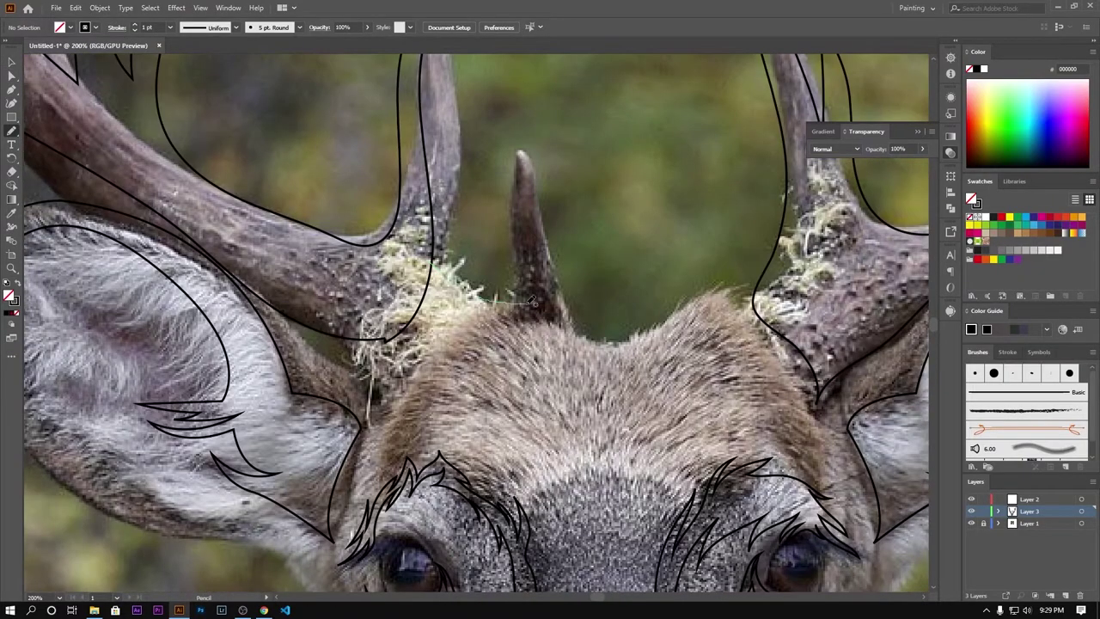
Trace the fur strokes around the small middle horn, then deselect them.
{"action": "left_click_drag", "start_coordinate": [533, 302], "coordinate": [541, 274]}
{"action": "mouse_move", "coordinate": [422, 258]}
{"action": "left_mouse_down"}
{"action": "mouse_move", "coordinate": [552, 239]}
{"action": "mouse_move", "coordinate": [756, 286]}
{"action": "left_mouse_up"}
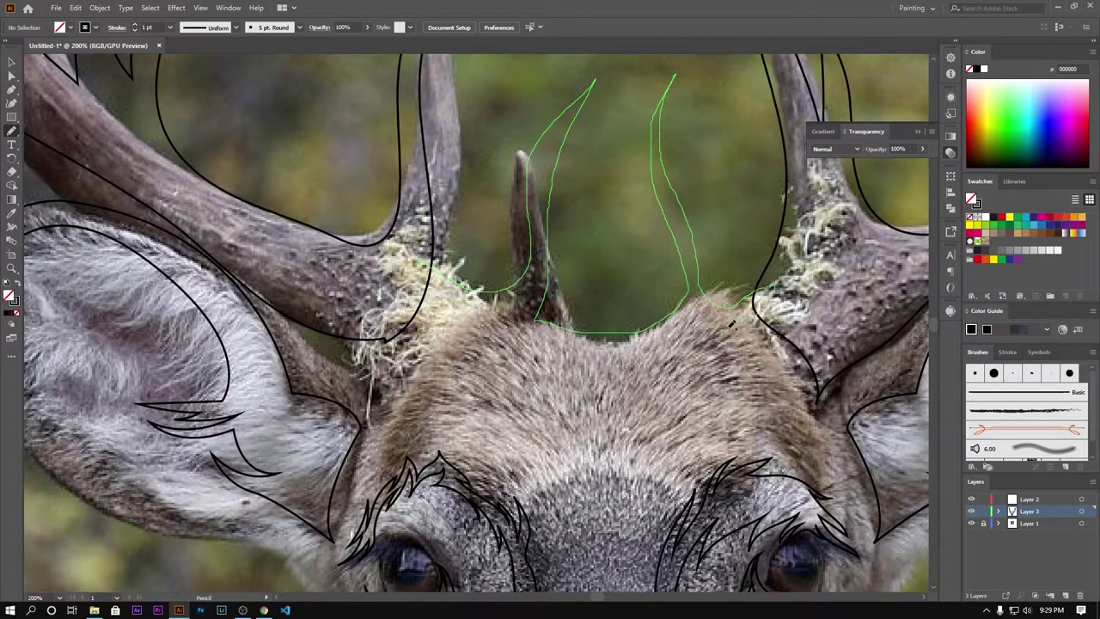
{"action": "left_click_drag", "start_coordinate": [774, 285], "coordinate": [774, 290]}
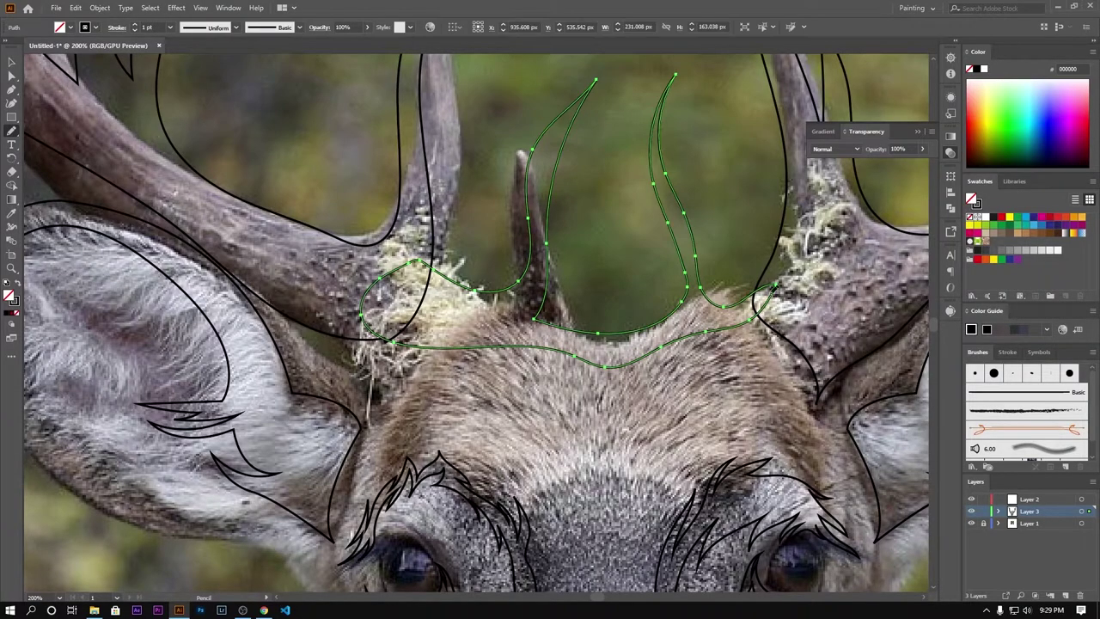
{"action": "left_click", "coordinate": [196, 112], "text": "ctrl"}
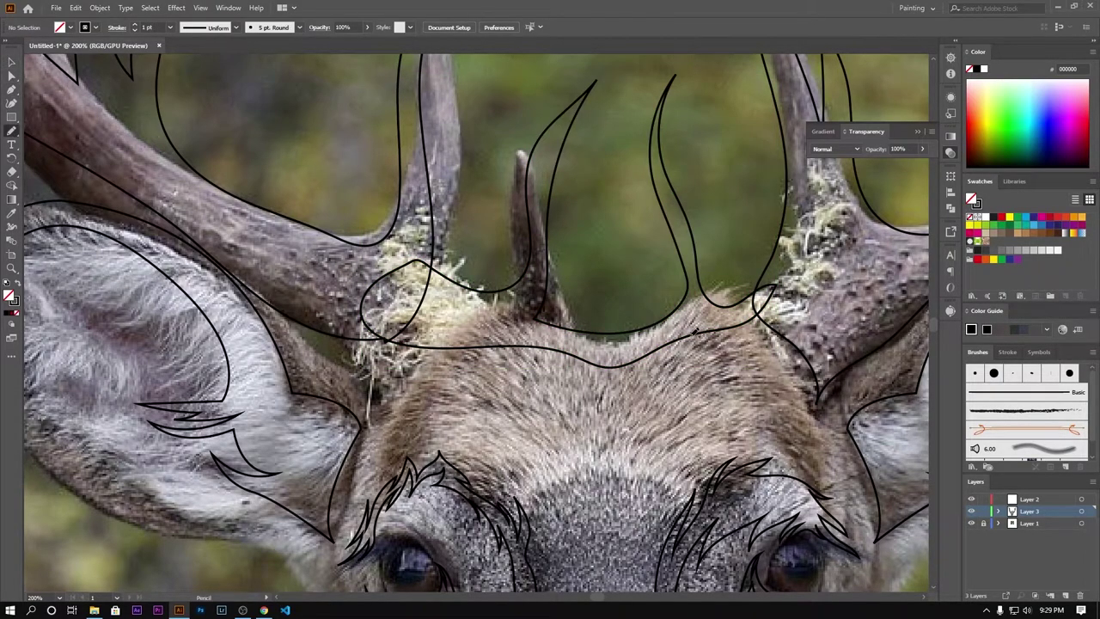
Pull down an anchor on the right-horn stroke to sharpen its tip, then zoom out.
{"action": "left_click", "coordinate": [799, 277], "text": "ctrl"}
{"action": "scroll", "coordinate": [799, 277], "scroll_direction": "up", "scroll_amount": 3}
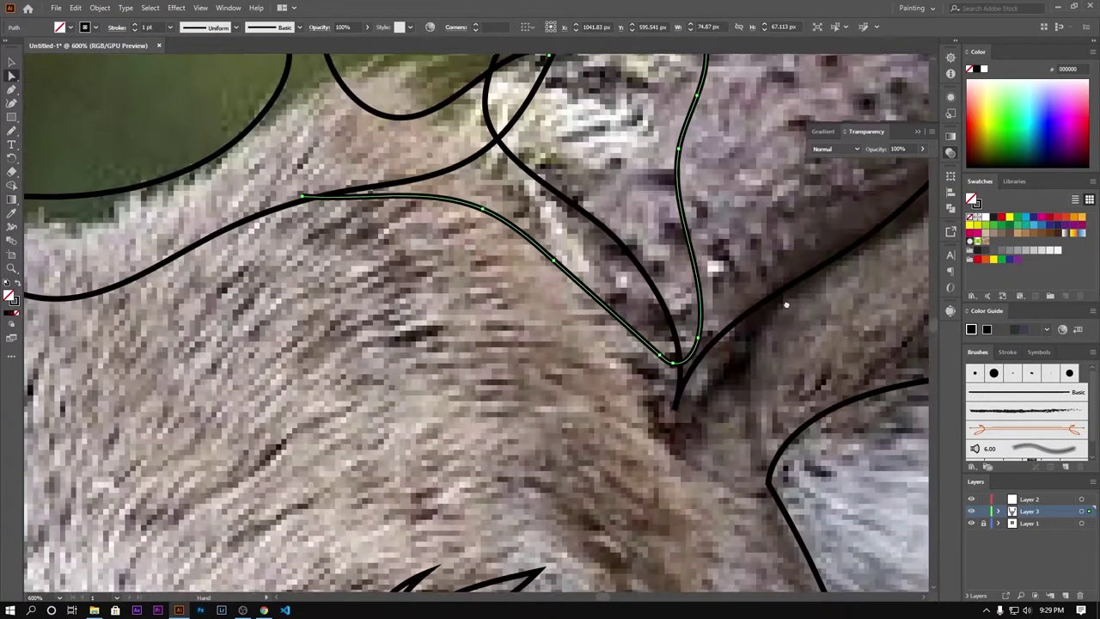
{"action": "left_click", "coordinate": [661, 228]}
{"action": "left_click_drag", "start_coordinate": [659, 228], "coordinate": [662, 273]}
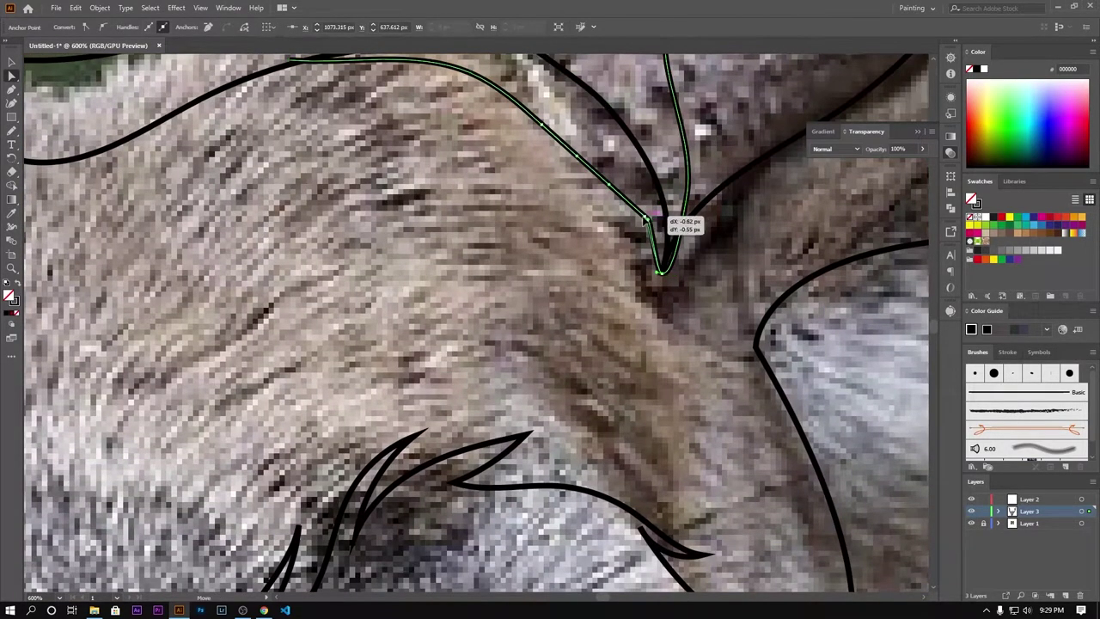
{"action": "key", "text": "ctrl+shift+a"}
{"action": "scroll", "coordinate": [687, 225], "scroll_direction": "down", "scroll_amount": 3}
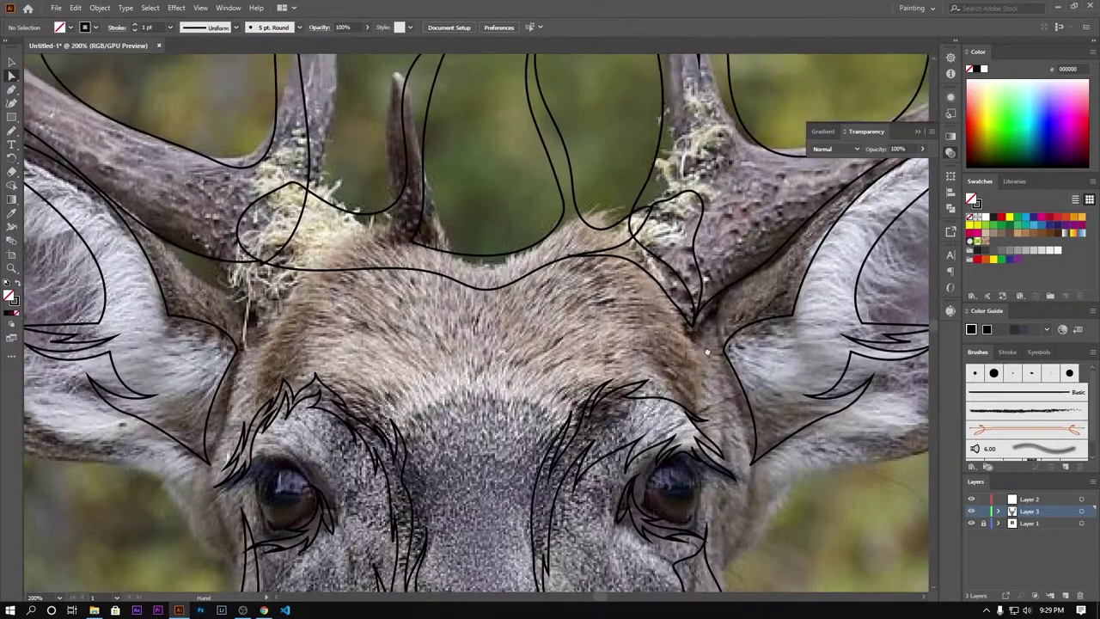
{"action": "scroll", "coordinate": [410, 280], "scroll_direction": "down", "scroll_amount": 3}
{"action": "key", "text": "v"}
{"action": "scroll", "coordinate": [203, 349], "scroll_direction": "down", "scroll_amount": 4}
Marquee-select the traced outline paths, then clear the selection.
{"action": "left_click_drag", "start_coordinate": [98, 148], "coordinate": [575, 538]}
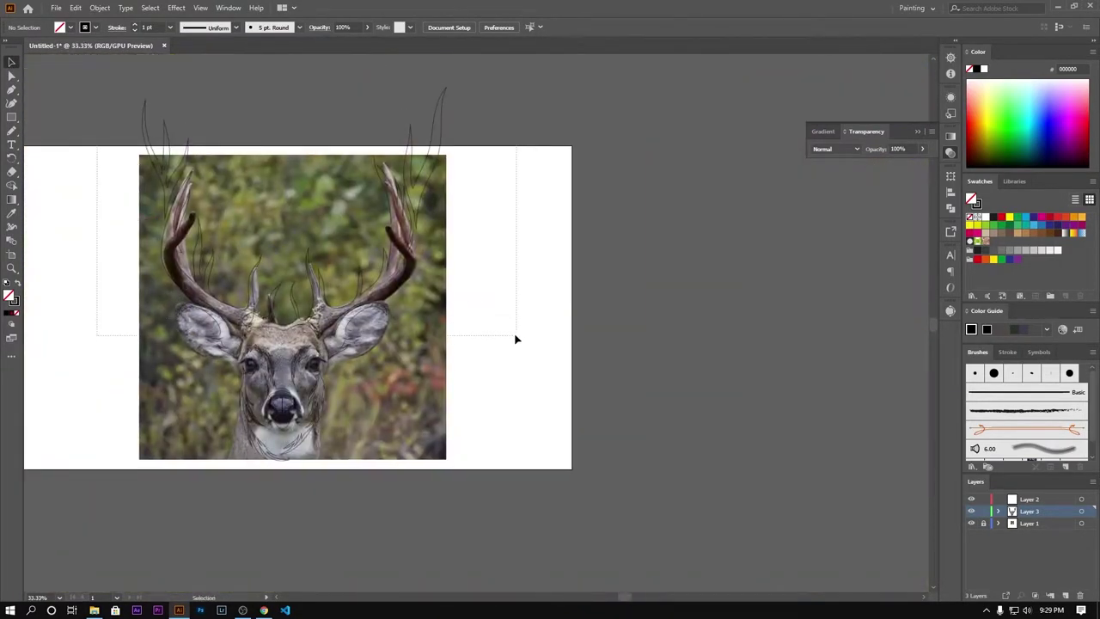
{"action": "scroll", "coordinate": [284, 403], "scroll_direction": "up", "scroll_amount": 5}
{"action": "scroll", "coordinate": [283, 404], "scroll_direction": "down", "scroll_amount": 4}
{"action": "scroll", "coordinate": [601, 386], "scroll_direction": "up", "scroll_amount": 1}
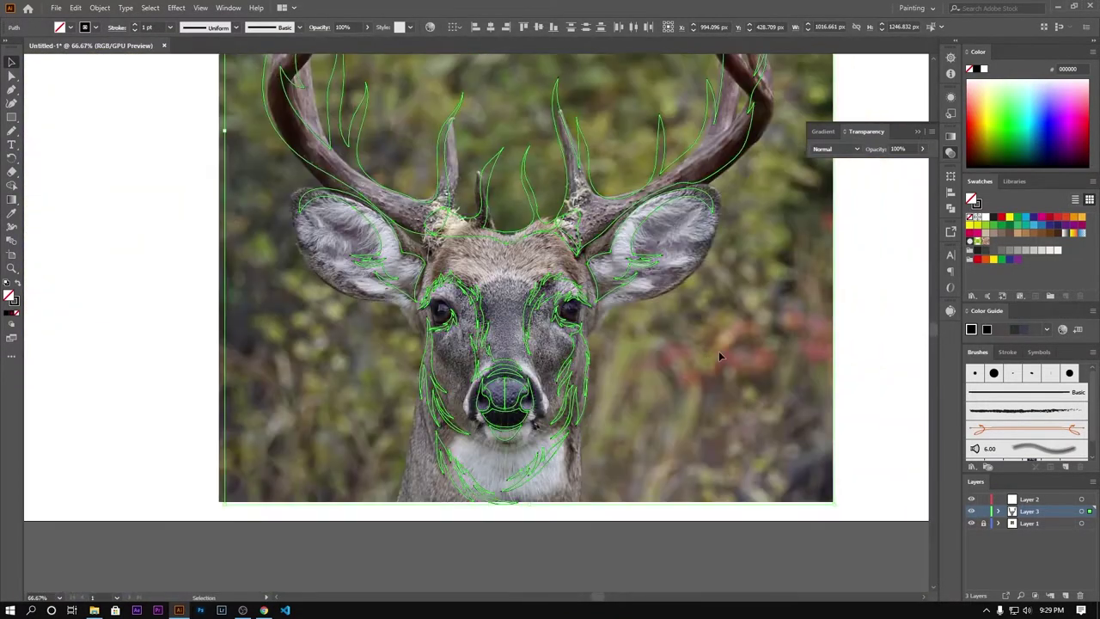
{"action": "key", "text": "ctrl+shift+a"}
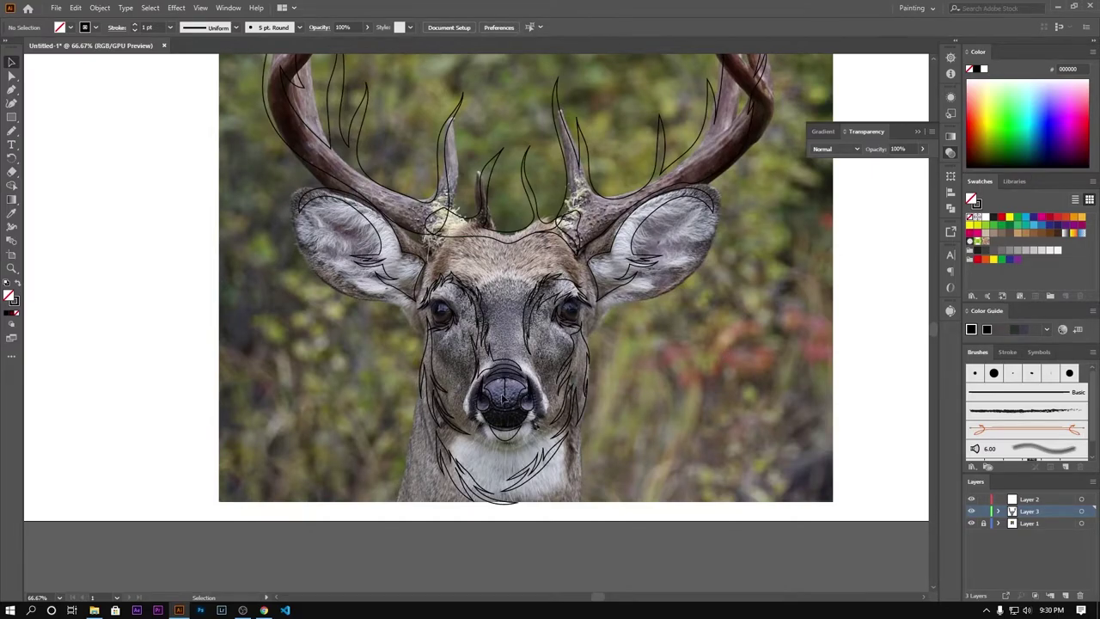
{"action": "scroll", "coordinate": [501, 343], "scroll_direction": "down", "scroll_amount": 1}
{"action": "scroll", "coordinate": [305, 160], "scroll_direction": "down", "scroll_amount": 2}
Select all traced deer paths and fill them with red e20000.
{"action": "key", "text": "ctrl+a"}
{"action": "scroll", "coordinate": [387, 245], "scroll_direction": "up", "scroll_amount": 4}
{"action": "scroll", "coordinate": [451, 315], "scroll_direction": "up", "scroll_amount": 2}
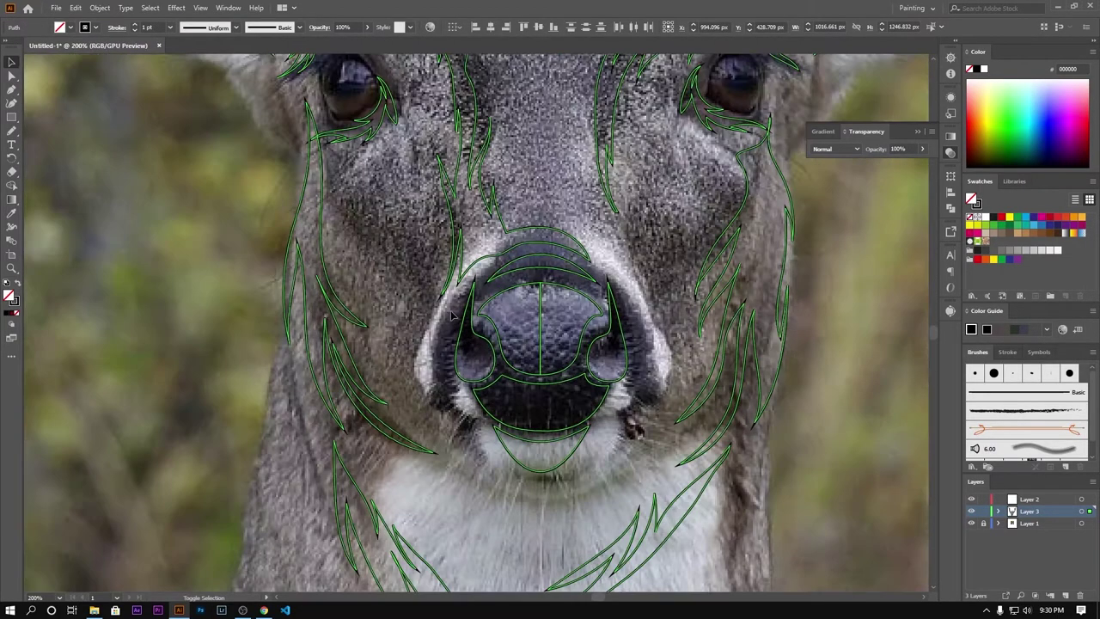
{"action": "scroll", "coordinate": [558, 402], "scroll_direction": "down", "scroll_amount": 1}
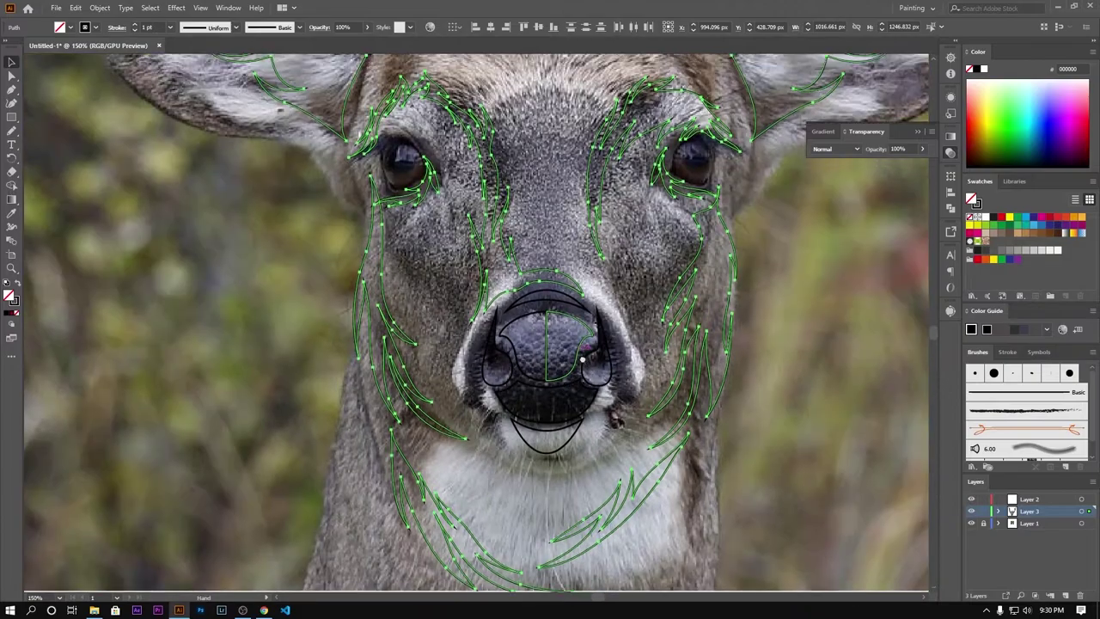
{"action": "scroll", "coordinate": [490, 397], "scroll_direction": "down", "scroll_amount": 2}
{"action": "double_click", "coordinate": [9, 297]}
{"action": "type", "text": "e20000"}
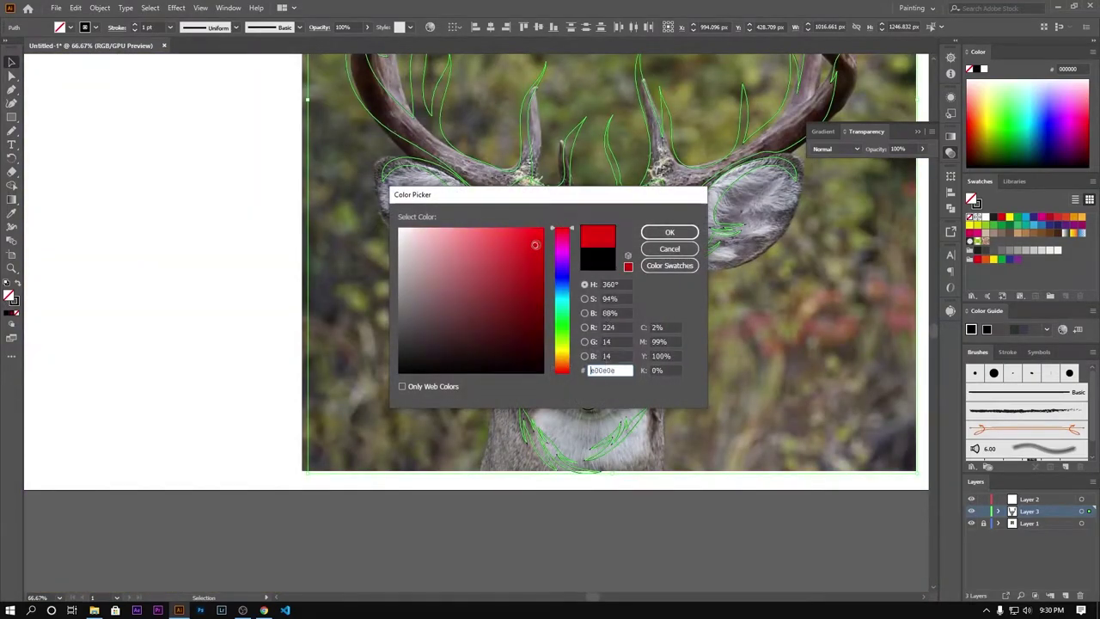
{"action": "key", "text": "Return"}
Select the red antler shapes and bring up the Pathfinder panel.
{"action": "left_click_drag", "start_coordinate": [560, 292], "coordinate": [419, 172]}
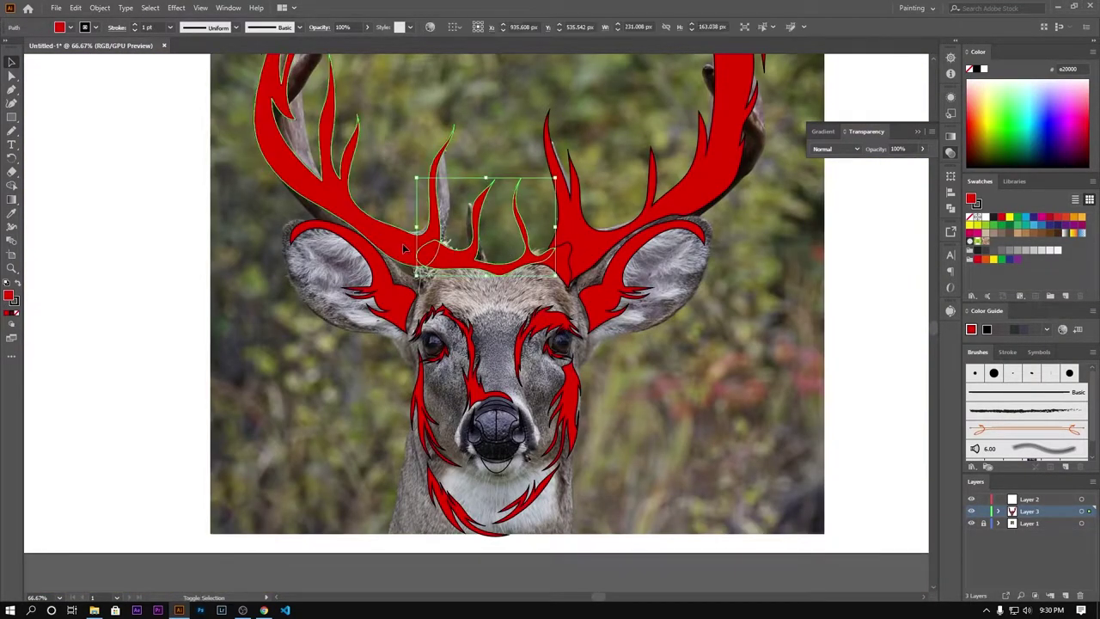
{"action": "key", "text": "shift+ctrl+F9"}
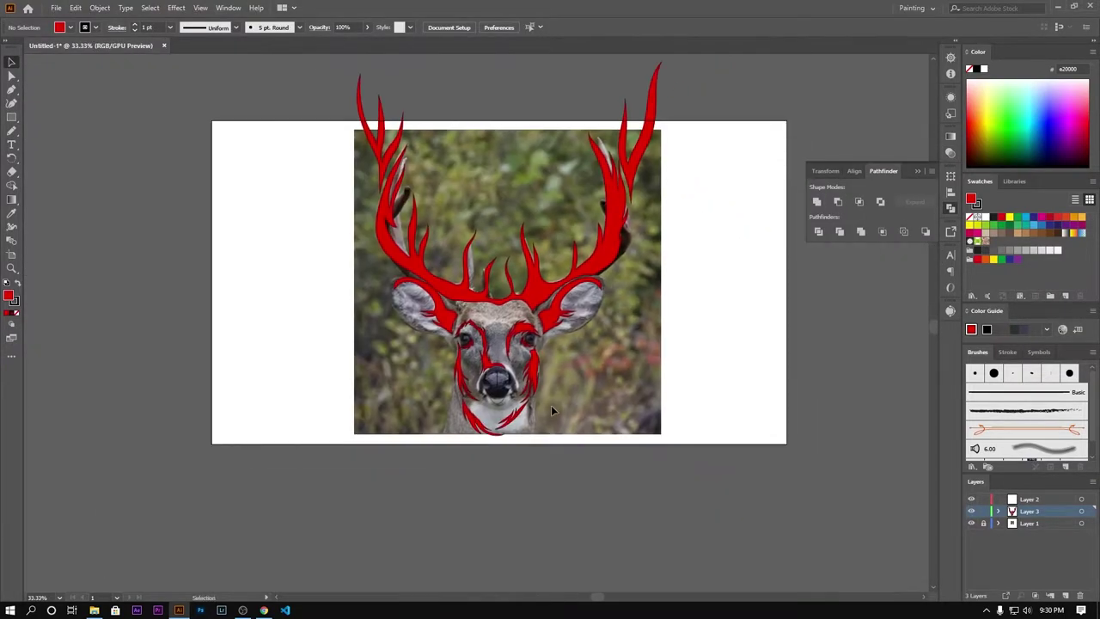
{"action": "scroll", "coordinate": [503, 329], "scroll_direction": "up", "scroll_amount": 2}
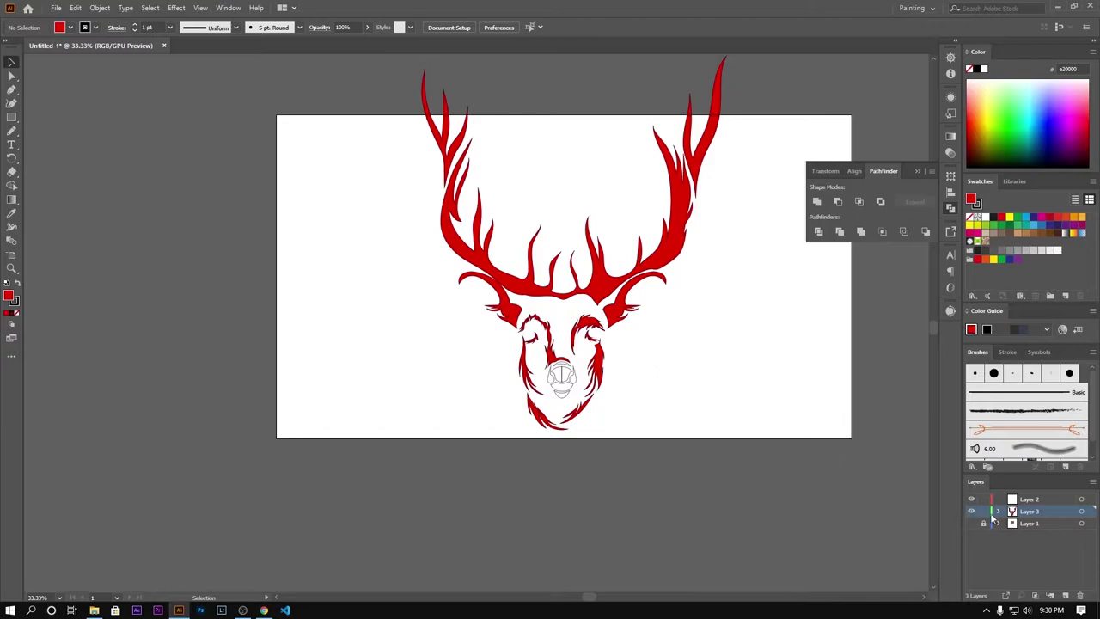
Show the reference photo again, try repositioning the old chin spike, then delete it.
{"action": "left_click", "coordinate": [971, 523]}
{"action": "scroll", "coordinate": [550, 447], "scroll_direction": "up", "scroll_amount": 3}
{"action": "left_click_drag", "start_coordinate": [546, 411], "coordinate": [464, 339]}
{"action": "left_click_drag", "start_coordinate": [584, 391], "coordinate": [516, 361]}
{"action": "left_click_drag", "start_coordinate": [454, 386], "coordinate": [489, 415]}
{"action": "scroll", "coordinate": [453, 368], "scroll_direction": "down", "scroll_amount": 1}
{"action": "scroll", "coordinate": [515, 372], "scroll_direction": "down", "scroll_amount": 1}
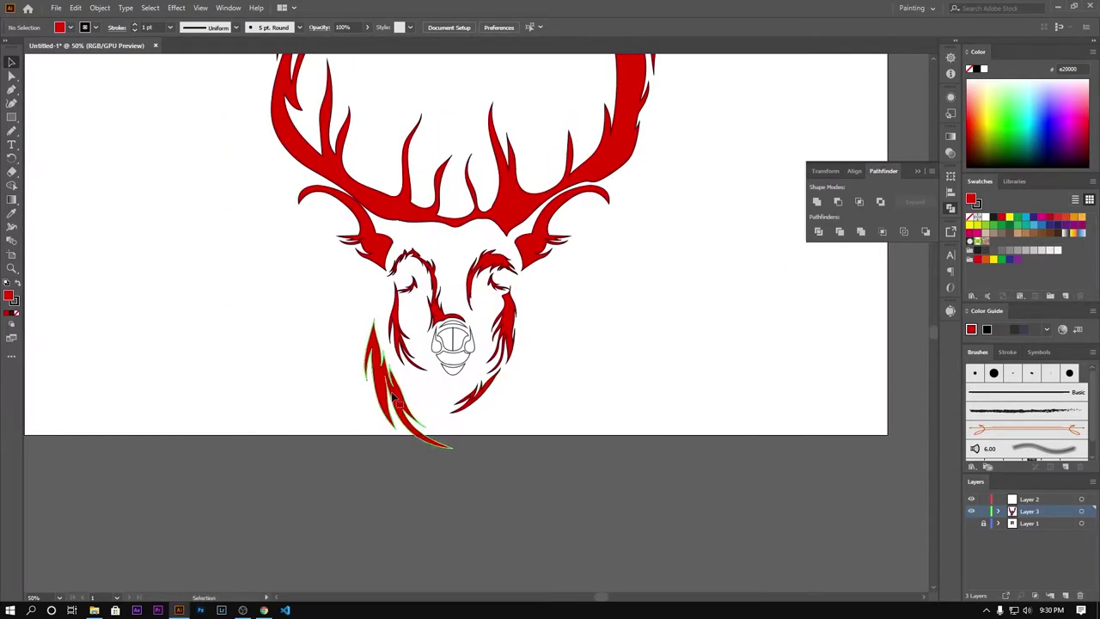
{"action": "key", "text": "Delete"}
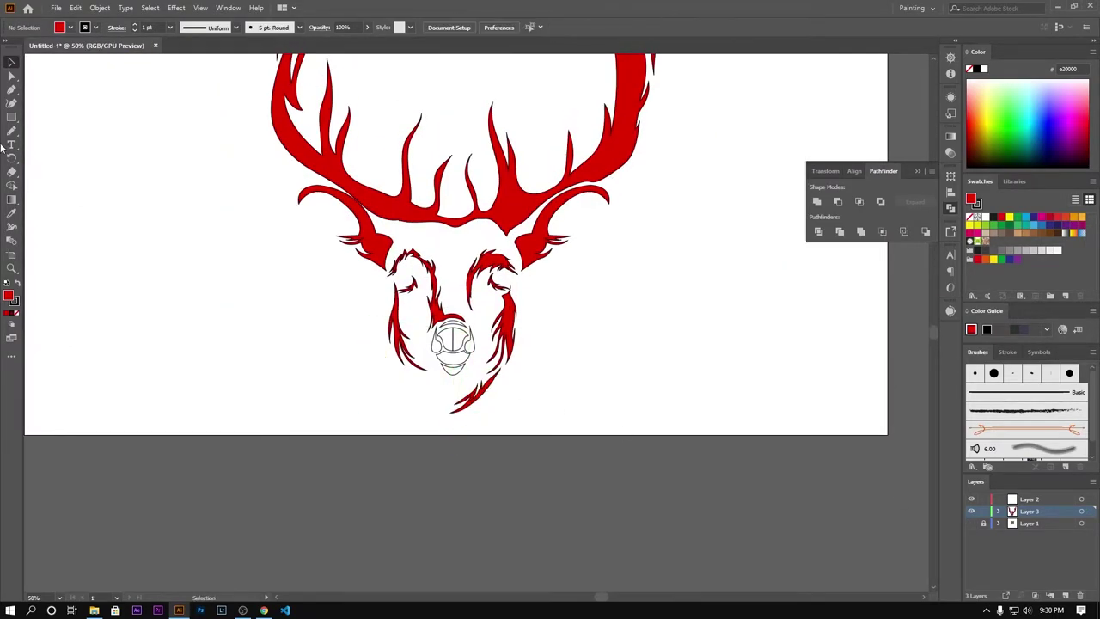
Draw a new red fur spike with the Pencil and move it under the chin.
{"action": "key", "text": "n"}
{"action": "scroll", "coordinate": [327, 276], "scroll_direction": "down", "scroll_amount": 2}
{"action": "scroll", "coordinate": [327, 277], "scroll_direction": "right", "scroll_amount": 1}
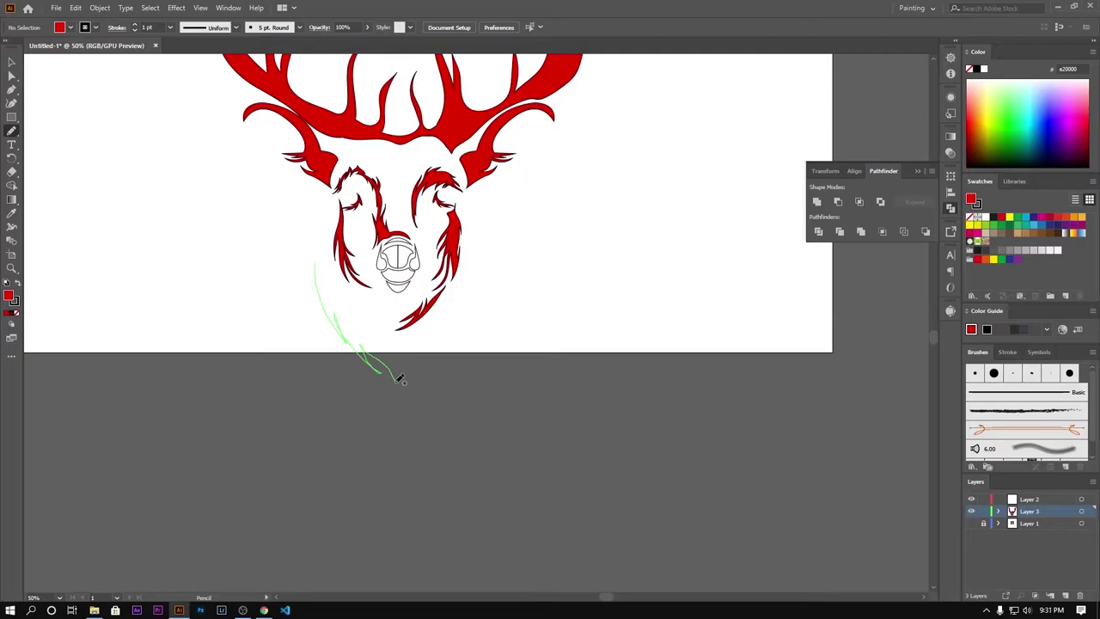
{"action": "left_click_drag", "start_coordinate": [324, 250], "coordinate": [322, 252]}
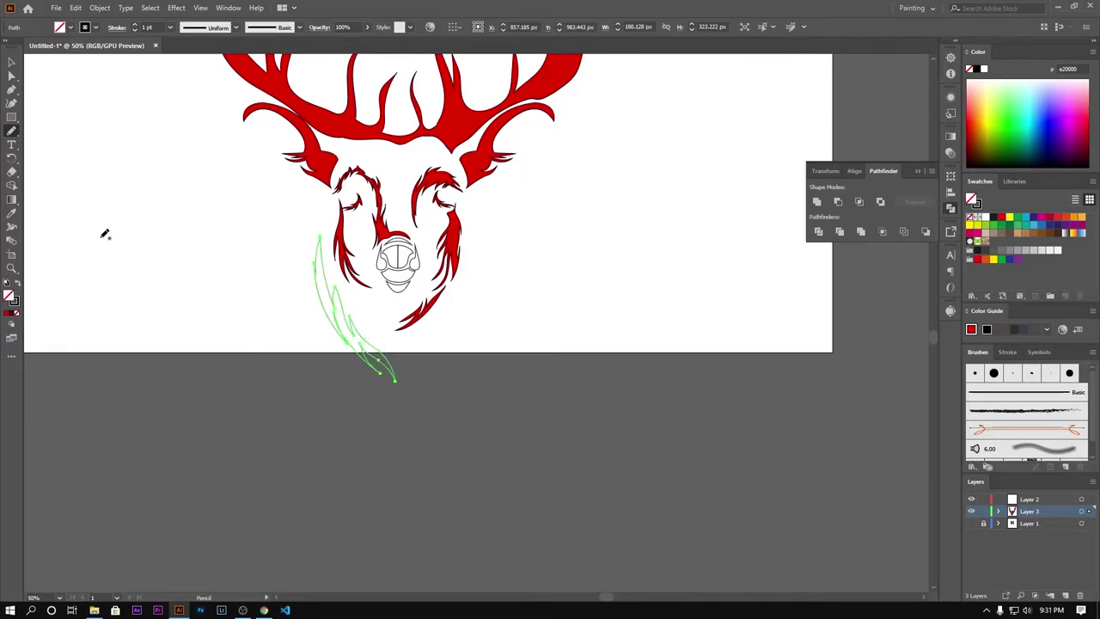
{"action": "key", "text": "v"}
{"action": "key", "text": "ctrl+equal"}
{"action": "key", "text": "ctrl+equal"}
{"action": "key", "text": "ctrl+equal"}
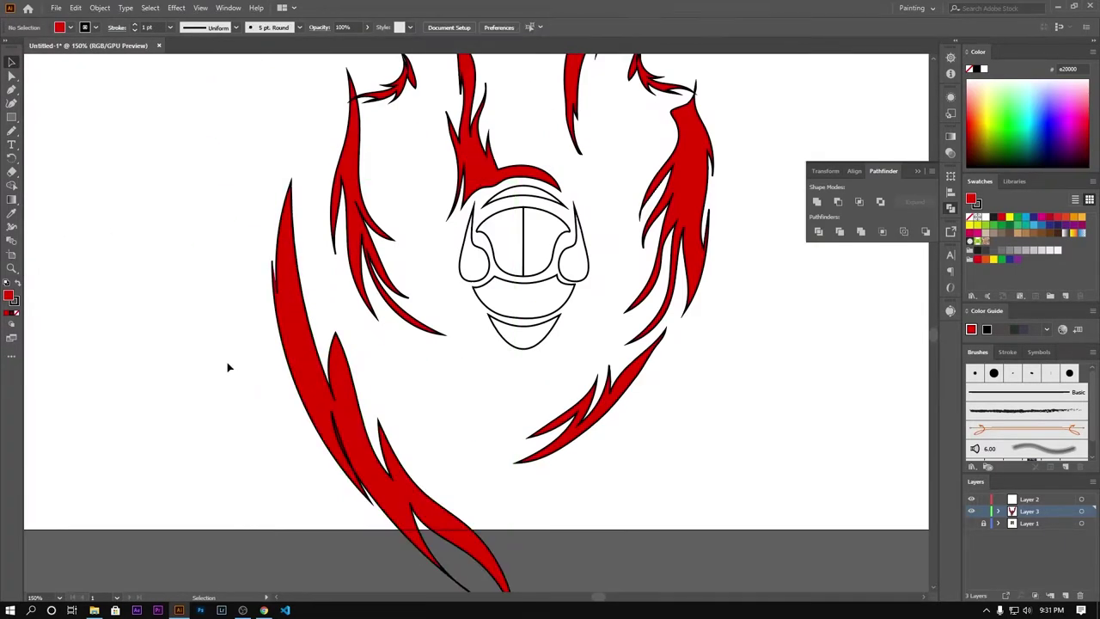
{"action": "key", "text": "ctrl+minus"}
{"action": "key", "text": "ctrl+minus"}
{"action": "key", "text": "ctrl+minus"}
{"action": "mouse_move", "coordinate": [246, 343]}
{"action": "left_mouse_down"}
{"action": "mouse_move", "coordinate": [318, 346]}
{"action": "mouse_move", "coordinate": [246, 367]}
{"action": "left_mouse_up"}
{"action": "key", "text": "ctrl+minus"}
{"action": "key", "text": "ctrl+minus"}
{"action": "key", "text": "ctrl+equal"}
{"action": "key", "text": "ctrl+equal"}
{"action": "key", "text": "ctrl+equal"}
{"action": "left_click", "coordinate": [329, 337]}
Draw another Pencil fur spike below the left side of the chin.
{"action": "scroll", "coordinate": [245, 367], "scroll_direction": "down", "scroll_amount": 1}
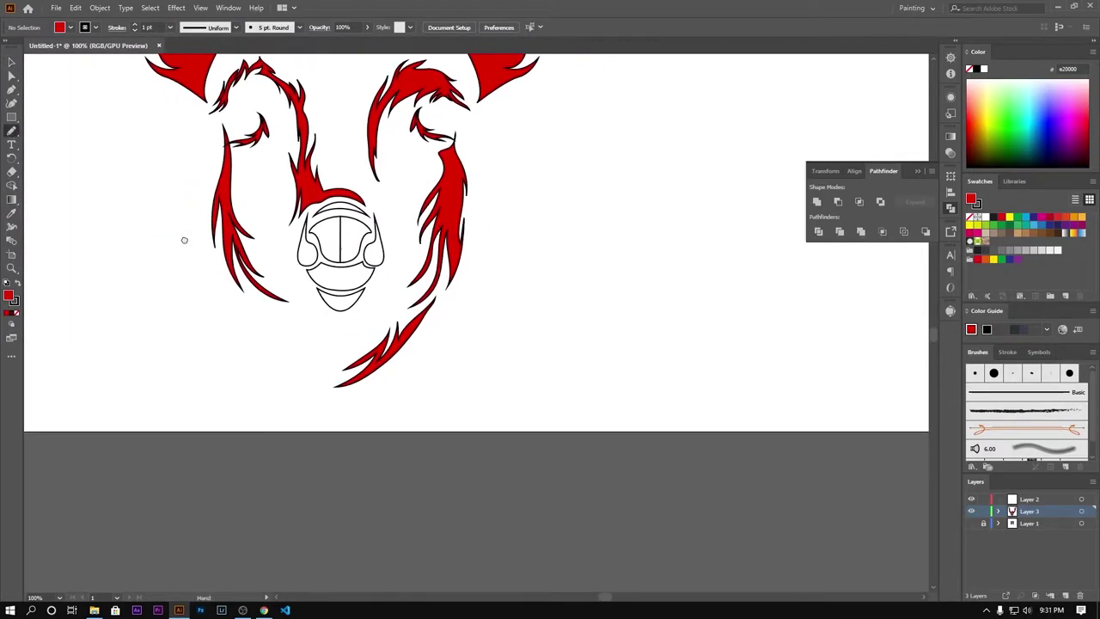
{"action": "key", "text": "ctrl+minus"}
{"action": "key", "text": "n"}
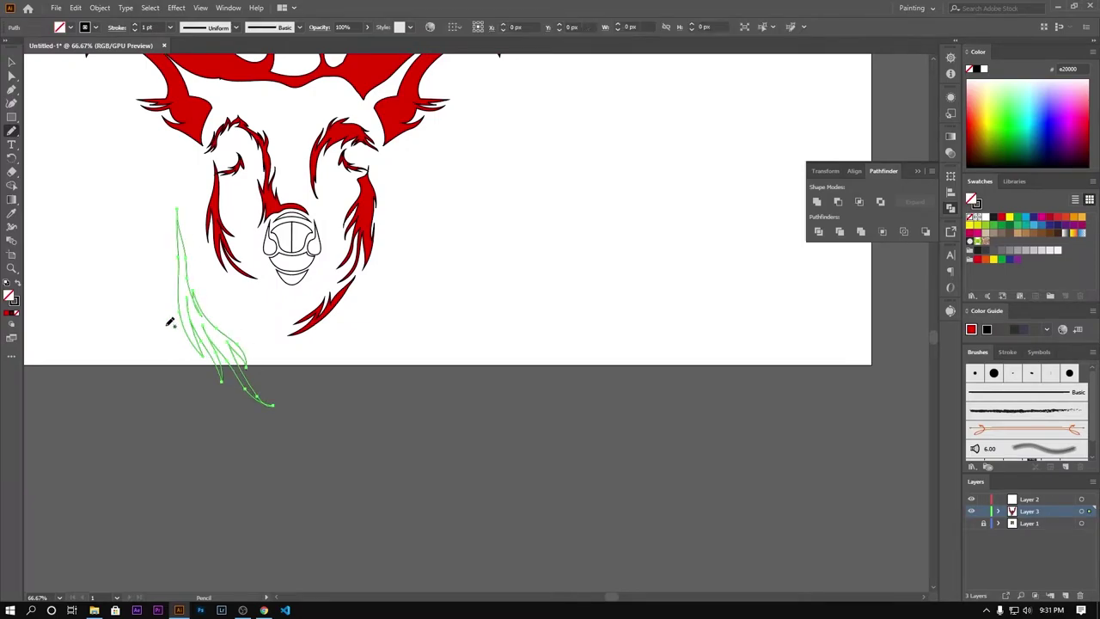
{"action": "mouse_move", "coordinate": [182, 206]}
{"action": "left_mouse_down"}
{"action": "mouse_move", "coordinate": [221, 392]}
{"action": "mouse_move", "coordinate": [206, 386]}
{"action": "mouse_move", "coordinate": [223, 369]}
{"action": "left_mouse_up"}
{"action": "key", "text": "v"}
{"action": "key", "text": "ctrl+minus"}
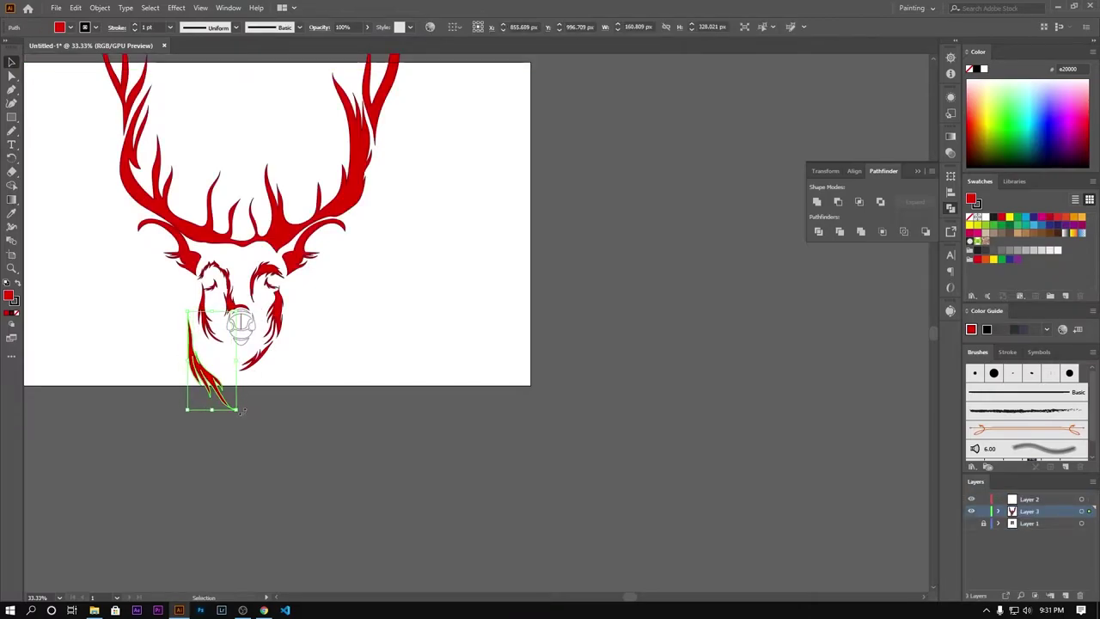
{"action": "double_click", "coordinate": [213, 378]}
{"action": "key", "text": "Escape"}
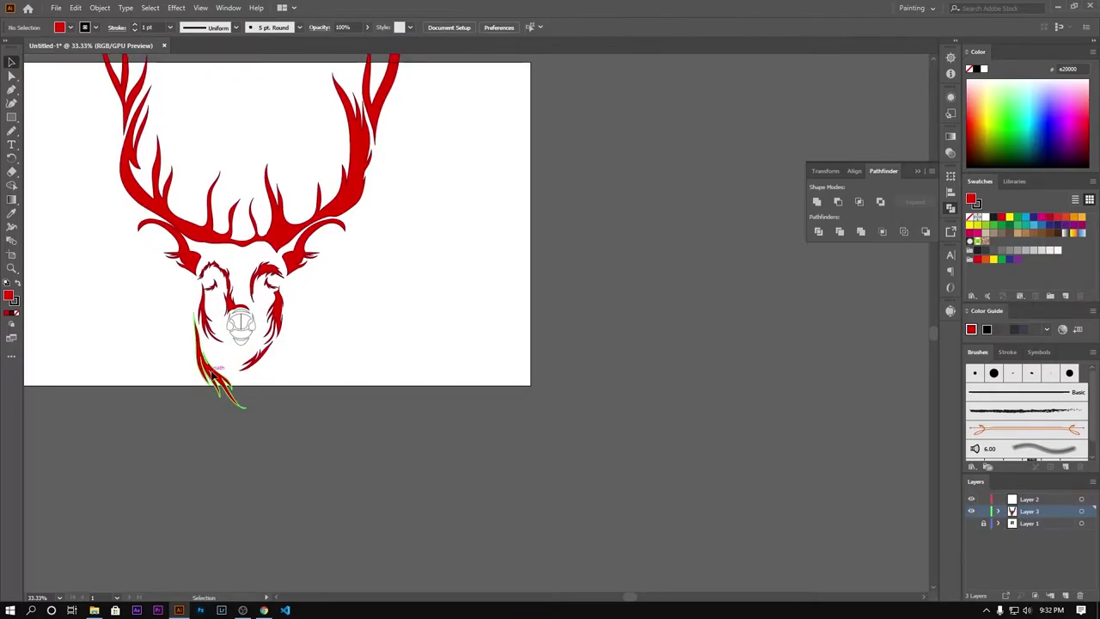
Move the new spike right and mirror it with Transform > Reflect.
{"action": "left_click_drag", "start_coordinate": [213, 378], "coordinate": [260, 382]}
{"action": "right_click", "coordinate": [261, 382]}
{"action": "mouse_move", "coordinate": [292, 320]}
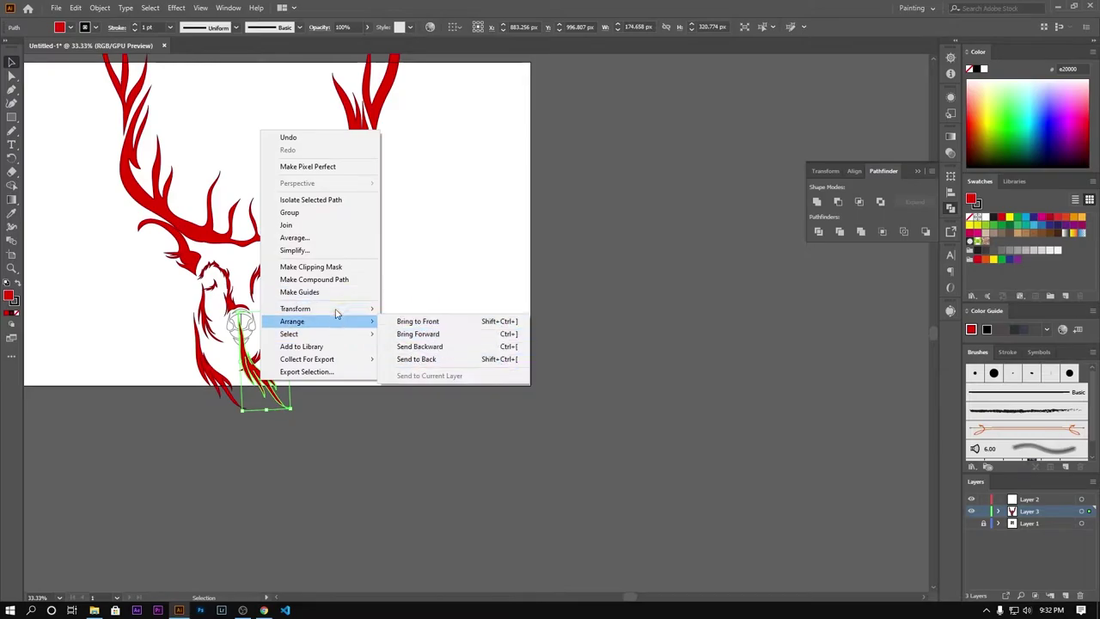
{"action": "left_click", "coordinate": [412, 346]}
{"action": "left_click", "coordinate": [530, 358]}
Nudge and tilt the mirrored spike into place, then undo the tilt.
{"action": "mouse_move", "coordinate": [253, 423]}
{"action": "left_mouse_down"}
{"action": "mouse_move", "coordinate": [240, 414]}
{"action": "mouse_move", "coordinate": [296, 337]}
{"action": "left_mouse_up"}
{"action": "mouse_move", "coordinate": [265, 383]}
{"action": "left_mouse_down"}
{"action": "mouse_move", "coordinate": [271, 372]}
{"action": "mouse_move", "coordinate": [303, 400]}
{"action": "left_mouse_up"}
{"action": "key", "text": "ctrl+z"}
{"action": "key", "text": "ctrl+z"}
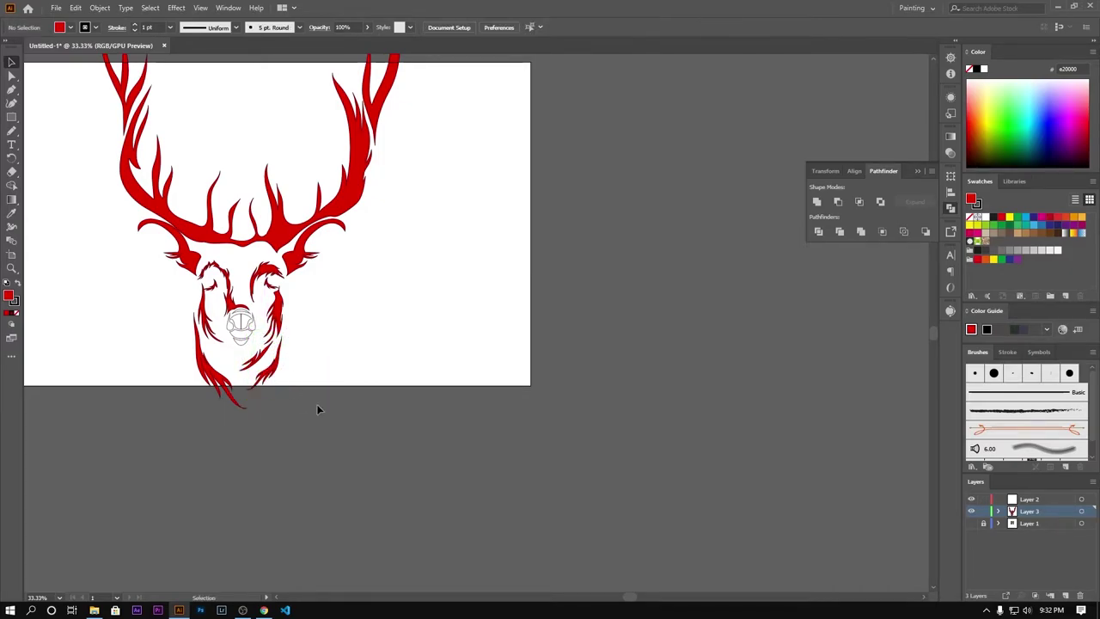
{"action": "scroll", "coordinate": [316, 409], "scroll_direction": "up", "scroll_amount": 2}
{"action": "scroll", "coordinate": [314, 378], "scroll_direction": "up", "scroll_amount": 1}
{"action": "scroll", "coordinate": [310, 338], "scroll_direction": "up", "scroll_amount": 1}
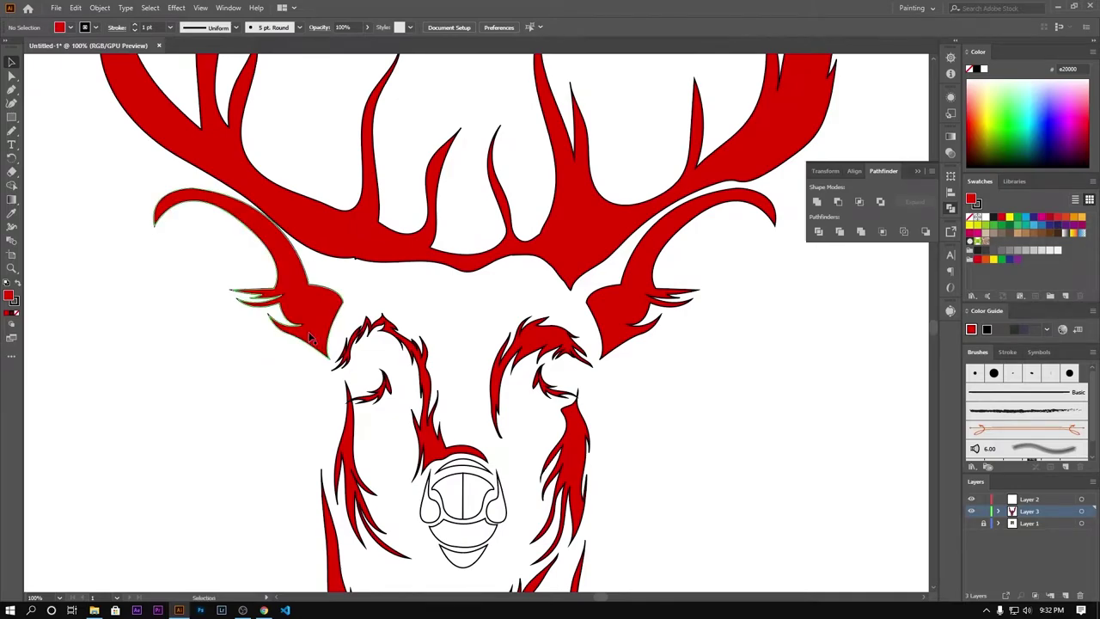
Fill the nose outline with a dark brown colour.
{"action": "left_click", "coordinate": [465, 500]}
{"action": "double_click", "coordinate": [12, 301]}
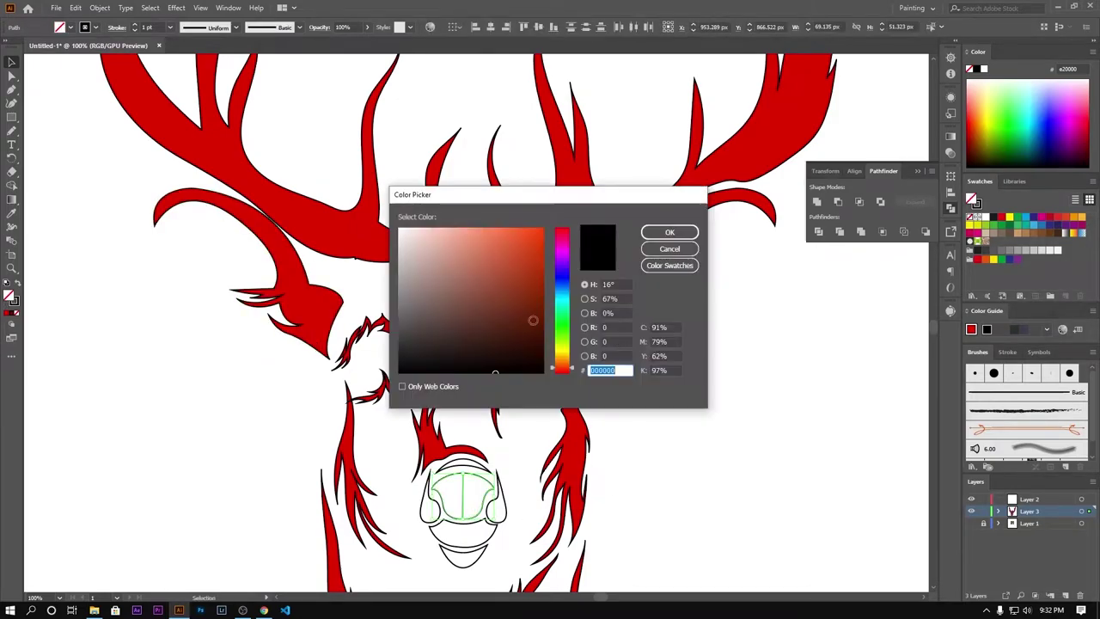
{"action": "left_click", "coordinate": [504, 315]}
{"action": "left_click", "coordinate": [669, 232]}
{"action": "left_click_drag", "start_coordinate": [662, 429], "coordinate": [631, 296]}
{"action": "key", "text": "i"}
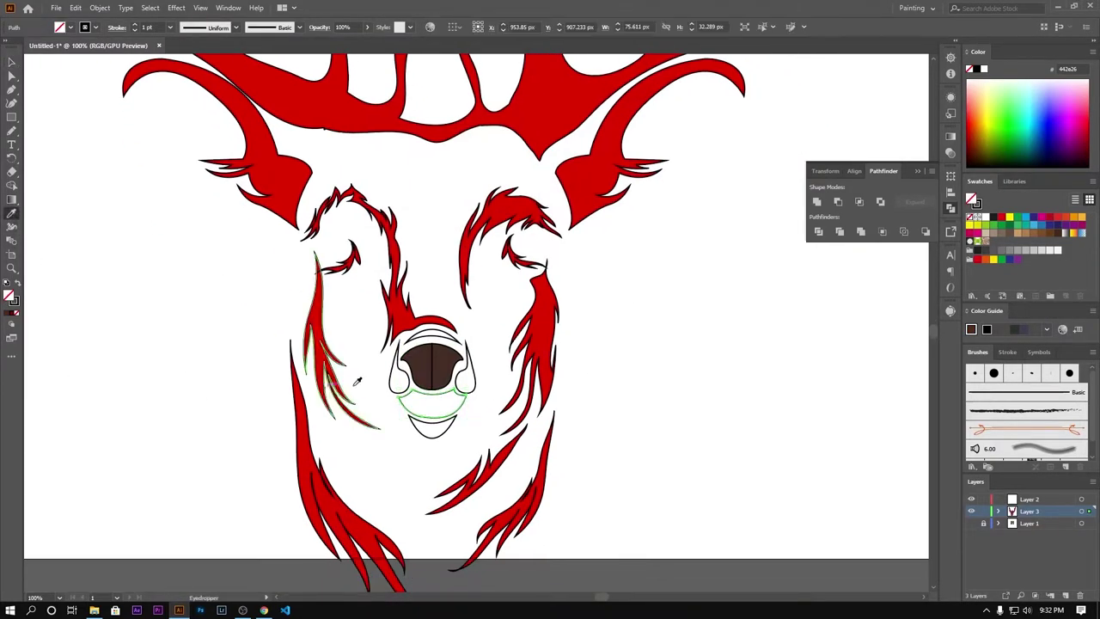
{"action": "key", "text": "v"}
Give the nose shapes a brown fill, shifted toward a warmer brown.
{"action": "left_click", "coordinate": [429, 361]}
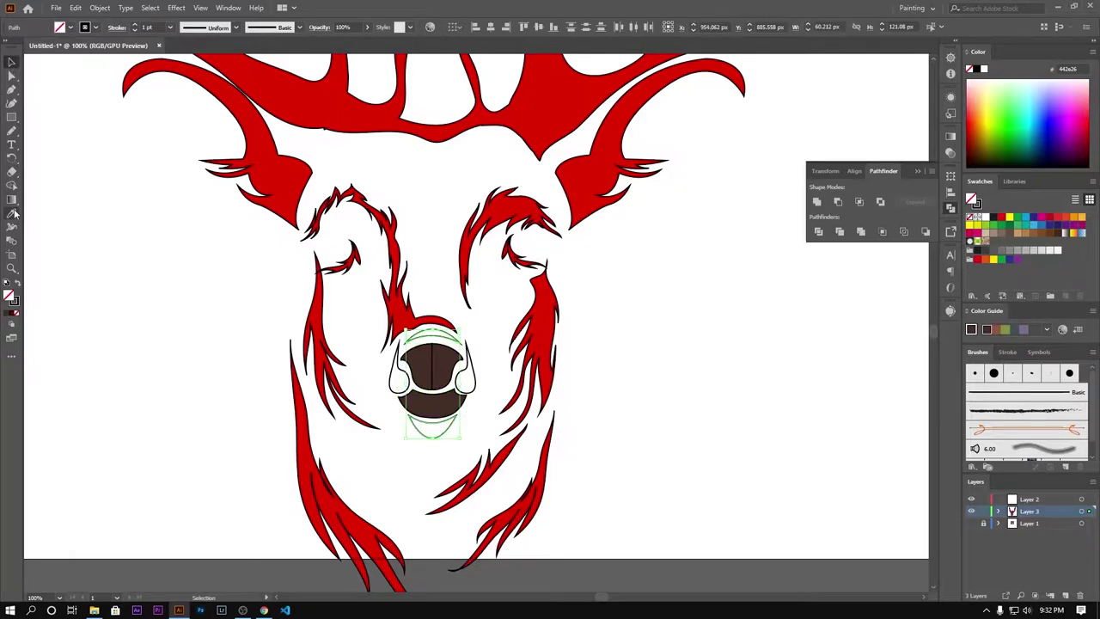
{"action": "double_click", "coordinate": [9, 300]}
{"action": "left_click", "coordinate": [670, 248]}
{"action": "double_click", "coordinate": [8, 296]}
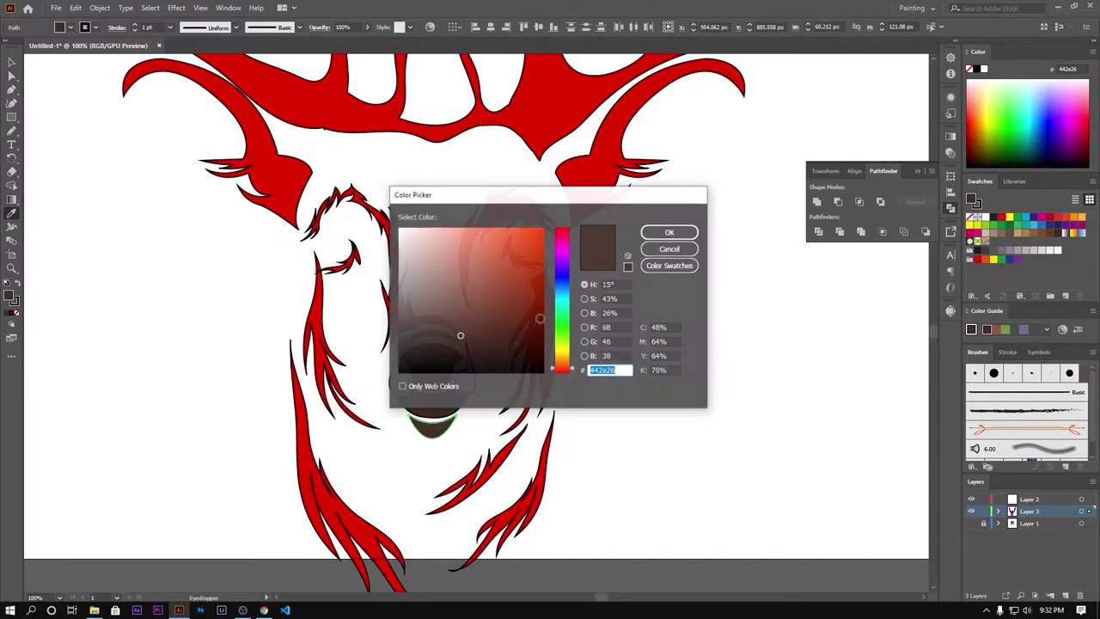
{"action": "left_click", "coordinate": [669, 232]}
{"action": "key", "text": "v"}
{"action": "left_click", "coordinate": [454, 352]}
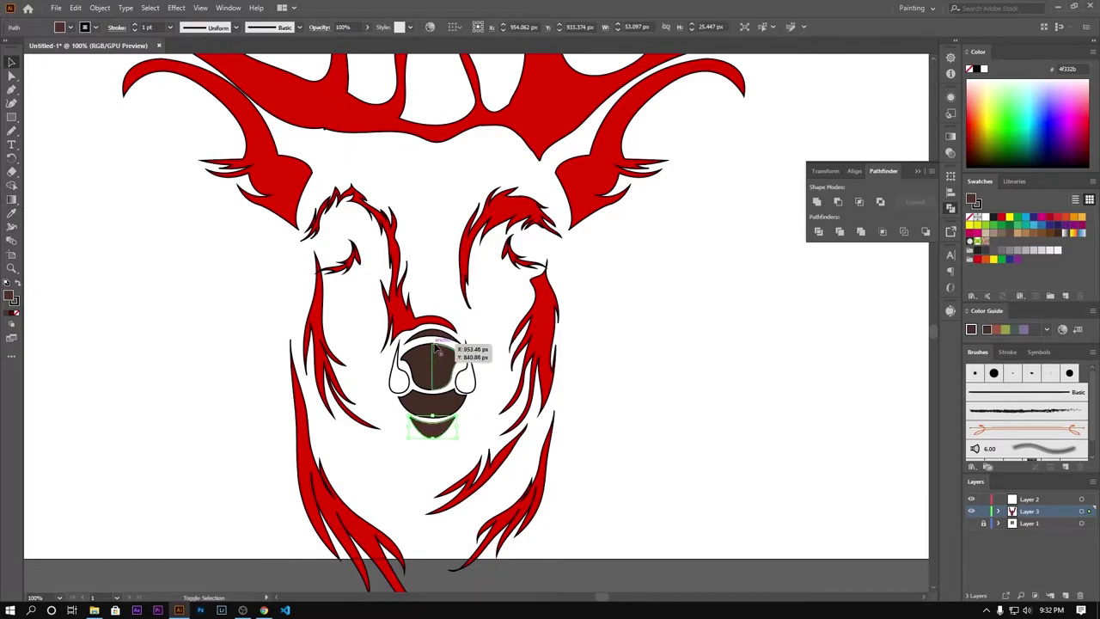
{"action": "double_click", "coordinate": [12, 297]}
{"action": "left_click_drag", "start_coordinate": [565, 371], "coordinate": [566, 368]}
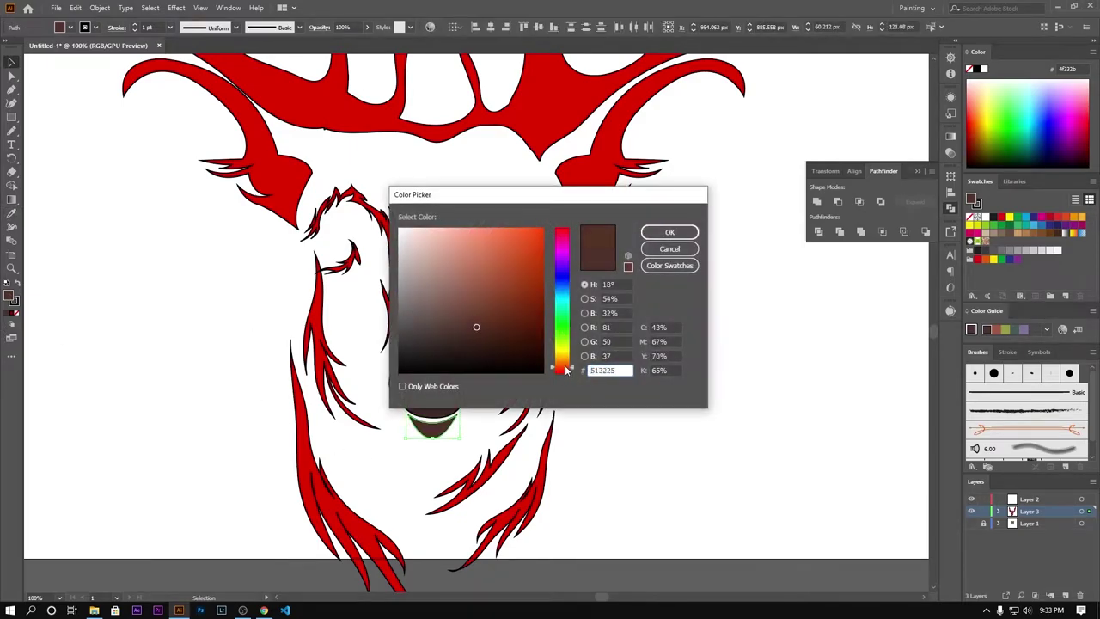
{"action": "left_click", "coordinate": [669, 232]}
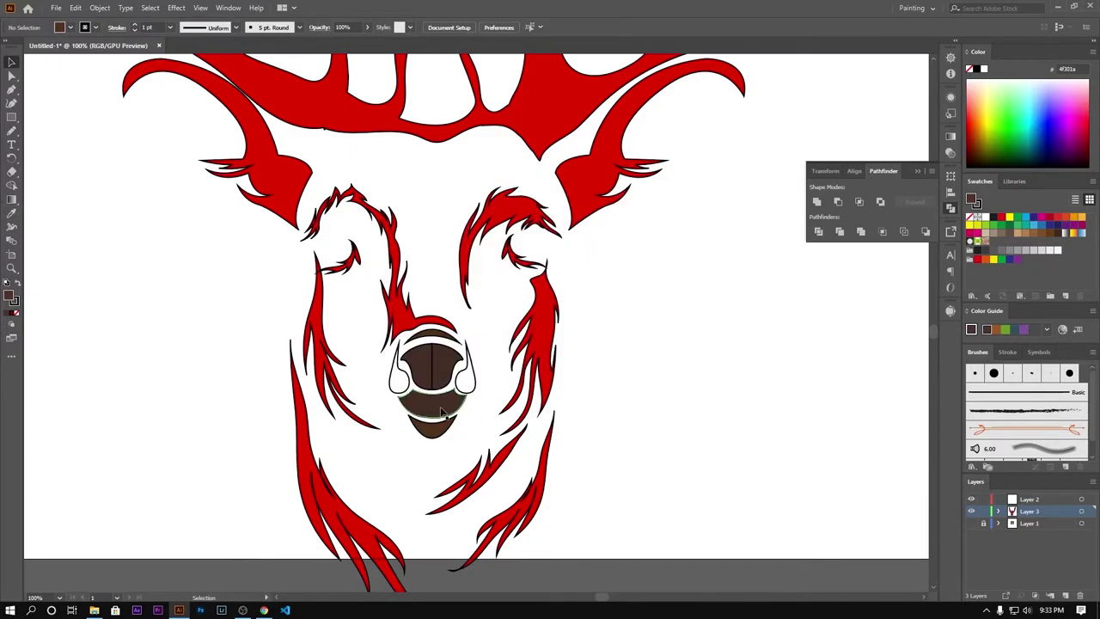
Eyedropper the fur's red onto the shapes beside the nostrils, then deselect.
{"action": "scroll", "coordinate": [429, 378], "scroll_direction": "up", "scroll_amount": 3}
{"action": "left_click", "coordinate": [414, 232], "text": "shift"}
{"action": "key", "text": "i"}
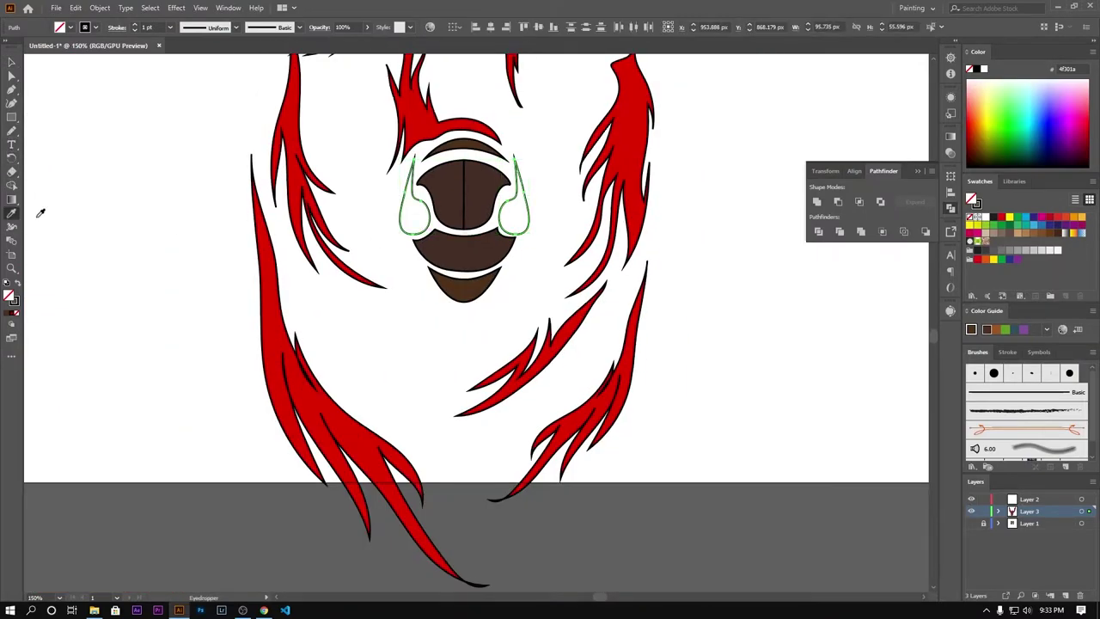
{"action": "left_click", "coordinate": [266, 258]}
{"action": "key", "text": "v"}
{"action": "left_click", "coordinate": [126, 179]}
{"action": "scroll", "coordinate": [126, 179], "scroll_direction": "down", "scroll_amount": 1}
{"action": "scroll", "coordinate": [411, 418], "scroll_direction": "down", "scroll_amount": 2}
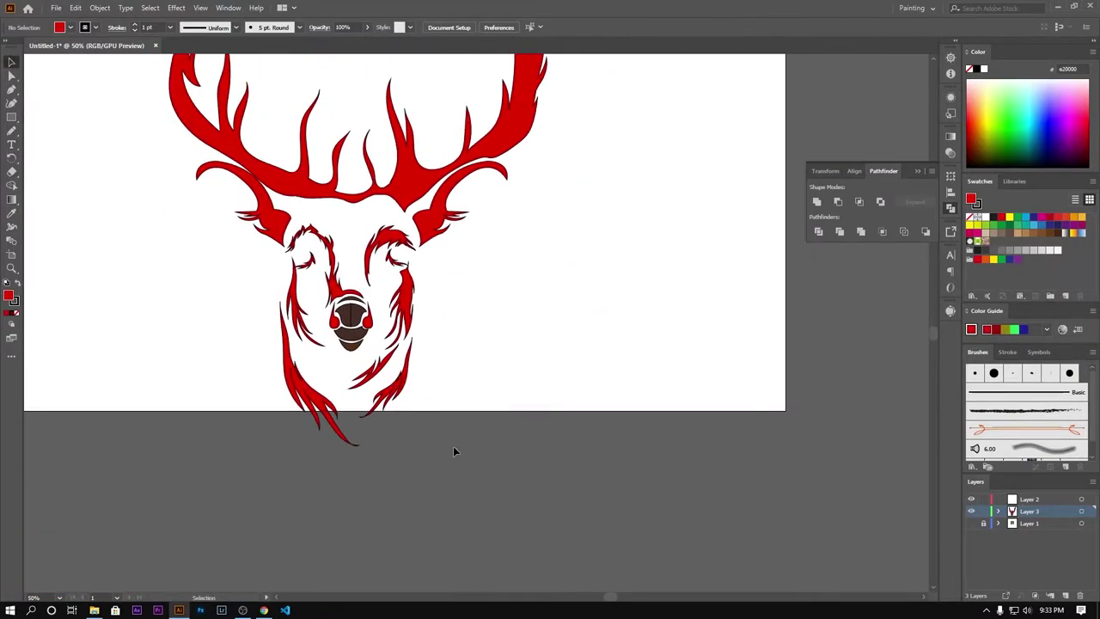
{"action": "scroll", "coordinate": [385, 296], "scroll_direction": "up", "scroll_amount": 2}
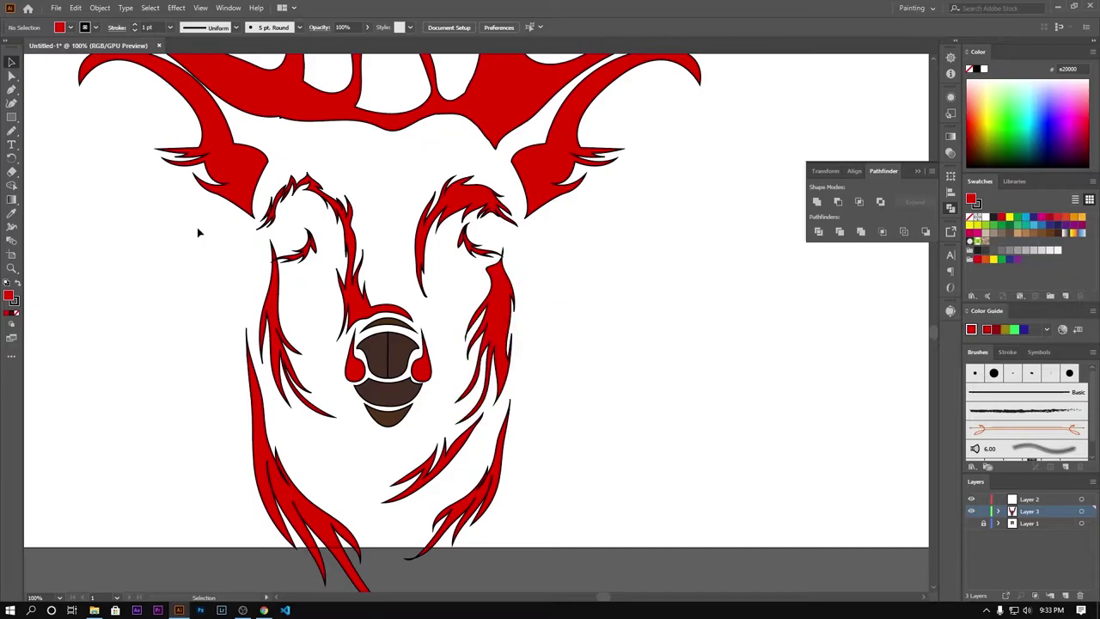
Browse the shape tools and bring the deer's face into view with nothing selected.
{"action": "left_click", "coordinate": [11, 118]}
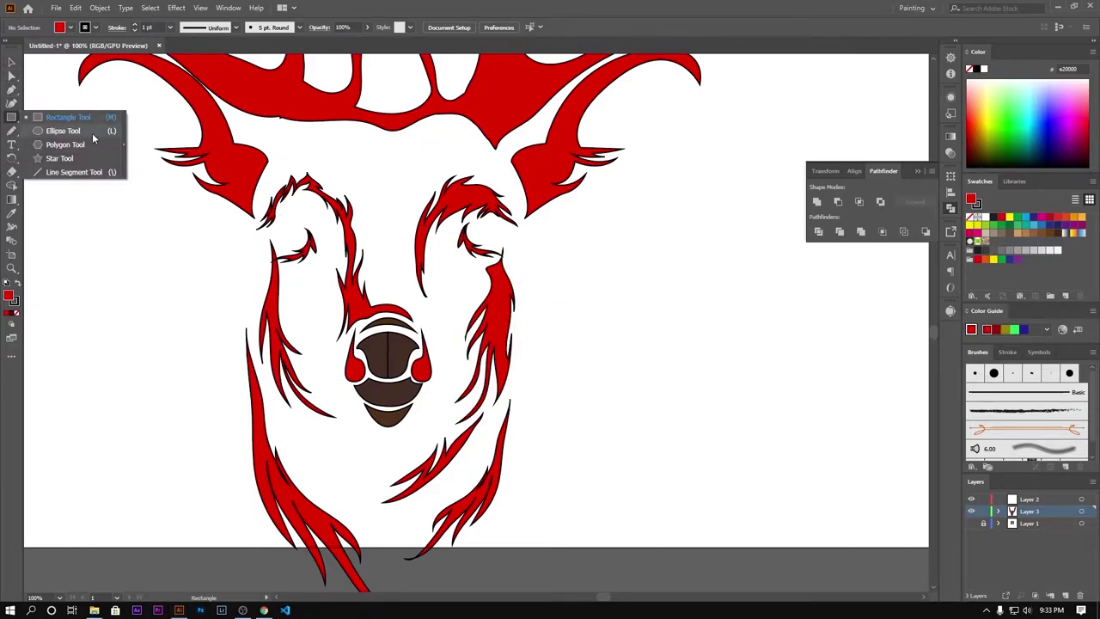
{"action": "scroll", "coordinate": [293, 187], "scroll_direction": "up", "scroll_amount": 4}
{"action": "scroll", "coordinate": [294, 187], "scroll_direction": "down", "scroll_amount": 3}
{"action": "scroll", "coordinate": [172, 180], "scroll_direction": "down", "scroll_amount": 3}
{"action": "key", "text": "v"}
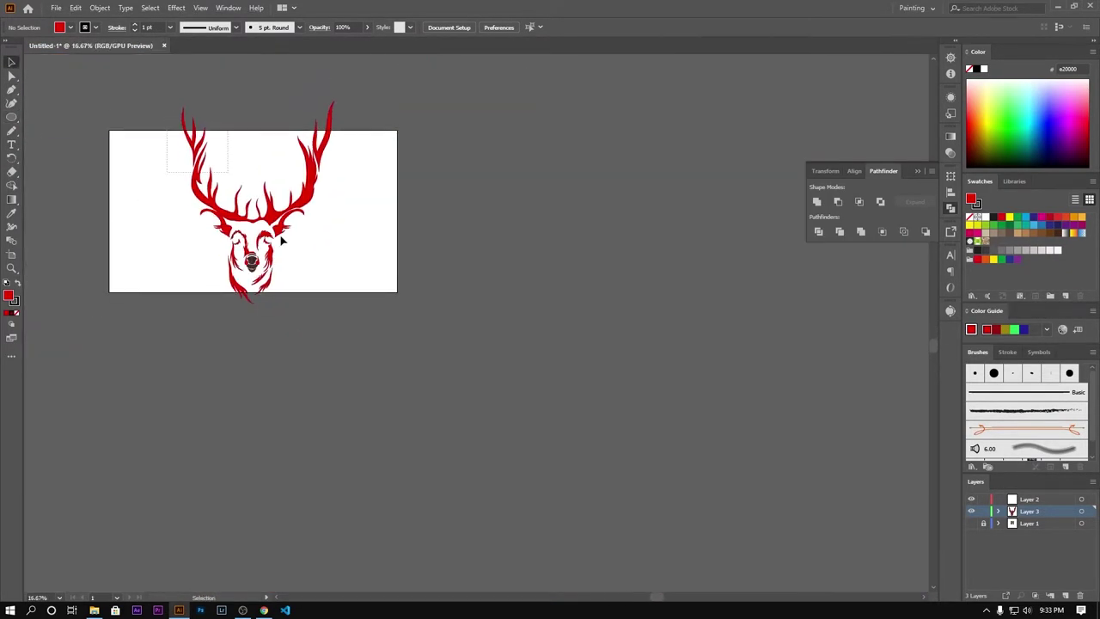
{"action": "key", "text": "ctrl+a"}
{"action": "left_click", "coordinate": [167, 358]}
{"action": "scroll", "coordinate": [240, 240], "scroll_direction": "up", "scroll_amount": 6}
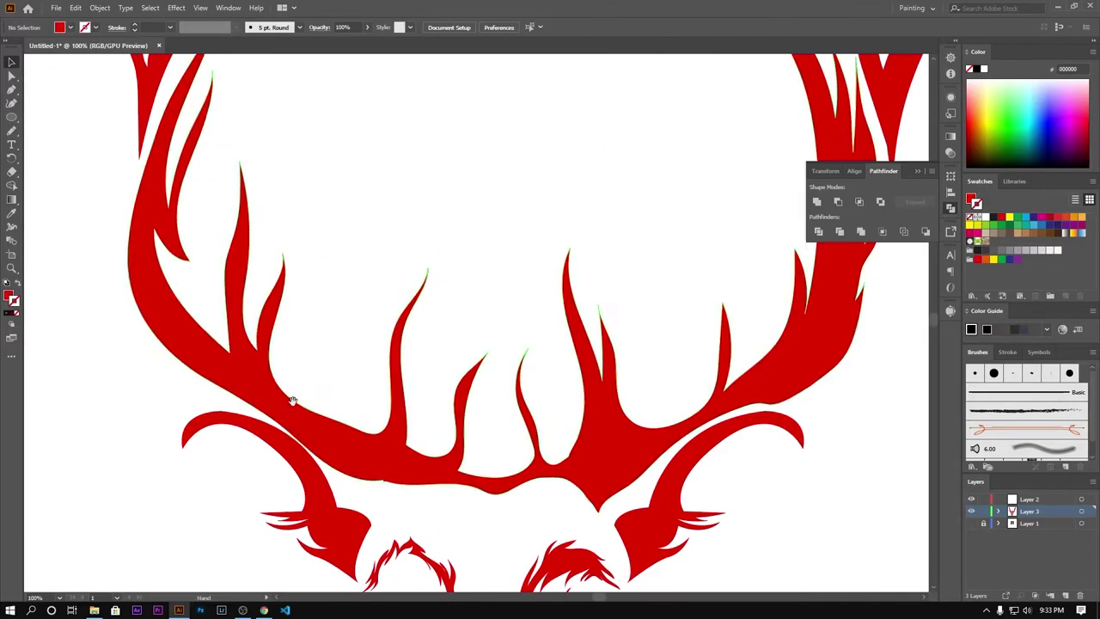
{"action": "left_click_drag", "start_coordinate": [348, 348], "coordinate": [361, 335]}
{"action": "left_click", "coordinate": [360, 398]}
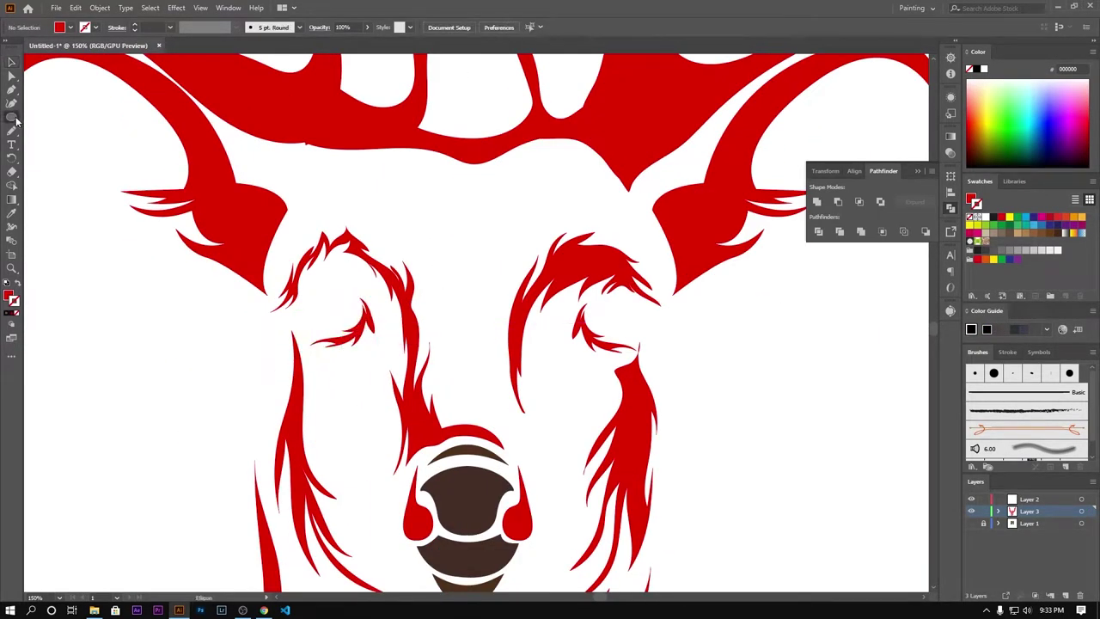
Draw an ellipse over the left eye and reshape it to fit the socket.
{"action": "left_click", "coordinate": [11, 117]}
{"action": "mouse_move", "coordinate": [321, 284]}
{"action": "left_mouse_down"}
{"action": "mouse_move", "coordinate": [357, 329]}
{"action": "mouse_move", "coordinate": [368, 299]}
{"action": "mouse_move", "coordinate": [602, 311]}
{"action": "left_mouse_up"}
{"action": "key", "text": "v"}
{"action": "left_click", "coordinate": [11, 75]}
{"action": "key", "text": "v"}
Reflect a copy of the eye vertically and move it over the right eye.
{"action": "right_click", "coordinate": [605, 308]}
{"action": "left_click", "coordinate": [744, 538]}
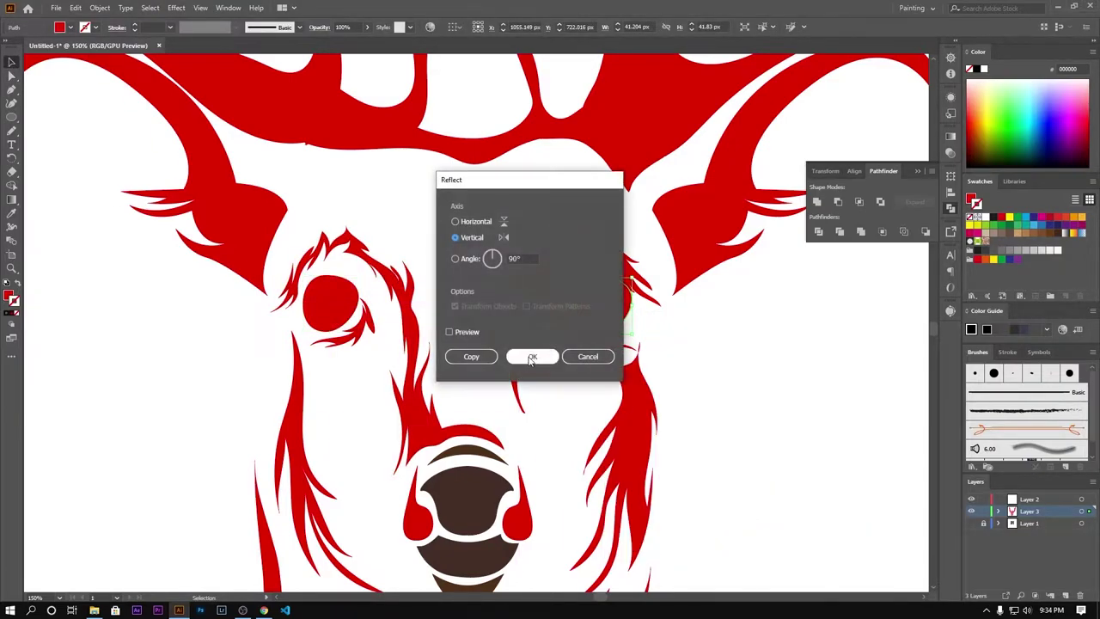
{"action": "left_click", "coordinate": [530, 356]}
{"action": "left_click_drag", "start_coordinate": [643, 324], "coordinate": [633, 319]}
{"action": "left_click", "coordinate": [719, 344]}
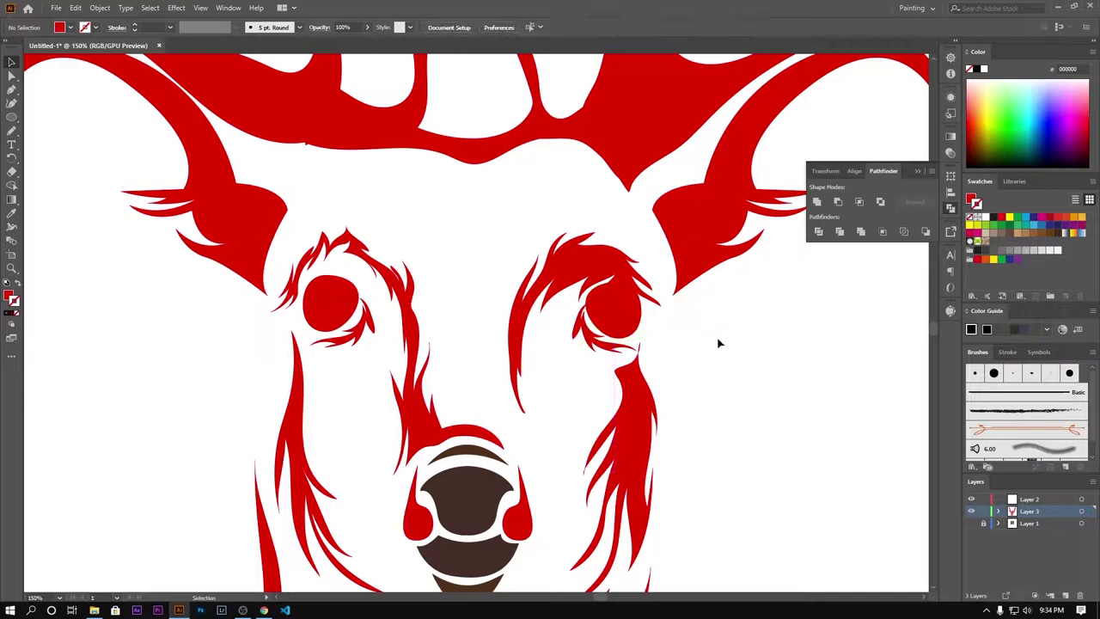
Select both eye shapes and align them level with each other.
{"action": "right_click", "coordinate": [607, 313]}
{"action": "left_click", "coordinate": [319, 302]}
{"action": "left_click", "coordinate": [613, 309], "text": "shift"}
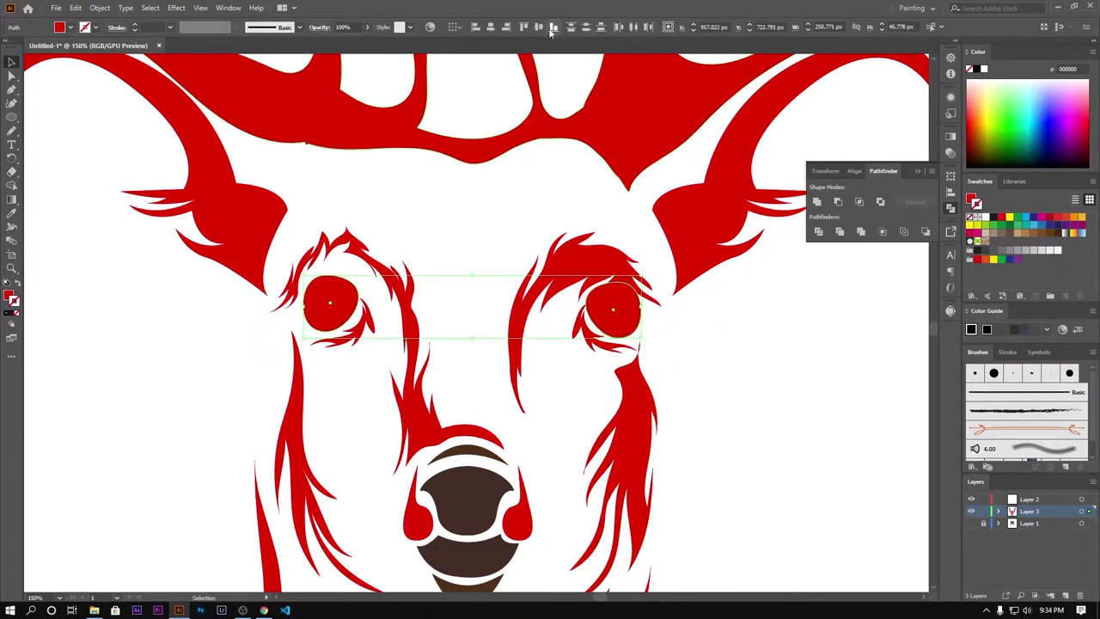
{"action": "left_click", "coordinate": [550, 28]}
{"action": "left_click", "coordinate": [658, 335]}
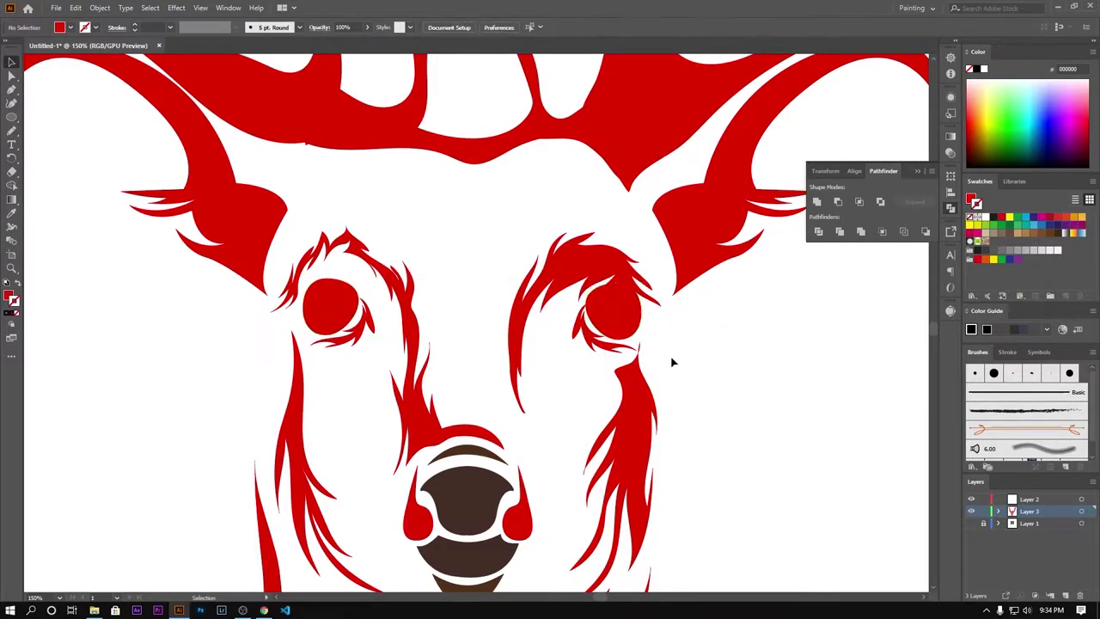
Send the eye shapes to the back behind the face fur, then select both eyes.
{"action": "right_click", "coordinate": [618, 324]}
{"action": "right_click", "coordinate": [355, 308]}
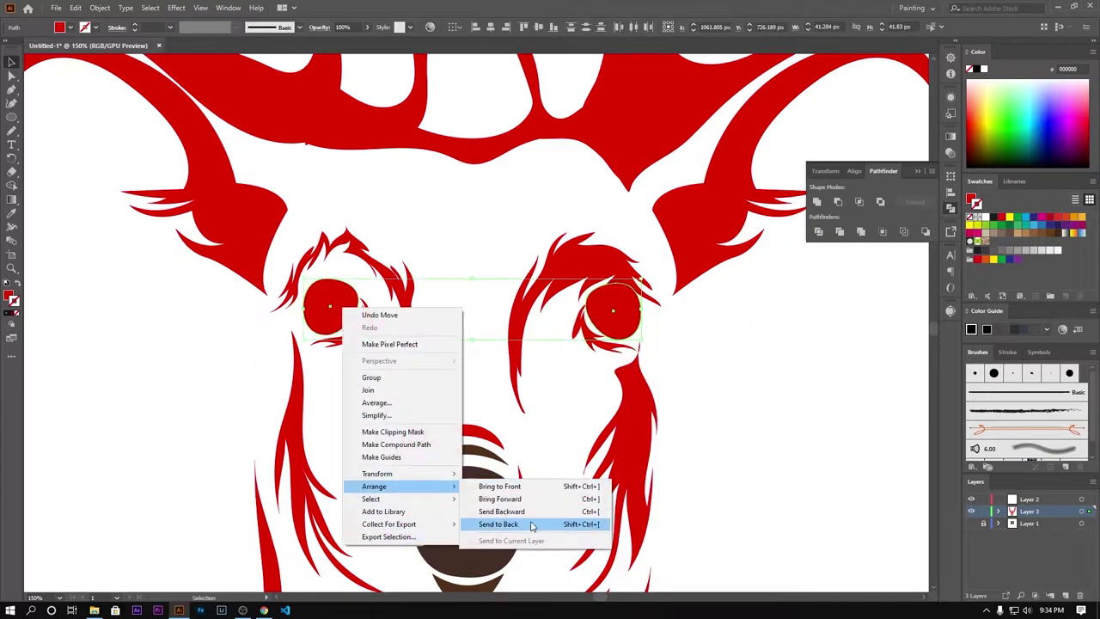
{"action": "left_click", "coordinate": [507, 522]}
{"action": "left_click", "coordinate": [315, 310], "text": "shift"}
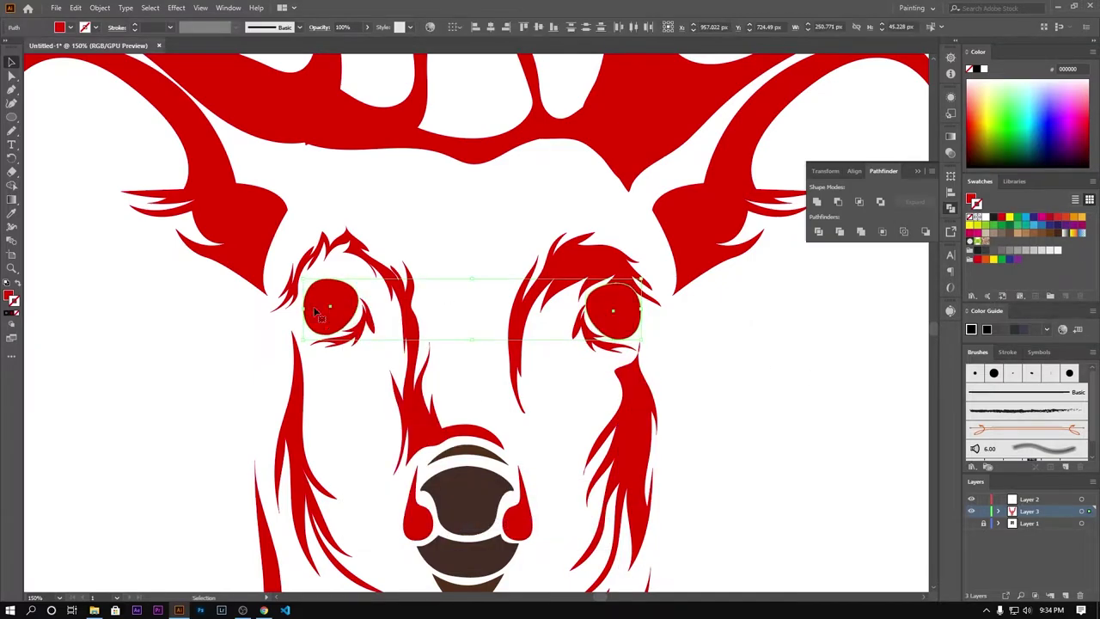
{"action": "left_click", "coordinate": [14, 303]}
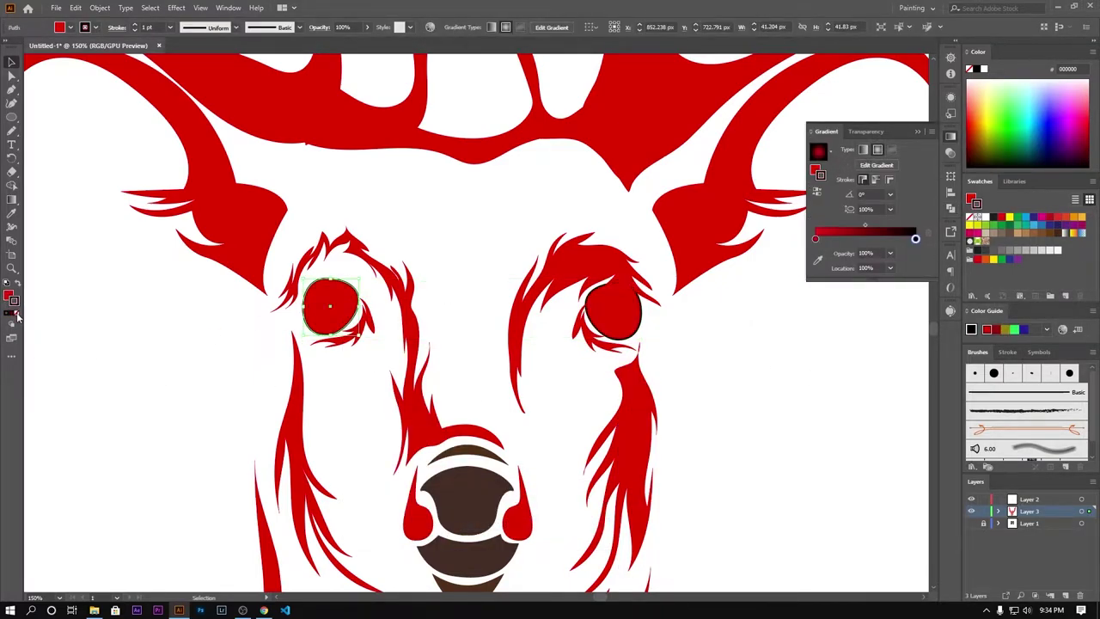
Remove the eye outlines and fill both eyes with a red-to-black radial gradient.
{"action": "left_click", "coordinate": [612, 309]}
{"action": "left_click", "coordinate": [12, 312]}
{"action": "left_click", "coordinate": [332, 310], "text": "shift"}
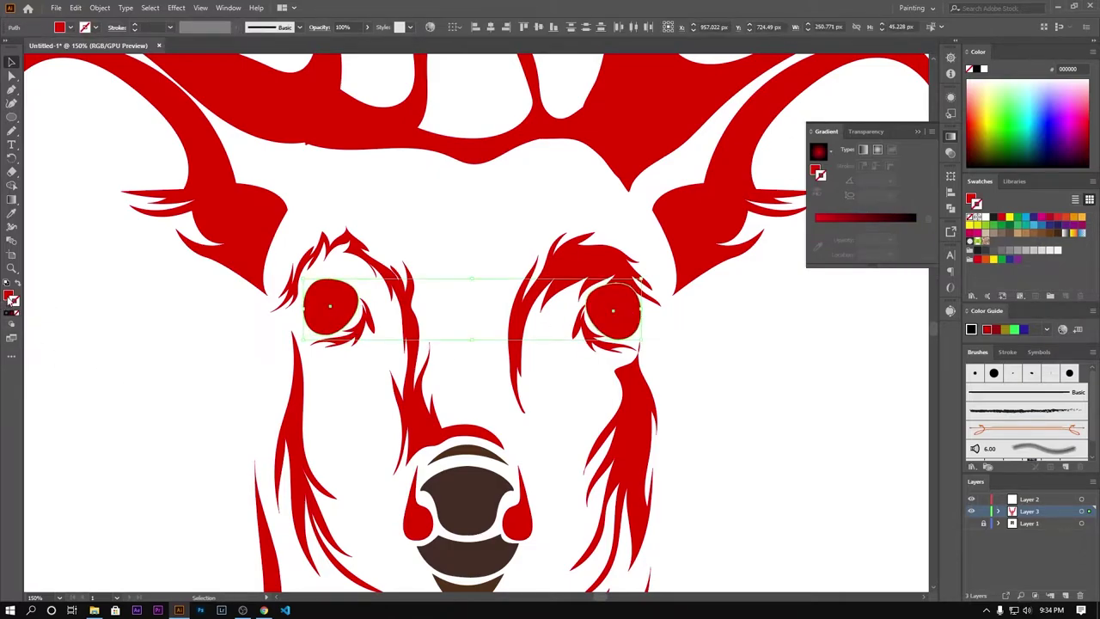
{"action": "left_click", "coordinate": [12, 314]}
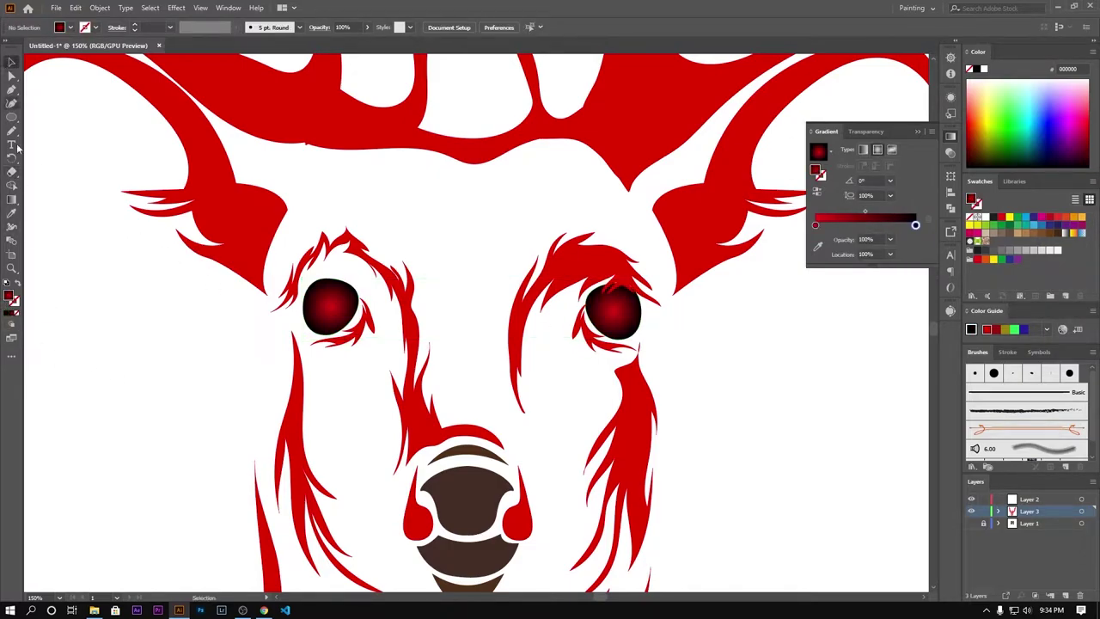
{"action": "left_click", "coordinate": [34, 191]}
{"action": "key", "text": "ctrl+z"}
{"action": "key", "text": "g"}
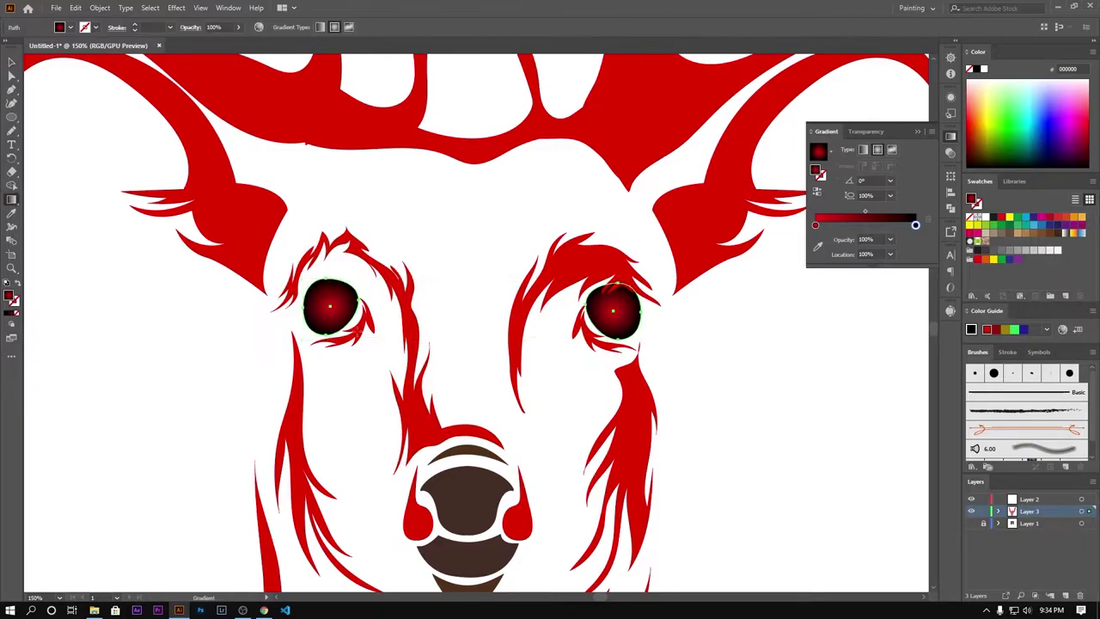
{"action": "left_click_drag", "start_coordinate": [340, 302], "coordinate": [378, 312]}
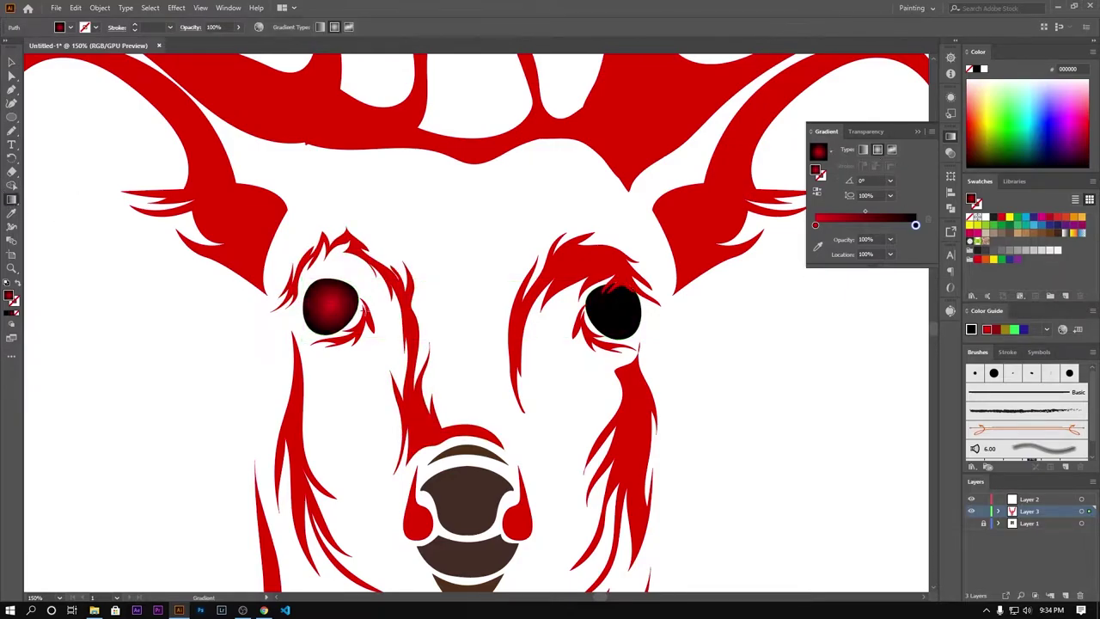
{"action": "key", "text": "v"}
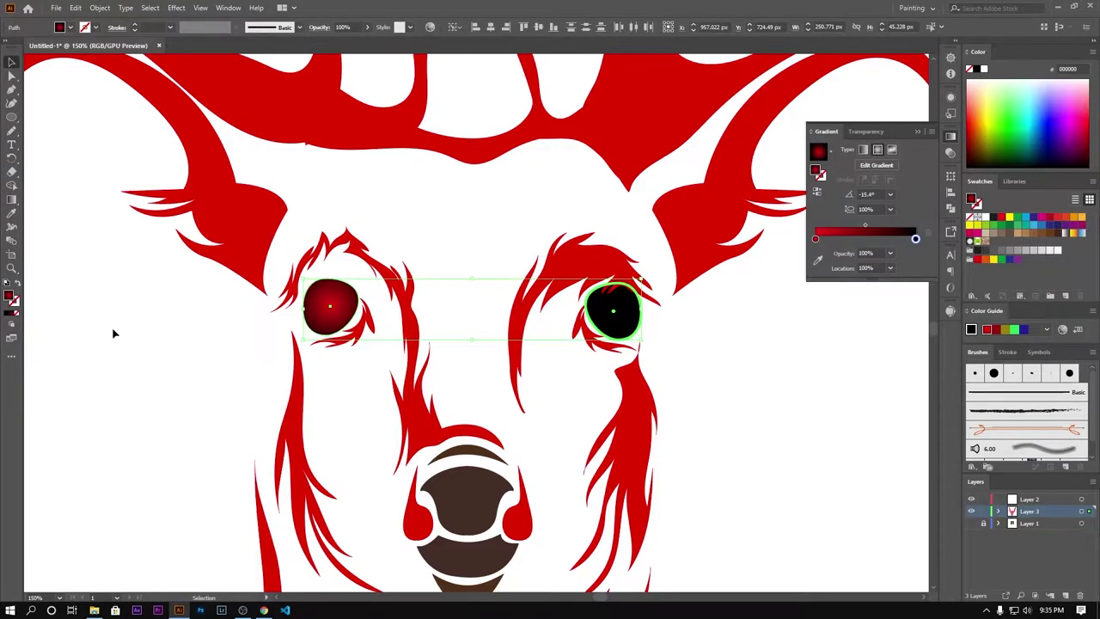
Eyedropper the left eye's gradient onto the right eye so each gradient is centred on its own eye.
{"action": "left_click", "coordinate": [112, 332]}
{"action": "left_click", "coordinate": [326, 314]}
{"action": "key", "text": "g"}
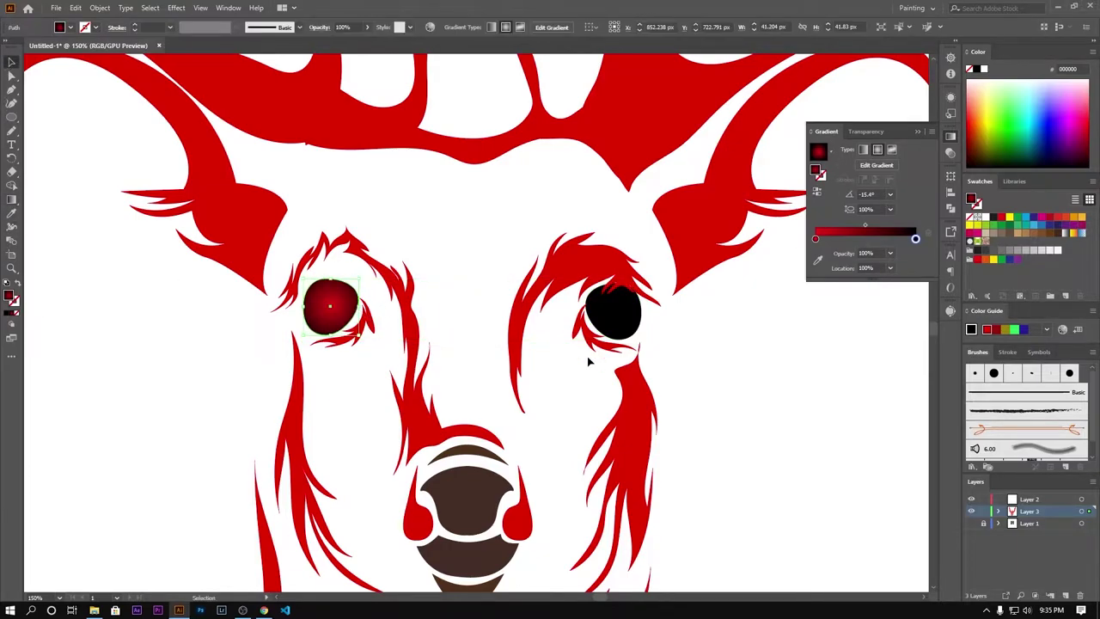
{"action": "left_click", "coordinate": [610, 316]}
{"action": "key", "text": "i"}
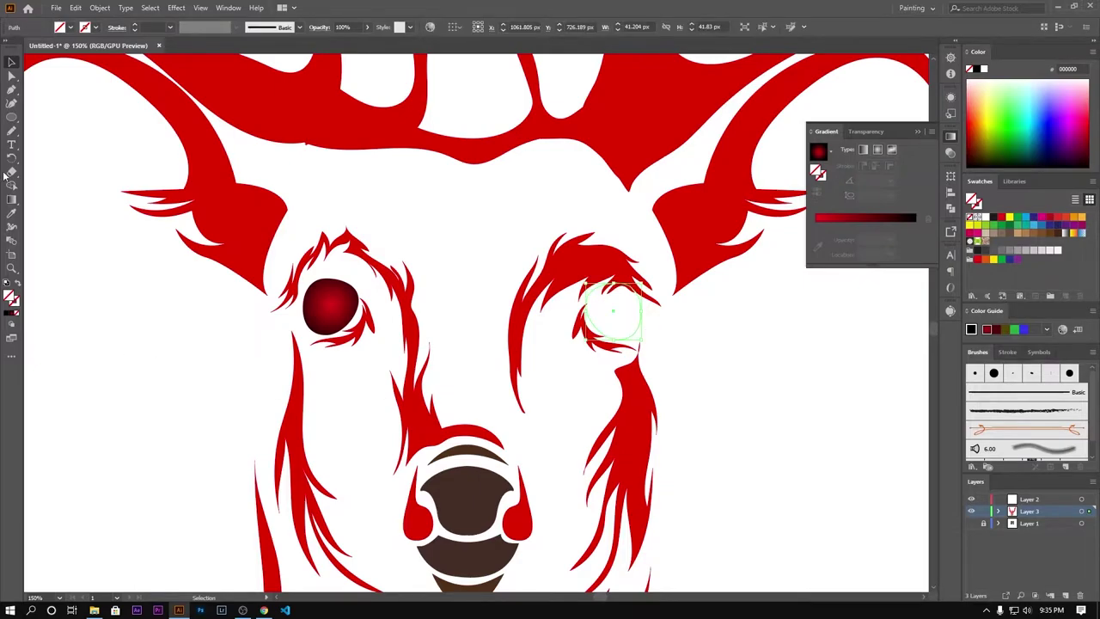
{"action": "left_click", "coordinate": [326, 303]}
{"action": "left_click", "coordinate": [12, 201]}
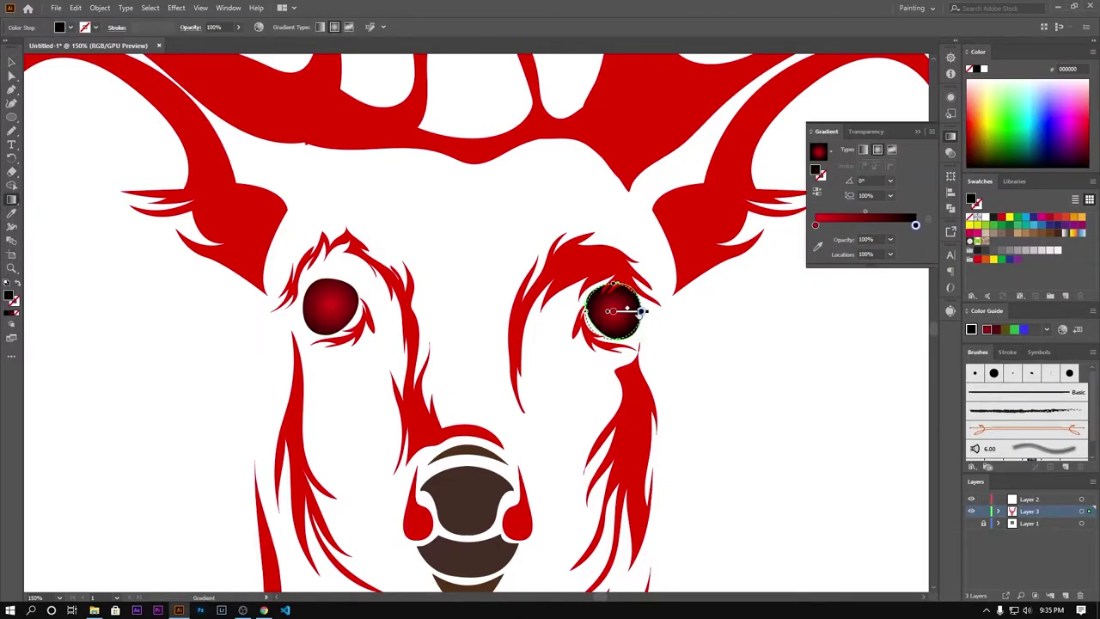
{"action": "key", "text": "v"}
{"action": "left_click", "coordinate": [164, 364]}
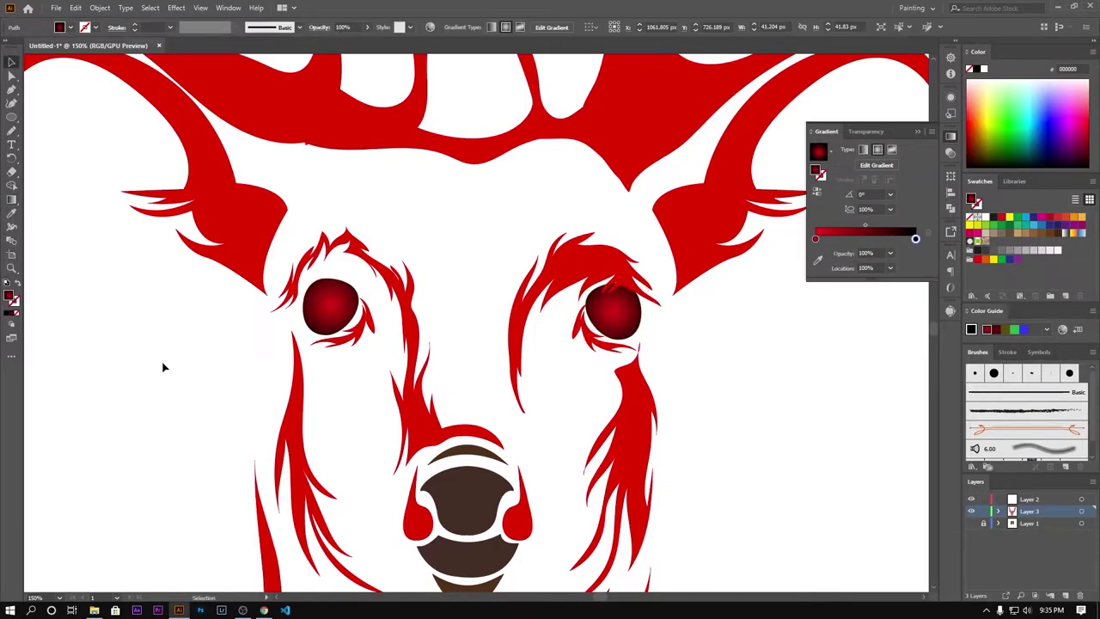
{"action": "left_click", "coordinate": [11, 117]}
Draw near-black (#0a0a0a) pupil circles centred inside both eyes.
{"action": "scroll", "coordinate": [295, 350], "scroll_direction": "up", "scroll_amount": 4}
{"action": "left_click_drag", "start_coordinate": [337, 113], "coordinate": [469, 245]}
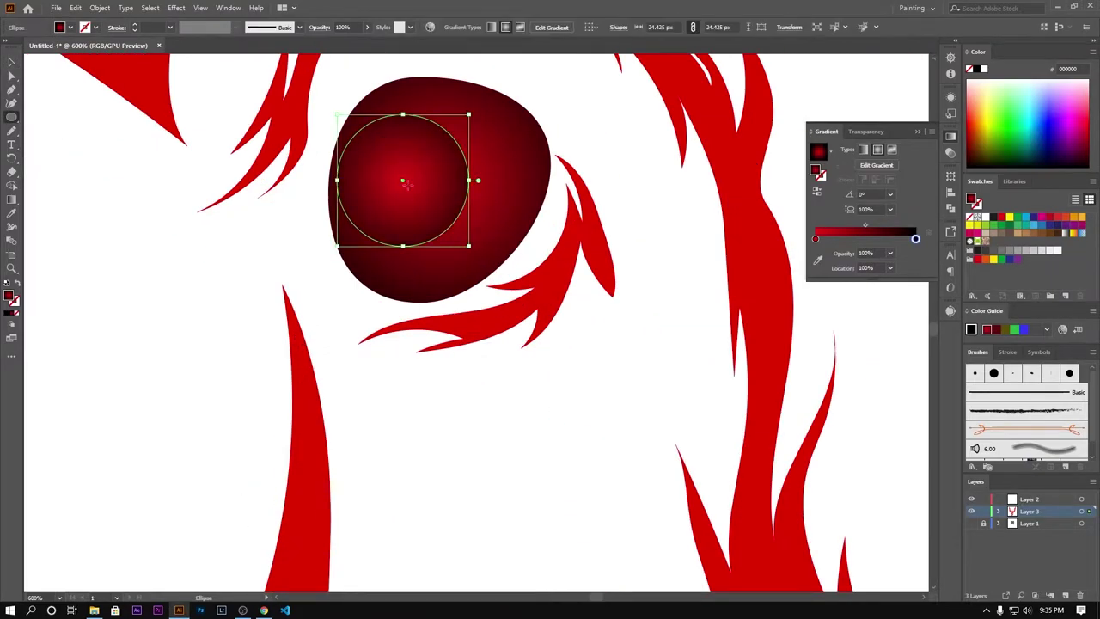
{"action": "key", "text": "v"}
{"action": "left_click_drag", "start_coordinate": [408, 178], "coordinate": [432, 200]}
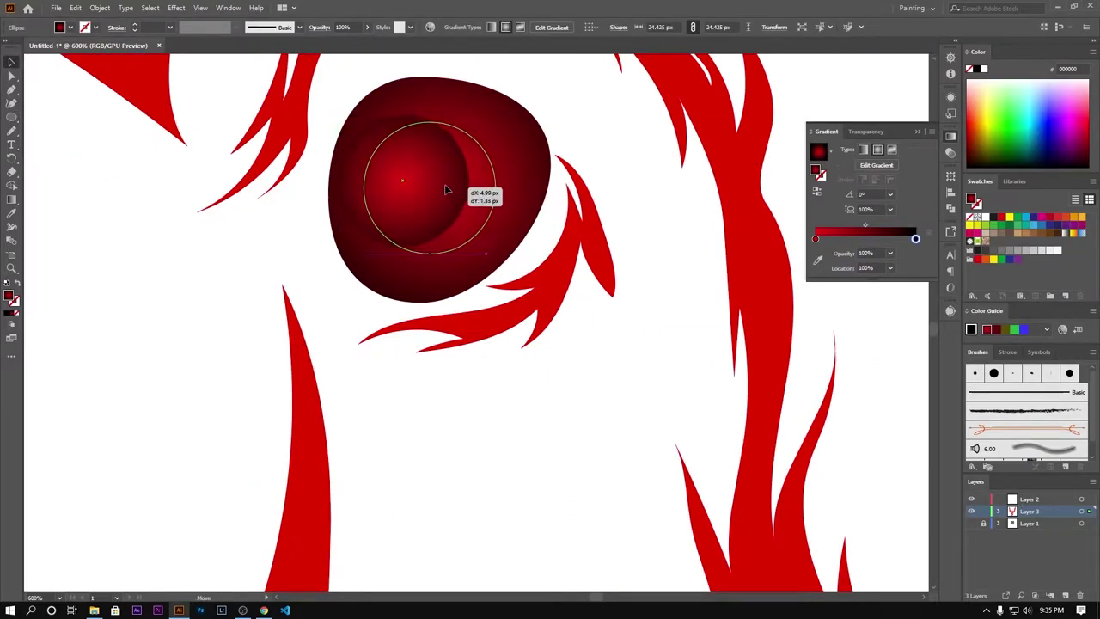
{"action": "double_click", "coordinate": [10, 296]}
{"action": "left_click", "coordinate": [669, 232]}
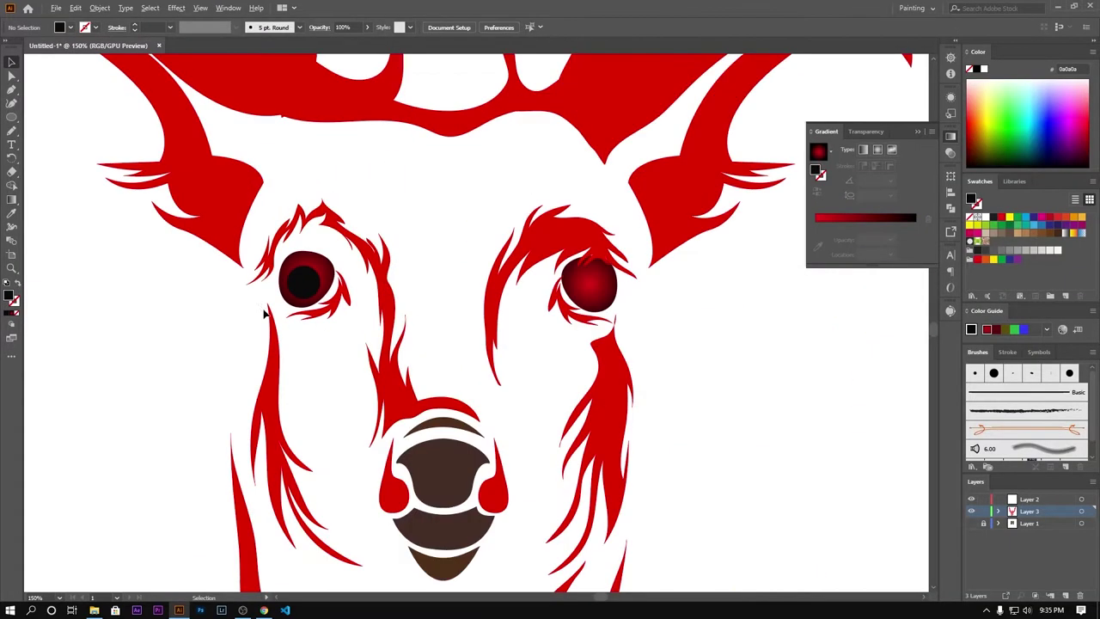
{"action": "key", "text": "l"}
{"action": "left_click_drag", "start_coordinate": [590, 287], "coordinate": [605, 299]}
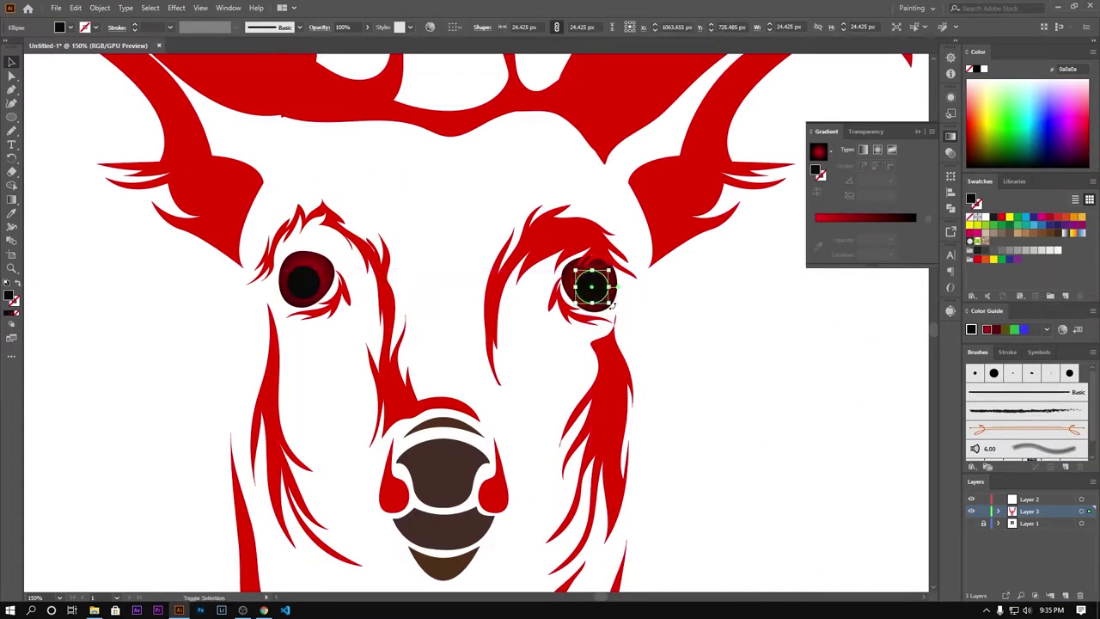
{"action": "left_click", "coordinate": [305, 279], "text": "ctrl"}
{"action": "key", "text": "ctrl+plus"}
{"action": "key", "text": "ctrl+plus"}
{"action": "key", "text": "Delete"}
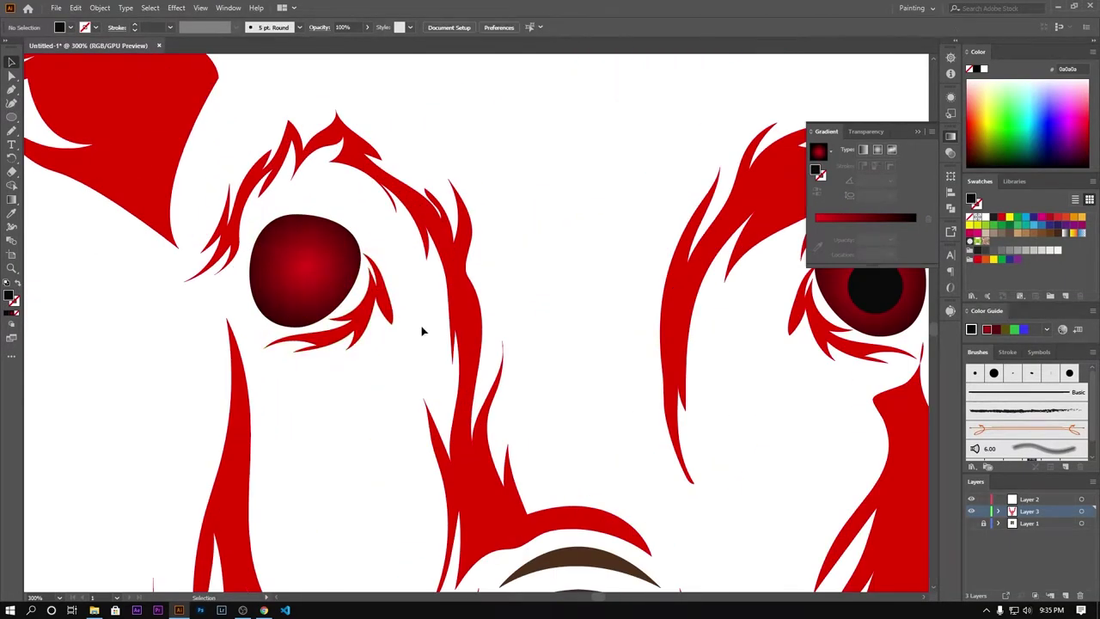
{"action": "mouse_move", "coordinate": [835, 308]}
{"action": "left_mouse_down"}
{"action": "mouse_move", "coordinate": [470, 307]}
{"action": "mouse_move", "coordinate": [269, 285]}
{"action": "left_mouse_up"}
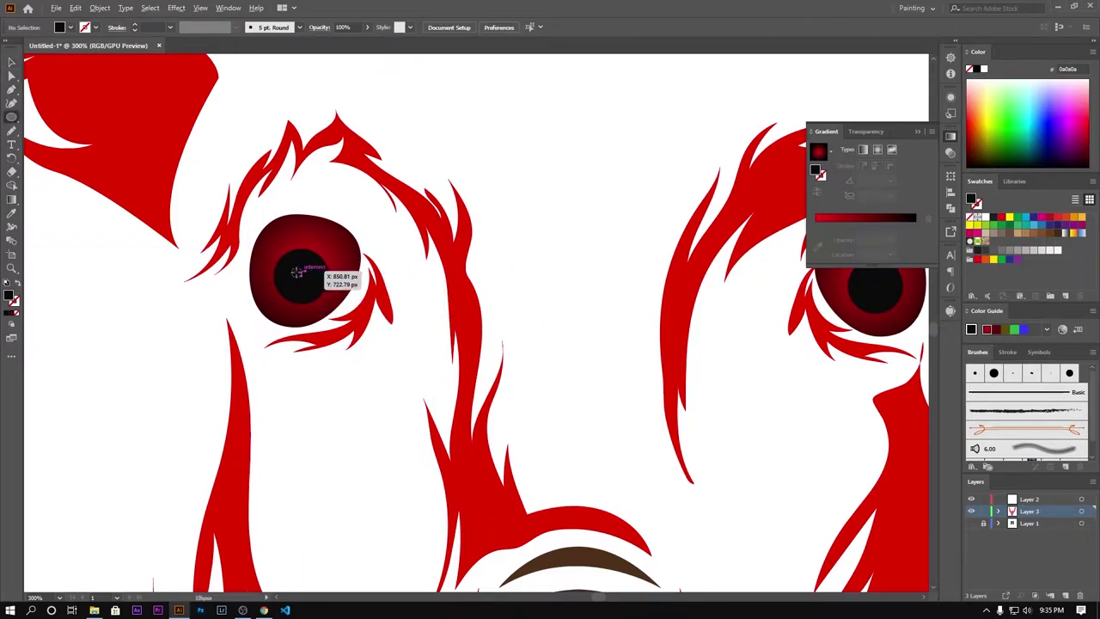
{"action": "key", "text": "ctrl+plus"}
{"action": "key", "text": "ctrl+plus"}
{"action": "key", "text": "ctrl+plus"}
Draw an ff9d00 orange highlight in the left pupil and copy it into the right pupil.
{"action": "left_click_drag", "start_coordinate": [322, 269], "coordinate": [331, 244]}
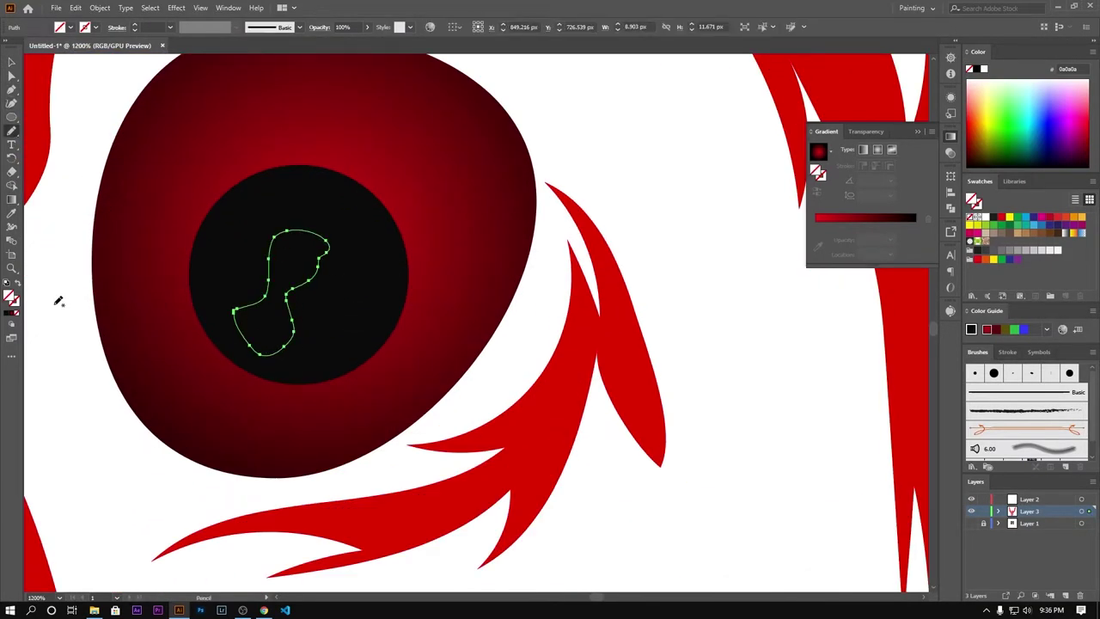
{"action": "double_click", "coordinate": [12, 298]}
{"action": "left_click", "coordinate": [640, 230]}
{"action": "key", "text": "v"}
{"action": "key", "text": "ctrl+minus"}
{"action": "key", "text": "ctrl+minus"}
{"action": "key", "text": "ctrl+minus"}
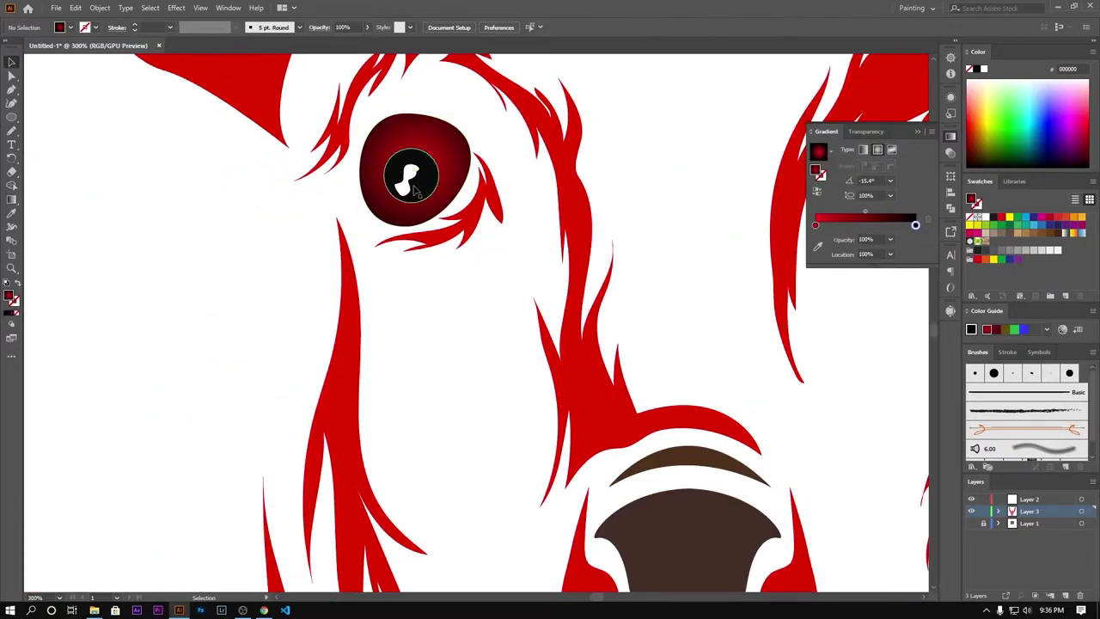
{"action": "double_click", "coordinate": [12, 298]}
{"action": "type", "text": "ff9d00"}
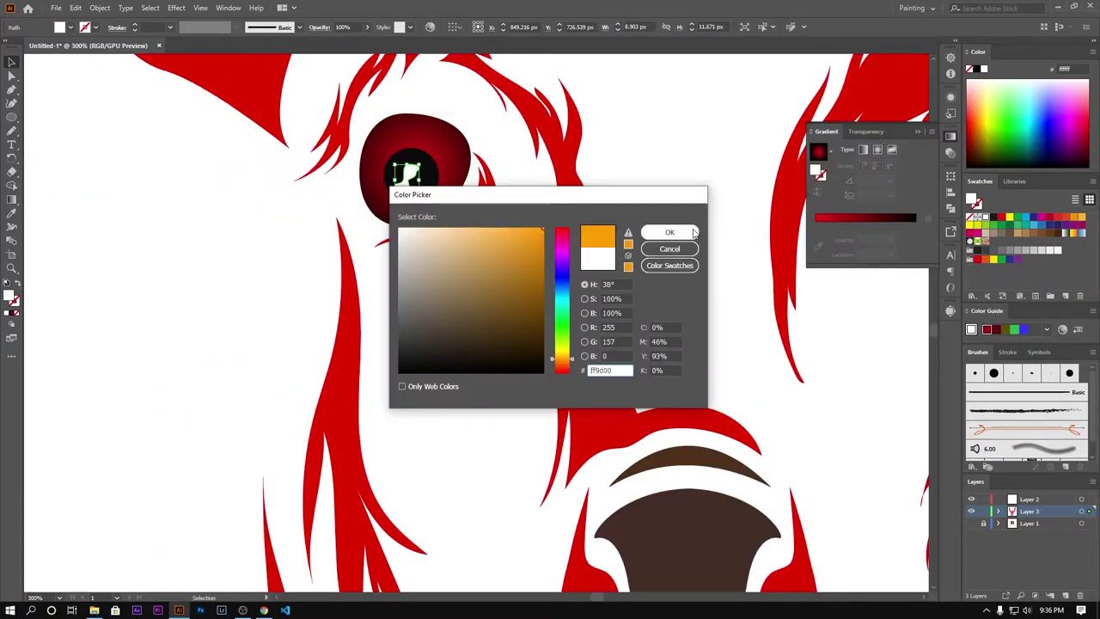
{"action": "key", "text": "Return"}
{"action": "scroll", "coordinate": [225, 266], "scroll_direction": "down", "scroll_amount": 3}
{"action": "scroll", "coordinate": [289, 239], "scroll_direction": "up", "scroll_amount": 2}
{"action": "scroll", "coordinate": [288, 230], "scroll_direction": "up", "scroll_amount": 1}
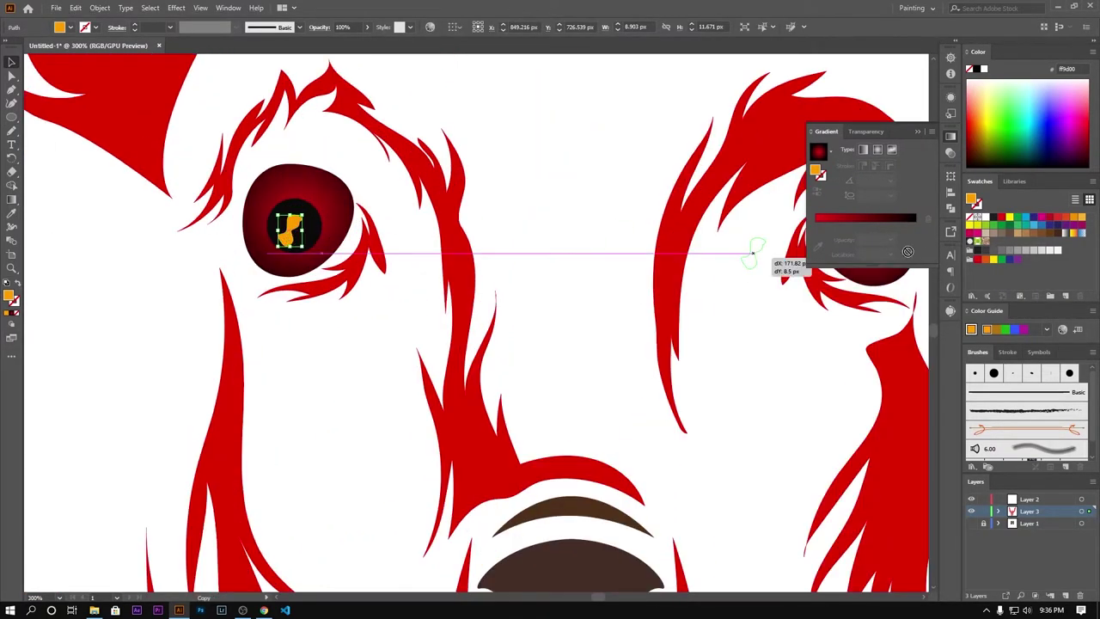
{"action": "left_click_drag", "start_coordinate": [289, 230], "coordinate": [712, 241]}
{"action": "left_click", "coordinate": [627, 364]}
Make Layer 2 the drawing target.
{"action": "scroll", "coordinate": [627, 364], "scroll_direction": "down", "scroll_amount": 2}
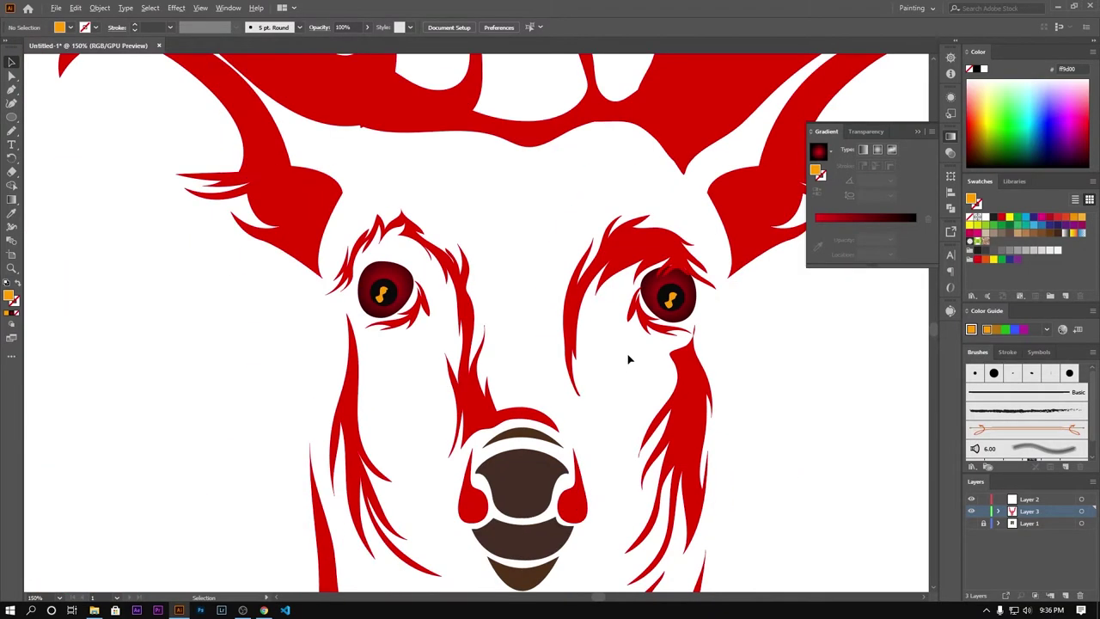
{"action": "scroll", "coordinate": [455, 194], "scroll_direction": "down", "scroll_amount": 2}
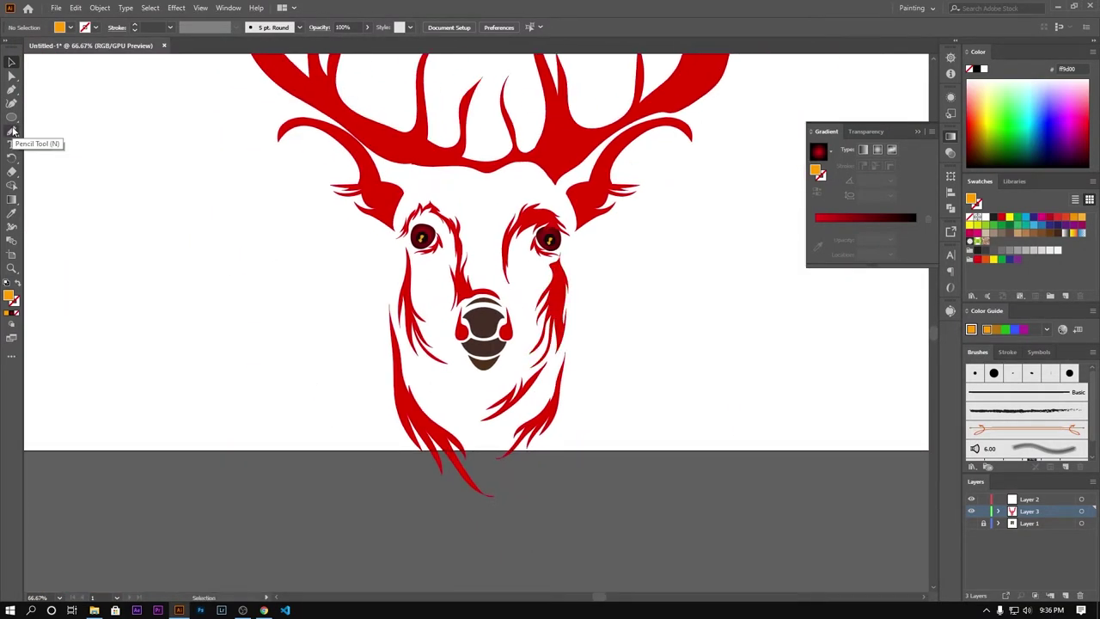
{"action": "scroll", "coordinate": [157, 214], "scroll_direction": "up", "scroll_amount": 2}
{"action": "left_click", "coordinate": [1031, 500]}
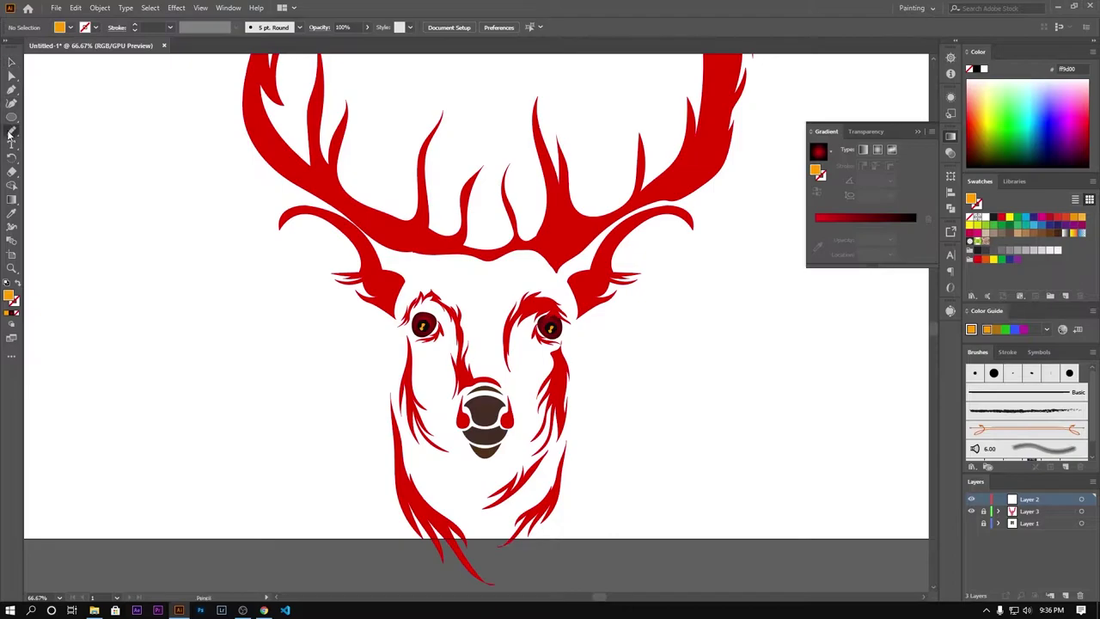
Trace an ff4e00 highlight along the left ear's inner edge and send it behind the antler.
{"action": "scroll", "coordinate": [297, 233], "scroll_direction": "up", "scroll_amount": 2}
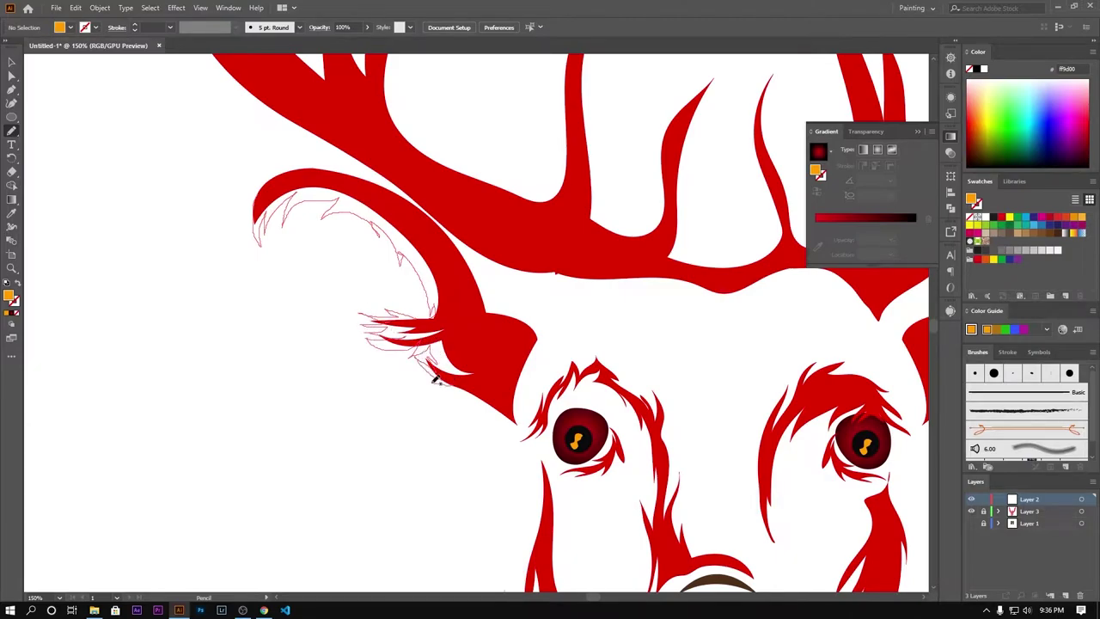
{"action": "left_click_drag", "start_coordinate": [260, 191], "coordinate": [261, 191]}
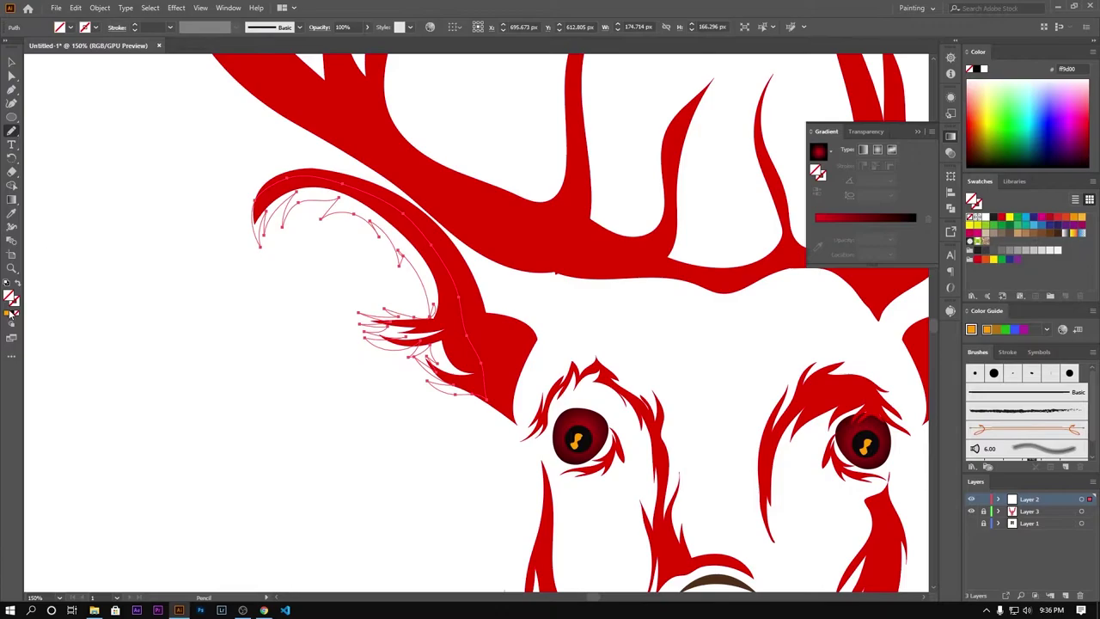
{"action": "left_click", "coordinate": [419, 163]}
{"action": "double_click", "coordinate": [9, 297]}
{"action": "left_click", "coordinate": [492, 260]}
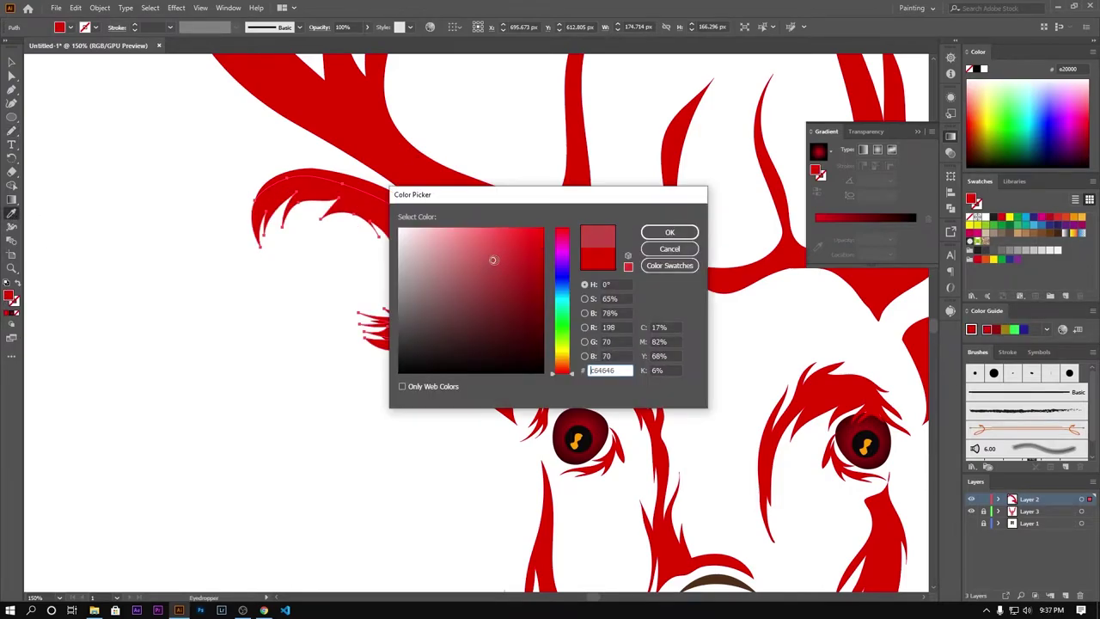
{"action": "left_click", "coordinate": [494, 239]}
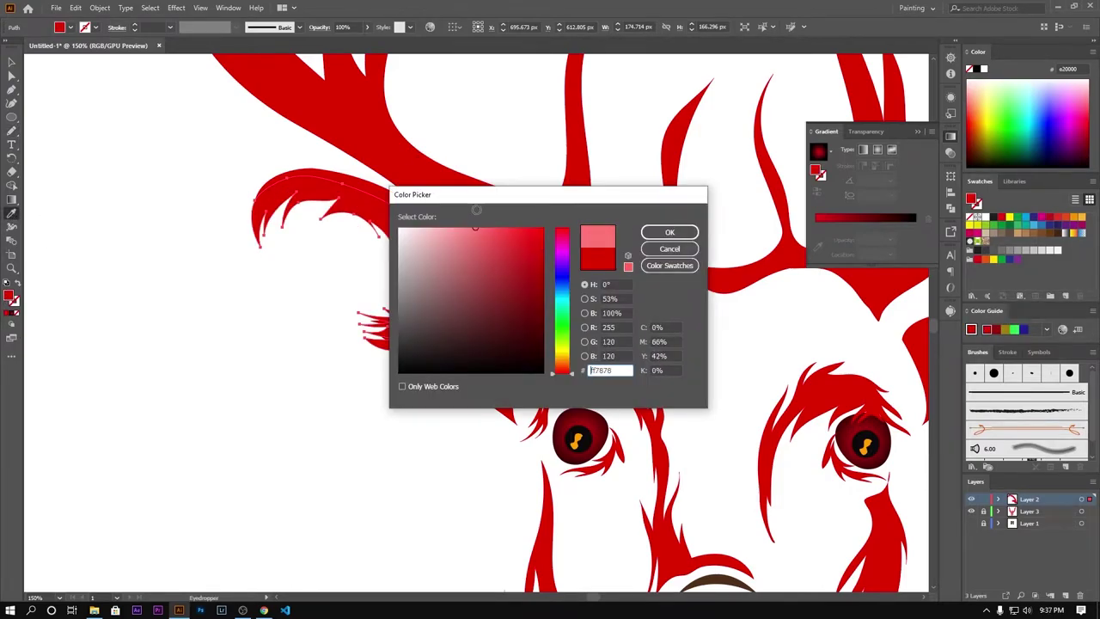
{"action": "left_click", "coordinate": [670, 232]}
{"action": "double_click", "coordinate": [10, 296]}
{"action": "type", "text": "ff4e00"}
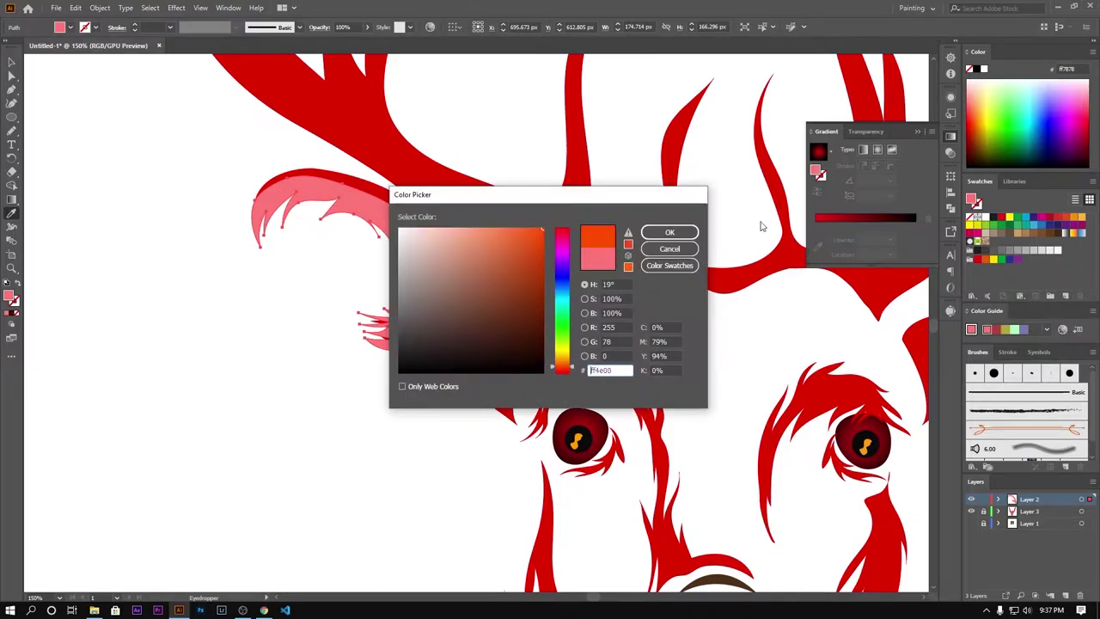
{"action": "key", "text": "Return"}
{"action": "key", "text": "ctrl+shift+a"}
{"action": "key", "text": "ctrl+bracketleft"}
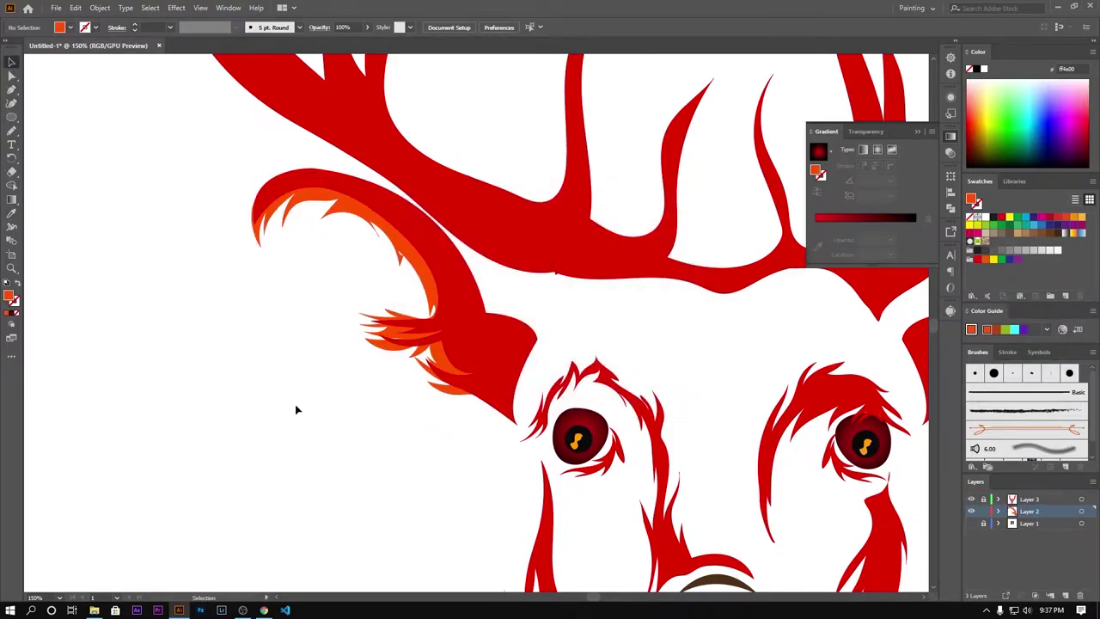
{"action": "key", "text": "ctrl+minus"}
{"action": "key", "text": "ctrl+minus"}
Trace a highlight path along the fur above the left eye and reselect it.
{"action": "scroll", "coordinate": [363, 332], "scroll_direction": "up", "scroll_amount": 3}
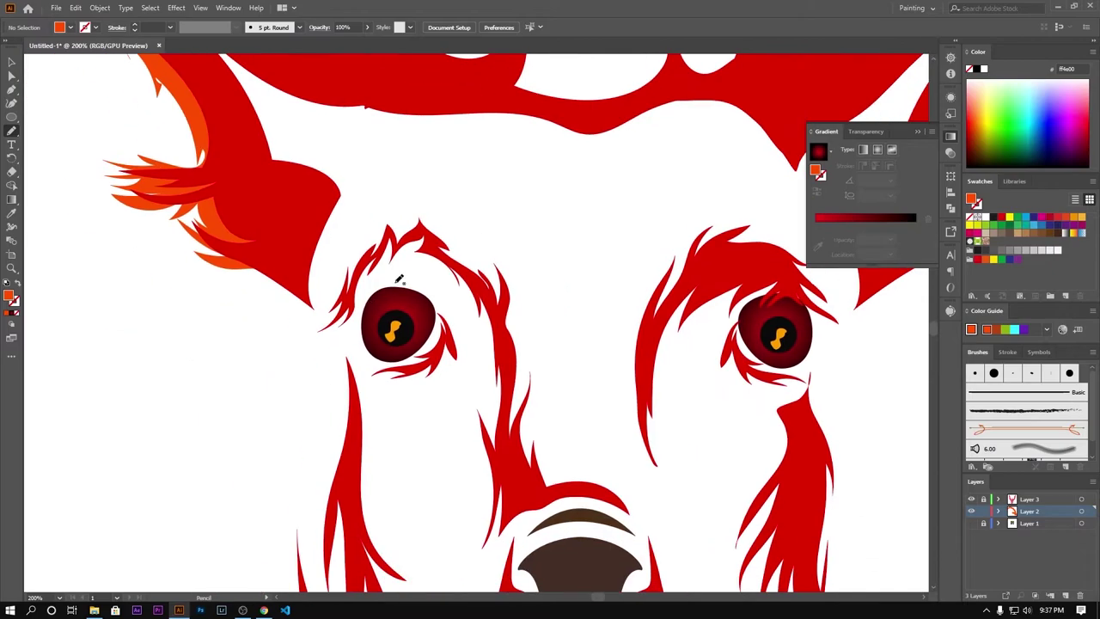
{"action": "scroll", "coordinate": [369, 284], "scroll_direction": "up", "scroll_amount": 3}
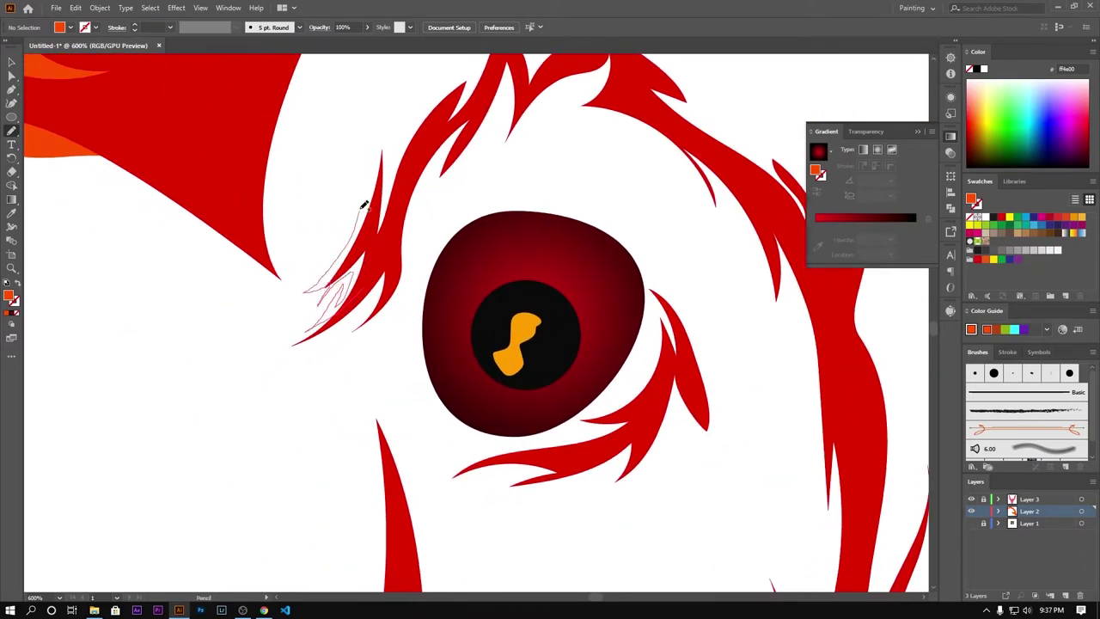
{"action": "left_click_drag", "start_coordinate": [481, 67], "coordinate": [449, 288]}
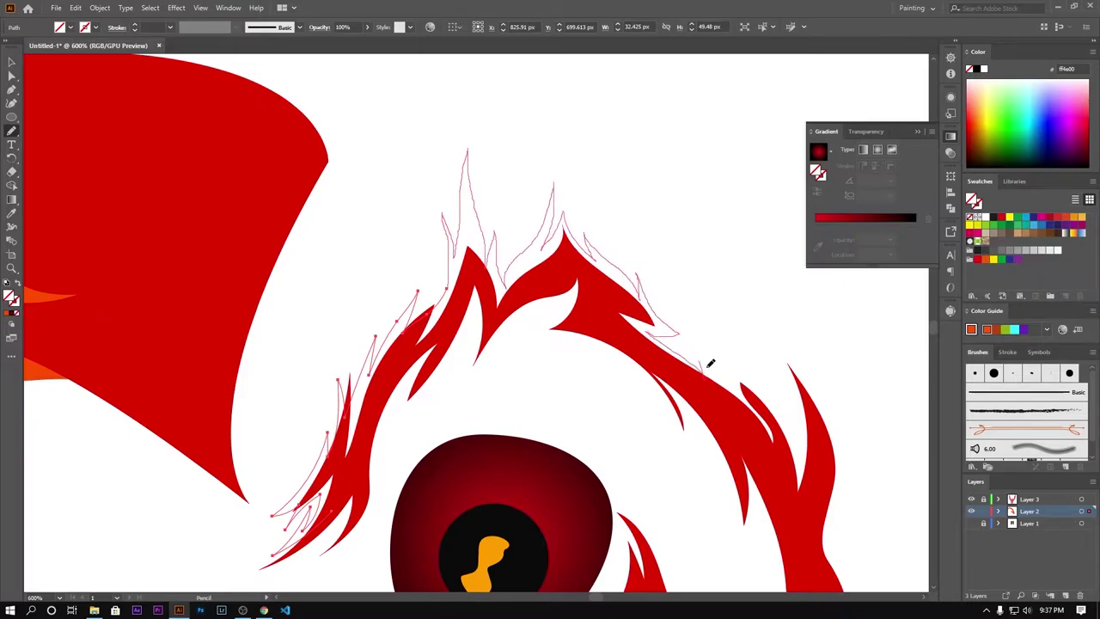
{"action": "left_click_drag", "start_coordinate": [794, 442], "coordinate": [581, 254]}
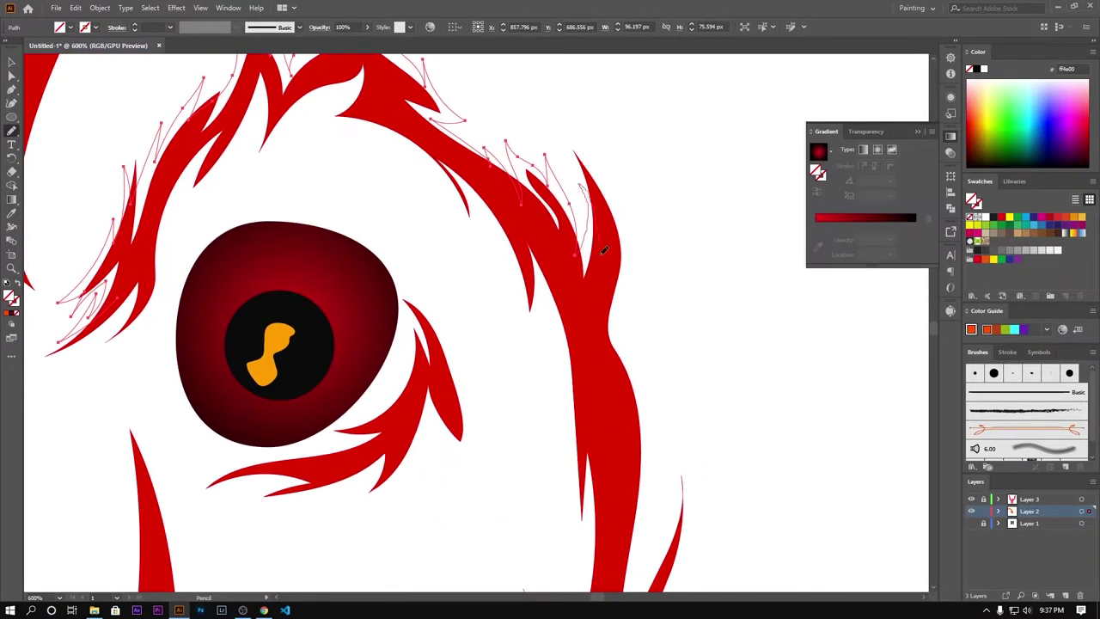
{"action": "left_click_drag", "start_coordinate": [661, 498], "coordinate": [679, 176]}
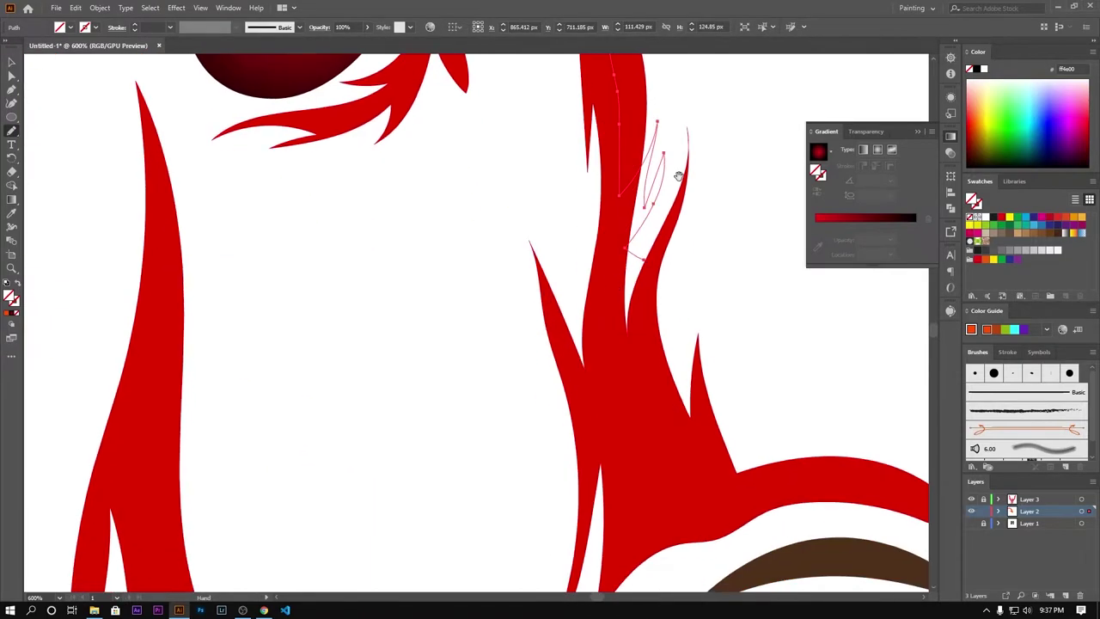
{"action": "key", "text": "a"}
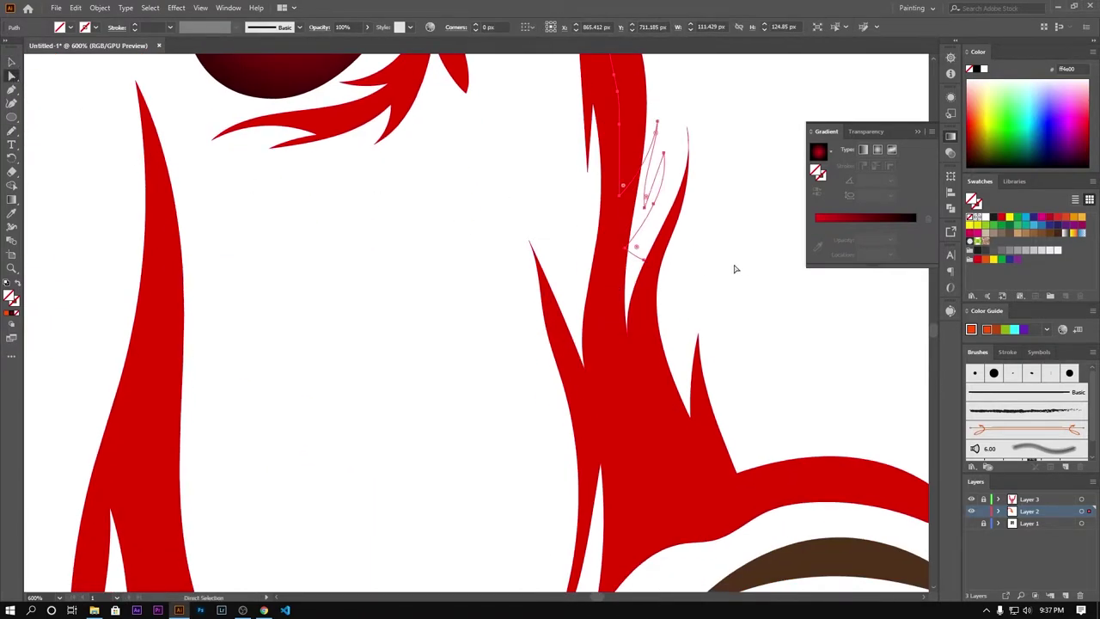
{"action": "left_click", "coordinate": [643, 260]}
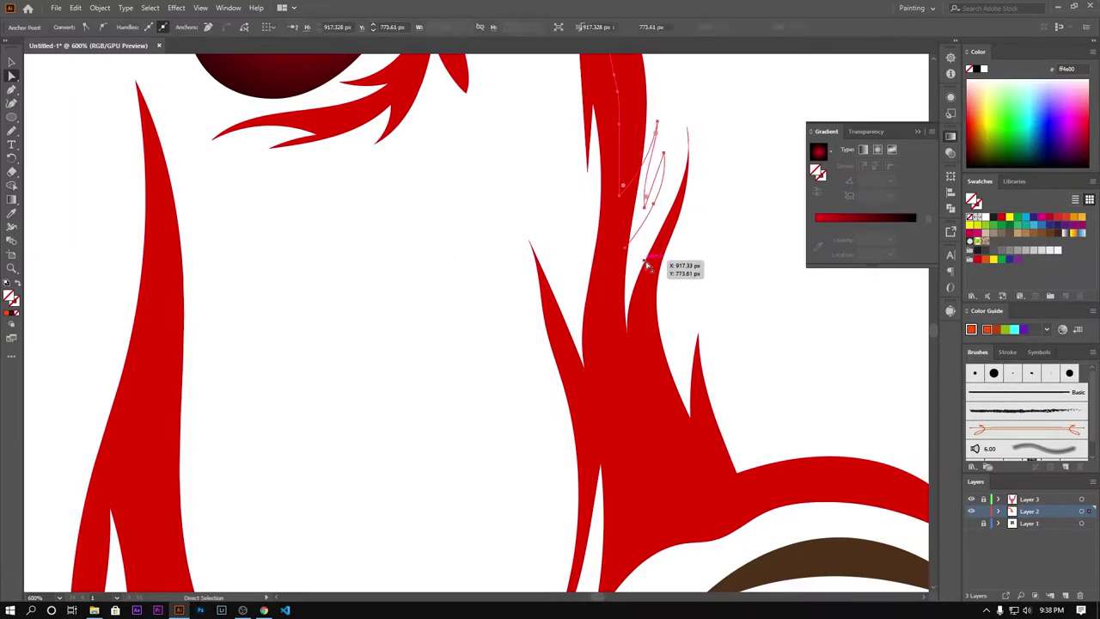
{"action": "left_click", "coordinate": [626, 252]}
{"action": "key", "text": "n"}
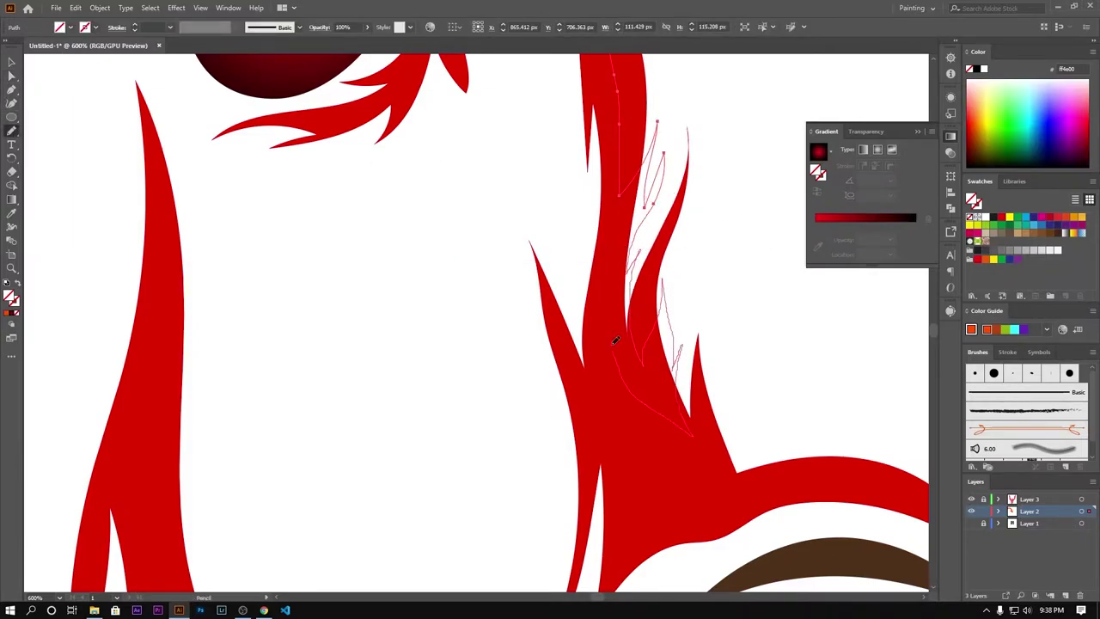
Pan and zoom around the fur surrounding the left eye.
{"action": "scroll", "coordinate": [618, 412], "scroll_direction": "down", "scroll_amount": 3}
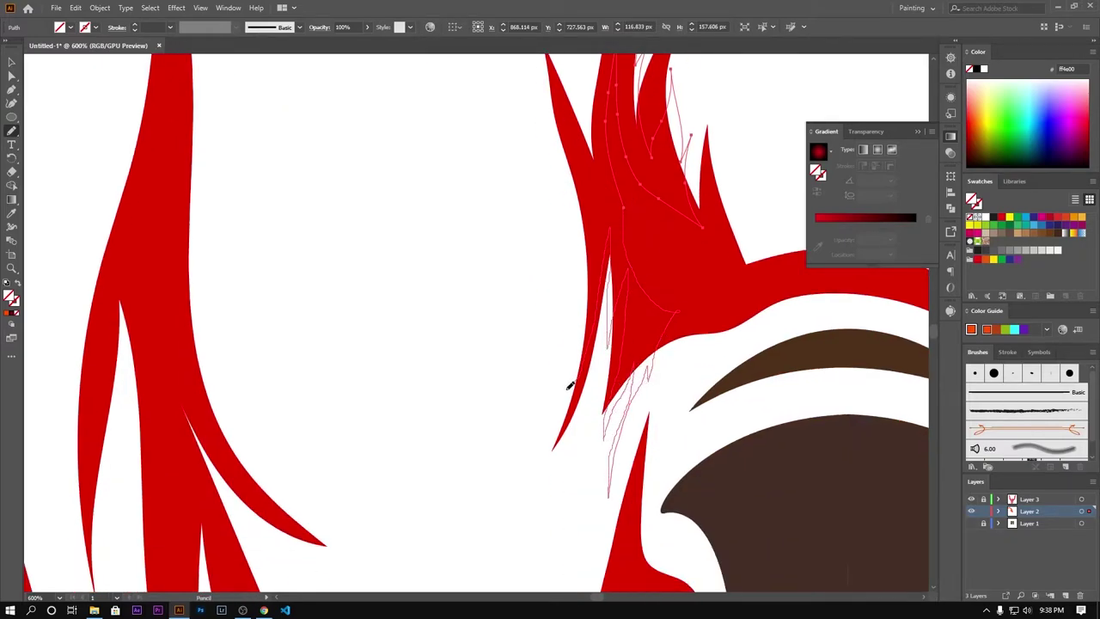
{"action": "scroll", "coordinate": [567, 434], "scroll_direction": "up", "scroll_amount": 3}
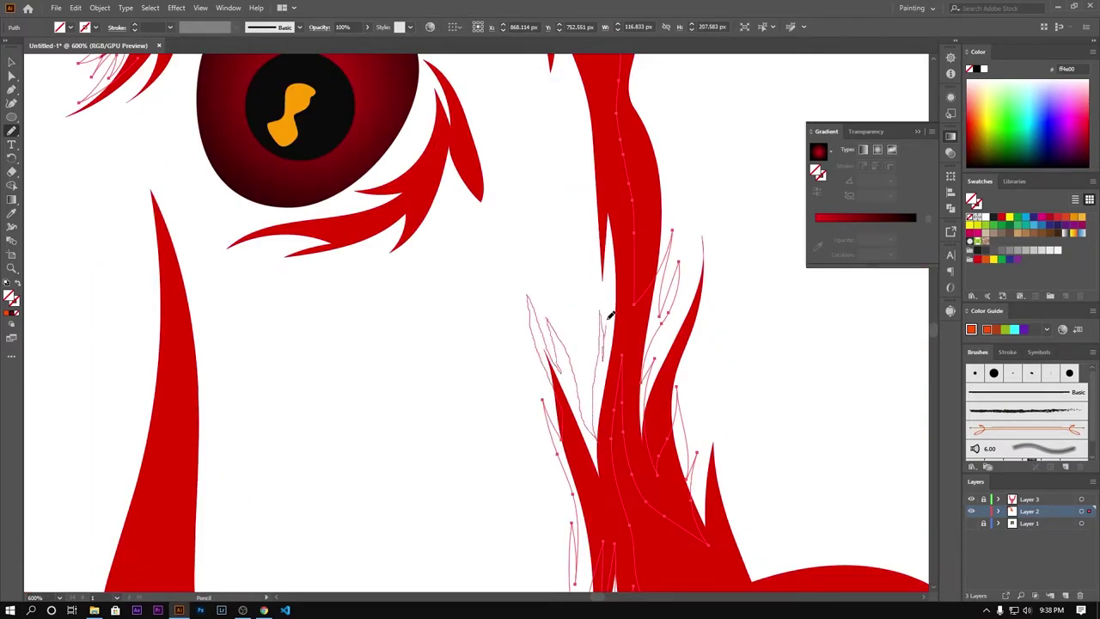
{"action": "scroll", "coordinate": [610, 315], "scroll_direction": "down", "scroll_amount": 3}
{"action": "scroll", "coordinate": [247, 325], "scroll_direction": "up", "scroll_amount": 3}
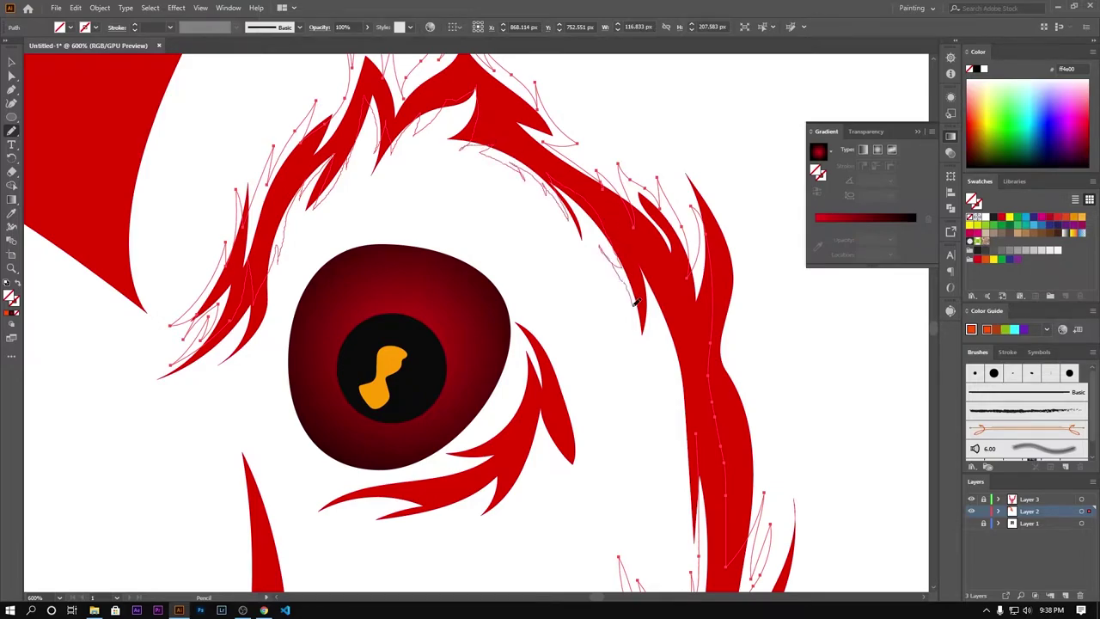
{"action": "left_click_drag", "start_coordinate": [645, 259], "coordinate": [580, 165]}
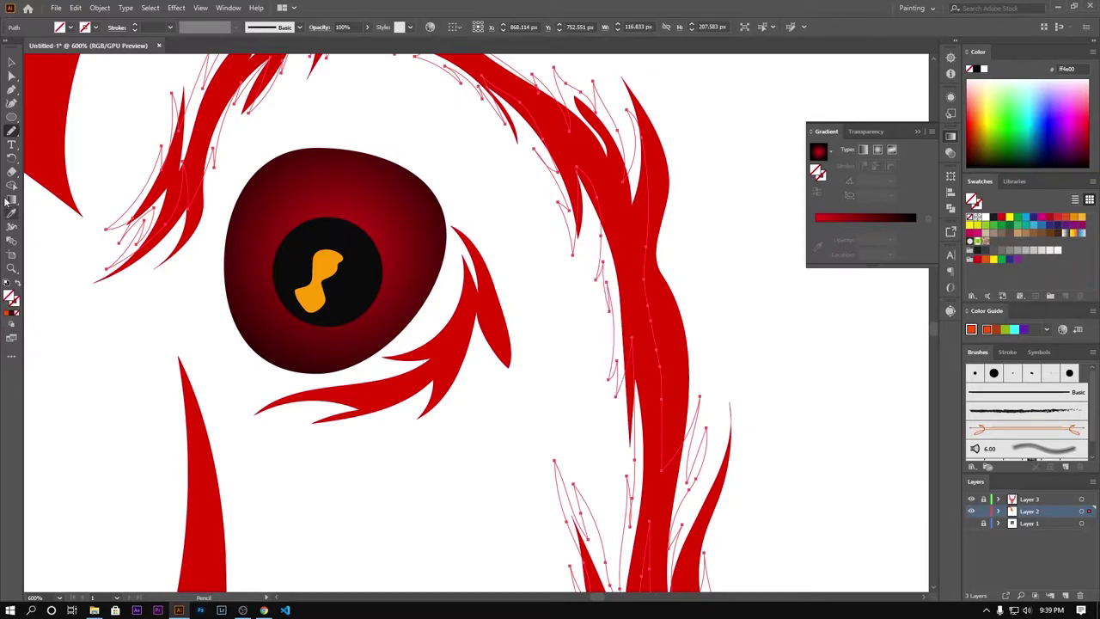
{"action": "key", "text": "ctrl+minus"}
{"action": "key", "text": "ctrl+minus"}
{"action": "key", "text": "ctrl+minus"}
{"action": "key", "text": "ctrl+minus"}
Trace Pencil highlight strands along the upper eyelid and brow fur.
{"action": "left_click_drag", "start_coordinate": [184, 319], "coordinate": [59, 267]}
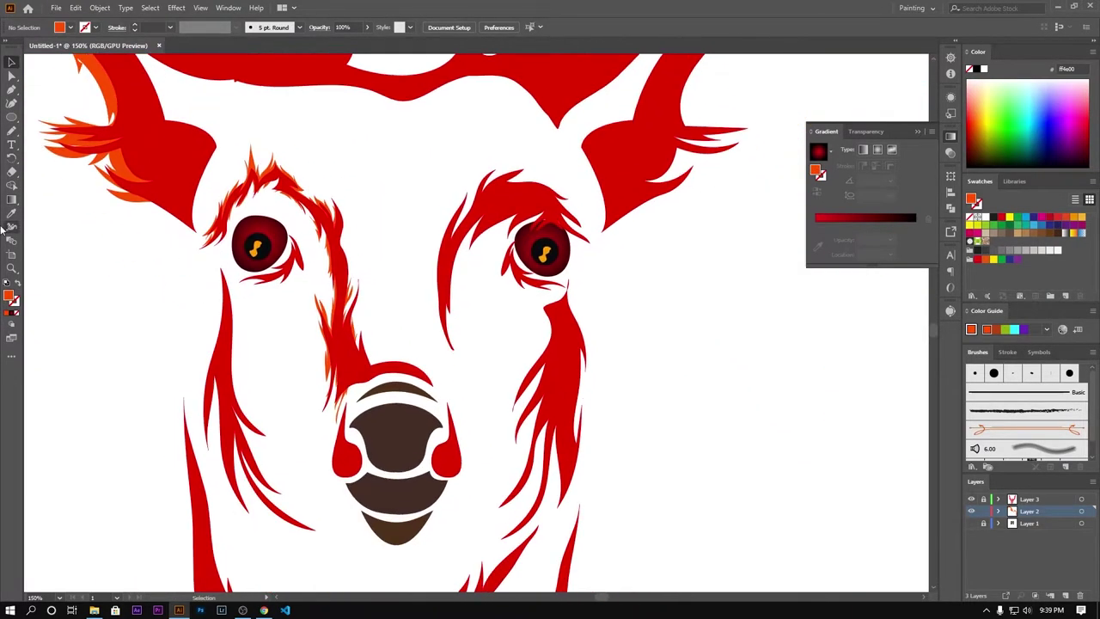
{"action": "left_click", "coordinate": [11, 131]}
{"action": "key", "text": "ctrl+plus"}
{"action": "key", "text": "ctrl+plus"}
{"action": "scroll", "coordinate": [413, 336], "scroll_direction": "down", "scroll_amount": 3}
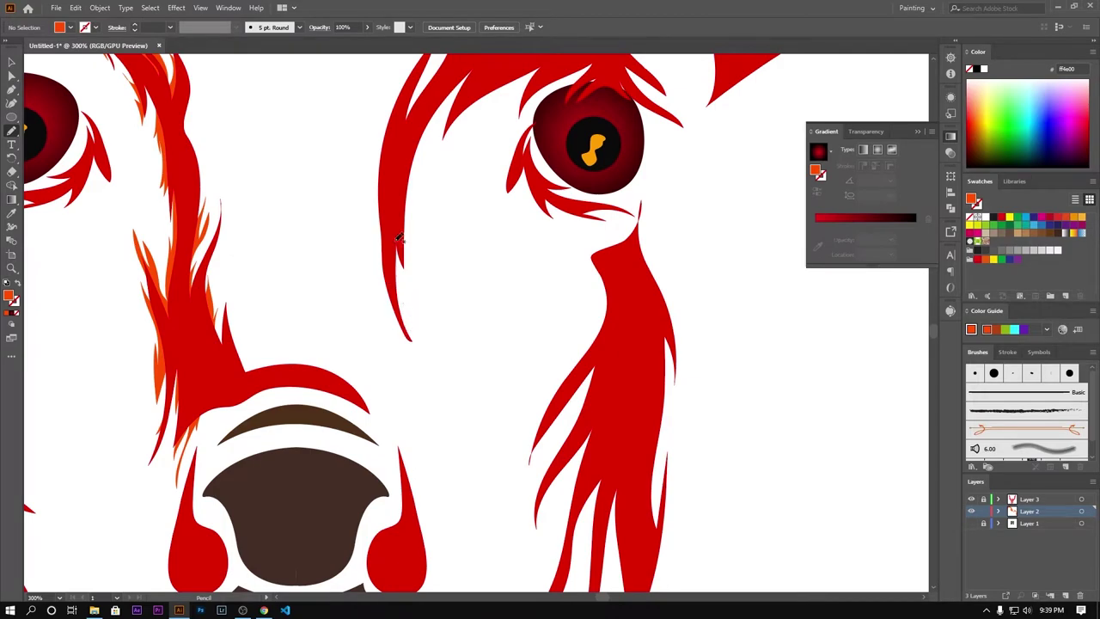
{"action": "left_click_drag", "start_coordinate": [401, 273], "coordinate": [398, 281]}
{"action": "scroll", "coordinate": [413, 153], "scroll_direction": "up", "scroll_amount": 3}
{"action": "left_click_drag", "start_coordinate": [602, 198], "coordinate": [665, 241]}
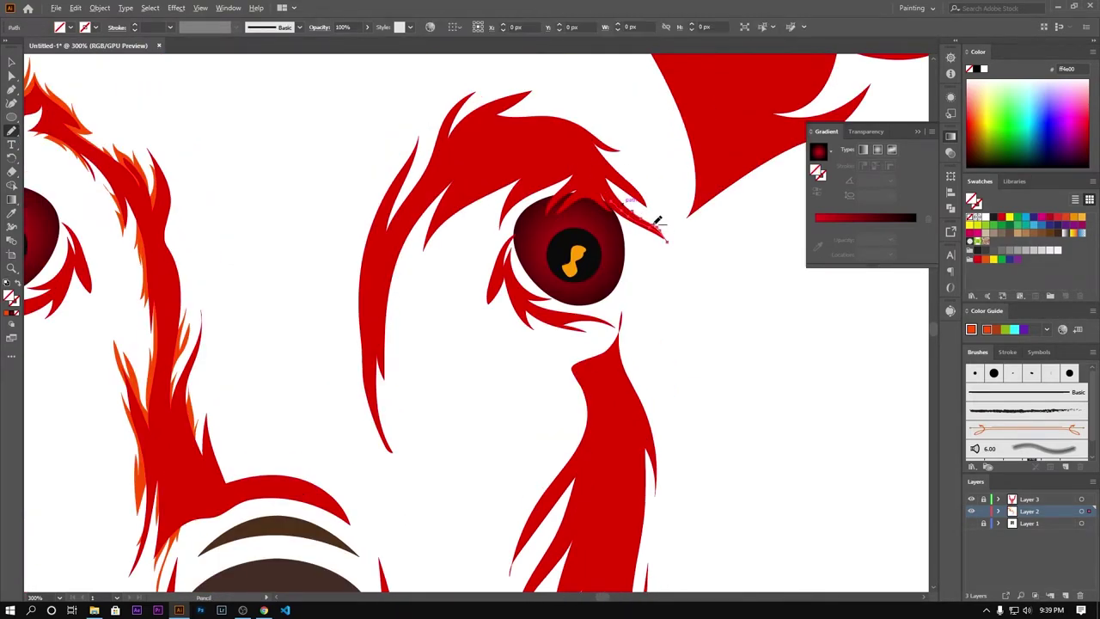
{"action": "key", "text": "ctrl+plus"}
{"action": "key", "text": "ctrl+plus"}
{"action": "key", "text": "ctrl+plus"}
{"action": "mouse_move", "coordinate": [467, 184]}
{"action": "left_mouse_down"}
{"action": "mouse_move", "coordinate": [510, 197]}
{"action": "mouse_move", "coordinate": [447, 152]}
{"action": "mouse_move", "coordinate": [456, 144]}
{"action": "mouse_move", "coordinate": [402, 59]}
{"action": "left_mouse_up"}
{"action": "scroll", "coordinate": [405, 250], "scroll_direction": "up", "scroll_amount": 5}
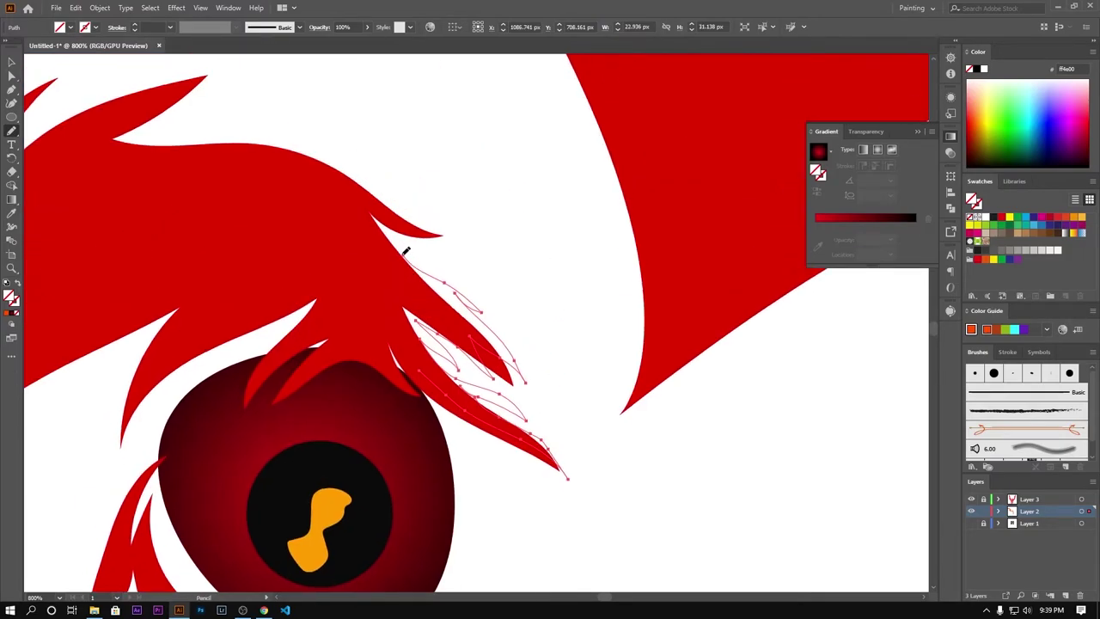
{"action": "left_click_drag", "start_coordinate": [424, 257], "coordinate": [464, 245]}
{"action": "left_click_drag", "start_coordinate": [367, 198], "coordinate": [362, 177]}
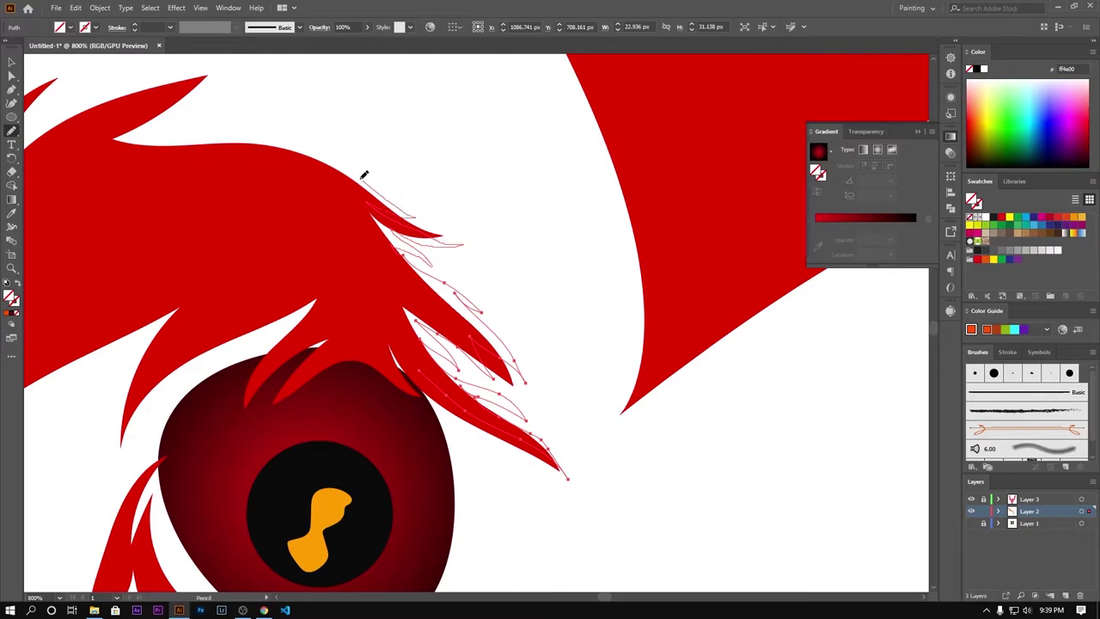
Trace highlight strands along the outer and inner edges of the brow hair strands.
{"action": "scroll", "coordinate": [270, 138], "scroll_direction": "up", "scroll_amount": 3}
{"action": "scroll", "coordinate": [270, 137], "scroll_direction": "left", "scroll_amount": 8}
{"action": "left_click_drag", "start_coordinate": [506, 294], "coordinate": [412, 276]}
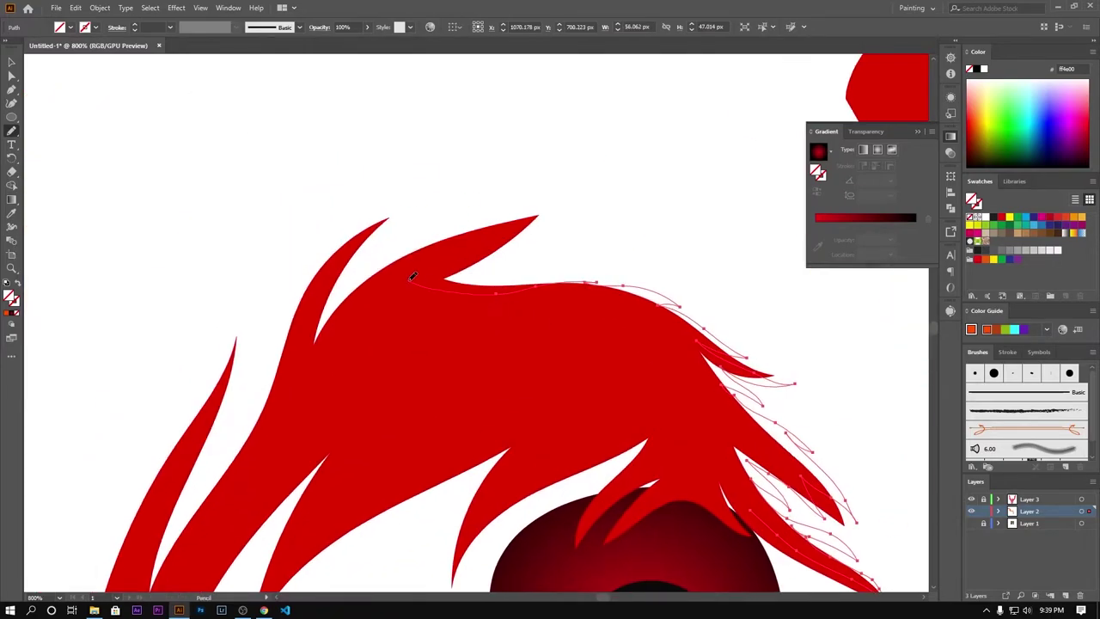
{"action": "left_click_drag", "start_coordinate": [548, 149], "coordinate": [412, 232]}
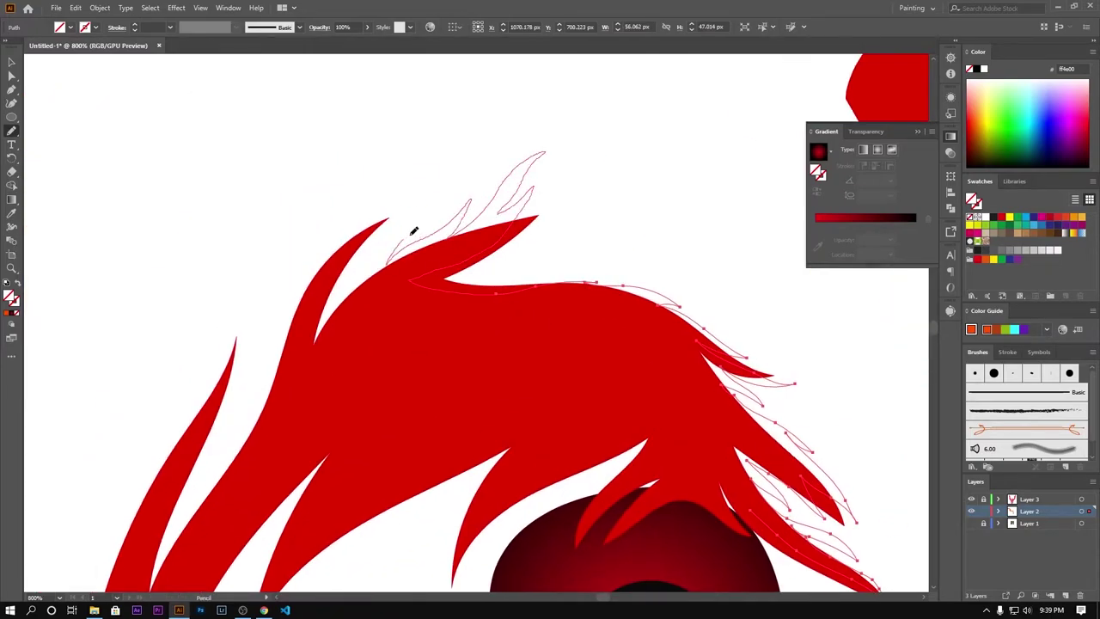
{"action": "left_click_drag", "start_coordinate": [322, 366], "coordinate": [370, 224]}
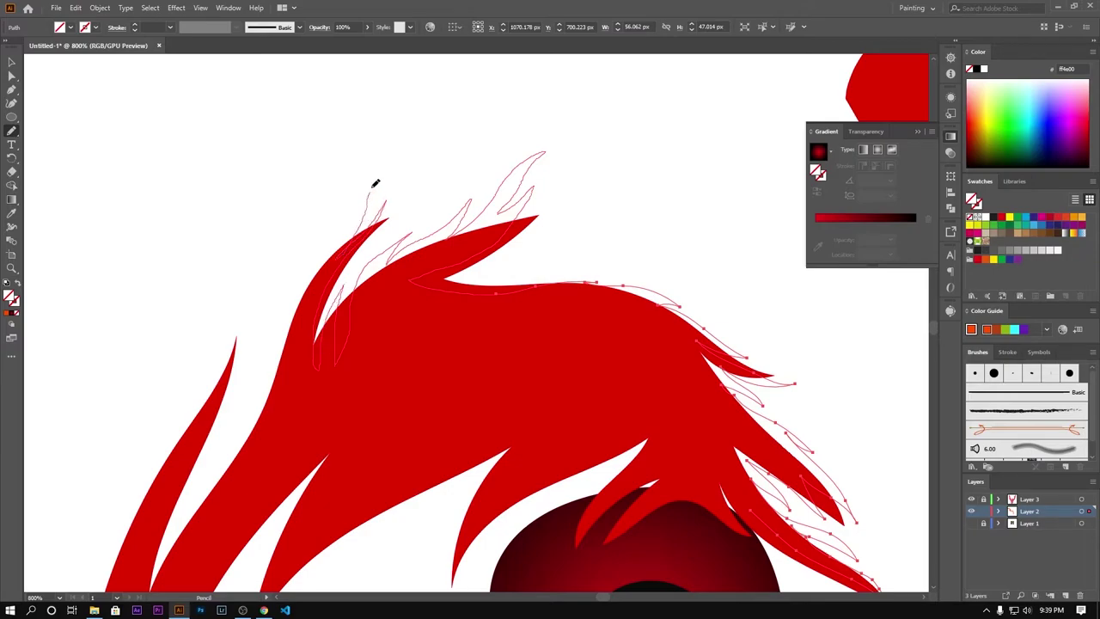
{"action": "mouse_move", "coordinate": [374, 183]}
{"action": "left_mouse_down"}
{"action": "mouse_move", "coordinate": [300, 289]}
{"action": "mouse_move", "coordinate": [262, 403]}
{"action": "left_mouse_up"}
{"action": "left_click_drag", "start_coordinate": [182, 529], "coordinate": [216, 441]}
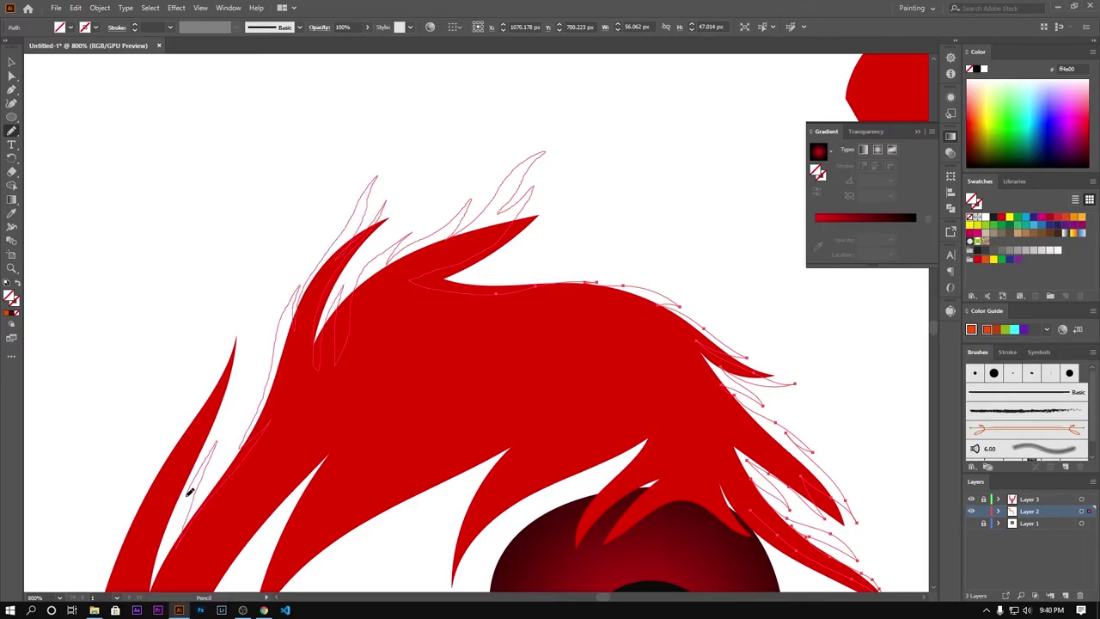
Trace more highlight strands along the left edges of the brow fur.
{"action": "left_click_drag", "start_coordinate": [159, 583], "coordinate": [263, 398]}
{"action": "mouse_move", "coordinate": [358, 91]}
{"action": "left_mouse_down"}
{"action": "mouse_move", "coordinate": [348, 129]}
{"action": "mouse_move", "coordinate": [304, 177]}
{"action": "mouse_move", "coordinate": [215, 402]}
{"action": "left_mouse_up"}
{"action": "left_click_drag", "start_coordinate": [219, 485], "coordinate": [287, 162]}
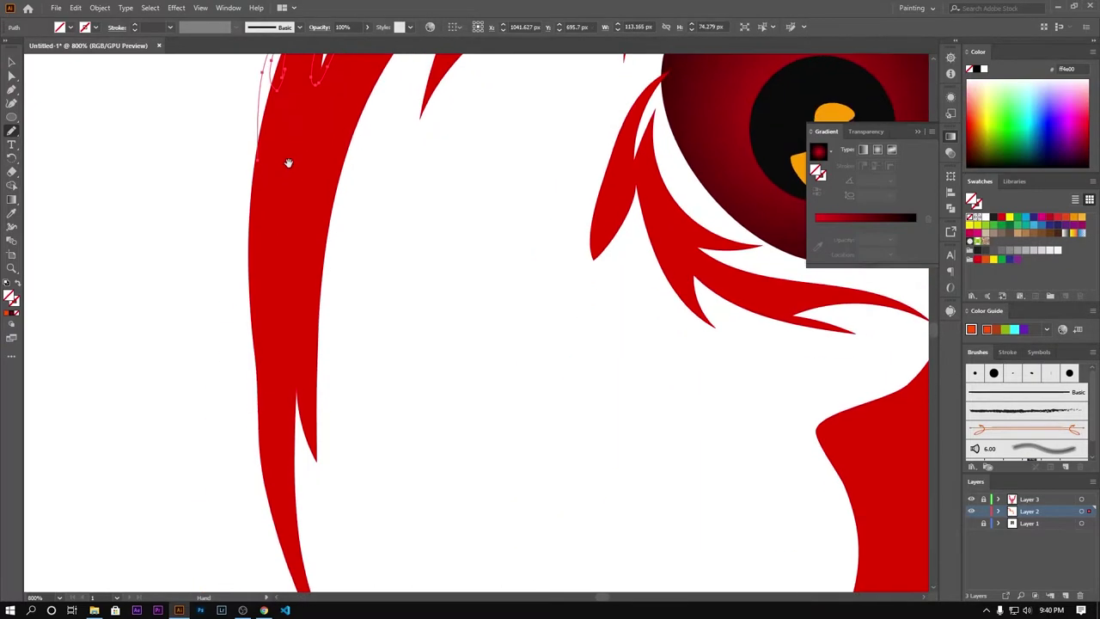
{"action": "mouse_move", "coordinate": [240, 225]}
{"action": "left_mouse_down"}
{"action": "mouse_move", "coordinate": [246, 346]}
{"action": "mouse_move", "coordinate": [265, 404]}
{"action": "mouse_move", "coordinate": [271, 213]}
{"action": "left_mouse_up"}
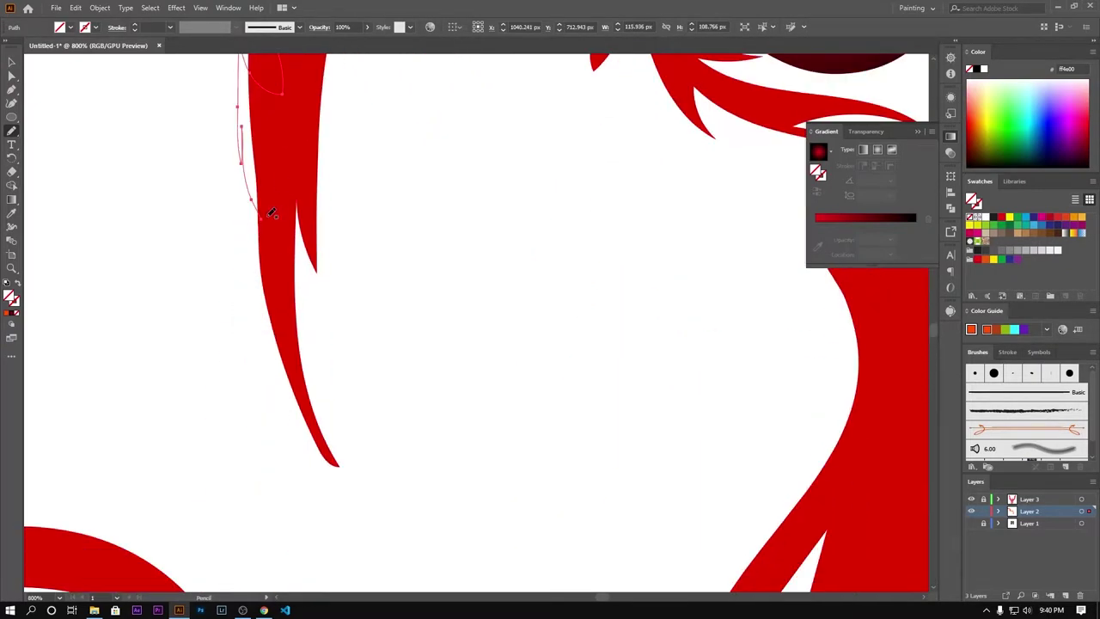
{"action": "left_click_drag", "start_coordinate": [255, 249], "coordinate": [301, 395]}
{"action": "left_click_drag", "start_coordinate": [341, 460], "coordinate": [339, 464]}
{"action": "mouse_move", "coordinate": [256, 278]}
{"action": "left_mouse_down"}
{"action": "mouse_move", "coordinate": [291, 427]}
{"action": "mouse_move", "coordinate": [338, 459]}
{"action": "mouse_move", "coordinate": [307, 368]}
{"action": "mouse_move", "coordinate": [297, 182]}
{"action": "mouse_move", "coordinate": [320, 308]}
{"action": "left_mouse_up"}
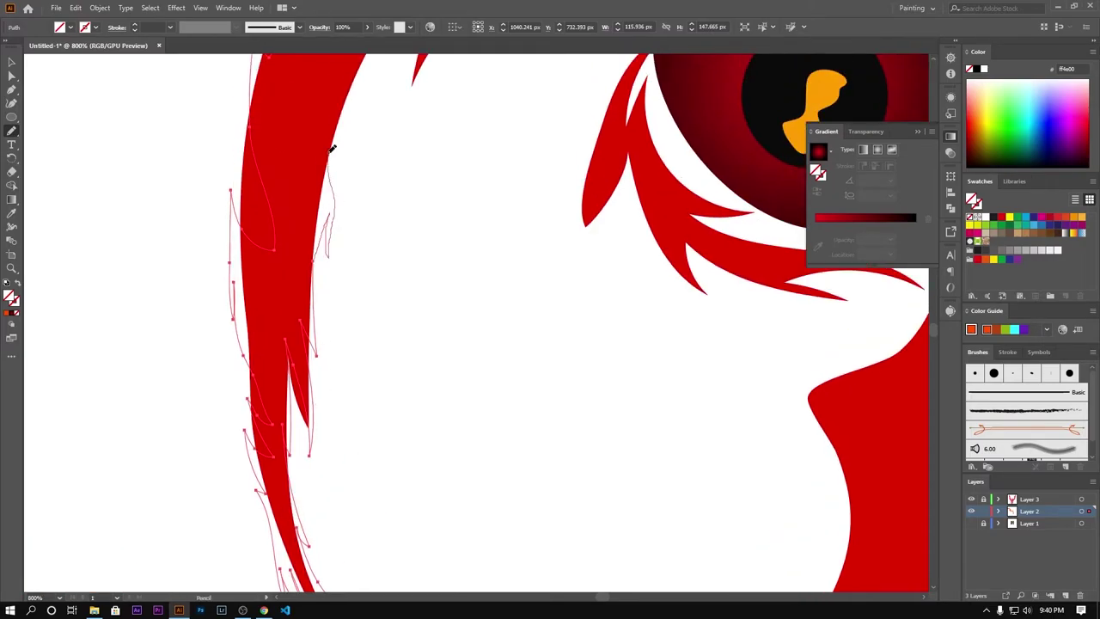
{"action": "mouse_move", "coordinate": [332, 148]}
{"action": "left_mouse_down"}
{"action": "mouse_move", "coordinate": [216, 492]}
{"action": "mouse_move", "coordinate": [347, 233]}
{"action": "left_mouse_up"}
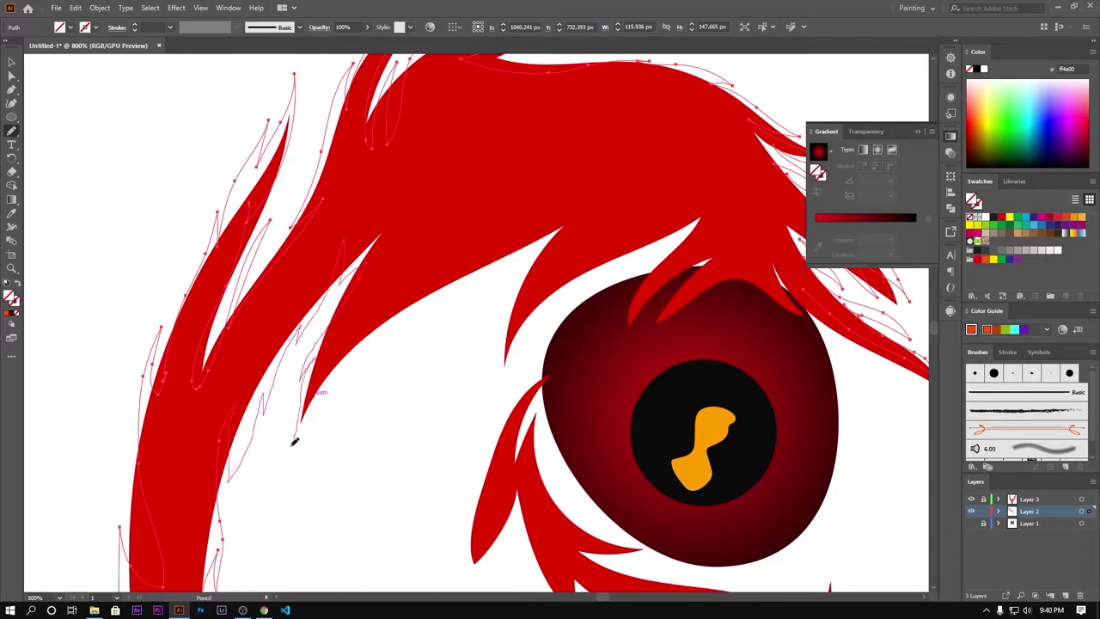
{"action": "mouse_move", "coordinate": [472, 280]}
{"action": "left_mouse_down"}
{"action": "mouse_move", "coordinate": [511, 270]}
{"action": "mouse_move", "coordinate": [499, 387]}
{"action": "left_mouse_up"}
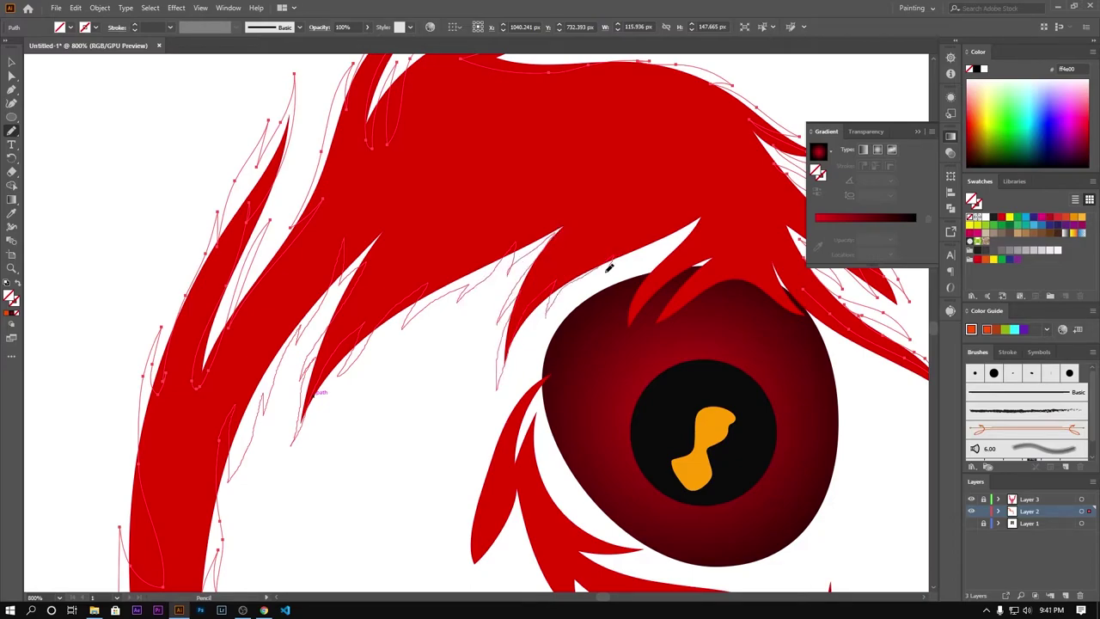
{"action": "scroll", "coordinate": [673, 228], "scroll_direction": "right", "scroll_amount": 3}
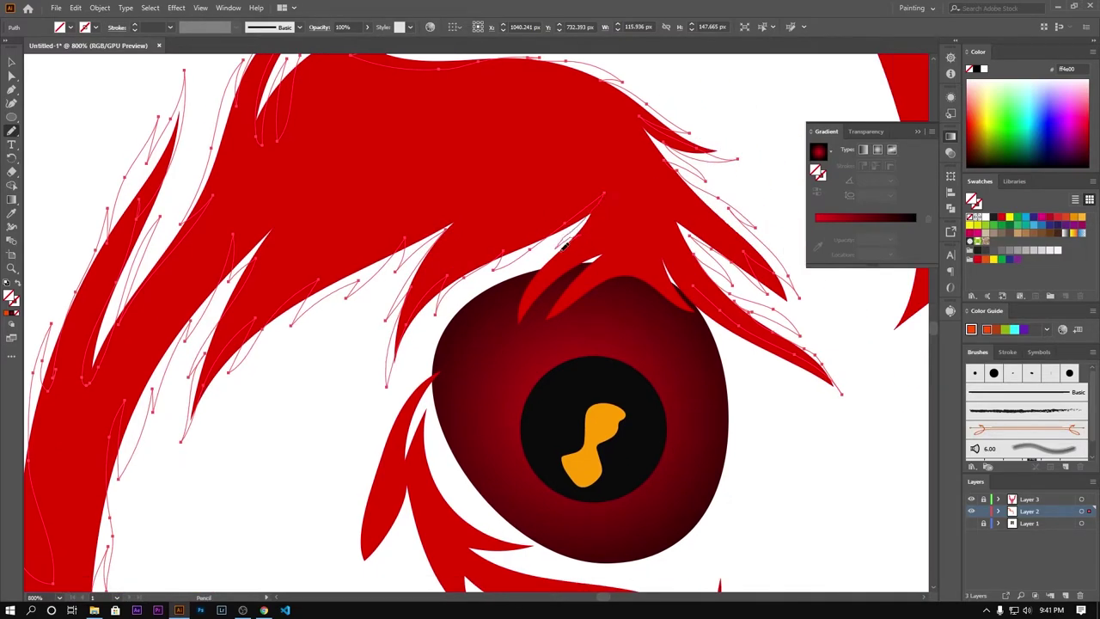
{"action": "left_click_drag", "start_coordinate": [585, 252], "coordinate": [536, 338]}
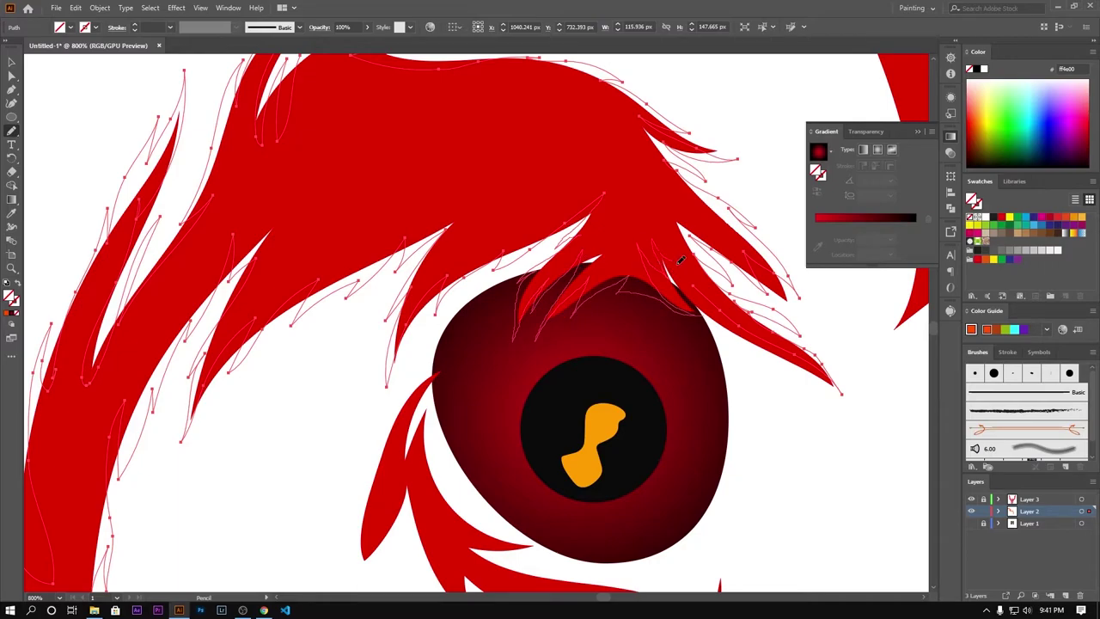
Convert the new brow strands to orange fills and deselect them.
{"action": "key", "text": "v"}
{"action": "key", "text": "ctrl+shift+a"}
{"action": "key", "text": "ctrl+minus"}
{"action": "key", "text": "ctrl+minus"}
{"action": "key", "text": "ctrl+minus"}
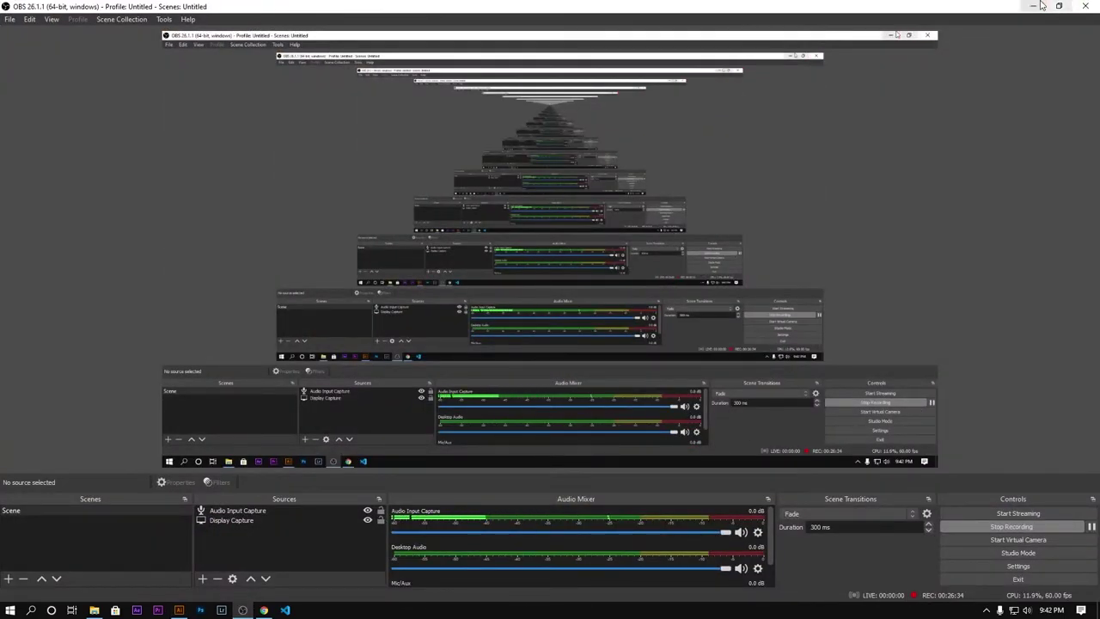
{"action": "left_click_drag", "start_coordinate": [255, 510], "coordinate": [273, 474]}
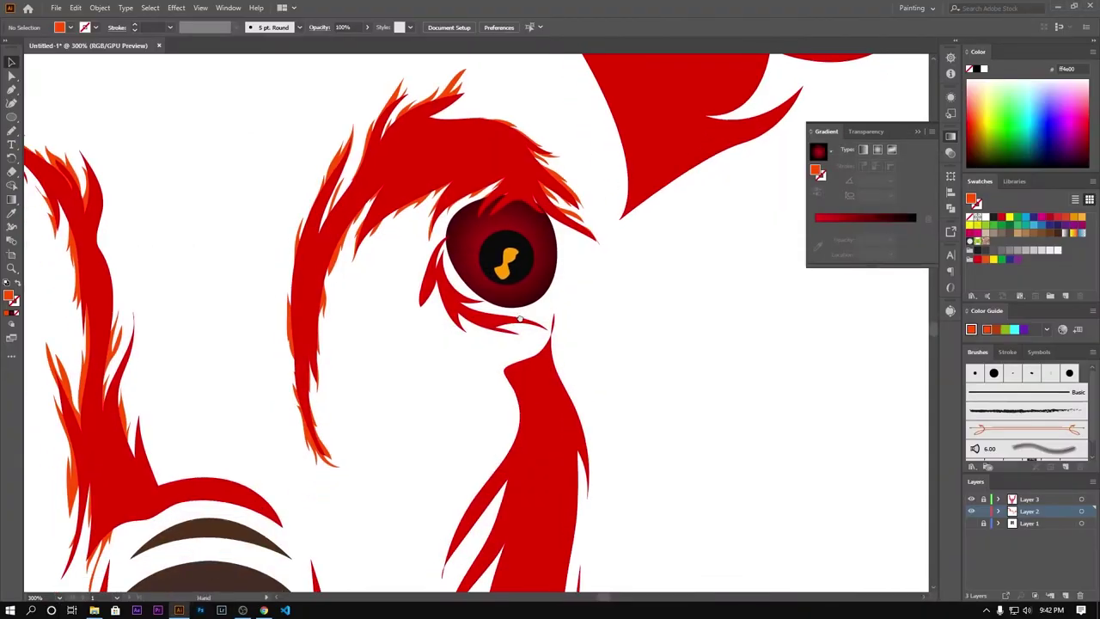
Draw highlight strands along the lower lashes beneath the eye.
{"action": "key", "text": "n"}
{"action": "key", "text": "ctrl+plus"}
{"action": "key", "text": "ctrl+plus"}
{"action": "scroll", "coordinate": [520, 297], "scroll_direction": "up", "scroll_amount": 3}
{"action": "left_click_drag", "start_coordinate": [436, 210], "coordinate": [362, 363]}
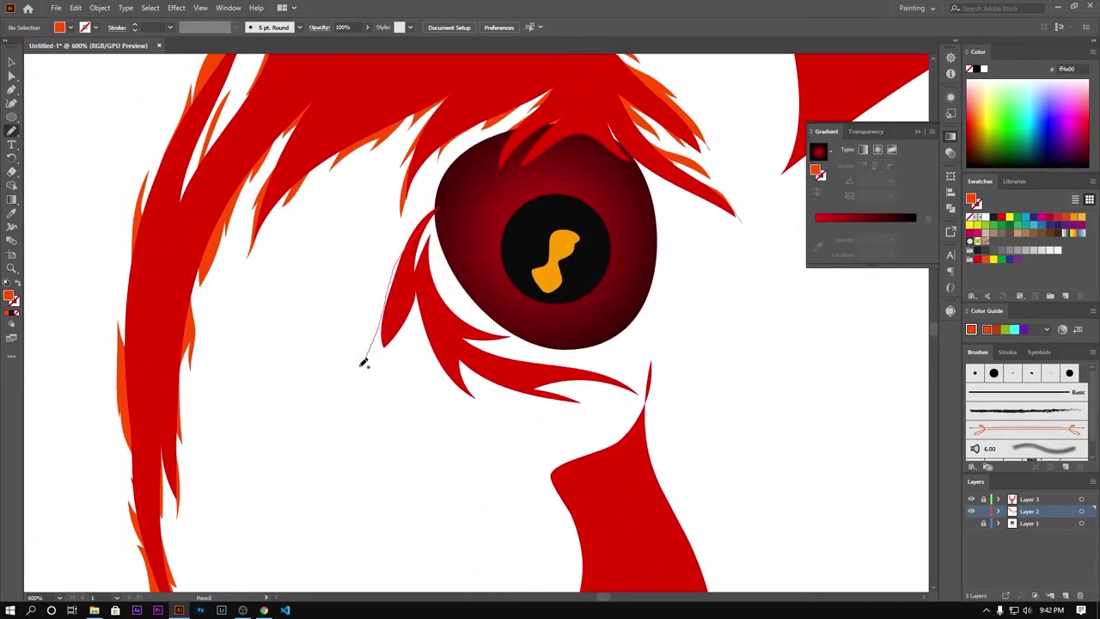
{"action": "mouse_move", "coordinate": [394, 319]}
{"action": "left_mouse_down"}
{"action": "mouse_move", "coordinate": [388, 375]}
{"action": "mouse_move", "coordinate": [434, 387]}
{"action": "mouse_move", "coordinate": [468, 421]}
{"action": "mouse_move", "coordinate": [552, 403]}
{"action": "left_mouse_up"}
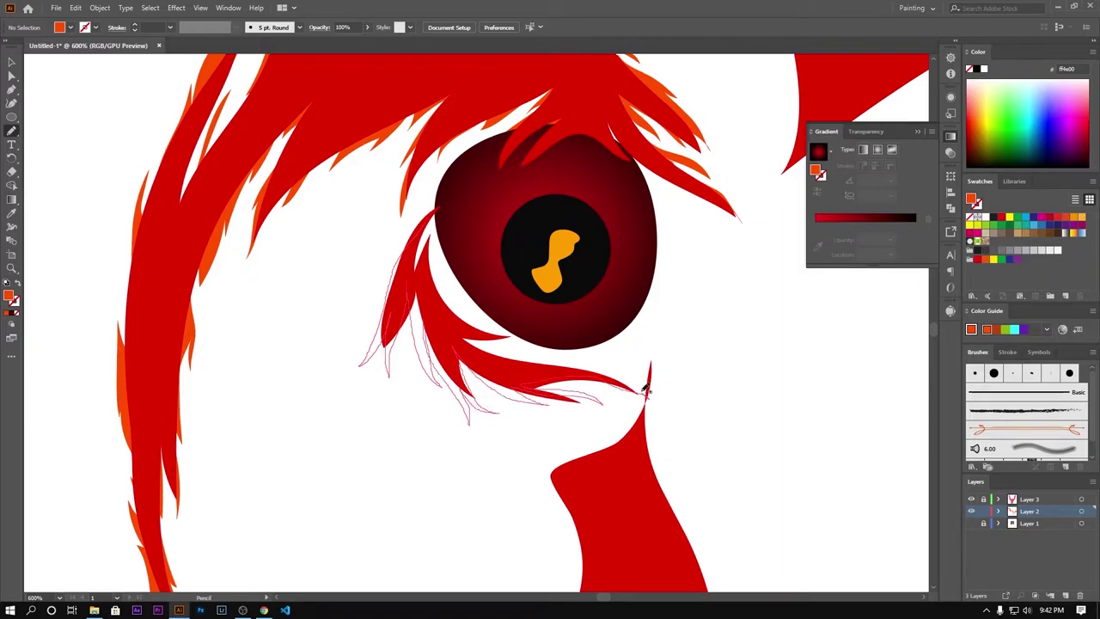
{"action": "left_click_drag", "start_coordinate": [646, 391], "coordinate": [479, 352]}
{"action": "left_click_drag", "start_coordinate": [547, 352], "coordinate": [516, 341]}
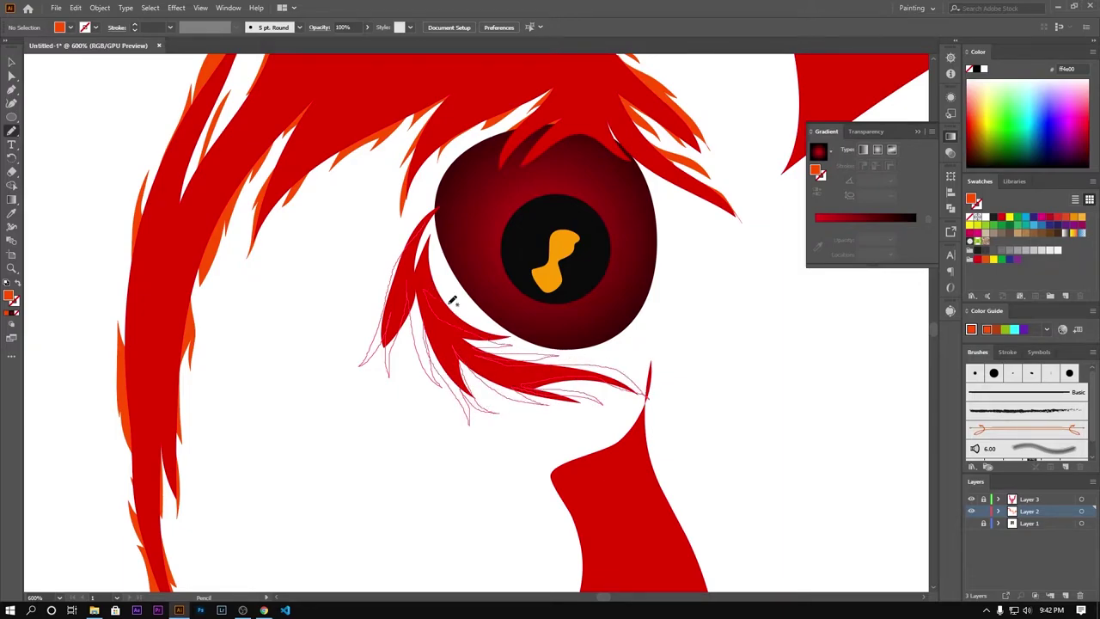
{"action": "left_click_drag", "start_coordinate": [452, 300], "coordinate": [444, 190]}
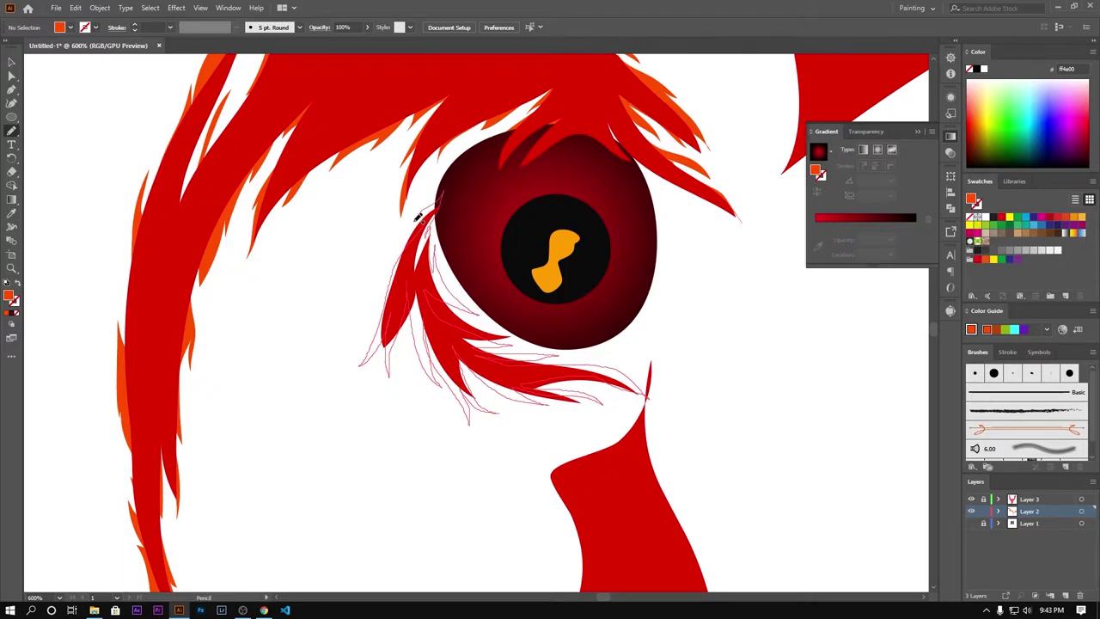
{"action": "scroll", "coordinate": [332, 393], "scroll_direction": "down", "scroll_amount": 3}
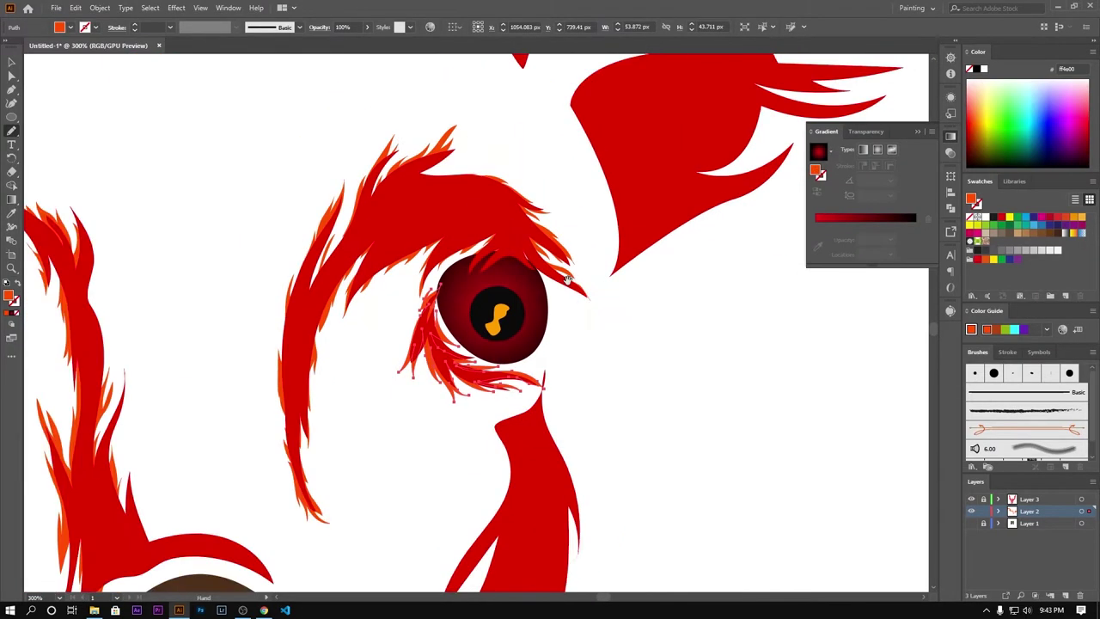
Make a reflected copy of the orange ear highlight and move it beside the right ear.
{"action": "scroll", "coordinate": [739, 328], "scroll_direction": "down", "scroll_amount": 2}
{"action": "key", "text": "v"}
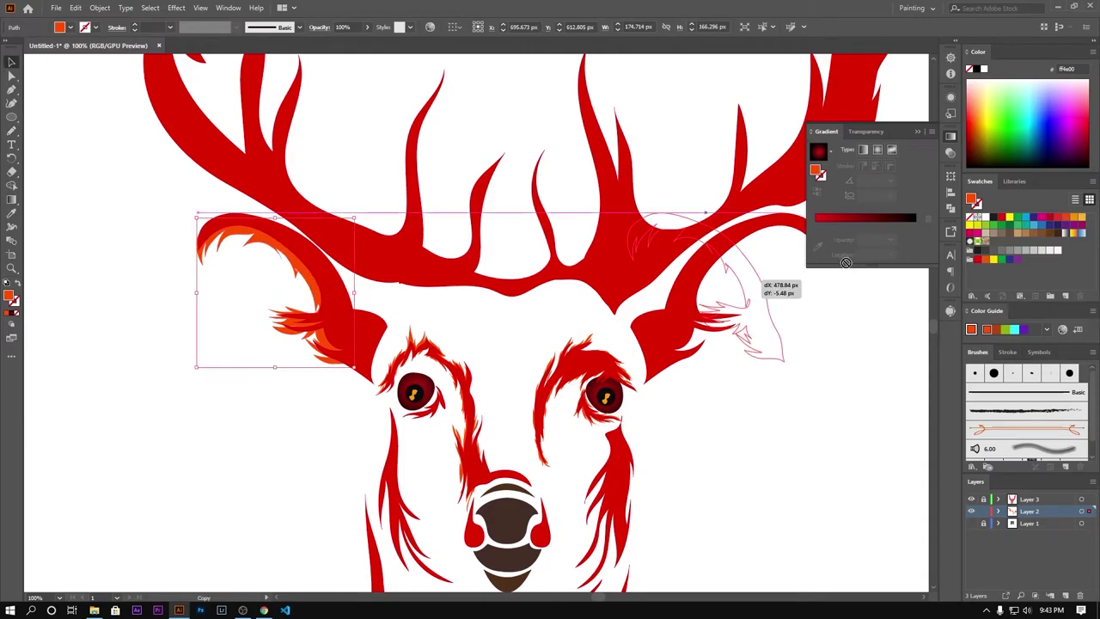
{"action": "right_click", "coordinate": [644, 308]}
{"action": "left_click", "coordinate": [859, 507]}
{"action": "left_click", "coordinate": [530, 355]}
{"action": "left_click_drag", "start_coordinate": [584, 313], "coordinate": [542, 323]}
{"action": "left_click", "coordinate": [623, 380]}
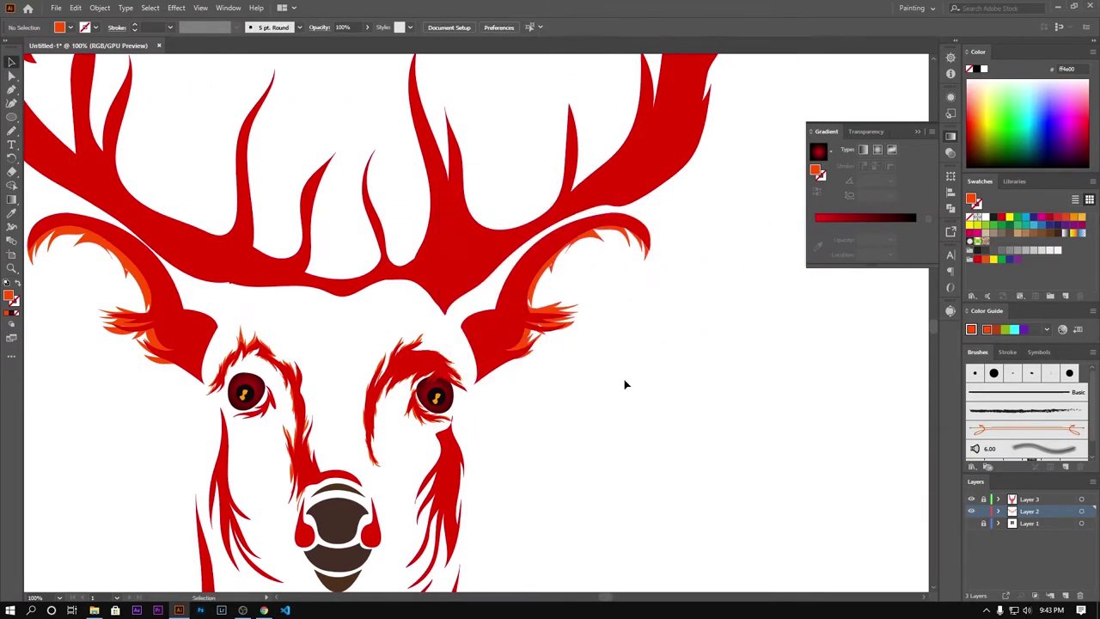
Rotate and reposition the mirrored highlight to follow the right ear's inner edge.
{"action": "left_click", "coordinate": [644, 246]}
{"action": "left_click_drag", "start_coordinate": [655, 208], "coordinate": [658, 216]}
{"action": "left_click_drag", "start_coordinate": [564, 253], "coordinate": [579, 246]}
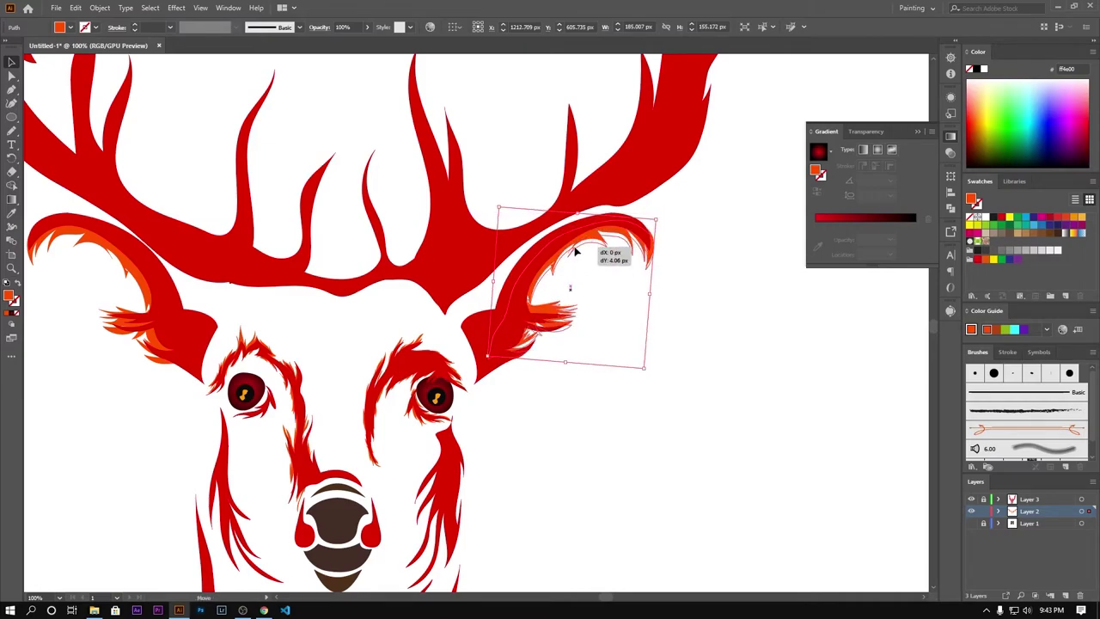
{"action": "left_click", "coordinate": [651, 261]}
{"action": "scroll", "coordinate": [721, 343], "scroll_direction": "down", "scroll_amount": 1}
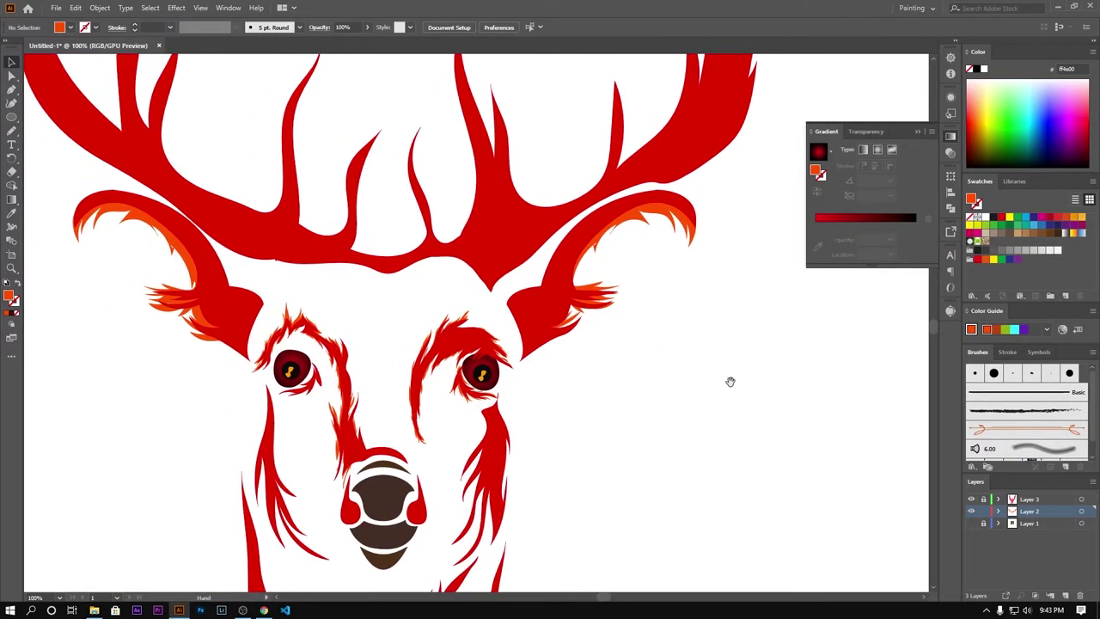
{"action": "left_click", "coordinate": [576, 318]}
{"action": "left_click", "coordinate": [554, 335]}
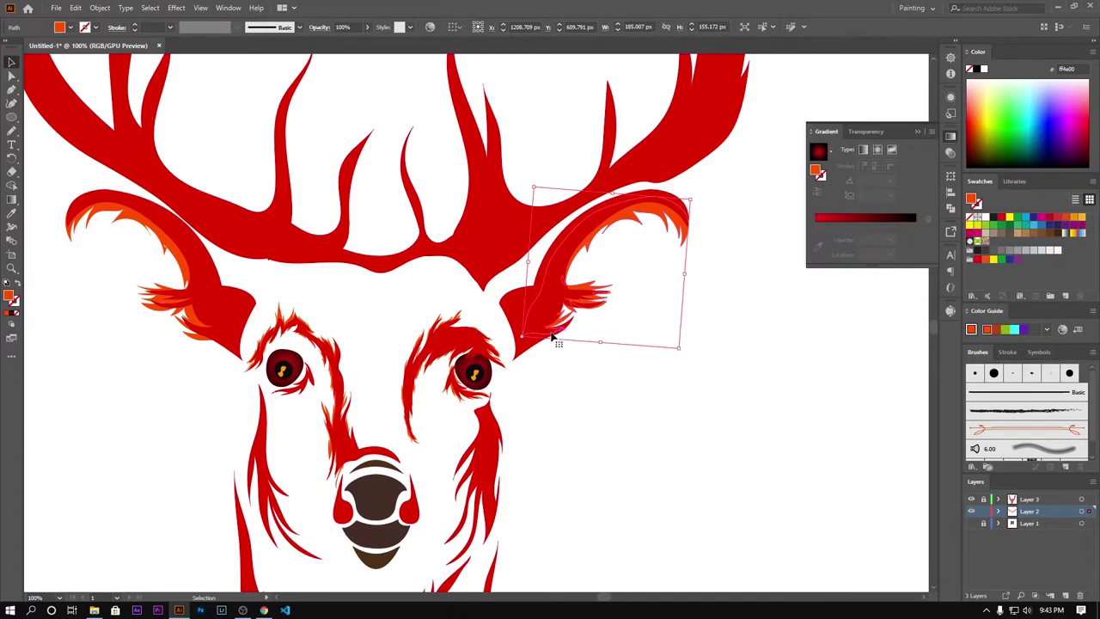
{"action": "left_click_drag", "start_coordinate": [553, 337], "coordinate": [562, 346]}
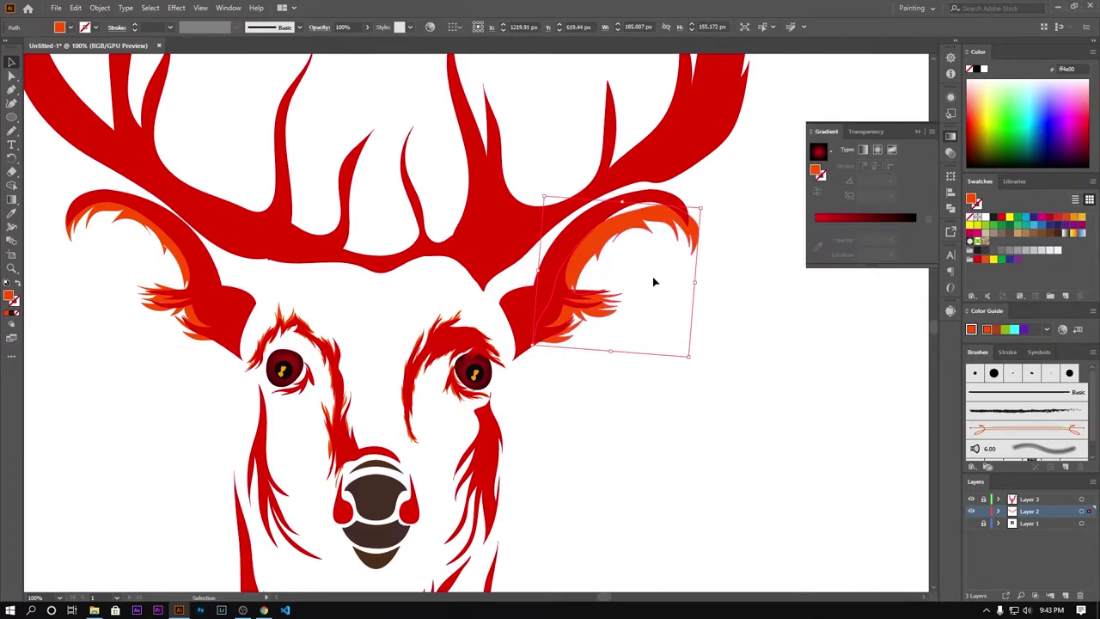
{"action": "left_click_drag", "start_coordinate": [705, 204], "coordinate": [640, 213]}
{"action": "mouse_move", "coordinate": [543, 353]}
{"action": "left_mouse_down"}
{"action": "mouse_move", "coordinate": [550, 343]}
{"action": "mouse_move", "coordinate": [461, 346]}
{"action": "left_mouse_up"}
{"action": "left_click", "coordinate": [598, 398]}
Nudge the right-ear highlight into final alignment and check the result.
{"action": "scroll", "coordinate": [526, 340], "scroll_direction": "up", "scroll_amount": 3}
{"action": "left_click_drag", "start_coordinate": [738, 165], "coordinate": [737, 167]}
{"action": "scroll", "coordinate": [747, 159], "scroll_direction": "up", "scroll_amount": 4}
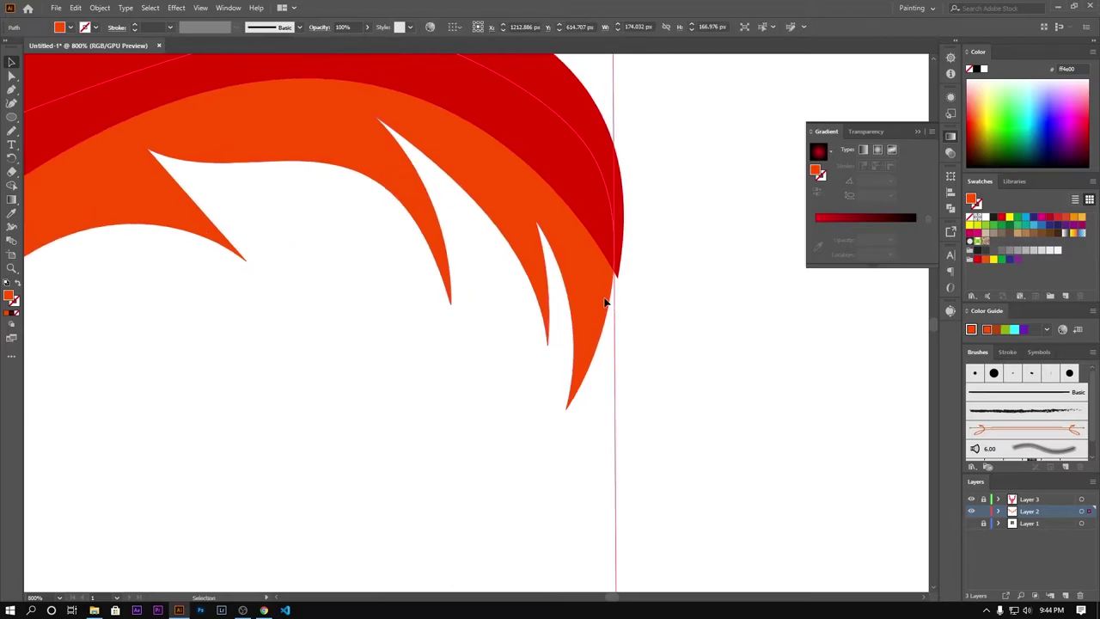
{"action": "left_click", "coordinate": [702, 321]}
{"action": "scroll", "coordinate": [748, 307], "scroll_direction": "down", "scroll_amount": 3}
{"action": "scroll", "coordinate": [782, 329], "scroll_direction": "down", "scroll_amount": 2}
{"action": "scroll", "coordinate": [783, 329], "scroll_direction": "down", "scroll_amount": 2}
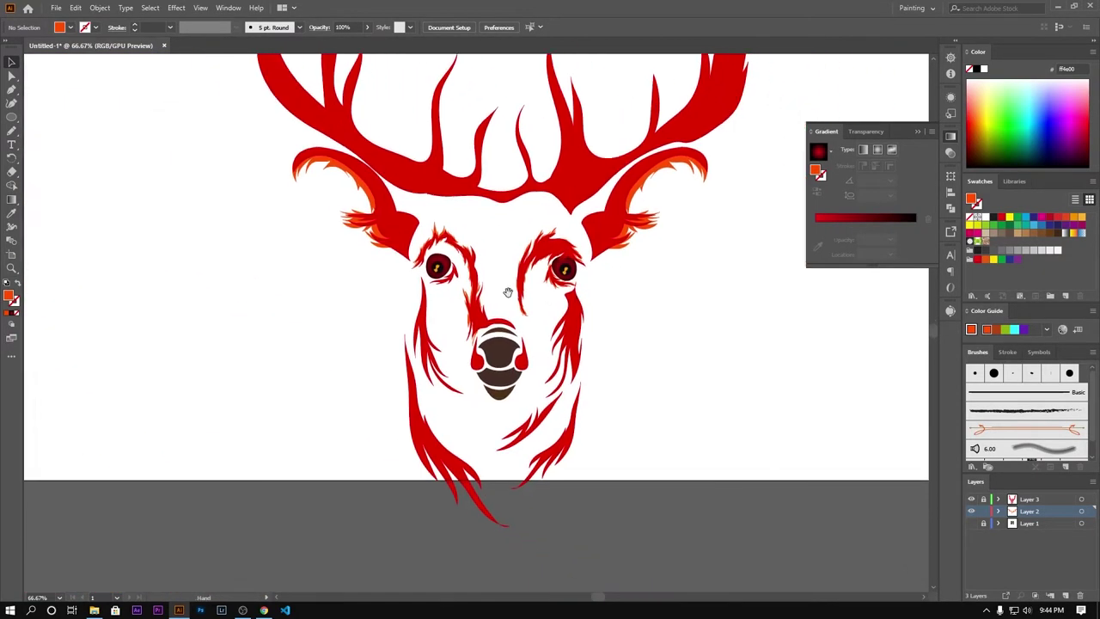
Pencil-draw several fur strands down the left cheek below the eye, redoing one overlong stroke.
{"action": "key", "text": "n"}
{"action": "scroll", "coordinate": [446, 347], "scroll_direction": "up", "scroll_amount": 3}
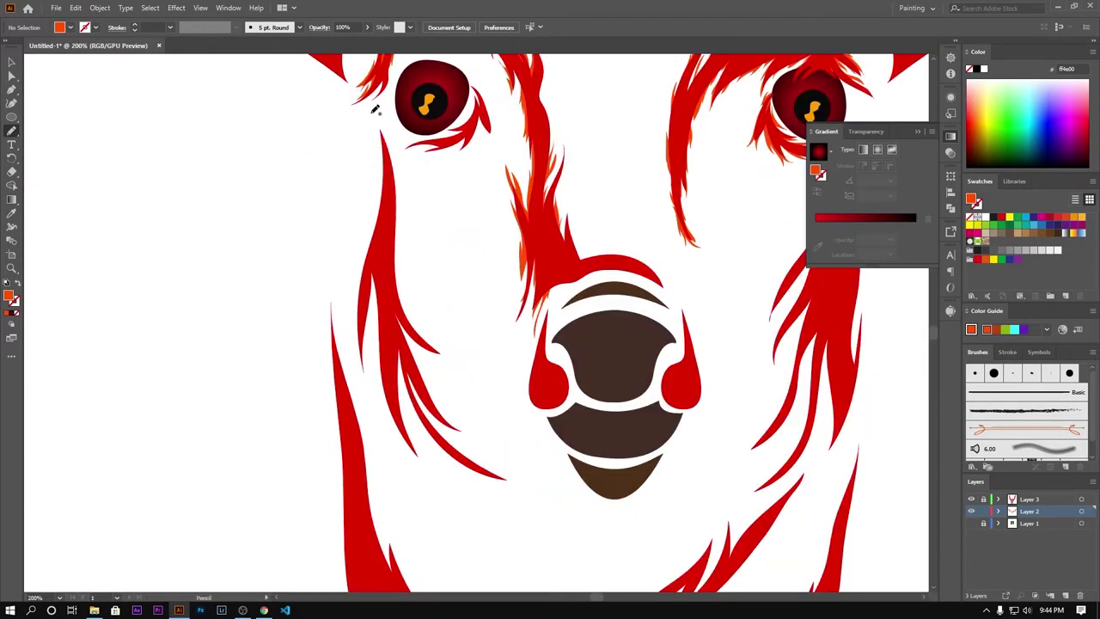
{"action": "mouse_move", "coordinate": [374, 108]}
{"action": "left_mouse_down"}
{"action": "mouse_move", "coordinate": [384, 372]}
{"action": "mouse_move", "coordinate": [481, 507]}
{"action": "left_mouse_up"}
{"action": "key", "text": "ctrl+z"}
{"action": "left_click_drag", "start_coordinate": [375, 159], "coordinate": [351, 352]}
{"action": "mouse_move", "coordinate": [376, 248]}
{"action": "left_mouse_down"}
{"action": "mouse_move", "coordinate": [381, 368]}
{"action": "mouse_move", "coordinate": [400, 431]}
{"action": "left_mouse_up"}
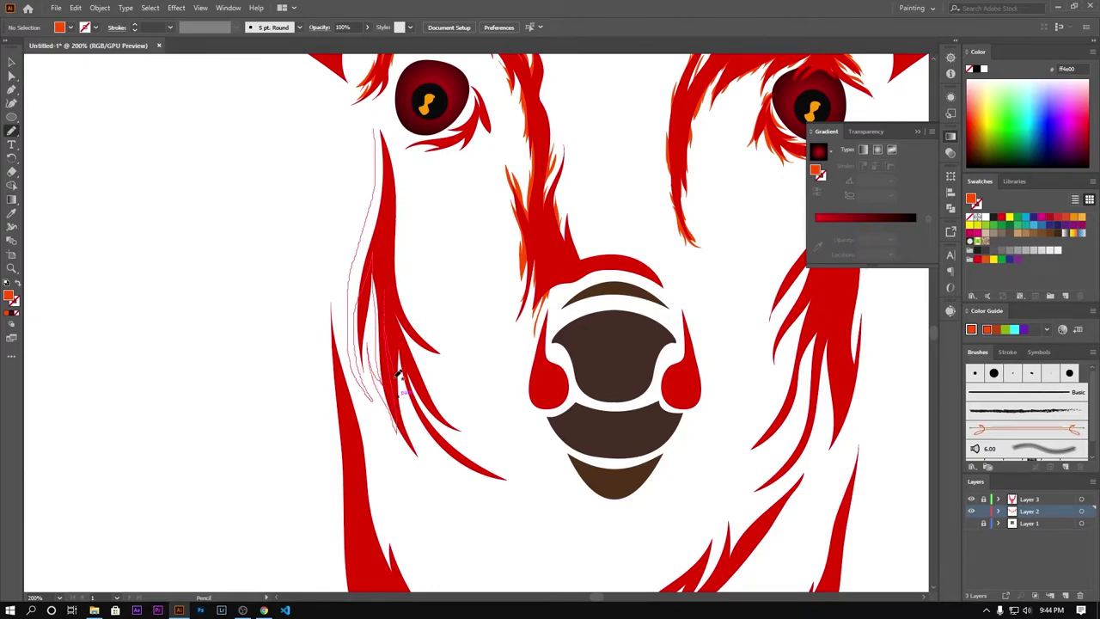
{"action": "mouse_move", "coordinate": [398, 374]}
{"action": "left_mouse_down"}
{"action": "mouse_move", "coordinate": [521, 488]}
{"action": "mouse_move", "coordinate": [444, 427]}
{"action": "mouse_move", "coordinate": [411, 338]}
{"action": "left_mouse_up"}
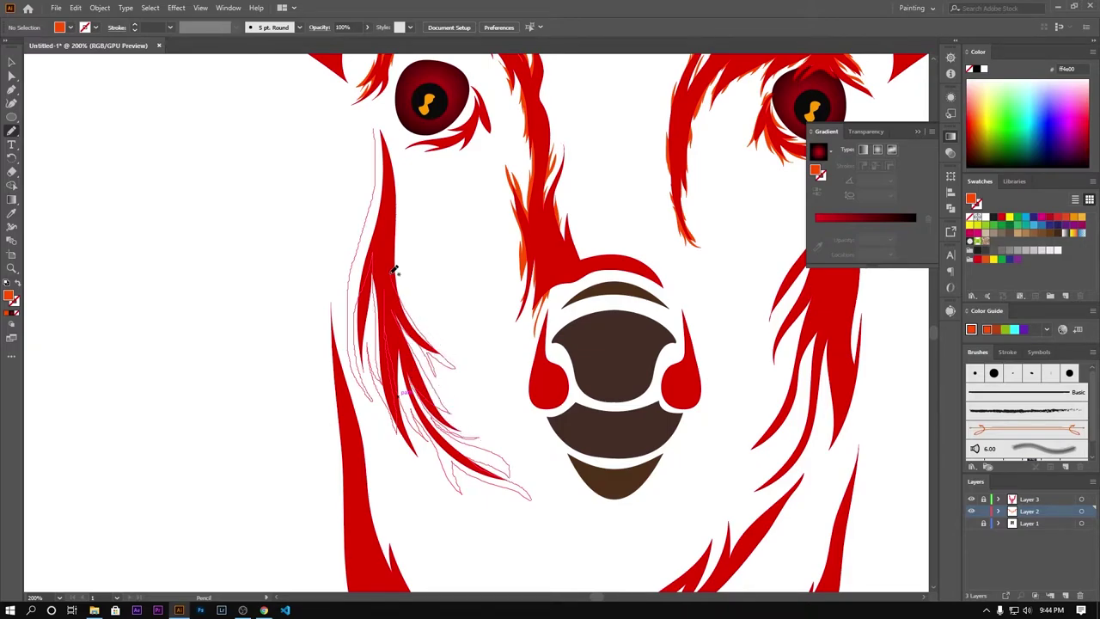
{"action": "mouse_move", "coordinate": [392, 268]}
{"action": "left_mouse_down"}
{"action": "mouse_move", "coordinate": [397, 232]}
{"action": "mouse_move", "coordinate": [373, 108]}
{"action": "left_mouse_up"}
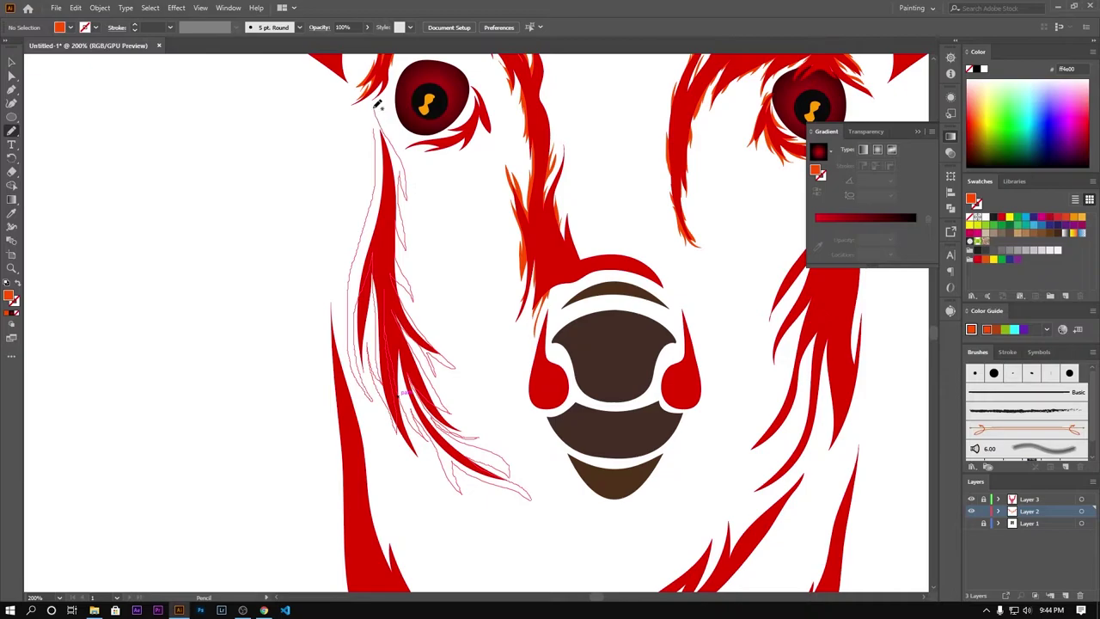
Swap the new strands' strokes into orange fills and reshape one strand's edge and tip.
{"action": "key", "text": "ctrl+a"}
{"action": "key", "text": "shift+x"}
{"action": "key", "text": "a"}
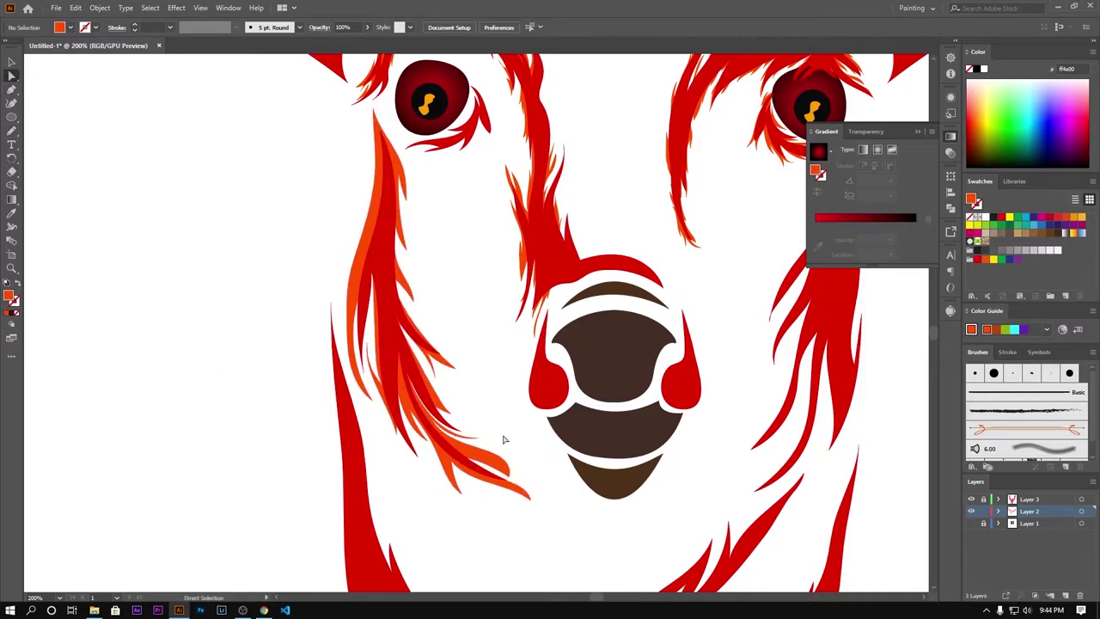
{"action": "scroll", "coordinate": [504, 442], "scroll_direction": "up", "scroll_amount": 5}
{"action": "left_click_drag", "start_coordinate": [380, 224], "coordinate": [128, 151]}
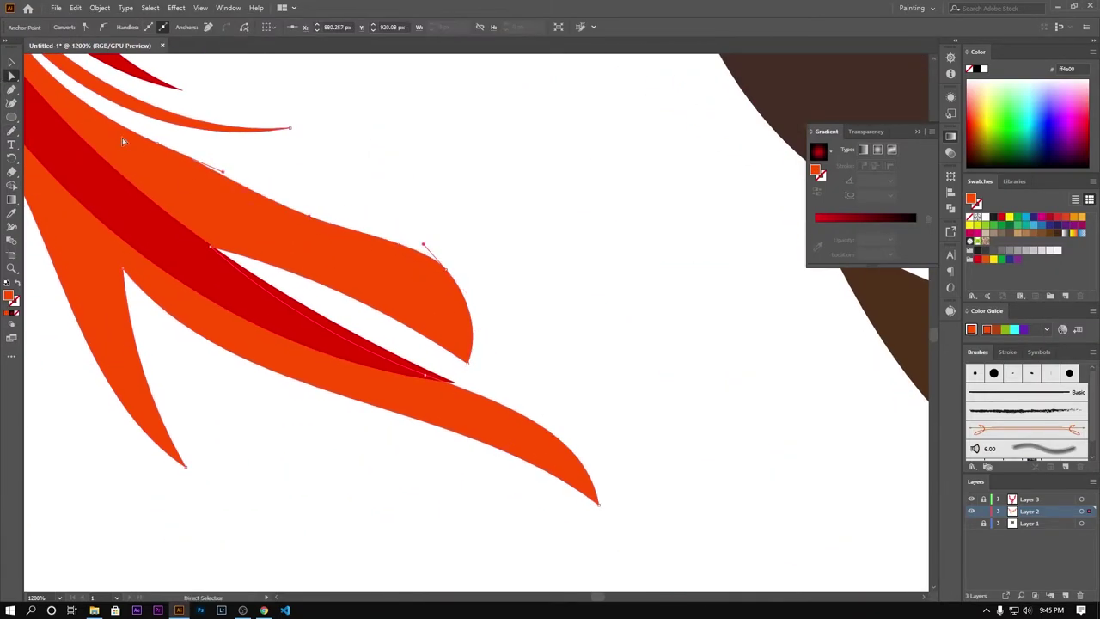
{"action": "left_click_drag", "start_coordinate": [446, 271], "coordinate": [428, 289]}
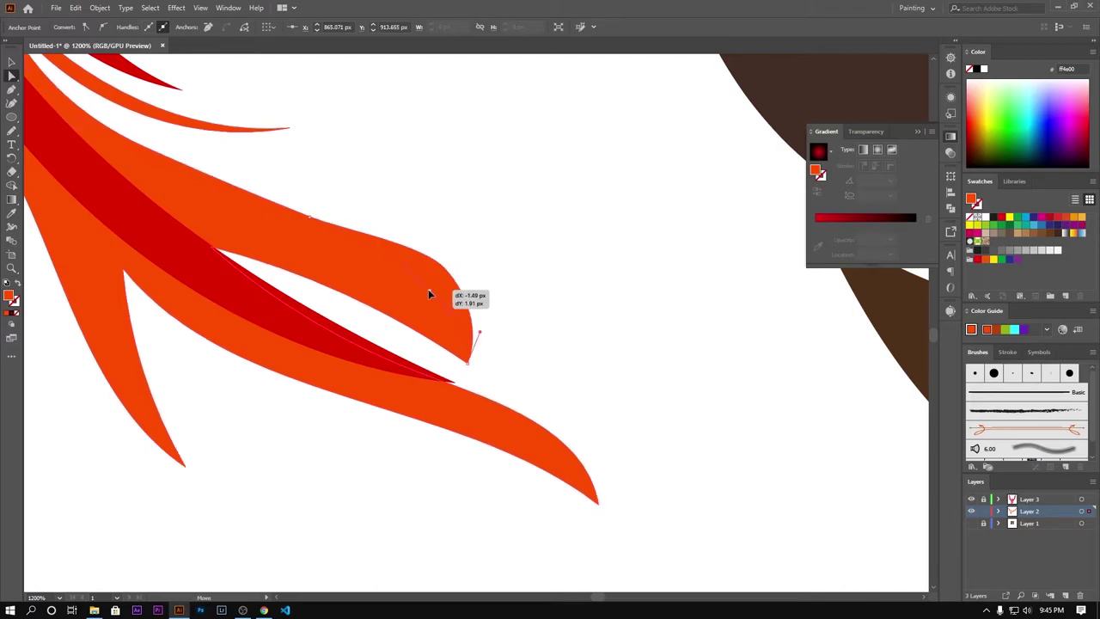
{"action": "left_click", "coordinate": [459, 304]}
Draw orange highlight strands along the left chin tufts.
{"action": "key", "text": "ctrl+0"}
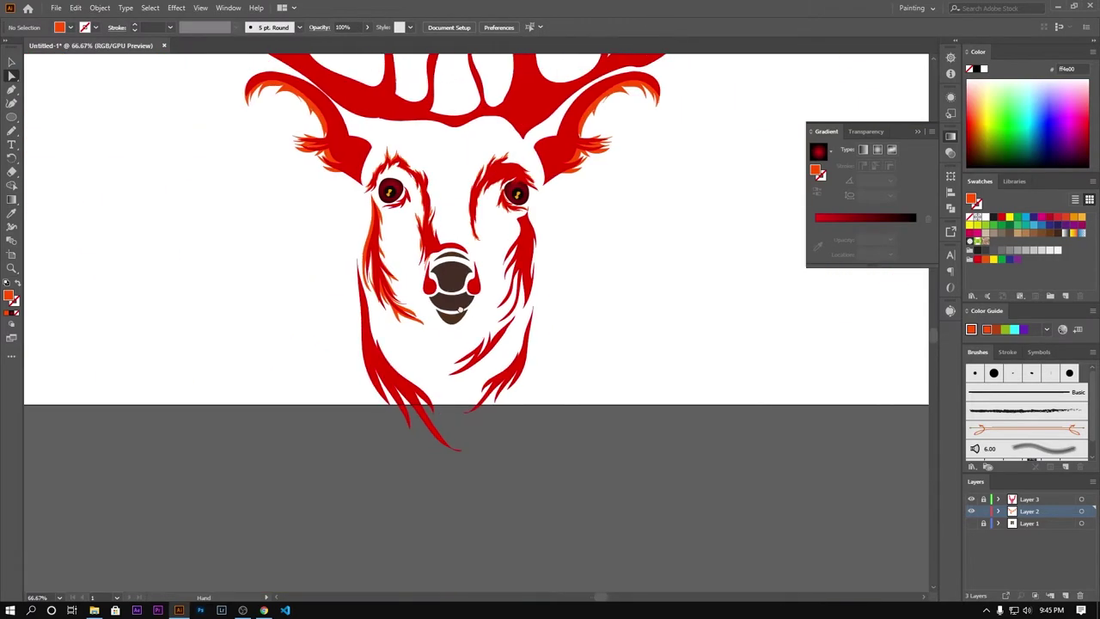
{"action": "key", "text": "ctrl+plus"}
{"action": "key", "text": "ctrl+plus"}
{"action": "key", "text": "n"}
{"action": "mouse_move", "coordinate": [290, 208]}
{"action": "left_mouse_down"}
{"action": "mouse_move", "coordinate": [289, 414]}
{"action": "mouse_move", "coordinate": [324, 462]}
{"action": "left_mouse_up"}
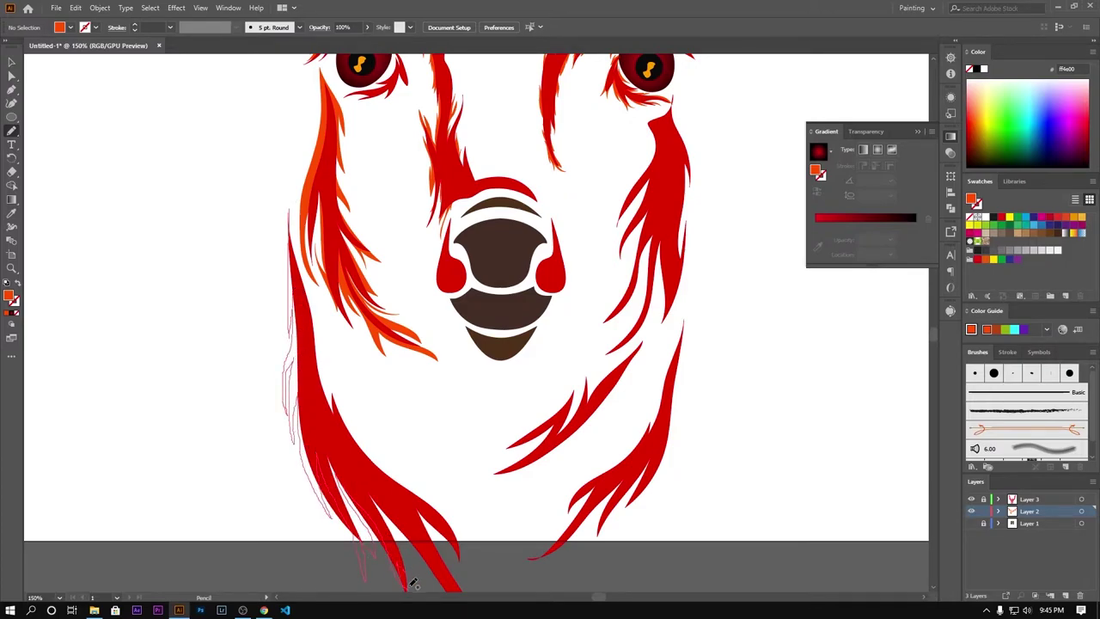
{"action": "left_click_drag", "start_coordinate": [378, 488], "coordinate": [305, 315]}
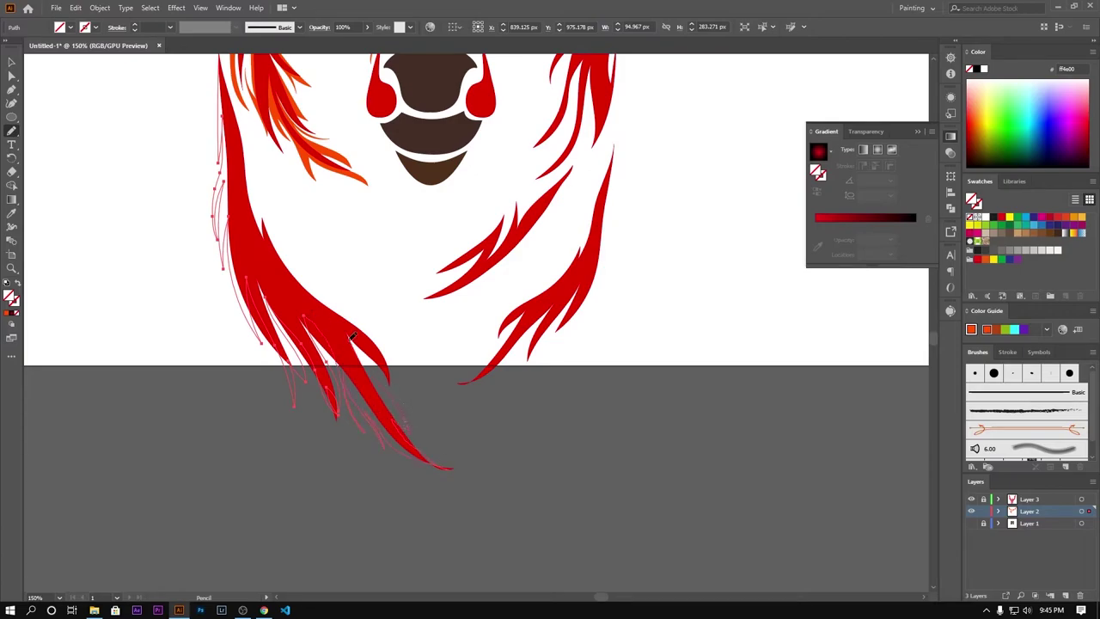
{"action": "mouse_move", "coordinate": [385, 331]}
{"action": "left_mouse_down"}
{"action": "mouse_move", "coordinate": [338, 312]}
{"action": "mouse_move", "coordinate": [269, 178]}
{"action": "left_mouse_up"}
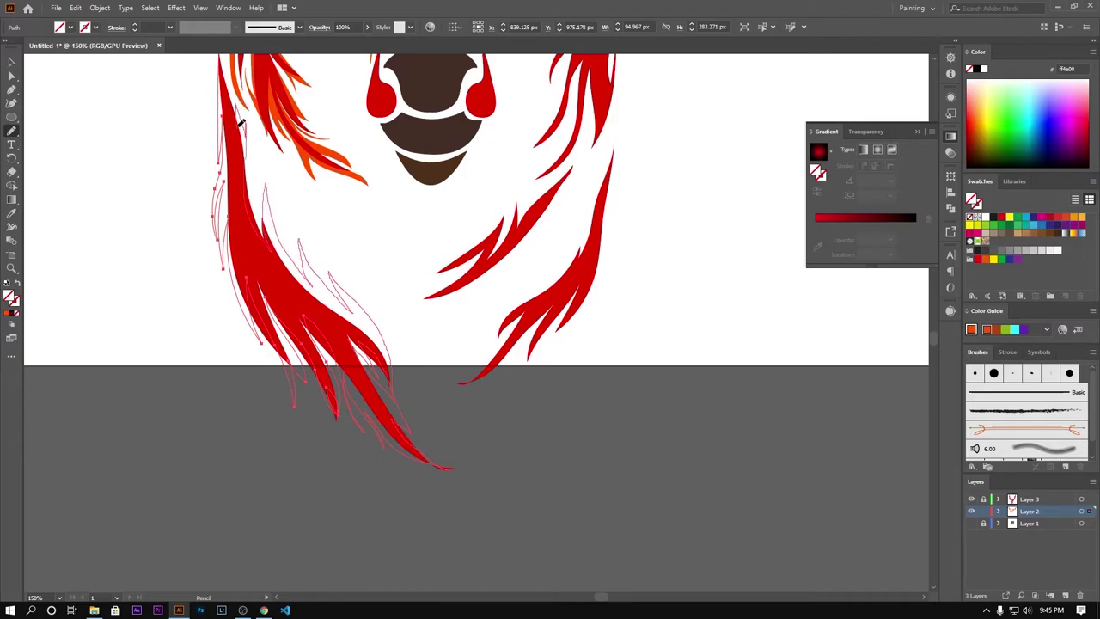
{"action": "scroll", "coordinate": [240, 123], "scroll_direction": "up", "scroll_amount": 5}
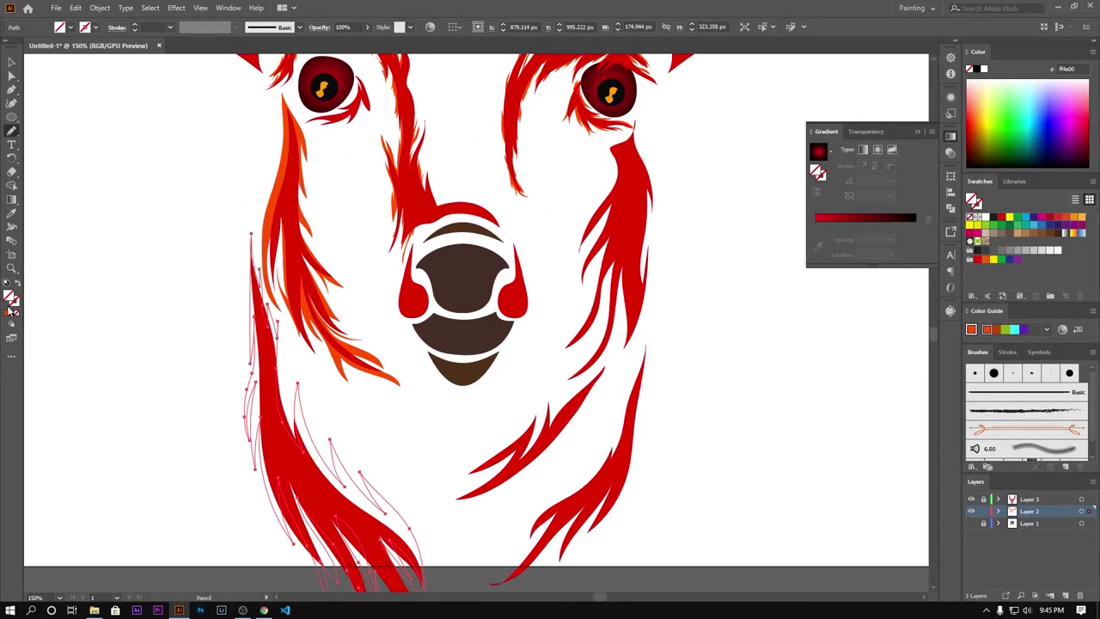
{"action": "key", "text": "v"}
{"action": "scroll", "coordinate": [209, 435], "scroll_direction": "down", "scroll_amount": 1}
{"action": "scroll", "coordinate": [221, 302], "scroll_direction": "down", "scroll_amount": 4}
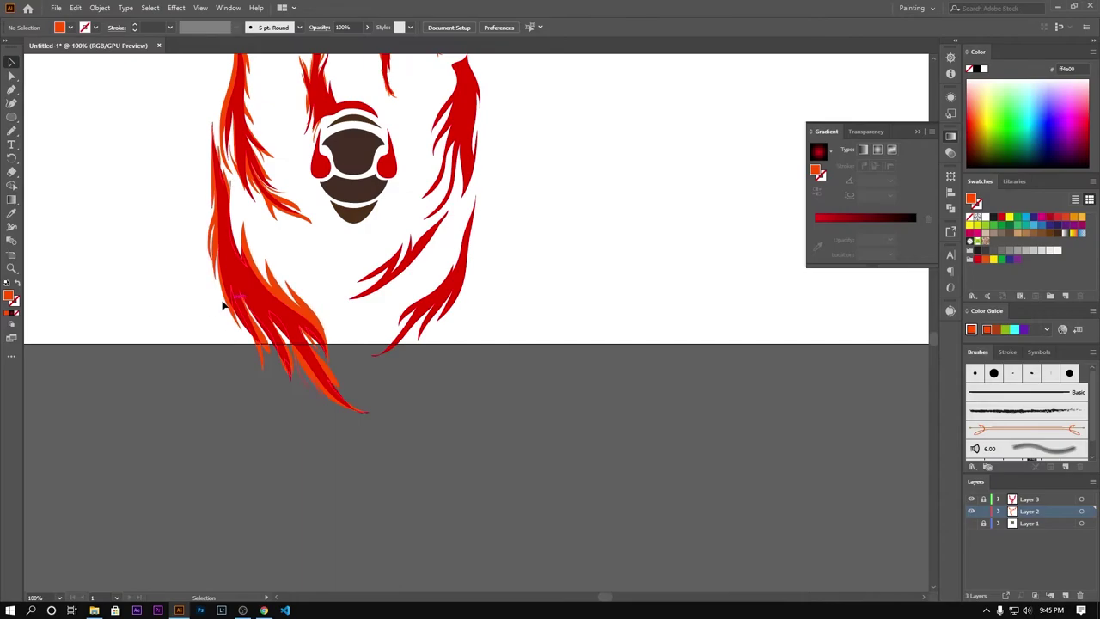
{"action": "left_click", "coordinate": [13, 128]}
{"action": "scroll", "coordinate": [246, 246], "scroll_direction": "up", "scroll_amount": 5}
Draw an orange flame around the left nostril drop and place a reflected copy over the right one.
{"action": "scroll", "coordinate": [318, 221], "scroll_direction": "down", "scroll_amount": 2}
{"action": "scroll", "coordinate": [319, 221], "scroll_direction": "up", "scroll_amount": 2}
{"action": "mouse_move", "coordinate": [362, 111]}
{"action": "left_mouse_down"}
{"action": "mouse_move", "coordinate": [296, 325]}
{"action": "mouse_move", "coordinate": [309, 429]}
{"action": "mouse_move", "coordinate": [373, 432]}
{"action": "mouse_move", "coordinate": [434, 412]}
{"action": "mouse_move", "coordinate": [436, 360]}
{"action": "mouse_move", "coordinate": [386, 253]}
{"action": "mouse_move", "coordinate": [376, 107]}
{"action": "left_mouse_up"}
{"action": "key", "text": "v"}
{"action": "mouse_move", "coordinate": [381, 380]}
{"action": "left_mouse_down"}
{"action": "mouse_move", "coordinate": [852, 311]}
{"action": "mouse_move", "coordinate": [758, 338]}
{"action": "left_mouse_up"}
{"action": "right_click", "coordinate": [749, 323]}
{"action": "left_click", "coordinate": [898, 552]}
{"action": "left_click", "coordinate": [530, 356]}
Rotate the mirrored flame to fit the right drop and turn the tilted flame upright.
{"action": "scroll", "coordinate": [630, 357], "scroll_direction": "right", "scroll_amount": 5}
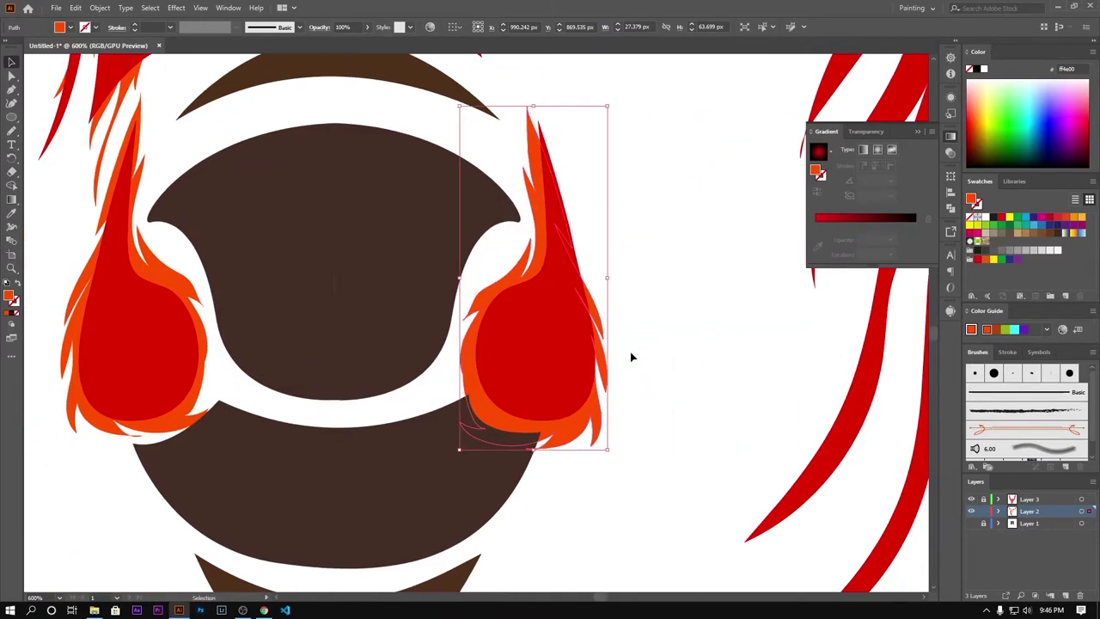
{"action": "left_click_drag", "start_coordinate": [452, 102], "coordinate": [481, 90]}
{"action": "mouse_move", "coordinate": [614, 444]}
{"action": "left_mouse_down"}
{"action": "mouse_move", "coordinate": [582, 430]}
{"action": "mouse_move", "coordinate": [592, 424]}
{"action": "left_mouse_up"}
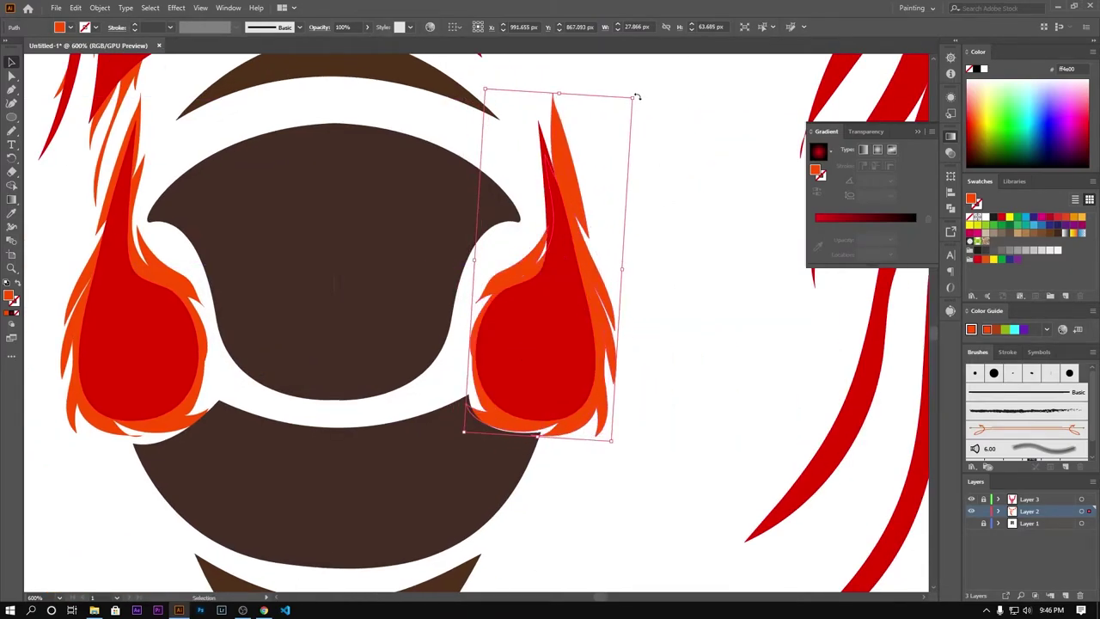
{"action": "left_click_drag", "start_coordinate": [637, 97], "coordinate": [629, 86]}
{"action": "left_click", "coordinate": [654, 344]}
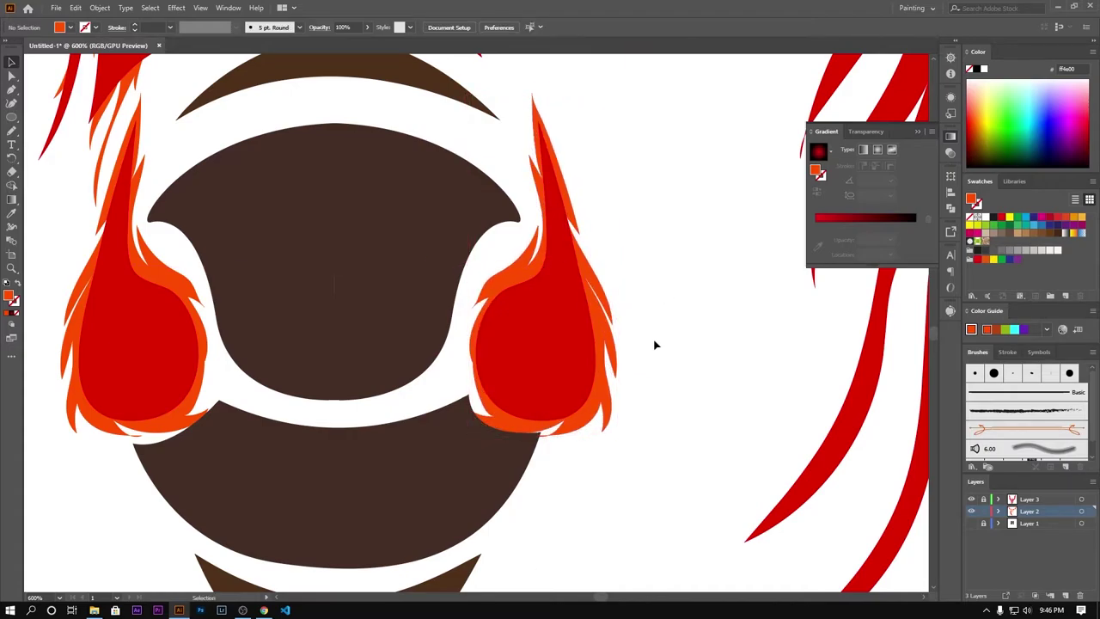
{"action": "scroll", "coordinate": [636, 353], "scroll_direction": "down", "scroll_amount": 5}
{"action": "scroll", "coordinate": [547, 388], "scroll_direction": "down", "scroll_amount": 2}
Trace a highlight shape along the red fur arc above the nose.
{"action": "key", "text": "n"}
{"action": "left_click_drag", "start_coordinate": [433, 132], "coordinate": [340, 213]}
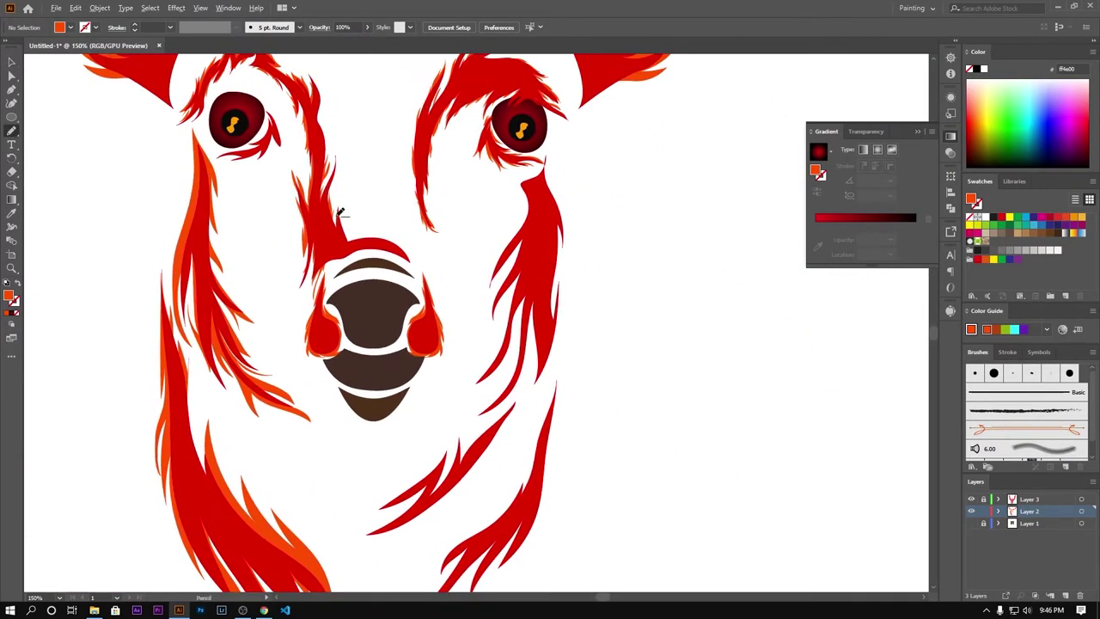
{"action": "scroll", "coordinate": [340, 213], "scroll_direction": "up", "scroll_amount": 5}
{"action": "left_click_drag", "start_coordinate": [333, 301], "coordinate": [347, 146]}
{"action": "mouse_move", "coordinate": [356, 213]}
{"action": "left_mouse_down"}
{"action": "mouse_move", "coordinate": [393, 319]}
{"action": "mouse_move", "coordinate": [495, 314]}
{"action": "mouse_move", "coordinate": [566, 332]}
{"action": "left_mouse_up"}
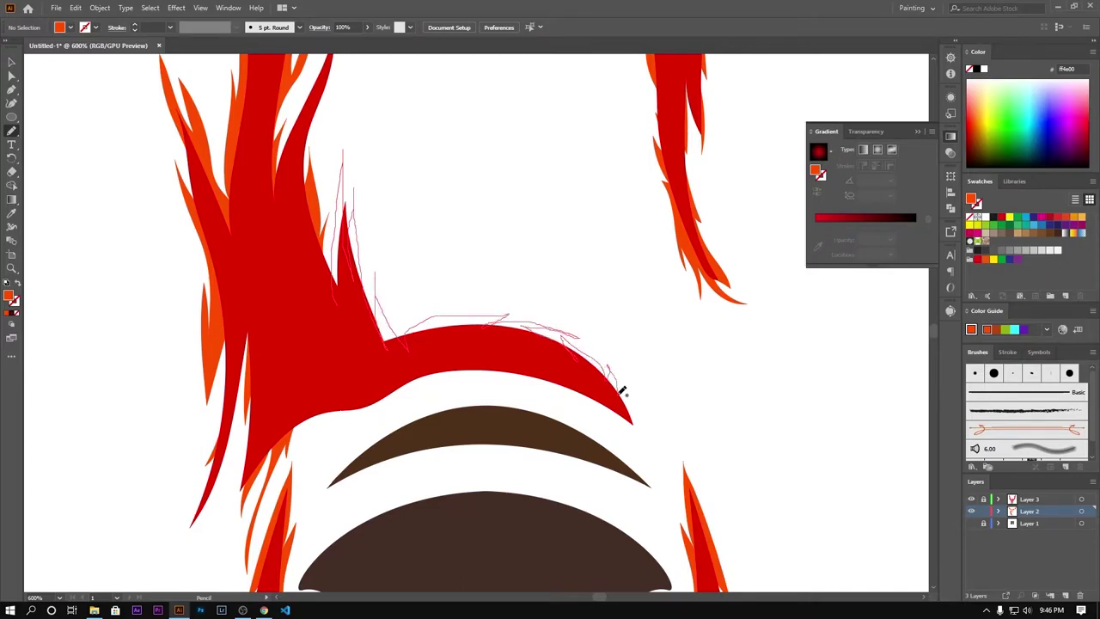
{"action": "mouse_move", "coordinate": [544, 368]}
{"action": "left_mouse_down"}
{"action": "mouse_move", "coordinate": [331, 339]}
{"action": "mouse_move", "coordinate": [337, 302]}
{"action": "left_mouse_up"}
{"action": "key", "text": "v"}
Draw highlight strands down both edges of the fur strand below the right eye.
{"action": "key", "text": "ctrl+minus"}
{"action": "key", "text": "ctrl+minus"}
{"action": "mouse_move", "coordinate": [86, 302]}
{"action": "left_mouse_down"}
{"action": "mouse_move", "coordinate": [601, 222]}
{"action": "mouse_move", "coordinate": [447, 361]}
{"action": "left_mouse_up"}
{"action": "key", "text": "n"}
{"action": "key", "text": "ctrl+minus"}
{"action": "key", "text": "ctrl+plus"}
{"action": "key", "text": "ctrl+plus"}
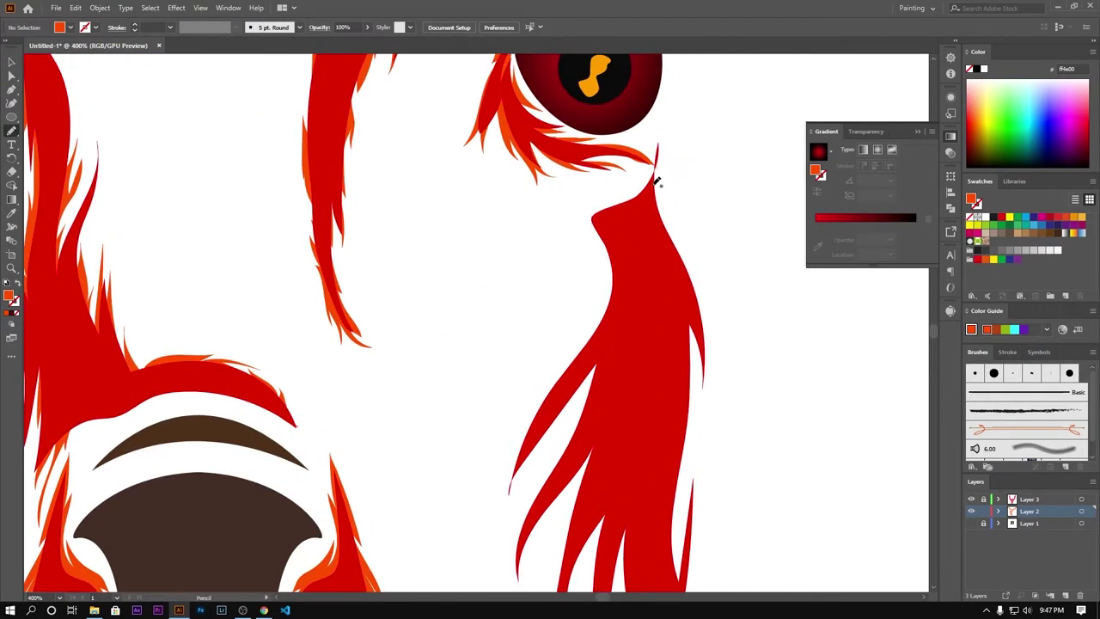
{"action": "left_click_drag", "start_coordinate": [654, 181], "coordinate": [684, 541]}
{"action": "scroll", "coordinate": [684, 541], "scroll_direction": "down", "scroll_amount": 5}
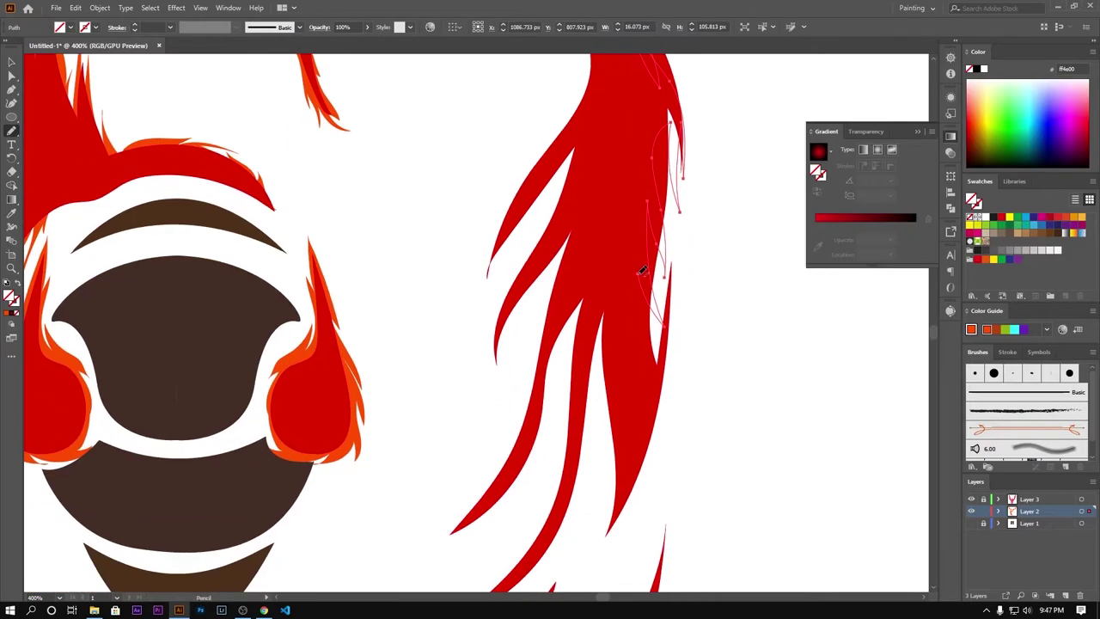
{"action": "mouse_move", "coordinate": [642, 395]}
{"action": "left_mouse_down"}
{"action": "mouse_move", "coordinate": [690, 230]}
{"action": "mouse_move", "coordinate": [644, 472]}
{"action": "left_mouse_up"}
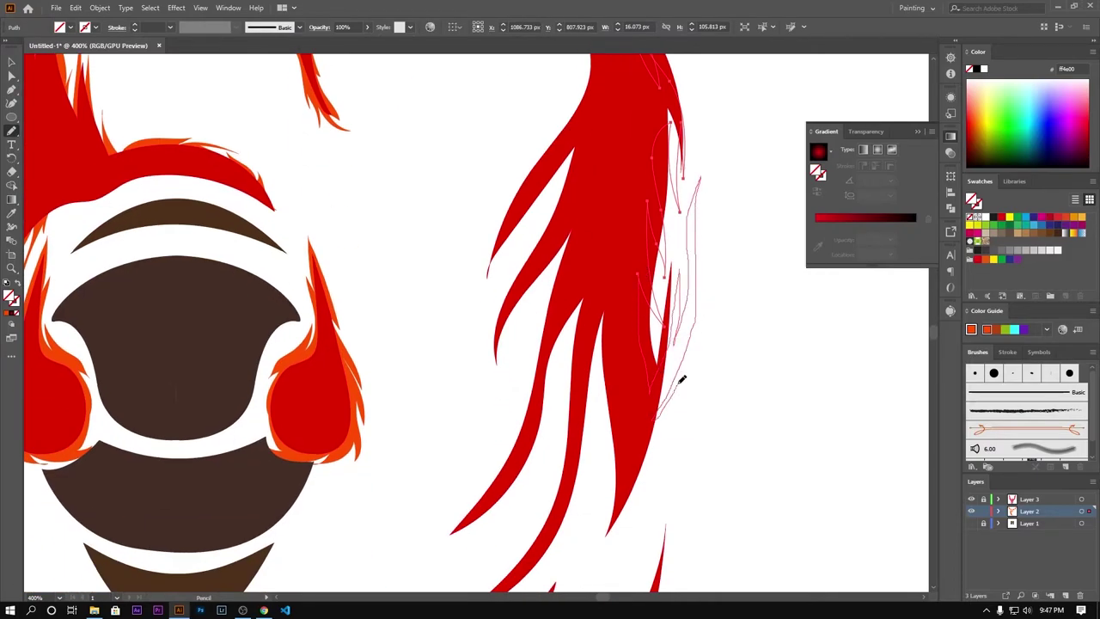
{"action": "scroll", "coordinate": [644, 472], "scroll_direction": "down", "scroll_amount": 3}
{"action": "left_click_drag", "start_coordinate": [609, 432], "coordinate": [586, 390]}
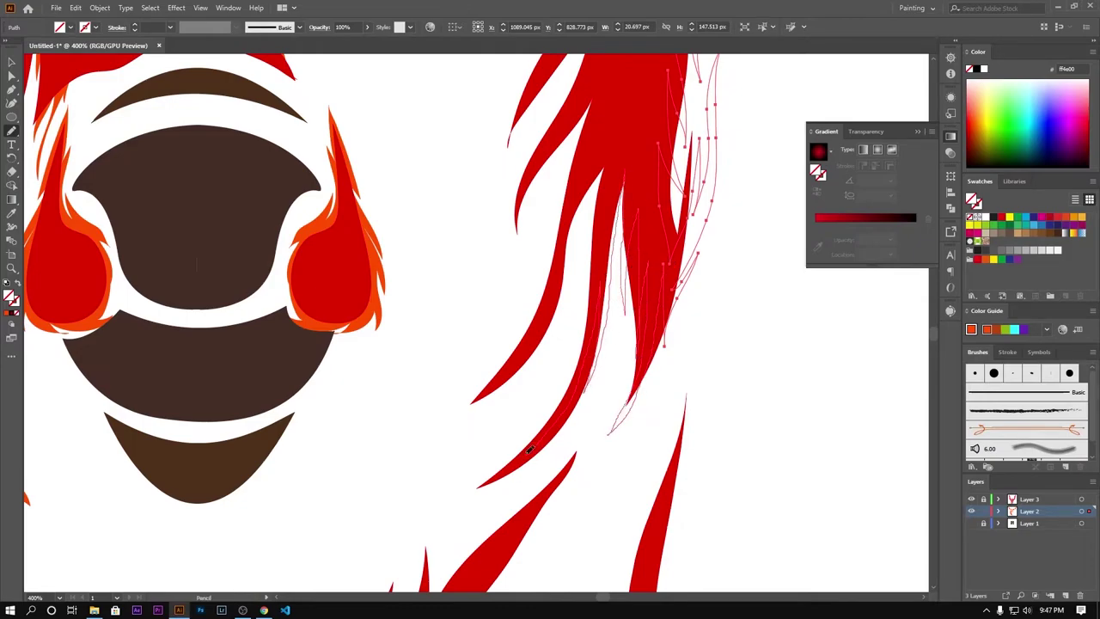
{"action": "mouse_move", "coordinate": [588, 384]}
{"action": "left_mouse_down"}
{"action": "mouse_move", "coordinate": [566, 325]}
{"action": "mouse_move", "coordinate": [560, 233]}
{"action": "mouse_move", "coordinate": [596, 128]}
{"action": "mouse_move", "coordinate": [557, 177]}
{"action": "mouse_move", "coordinate": [526, 279]}
{"action": "mouse_move", "coordinate": [590, 86]}
{"action": "left_mouse_up"}
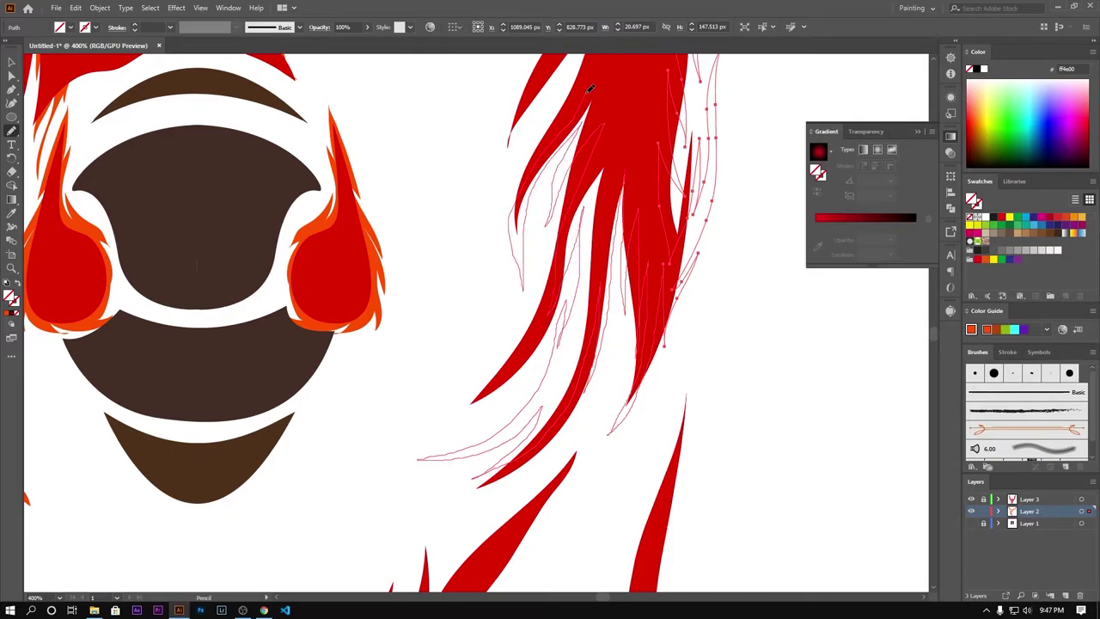
Add more highlights up the strand's left edge and fill all new paths orange #ff4e00.
{"action": "left_click_drag", "start_coordinate": [602, 141], "coordinate": [557, 292]}
{"action": "left_click_drag", "start_coordinate": [545, 201], "coordinate": [525, 202]}
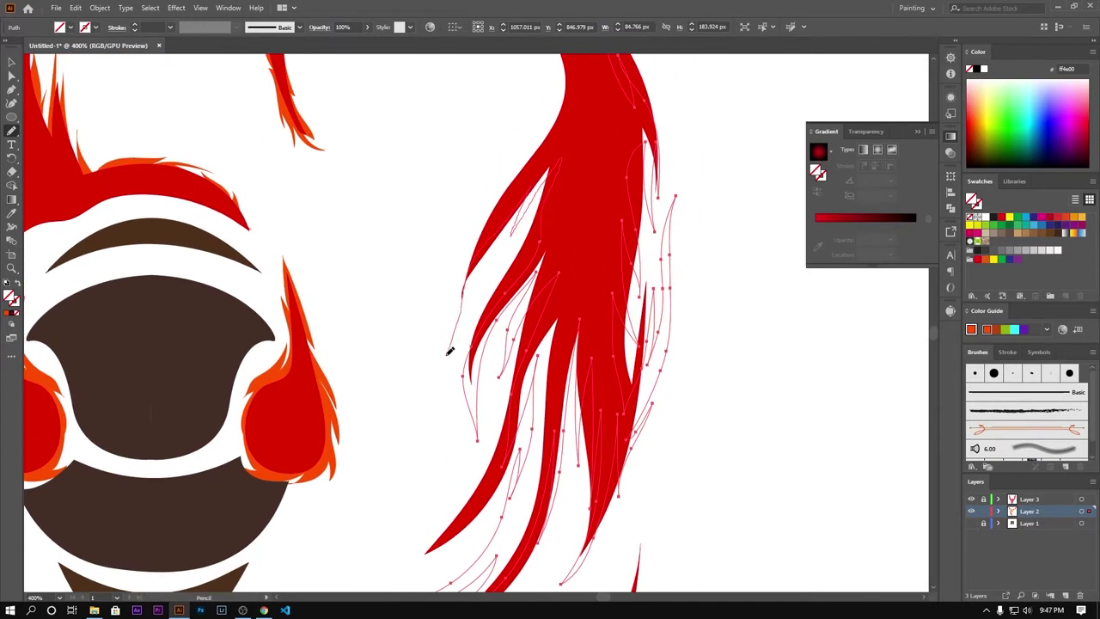
{"action": "mouse_move", "coordinate": [449, 350]}
{"action": "left_mouse_down"}
{"action": "mouse_move", "coordinate": [474, 240]}
{"action": "mouse_move", "coordinate": [548, 139]}
{"action": "left_mouse_up"}
{"action": "scroll", "coordinate": [562, 75], "scroll_direction": "up", "scroll_amount": 5}
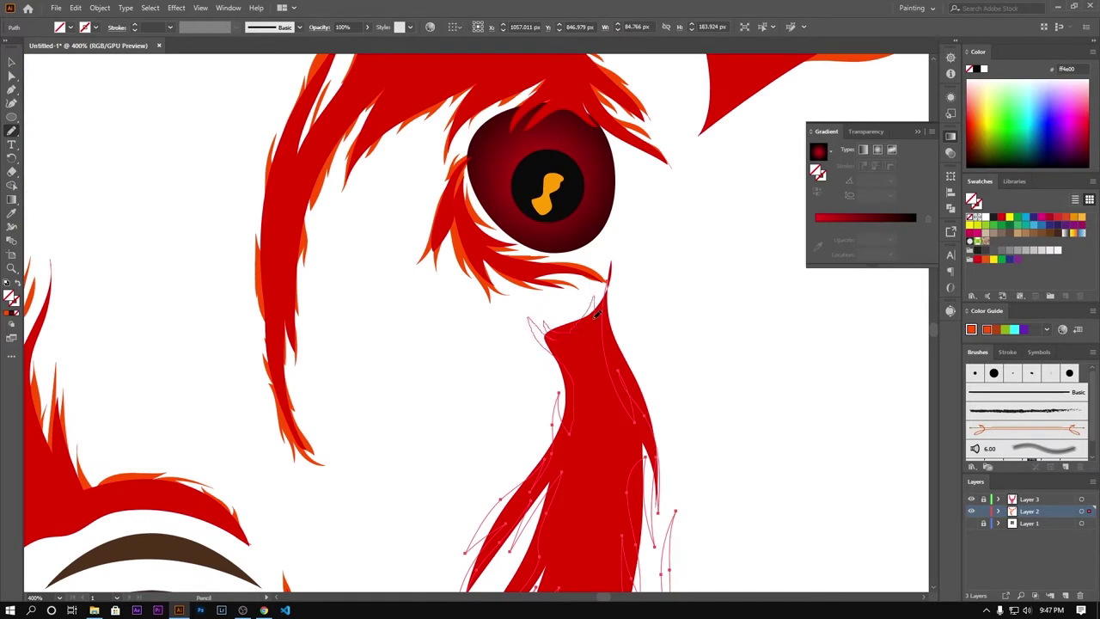
{"action": "key", "text": "comma"}
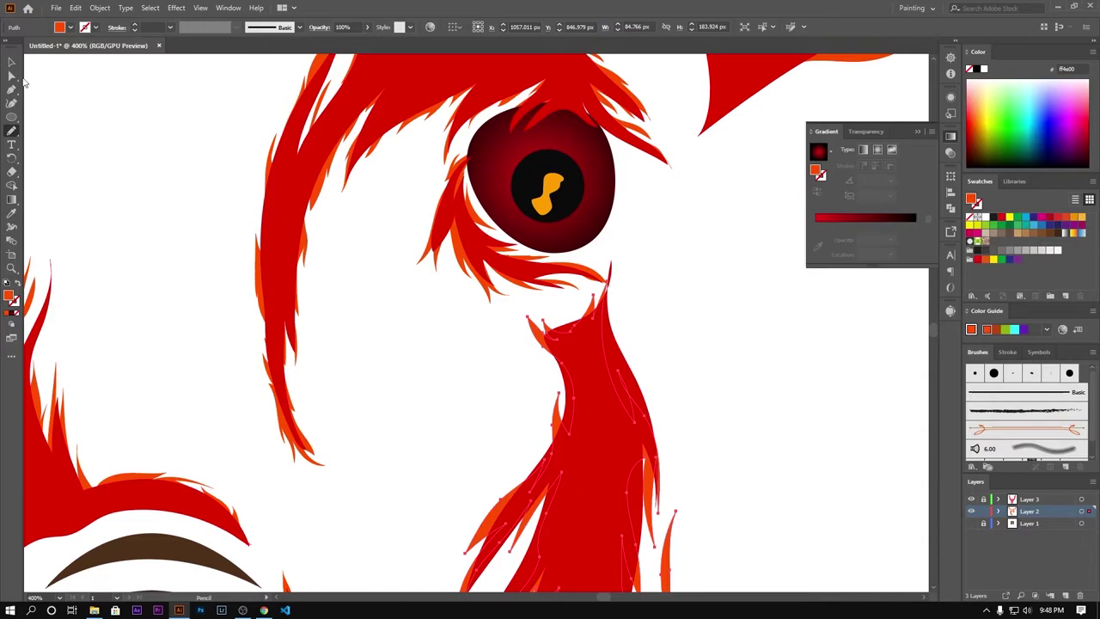
{"action": "key", "text": "ctrl+shift+a"}
{"action": "key", "text": "ctrl+0"}
{"action": "scroll", "coordinate": [582, 294], "scroll_direction": "up", "scroll_amount": 3}
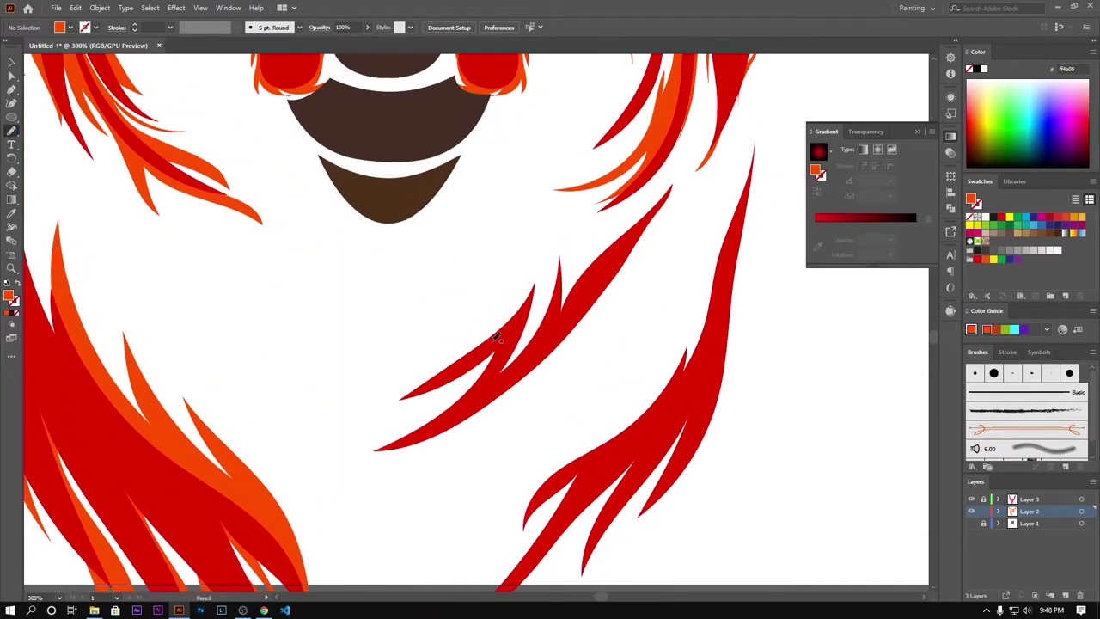
Draw orange highlight strands along the right and lower chin fur flames, then view the whole deer.
{"action": "mouse_move", "coordinate": [358, 413]}
{"action": "left_mouse_down"}
{"action": "mouse_move", "coordinate": [513, 346]}
{"action": "mouse_move", "coordinate": [565, 186]}
{"action": "mouse_move", "coordinate": [613, 226]}
{"action": "mouse_move", "coordinate": [685, 184]}
{"action": "mouse_move", "coordinate": [655, 238]}
{"action": "mouse_move", "coordinate": [558, 334]}
{"action": "mouse_move", "coordinate": [371, 447]}
{"action": "left_mouse_up"}
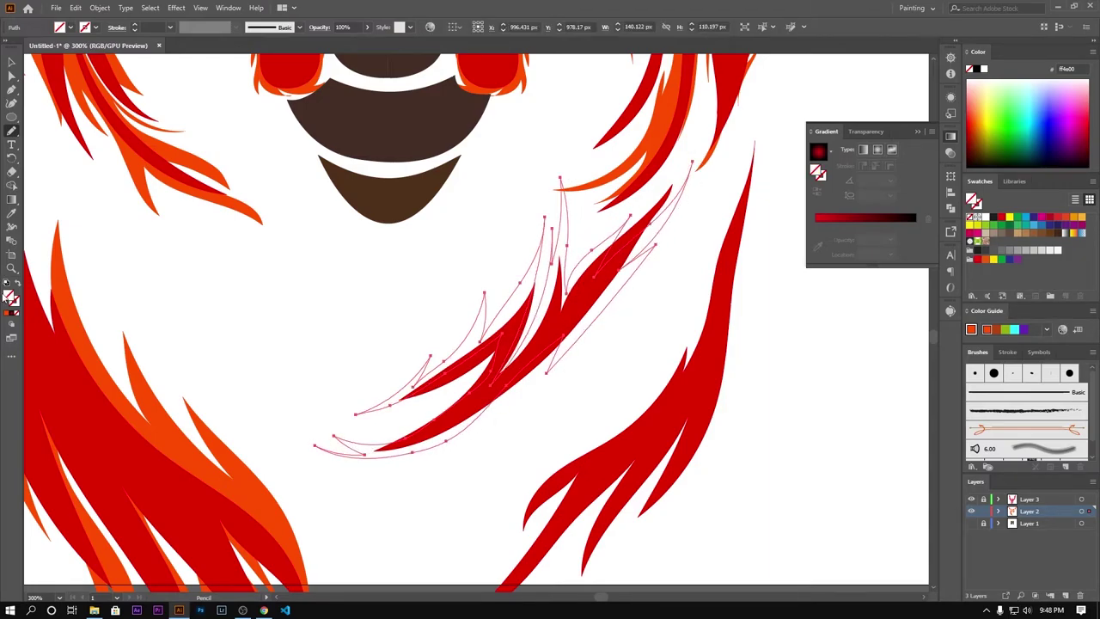
{"action": "scroll", "coordinate": [447, 369], "scroll_direction": "down", "scroll_amount": 2}
{"action": "scroll", "coordinate": [481, 284], "scroll_direction": "up", "scroll_amount": 5}
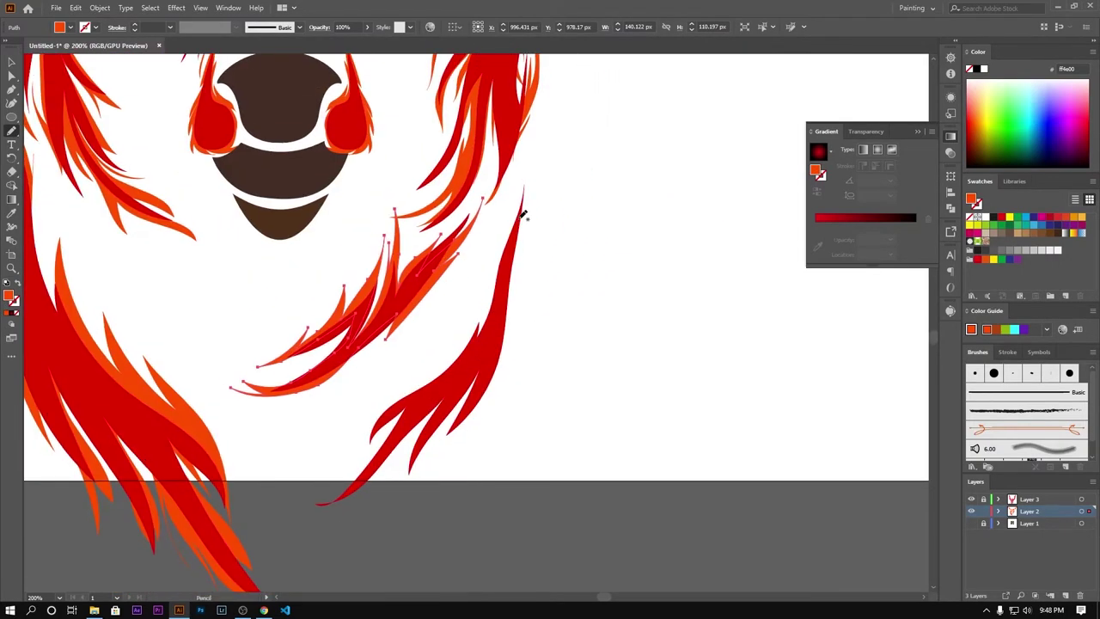
{"action": "left_click_drag", "start_coordinate": [528, 203], "coordinate": [486, 394]}
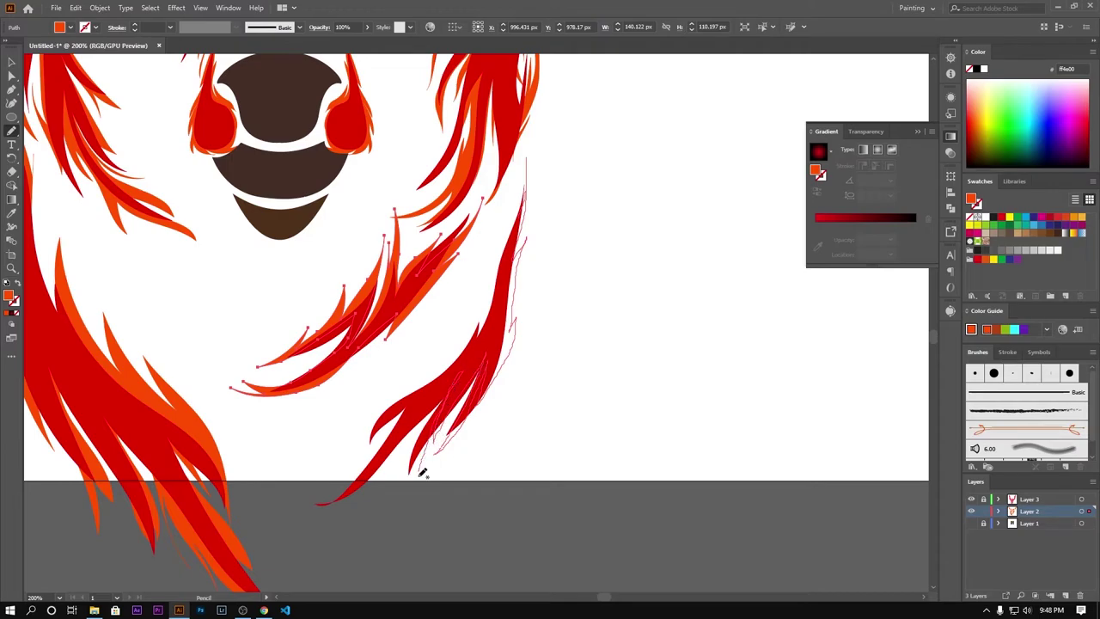
{"action": "left_click_drag", "start_coordinate": [408, 486], "coordinate": [388, 466]}
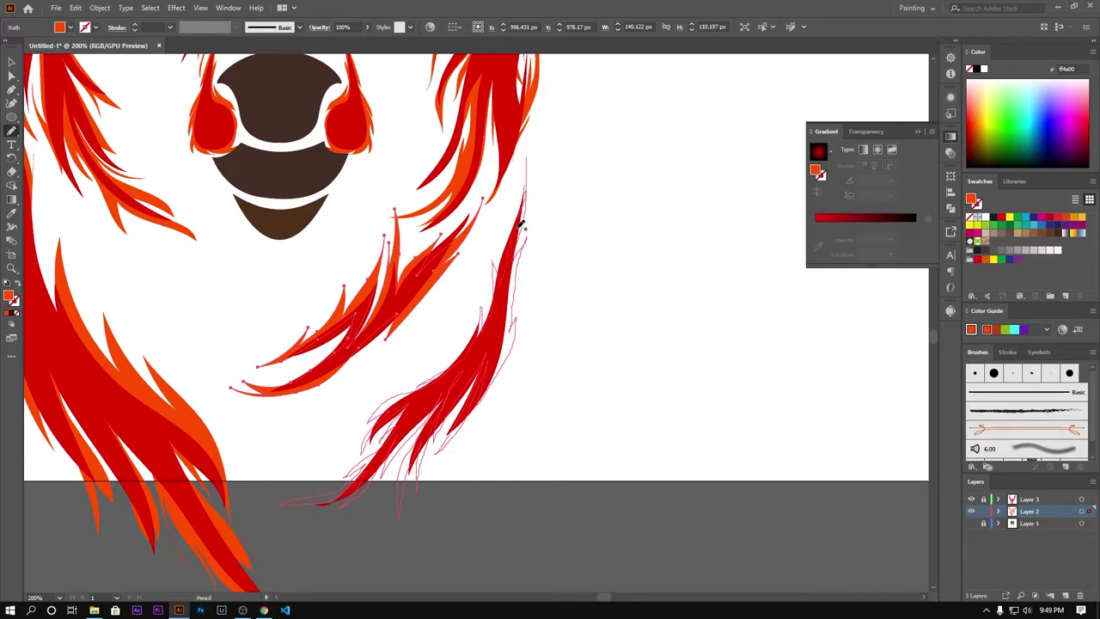
{"action": "left_click_drag", "start_coordinate": [519, 223], "coordinate": [520, 225]}
{"action": "key", "text": "v"}
{"action": "key", "text": "ctrl+minus"}
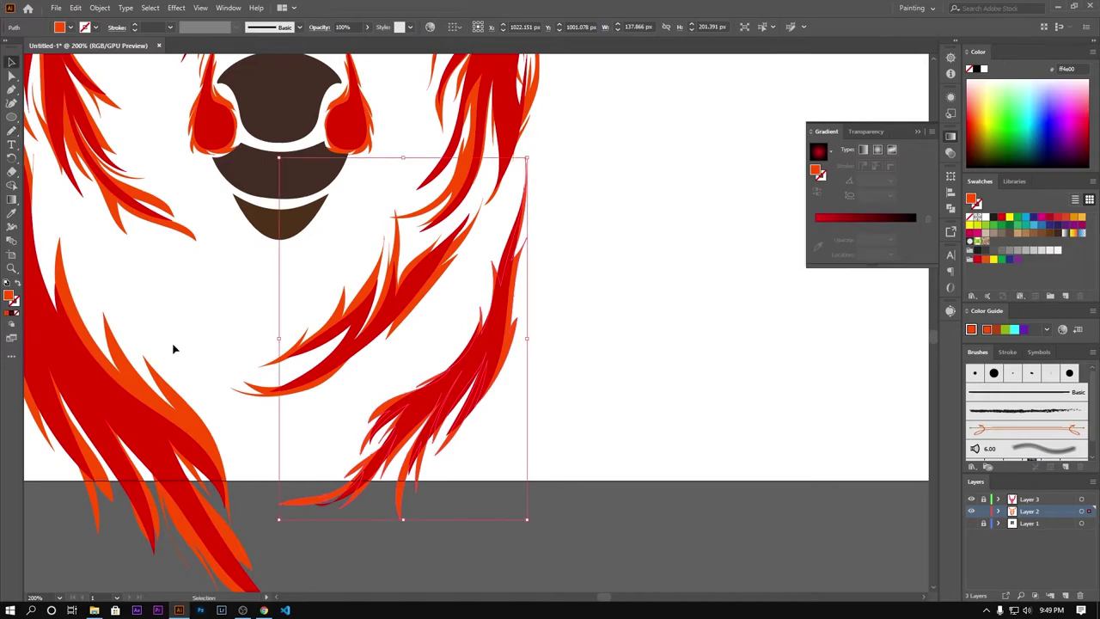
{"action": "key", "text": "ctrl+minus"}
{"action": "key", "text": "ctrl+shift+a"}
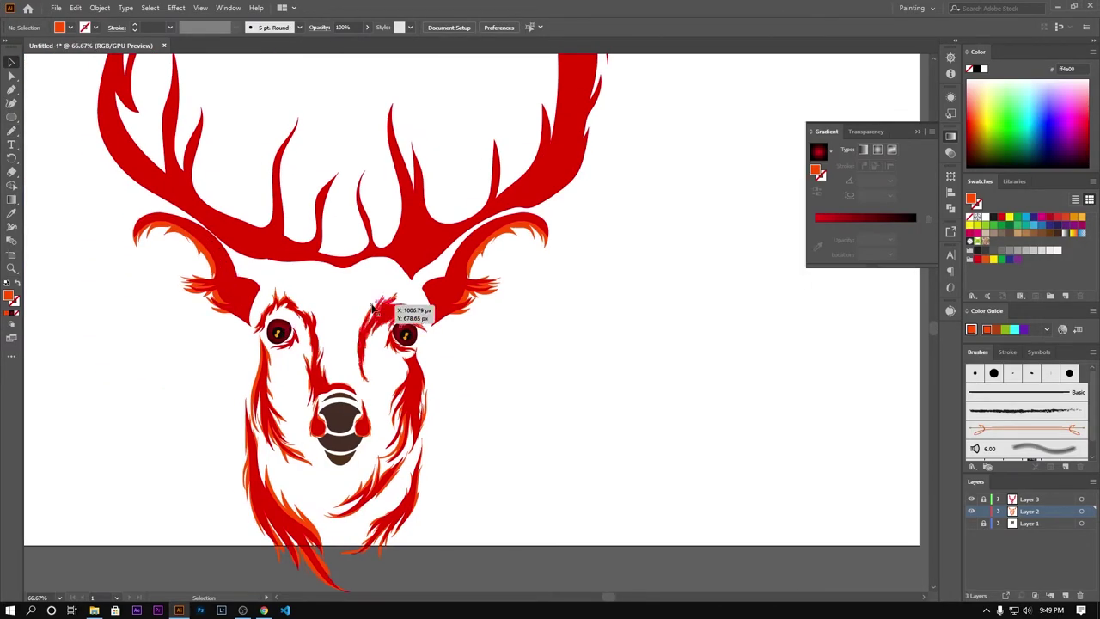
{"action": "scroll", "coordinate": [405, 307], "scroll_direction": "up", "scroll_amount": 2}
Recolour the selected ear and face highlights yellow-orange with the Eyedropper.
{"action": "key", "text": "ctrl+minus"}
{"action": "key", "text": "ctrl+minus"}
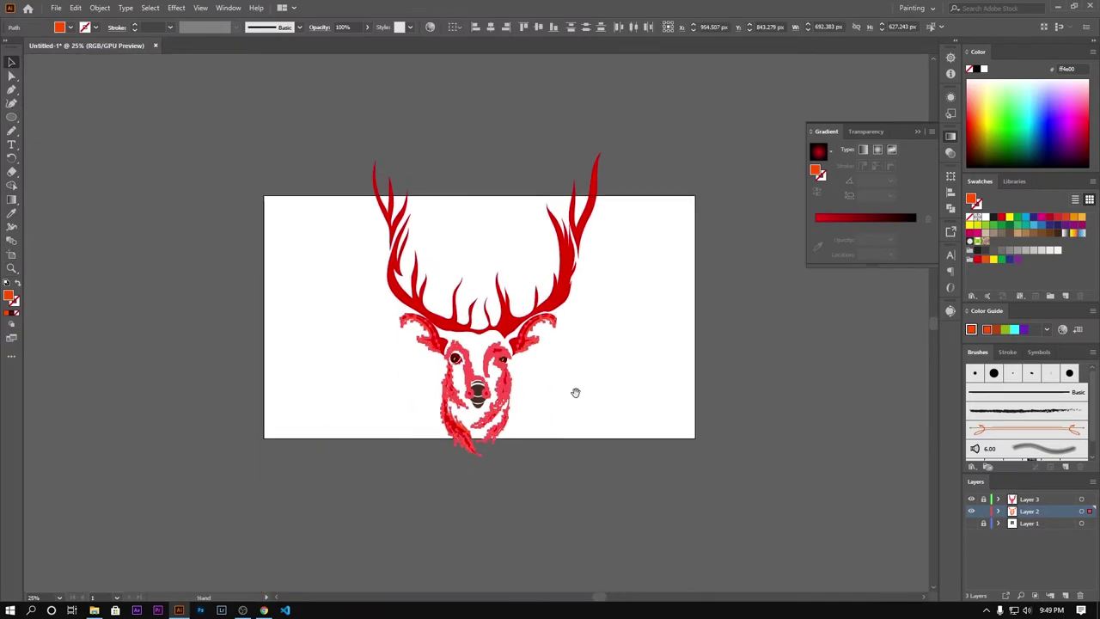
{"action": "left_click_drag", "start_coordinate": [574, 390], "coordinate": [350, 336]}
{"action": "key", "text": "ctrl+plus"}
{"action": "key", "text": "ctrl+plus"}
{"action": "key", "text": "i"}
{"action": "key", "text": "ctrl+plus"}
{"action": "left_click", "coordinate": [994, 215]}
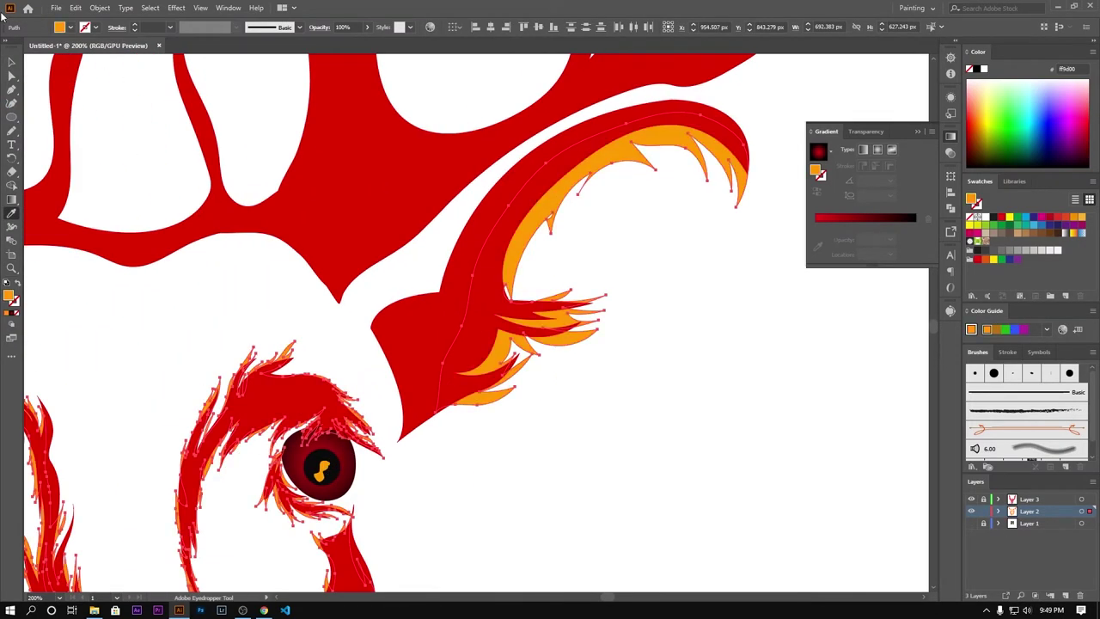
{"action": "key", "text": "ctrl+0"}
{"action": "key", "text": "v"}
{"action": "key", "text": "ctrl+shift+a"}
{"action": "scroll", "coordinate": [429, 356], "scroll_direction": "up", "scroll_amount": 3}
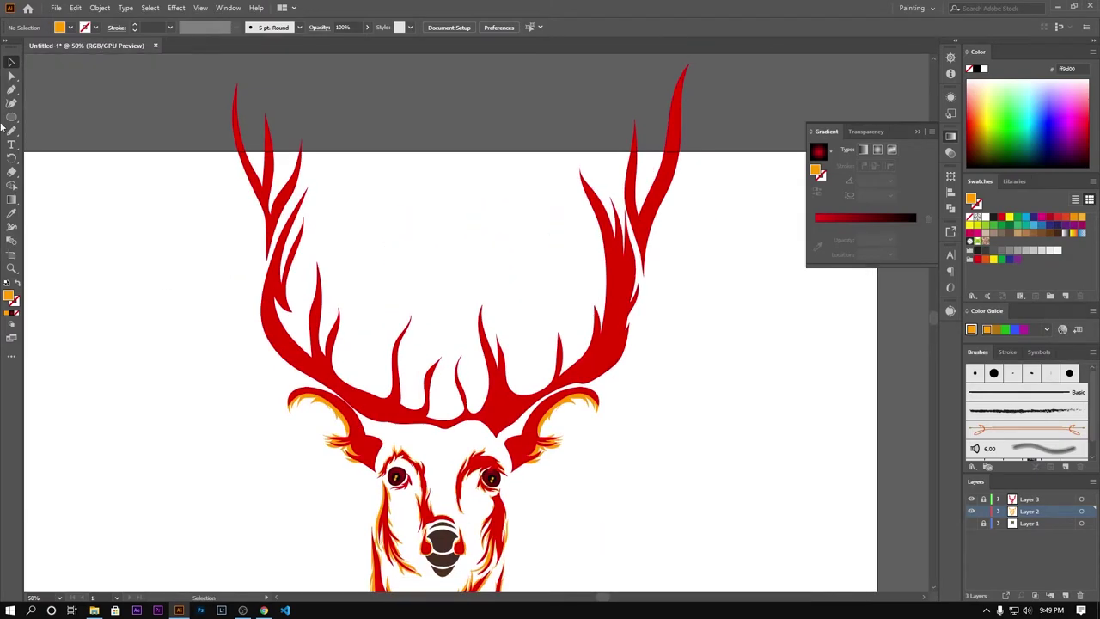
Pencil-draw highlights up the left antler's upper tines and along its outer curve.
{"action": "key", "text": "n"}
{"action": "scroll", "coordinate": [246, 107], "scroll_direction": "up", "scroll_amount": 1}
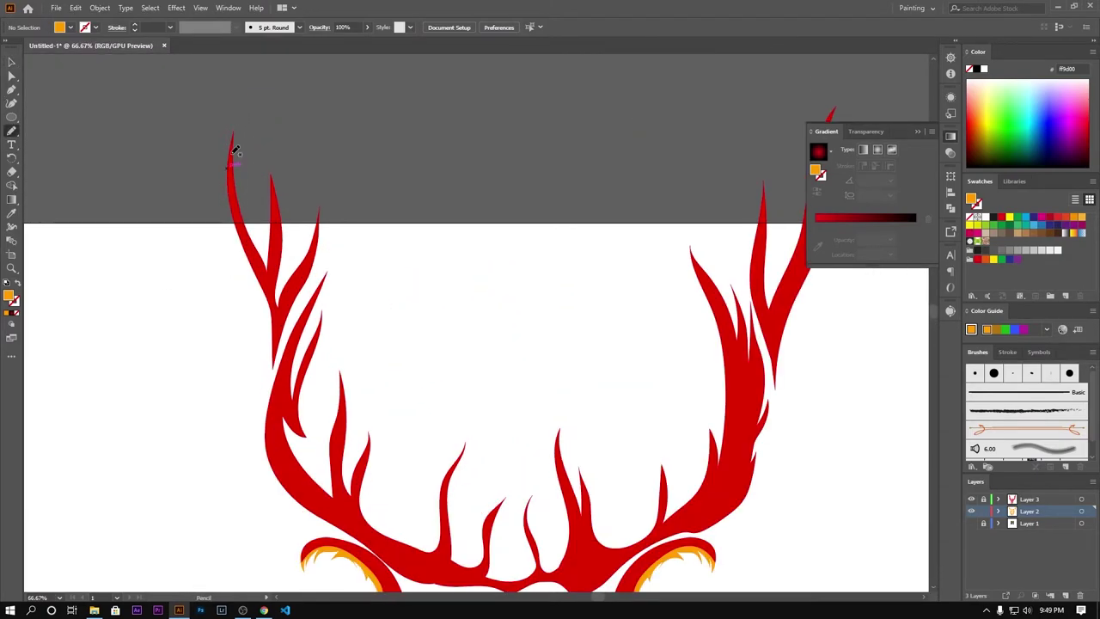
{"action": "left_click_drag", "start_coordinate": [258, 255], "coordinate": [277, 355]}
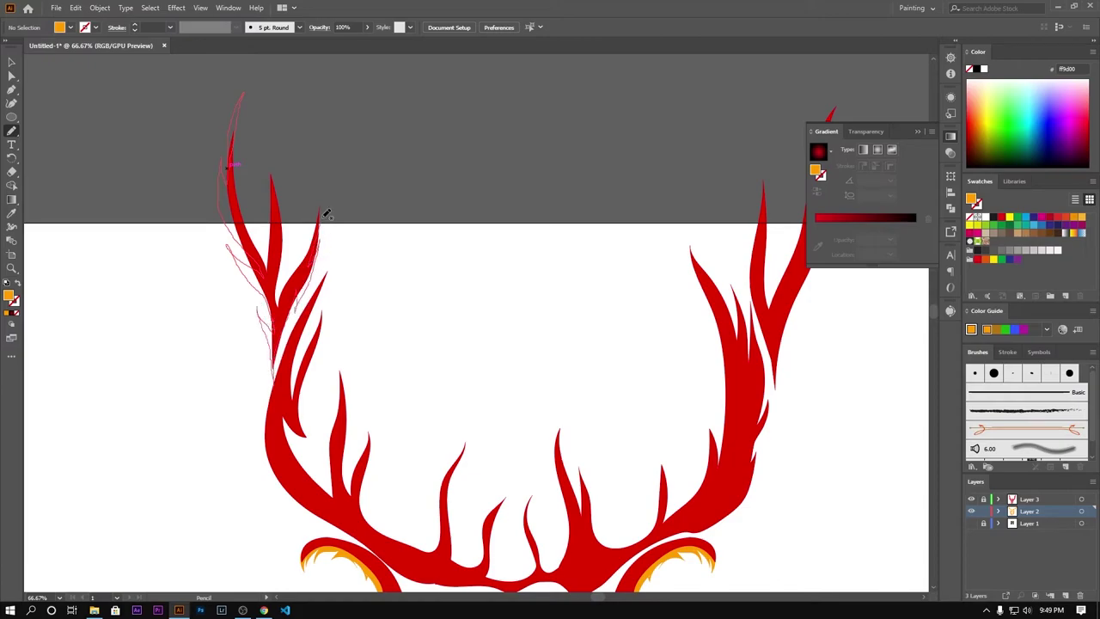
{"action": "left_click_drag", "start_coordinate": [288, 303], "coordinate": [294, 194]}
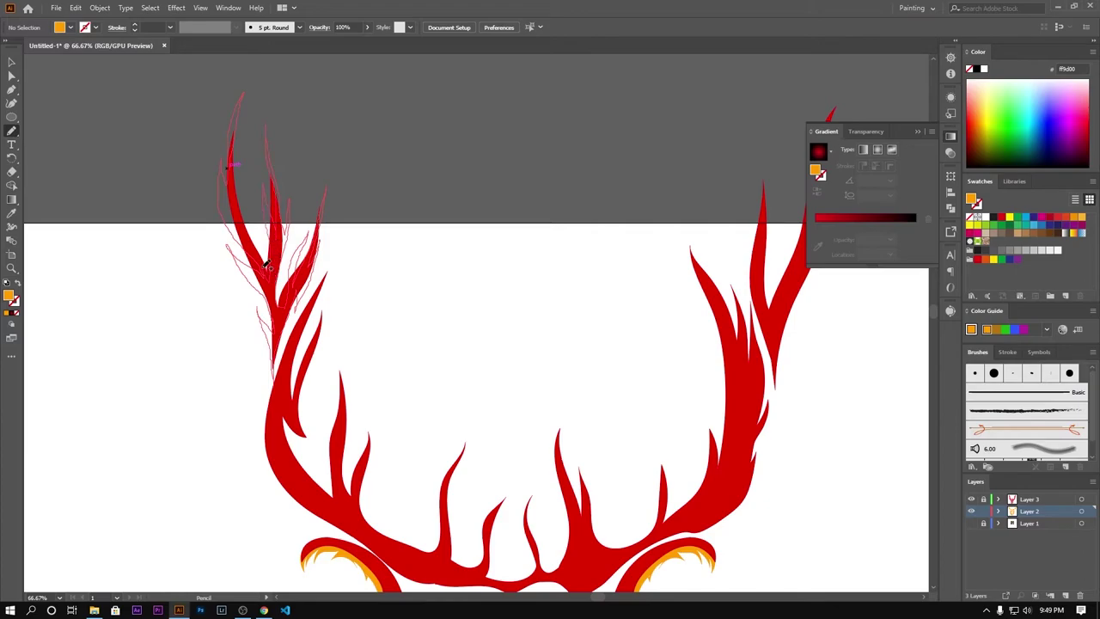
{"action": "scroll", "coordinate": [130, 314], "scroll_direction": "right", "scroll_amount": 2}
{"action": "scroll", "coordinate": [130, 315], "scroll_direction": "down", "scroll_amount": 2}
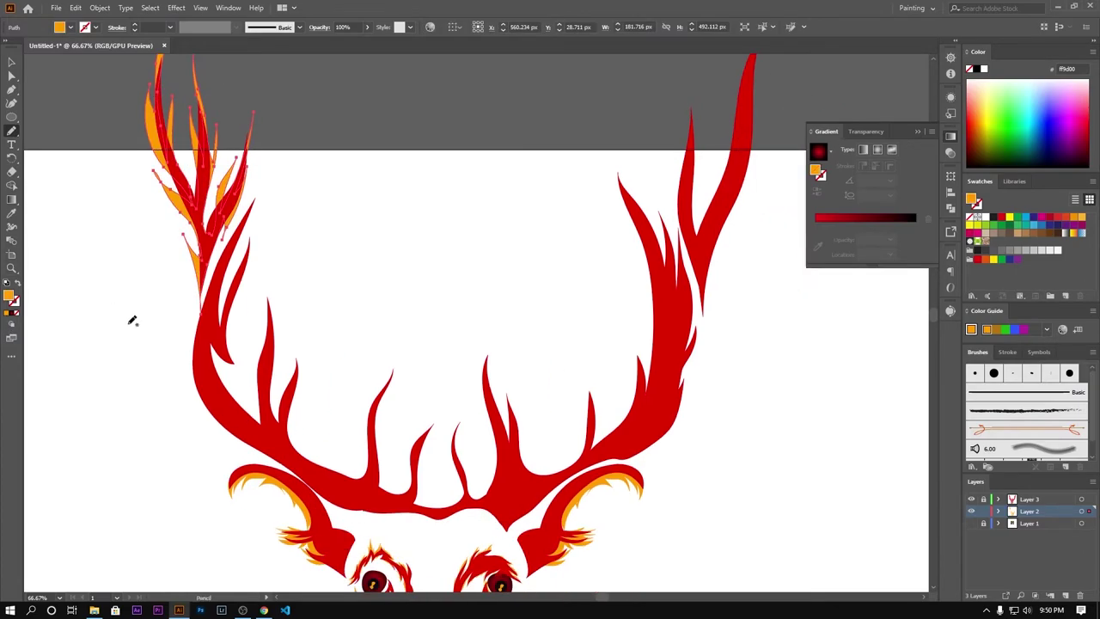
{"action": "scroll", "coordinate": [268, 136], "scroll_direction": "down", "scroll_amount": 1}
{"action": "left_click_drag", "start_coordinate": [230, 204], "coordinate": [220, 237]}
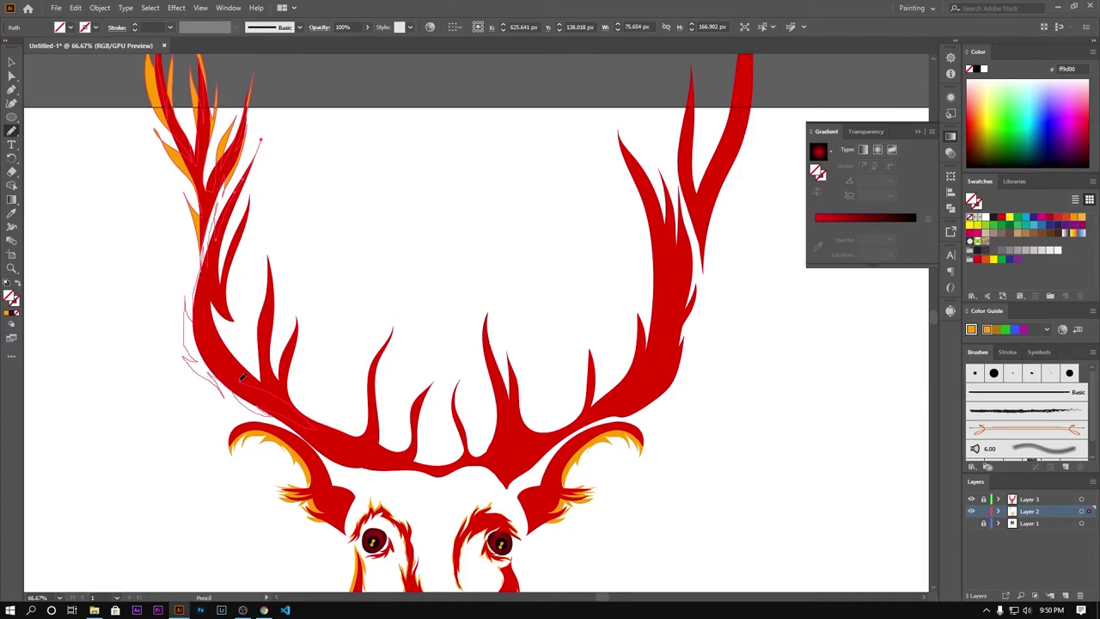
{"action": "key", "text": "a"}
{"action": "left_click", "coordinate": [265, 406]}
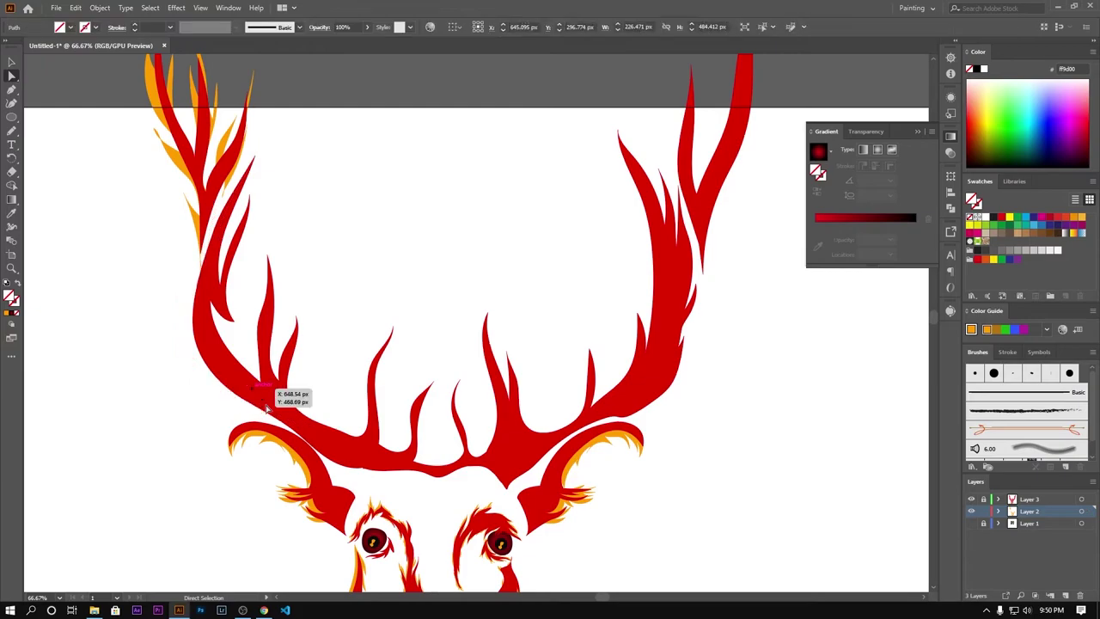
{"action": "key", "text": "n"}
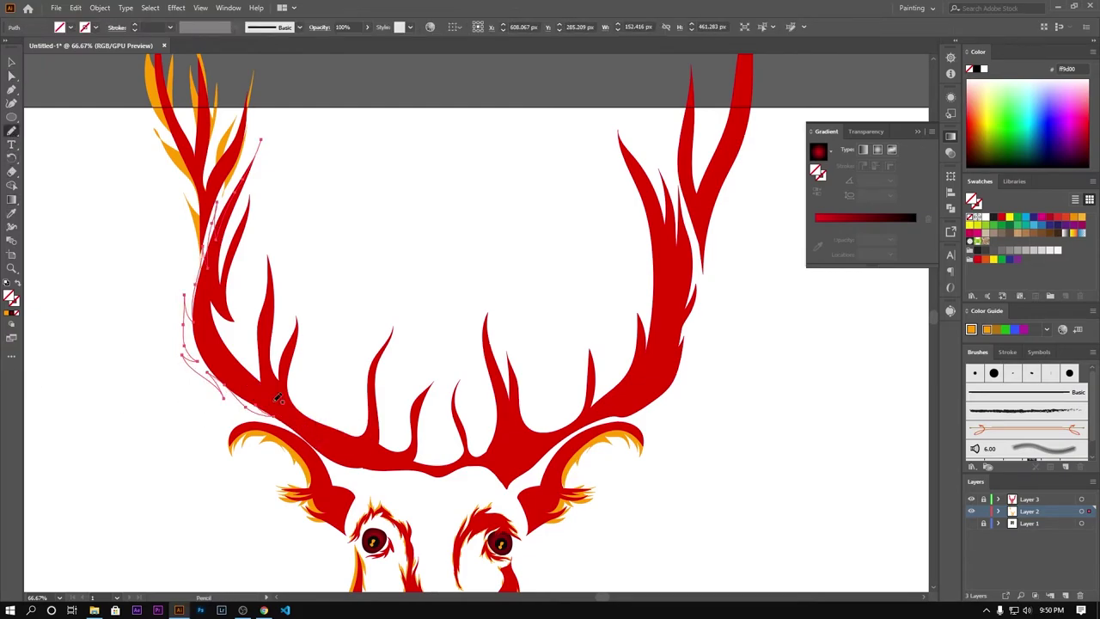
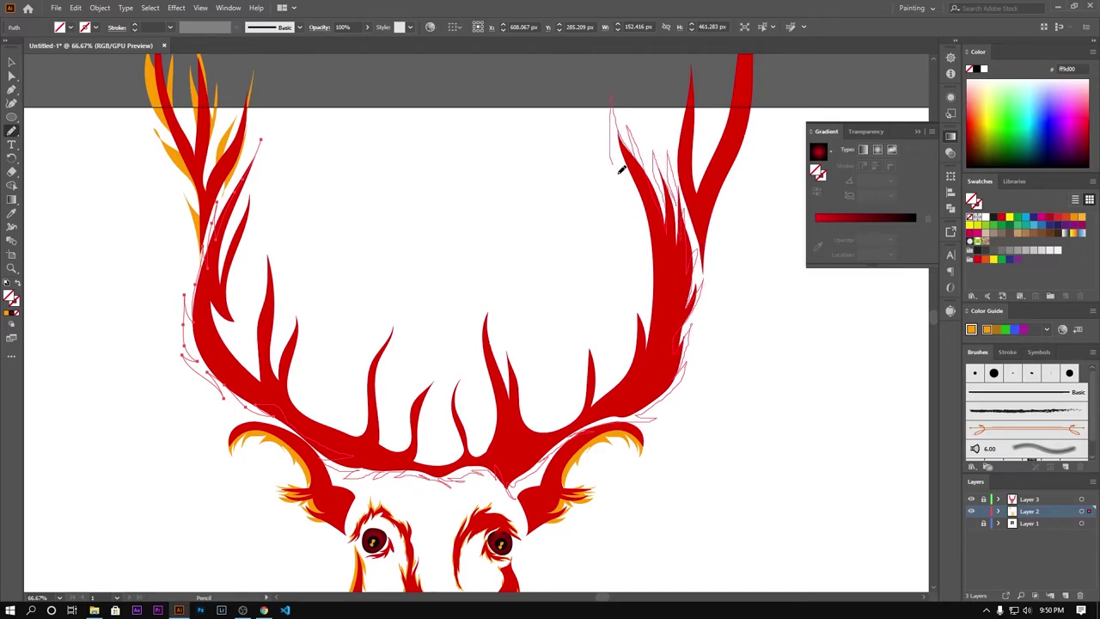
Pencil flame outlines down the left and right antler edges, nudging one anchor upward.
{"action": "left_click_drag", "start_coordinate": [646, 238], "coordinate": [639, 327]}
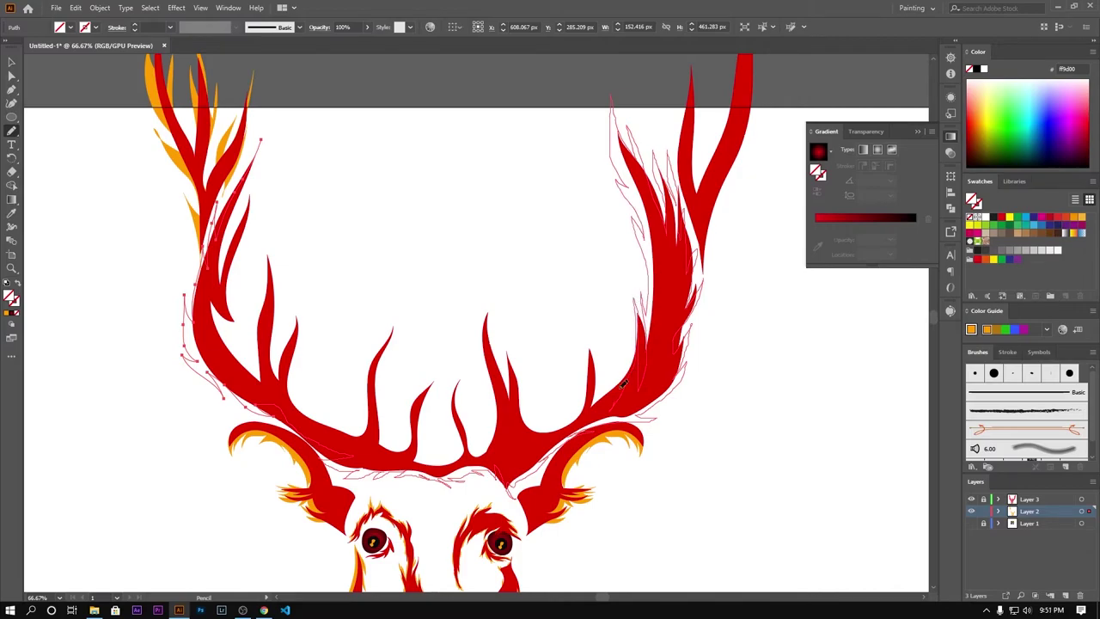
{"action": "left_click_drag", "start_coordinate": [587, 310], "coordinate": [582, 396]}
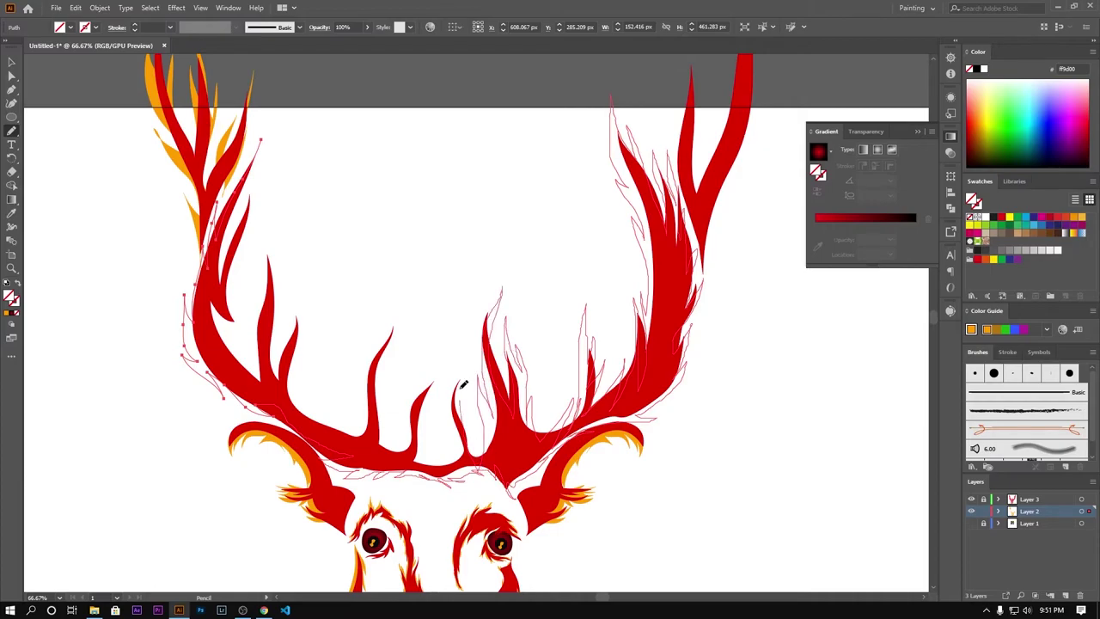
{"action": "key", "text": "a"}
{"action": "key", "text": "ctrl+plus"}
{"action": "key", "text": "ctrl+plus"}
{"action": "key", "text": "ctrl+plus"}
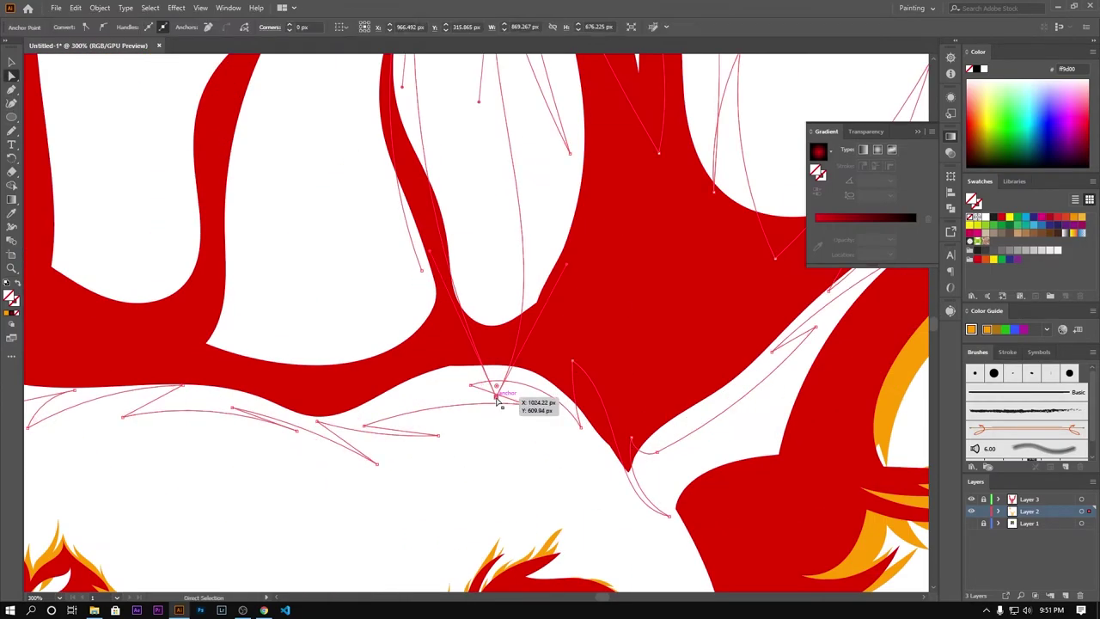
{"action": "left_click_drag", "start_coordinate": [495, 395], "coordinate": [496, 346]}
{"action": "key", "text": "n"}
Trace more flame outlines along the antler, including up past a spike tip.
{"action": "mouse_move", "coordinate": [424, 266]}
{"action": "left_mouse_down"}
{"action": "mouse_move", "coordinate": [305, 379]}
{"action": "mouse_move", "coordinate": [238, 142]}
{"action": "left_mouse_up"}
{"action": "left_click_drag", "start_coordinate": [238, 143], "coordinate": [291, 392]}
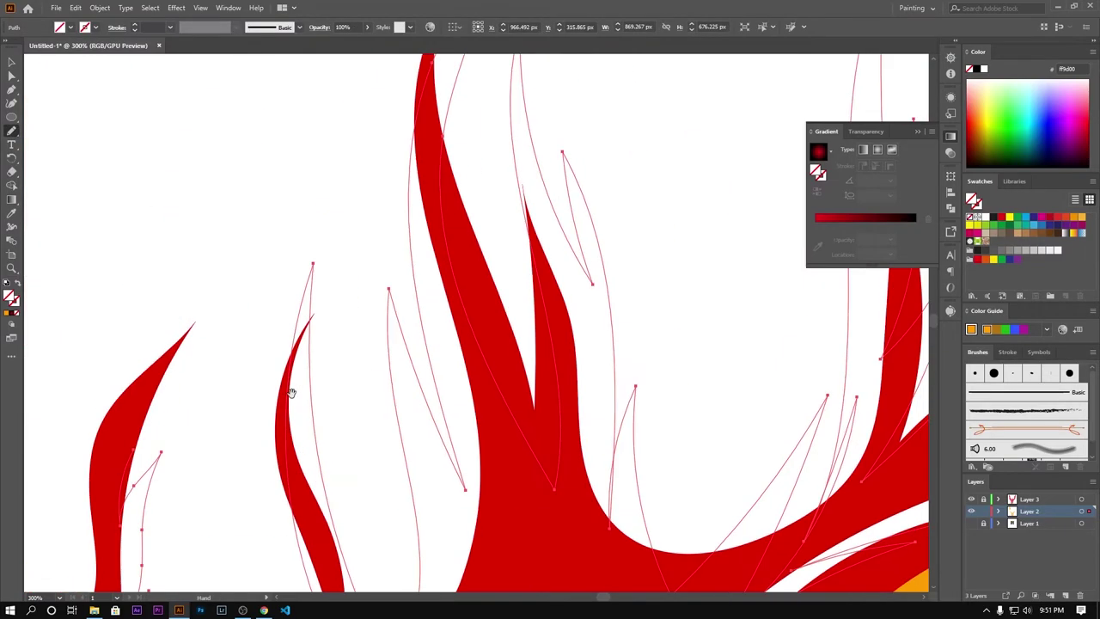
{"action": "key", "text": "ctrl+minus"}
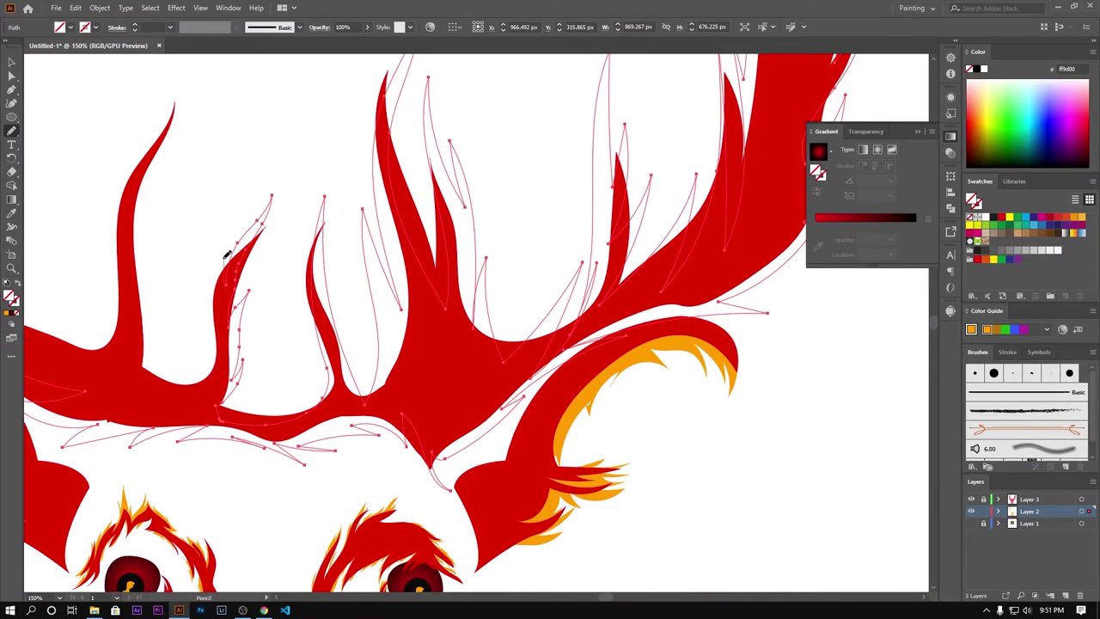
{"action": "left_click_drag", "start_coordinate": [225, 256], "coordinate": [209, 337]}
{"action": "mouse_move", "coordinate": [151, 303]}
{"action": "left_mouse_down"}
{"action": "mouse_move", "coordinate": [199, 52]}
{"action": "mouse_move", "coordinate": [237, 175]}
{"action": "left_mouse_up"}
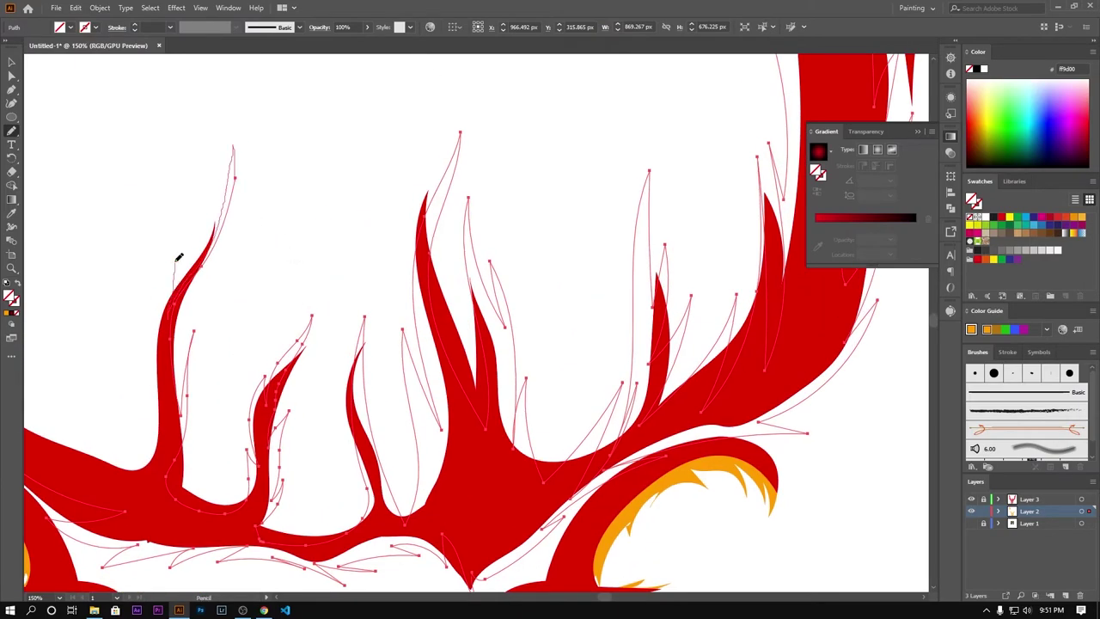
Add flame strokes up and along the left antler spike.
{"action": "mouse_move", "coordinate": [171, 375]}
{"action": "left_mouse_down"}
{"action": "mouse_move", "coordinate": [222, 301]}
{"action": "mouse_move", "coordinate": [256, 183]}
{"action": "mouse_move", "coordinate": [248, 147]}
{"action": "mouse_move", "coordinate": [239, 168]}
{"action": "left_mouse_up"}
{"action": "scroll", "coordinate": [258, 318], "scroll_direction": "left", "scroll_amount": 3}
{"action": "left_click_drag", "start_coordinate": [218, 269], "coordinate": [197, 111]}
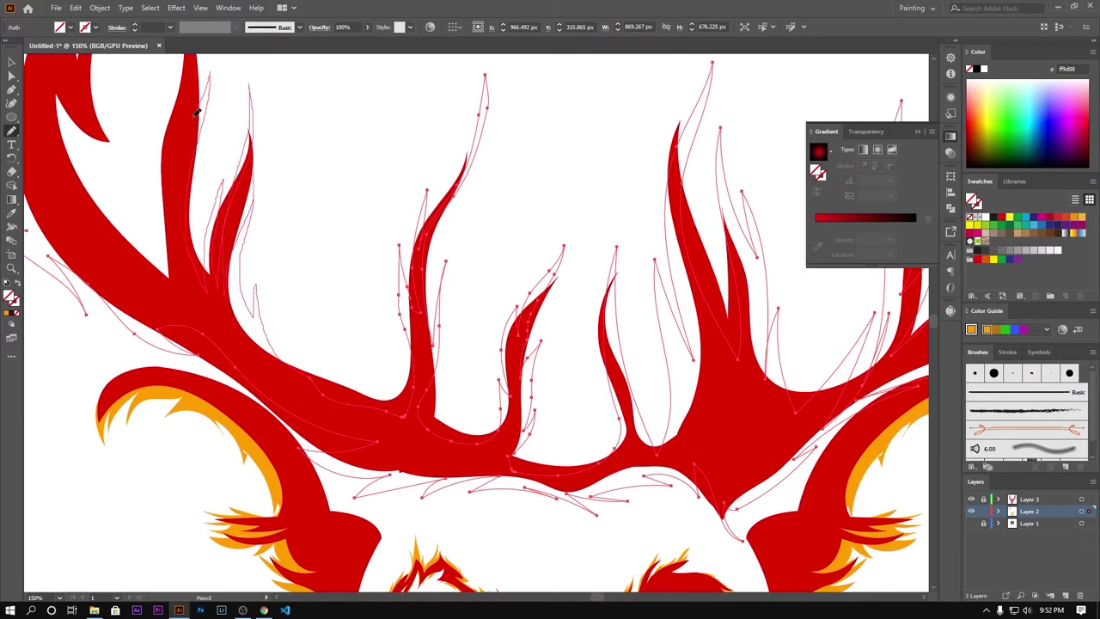
{"action": "scroll", "coordinate": [197, 111], "scroll_direction": "up", "scroll_amount": 3}
{"action": "left_click_drag", "start_coordinate": [194, 180], "coordinate": [189, 114]}
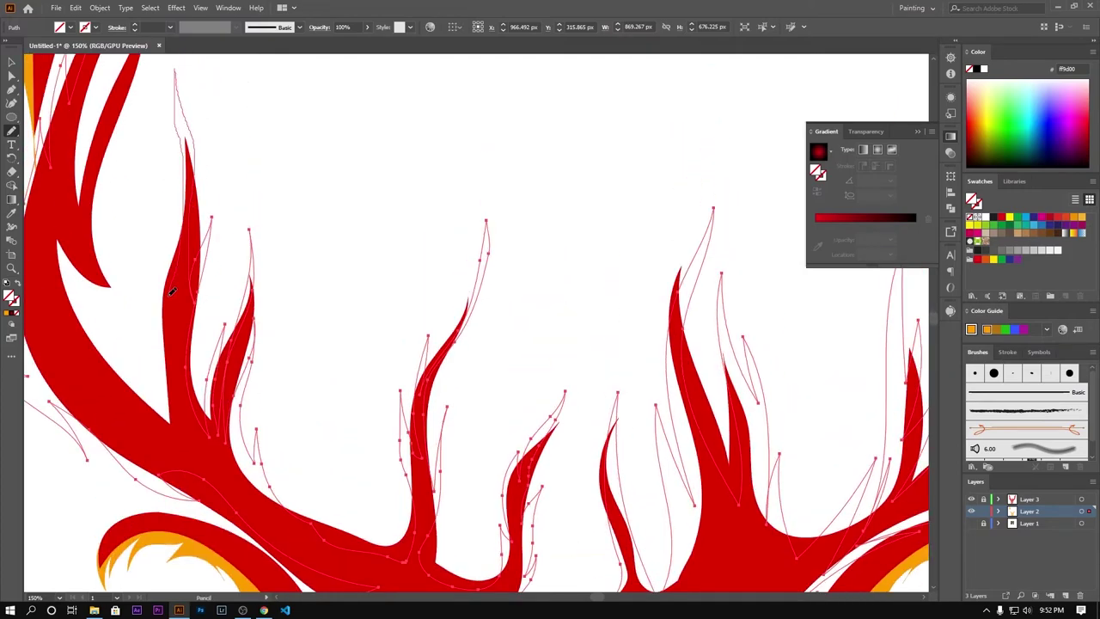
{"action": "left_click_drag", "start_coordinate": [172, 290], "coordinate": [175, 339]}
Trace flame outlines along the inner and upper antler tines.
{"action": "left_click_drag", "start_coordinate": [118, 395], "coordinate": [316, 379]}
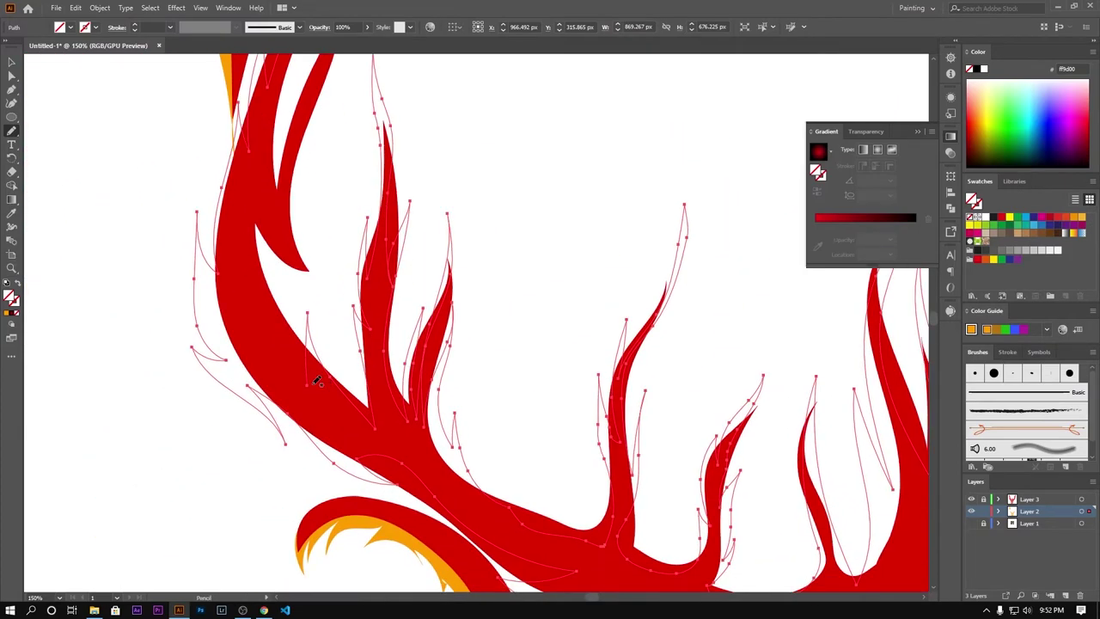
{"action": "left_click_drag", "start_coordinate": [254, 225], "coordinate": [325, 282]}
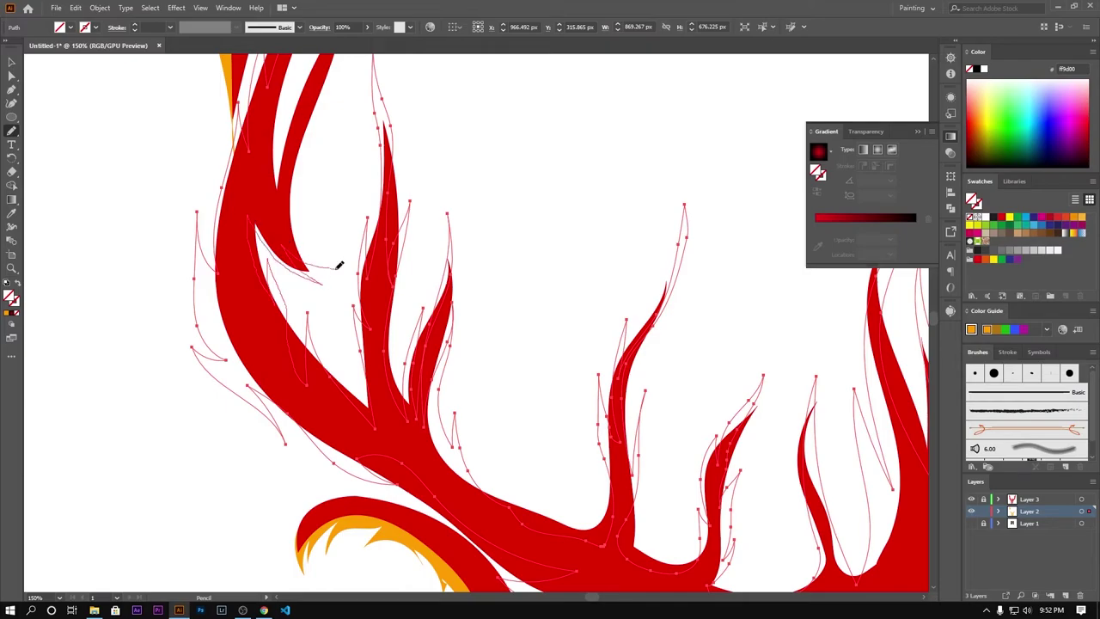
{"action": "left_click_drag", "start_coordinate": [331, 79], "coordinate": [293, 282]}
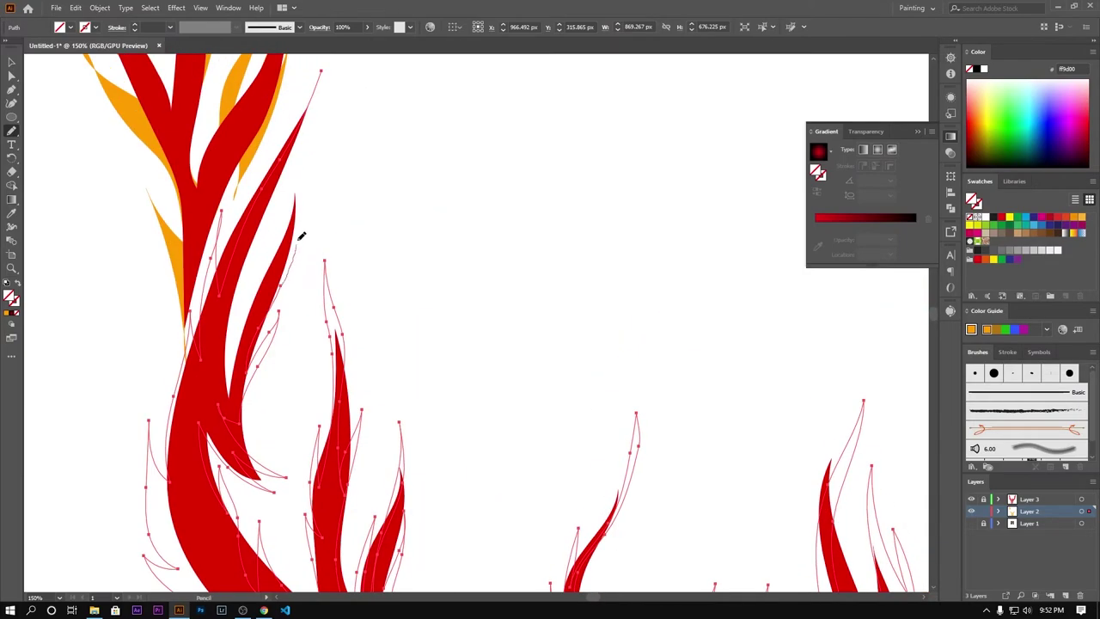
{"action": "left_click_drag", "start_coordinate": [300, 236], "coordinate": [301, 153]}
{"action": "left_click_drag", "start_coordinate": [286, 194], "coordinate": [222, 378]}
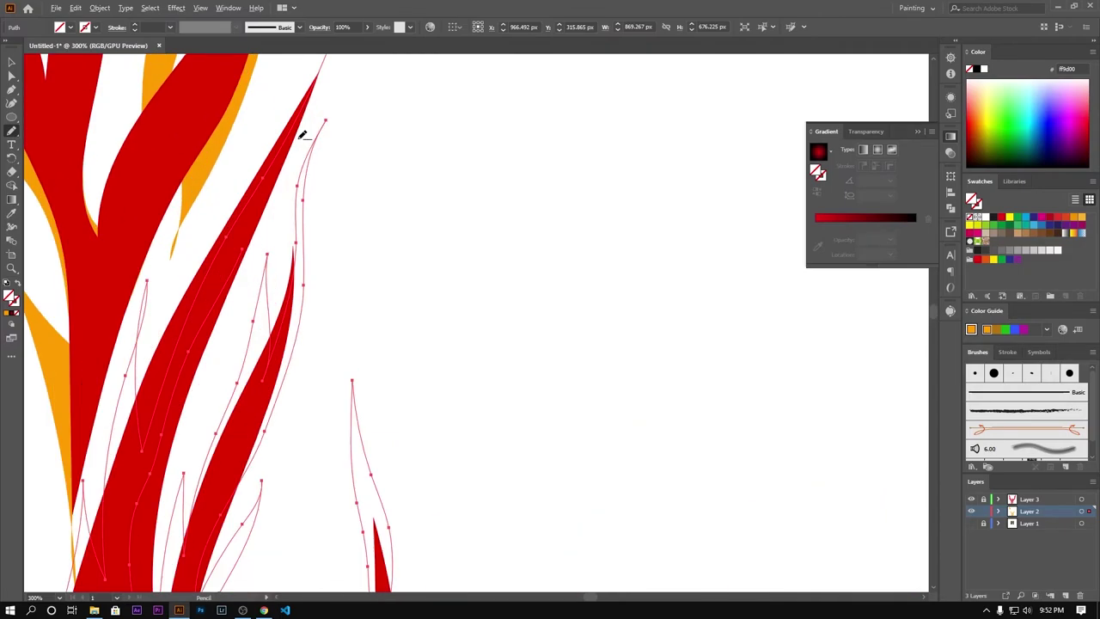
{"action": "scroll", "coordinate": [292, 197], "scroll_direction": "up", "scroll_amount": 1}
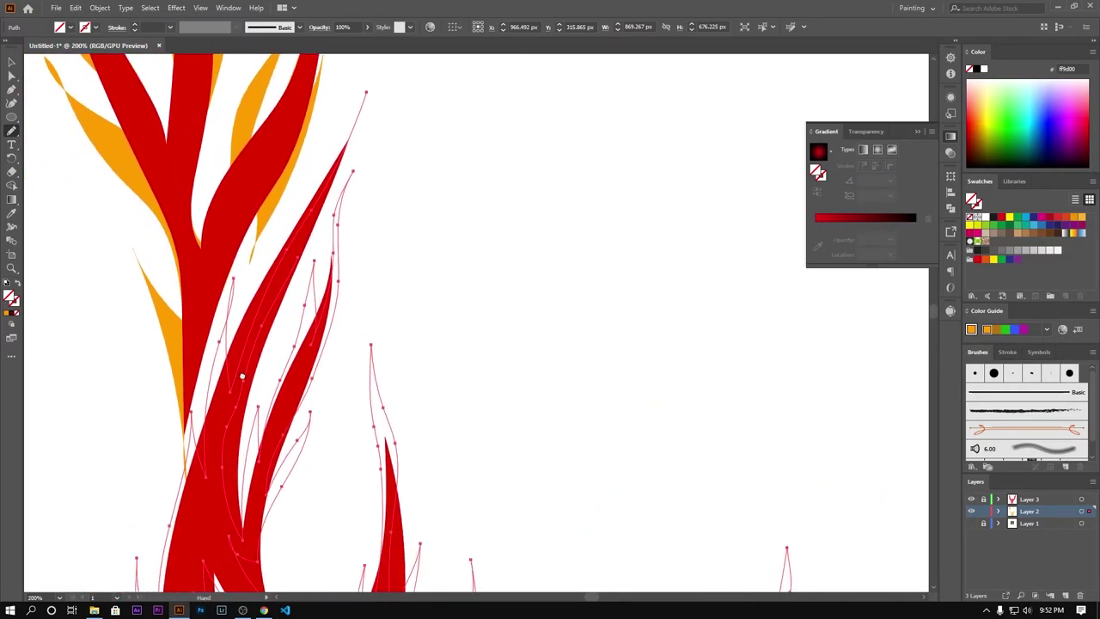
{"action": "scroll", "coordinate": [348, 145], "scroll_direction": "down", "scroll_amount": 3}
Select the traced flame outlines.
{"action": "key", "text": "v"}
{"action": "scroll", "coordinate": [282, 252], "scroll_direction": "up", "scroll_amount": 3}
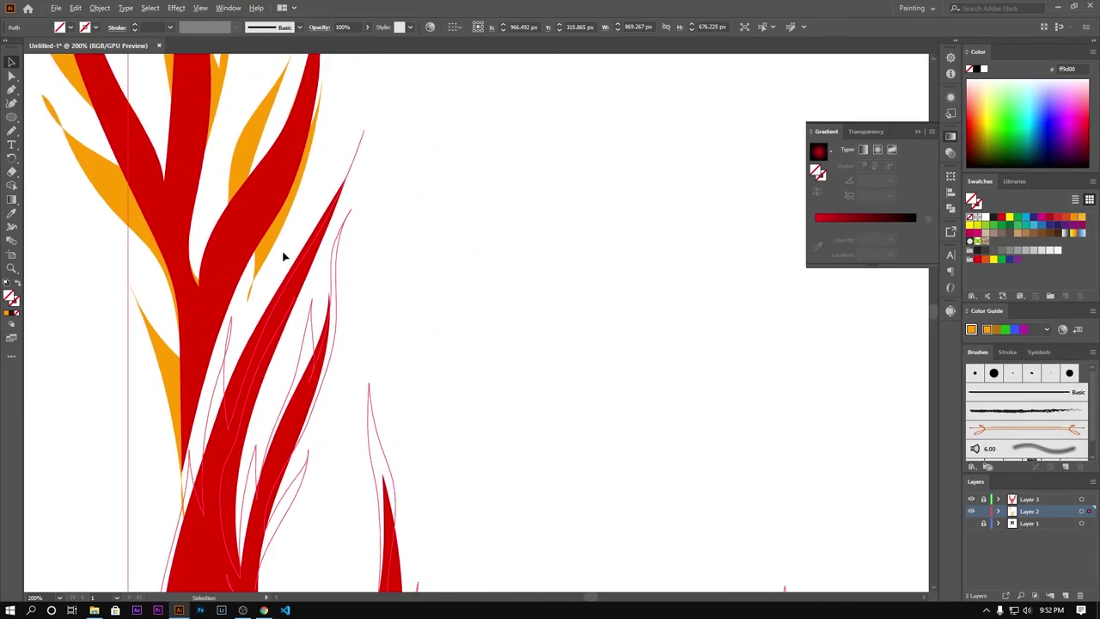
{"action": "scroll", "coordinate": [265, 386], "scroll_direction": "up", "scroll_amount": 1}
{"action": "left_click", "coordinate": [342, 238]}
{"action": "scroll", "coordinate": [342, 239], "scroll_direction": "up", "scroll_amount": 2}
{"action": "scroll", "coordinate": [341, 239], "scroll_direction": "right", "scroll_amount": 2}
Redraw the last flame edges to the tip and fill the flame shapes orange.
{"action": "key", "text": "n"}
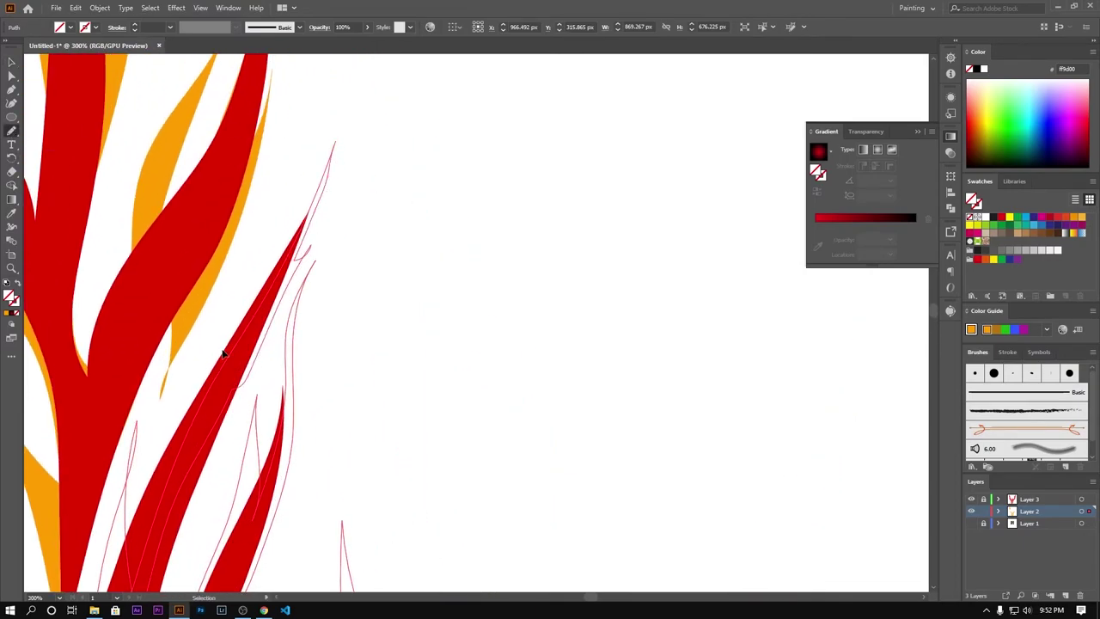
{"action": "left_click_drag", "start_coordinate": [226, 354], "coordinate": [324, 181]}
{"action": "left_click_drag", "start_coordinate": [337, 140], "coordinate": [255, 367]}
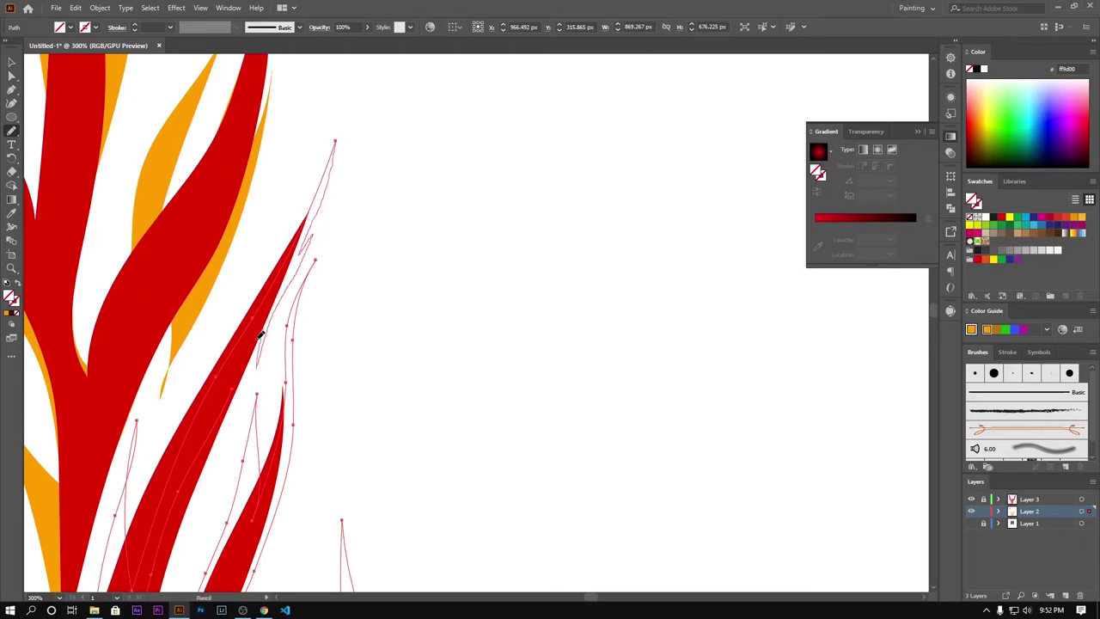
{"action": "left_click", "coordinate": [7, 311]}
{"action": "key", "text": "v"}
{"action": "left_click", "coordinate": [449, 322]}
Zoom out to both antlers and select the whole deer artwork.
{"action": "key", "text": "ctrl+minus"}
{"action": "key", "text": "ctrl+minus"}
{"action": "key", "text": "ctrl+minus"}
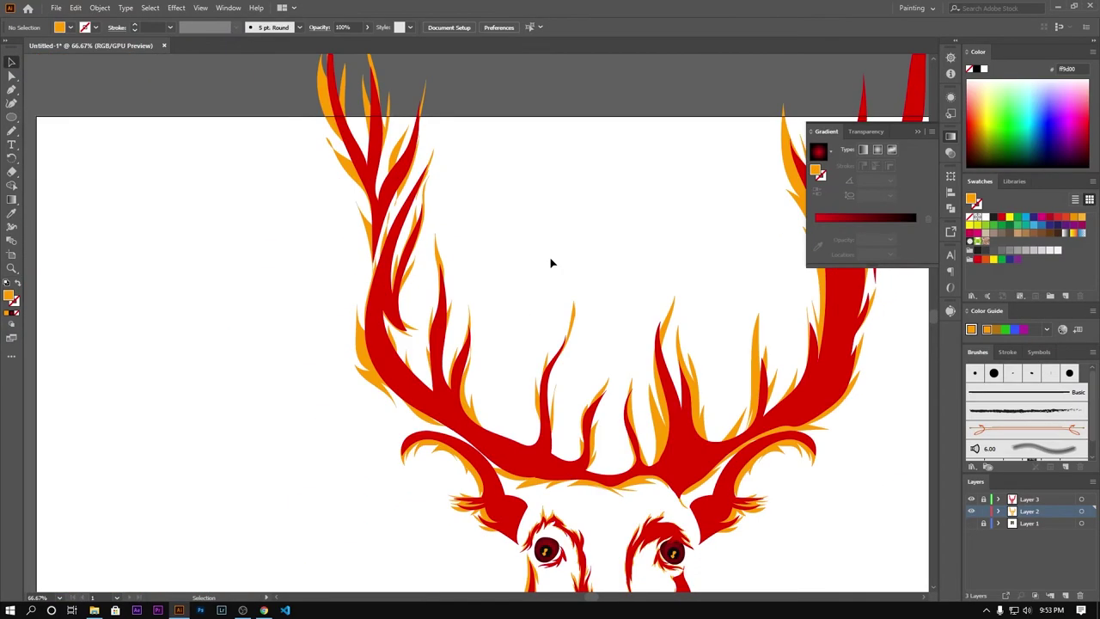
{"action": "scroll", "coordinate": [387, 398], "scroll_direction": "down", "scroll_amount": 3}
{"action": "scroll", "coordinate": [370, 361], "scroll_direction": "up", "scroll_amount": 1}
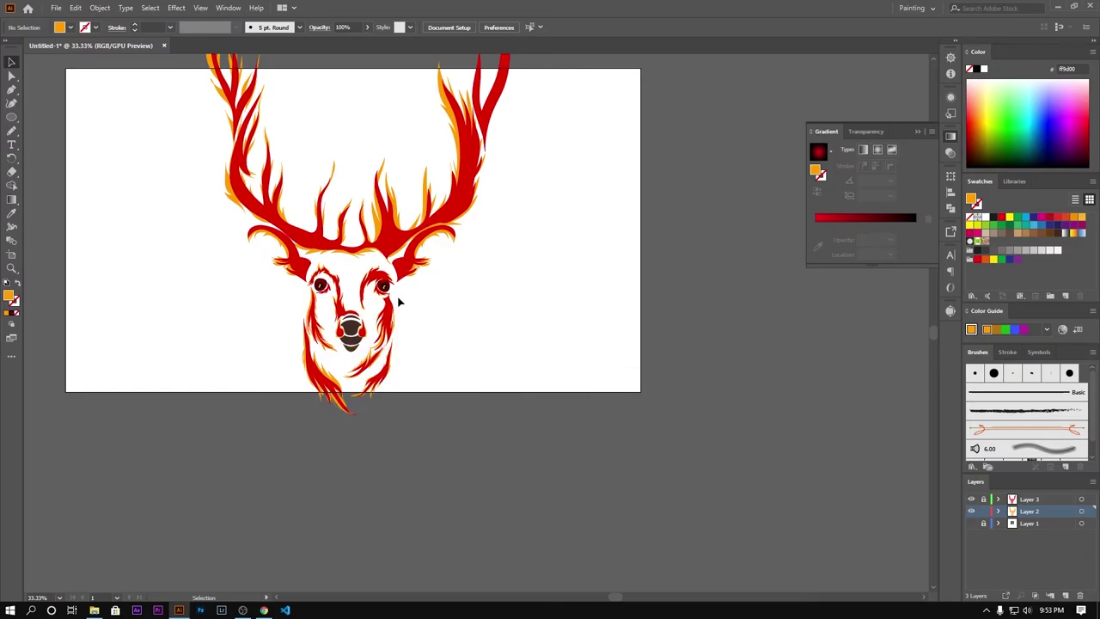
{"action": "scroll", "coordinate": [404, 374], "scroll_direction": "down", "scroll_amount": 2}
{"action": "left_click_drag", "start_coordinate": [332, 319], "coordinate": [447, 376]}
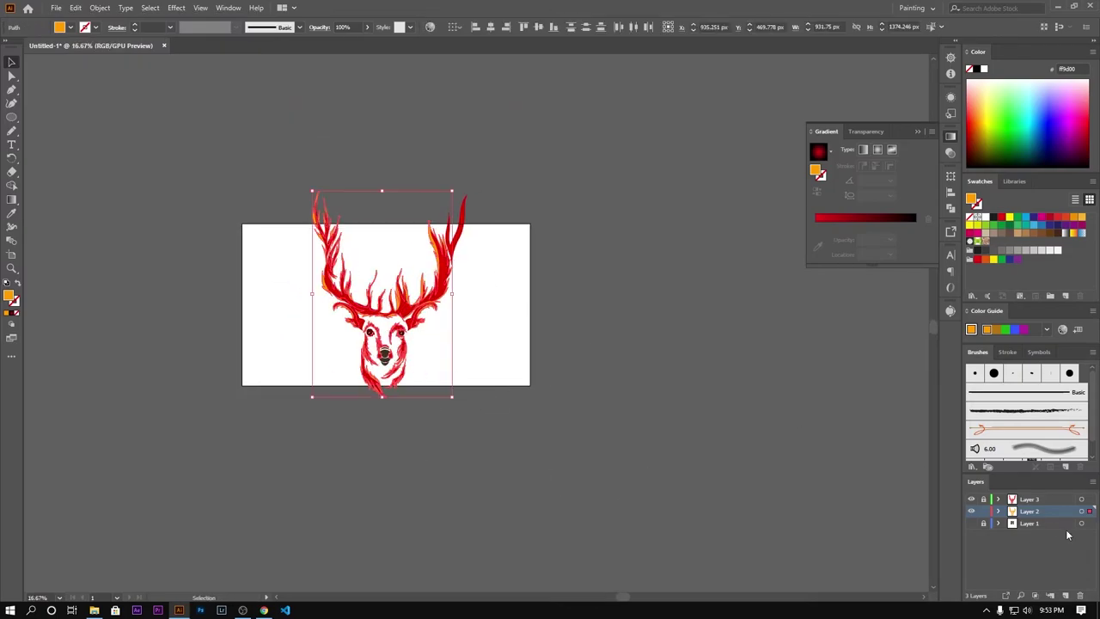
{"action": "scroll", "coordinate": [355, 344], "scroll_direction": "up", "scroll_amount": 3}
{"action": "scroll", "coordinate": [354, 344], "scroll_direction": "up", "scroll_amount": 3}
Pencil a closed orange flame outline around the deer's left eye.
{"action": "key", "text": "n"}
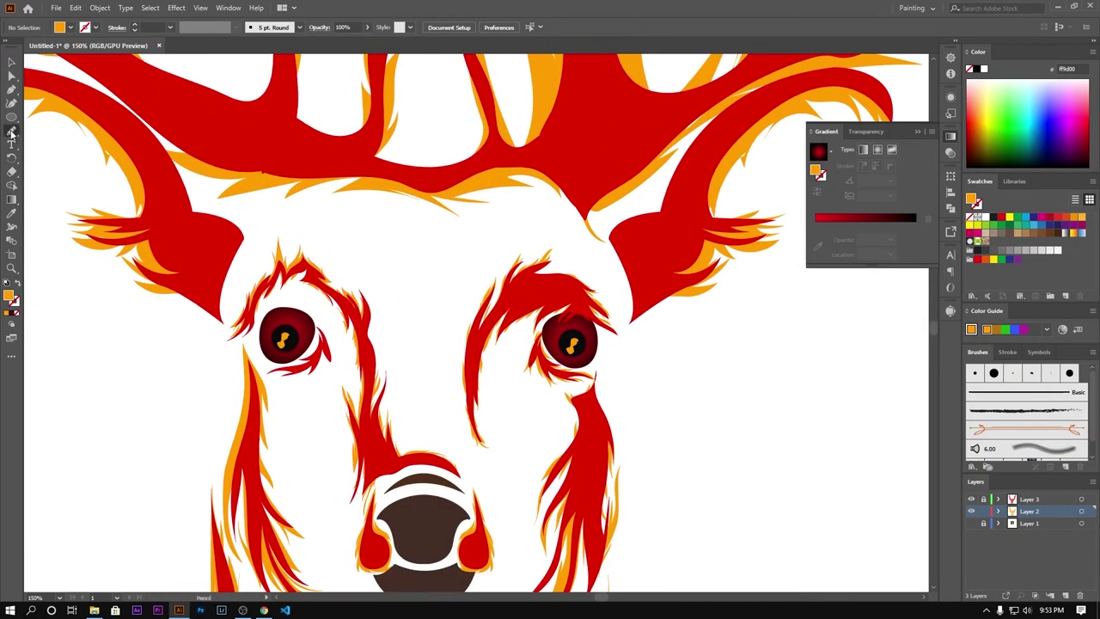
{"action": "scroll", "coordinate": [360, 359], "scroll_direction": "up", "scroll_amount": 2}
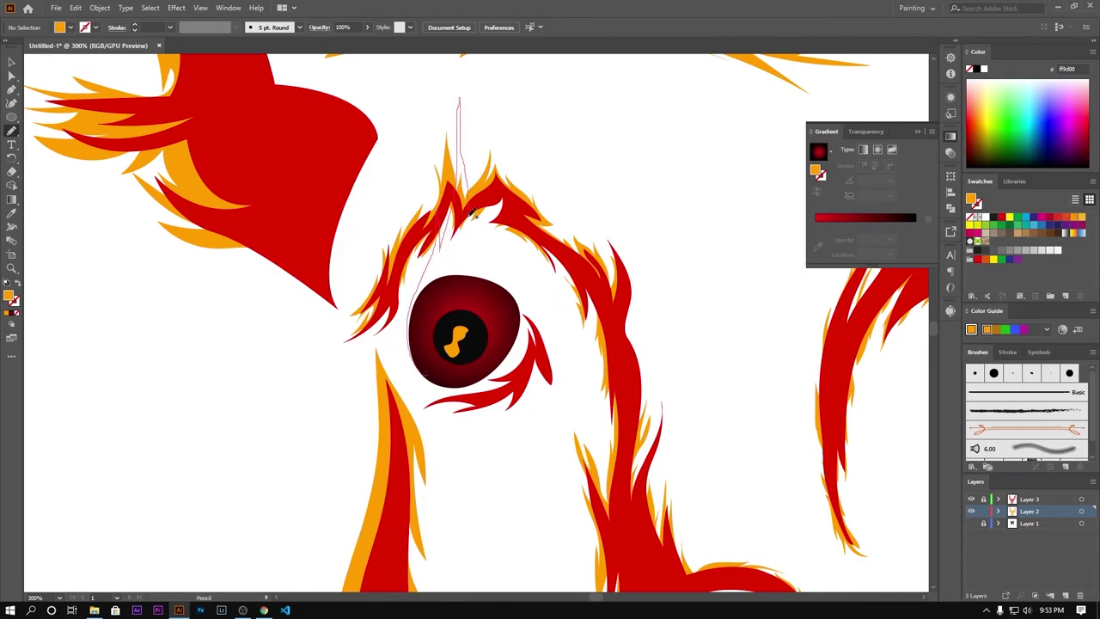
{"action": "left_click_drag", "start_coordinate": [418, 374], "coordinate": [437, 255]}
{"action": "key", "text": "ctrl+z"}
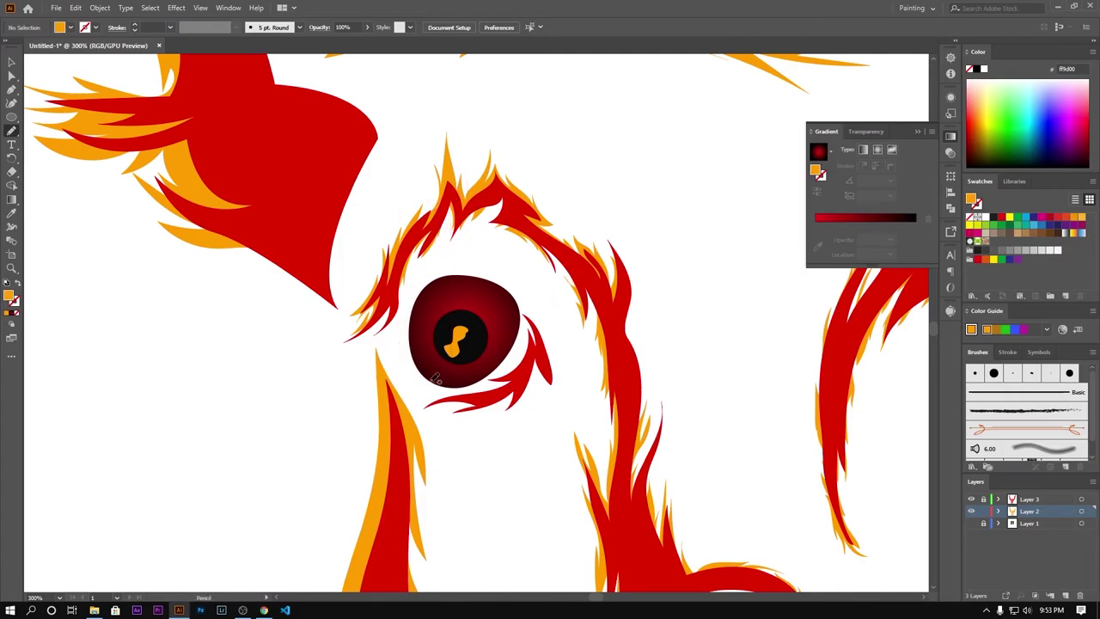
{"action": "left_click_drag", "start_coordinate": [427, 378], "coordinate": [458, 203]}
{"action": "left_click_drag", "start_coordinate": [487, 253], "coordinate": [526, 300]}
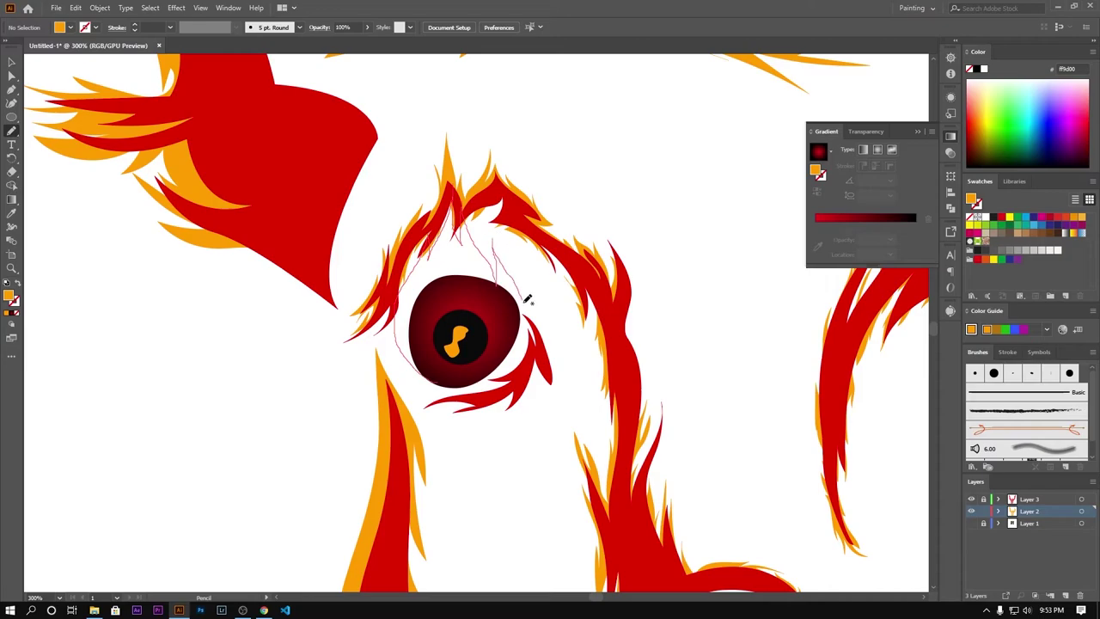
{"action": "left_click_drag", "start_coordinate": [446, 380], "coordinate": [428, 378]}
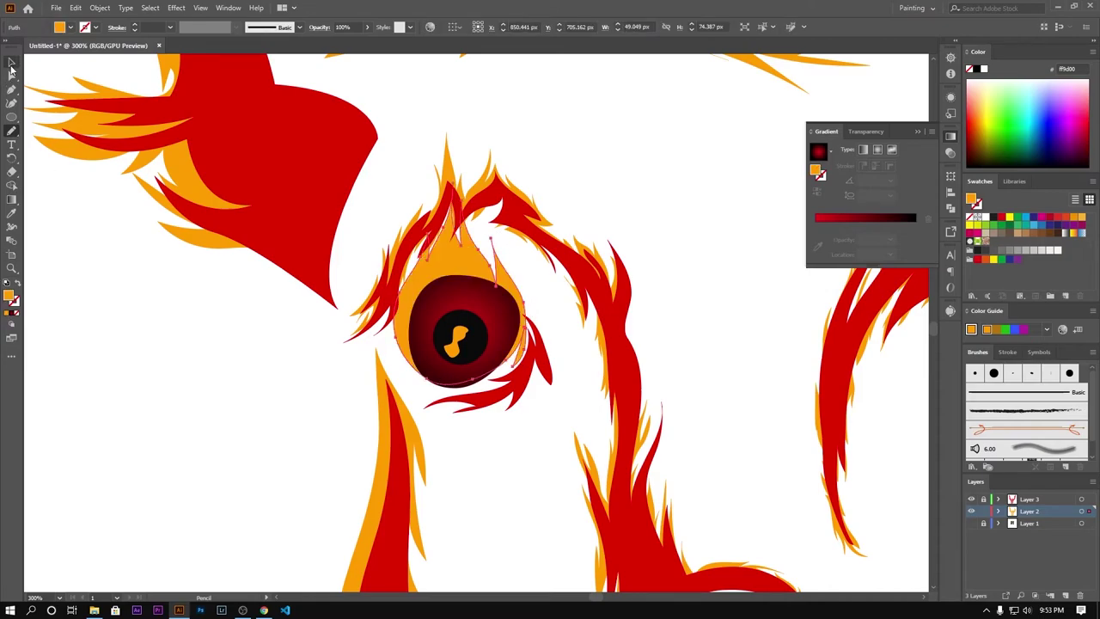
Shrink the eye flame, then make a smaller copy coloured antler red.
{"action": "key", "text": "ctrl"}
{"action": "left_click_drag", "start_coordinate": [526, 386], "coordinate": [519, 378]}
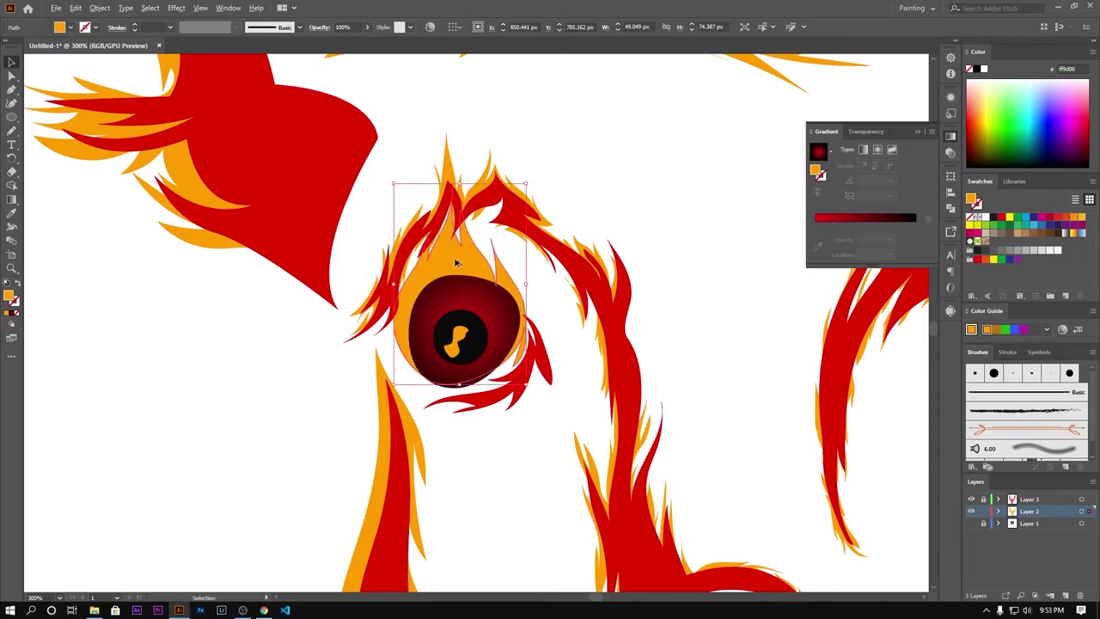
{"action": "left_click_drag", "start_coordinate": [460, 270], "coordinate": [187, 374]}
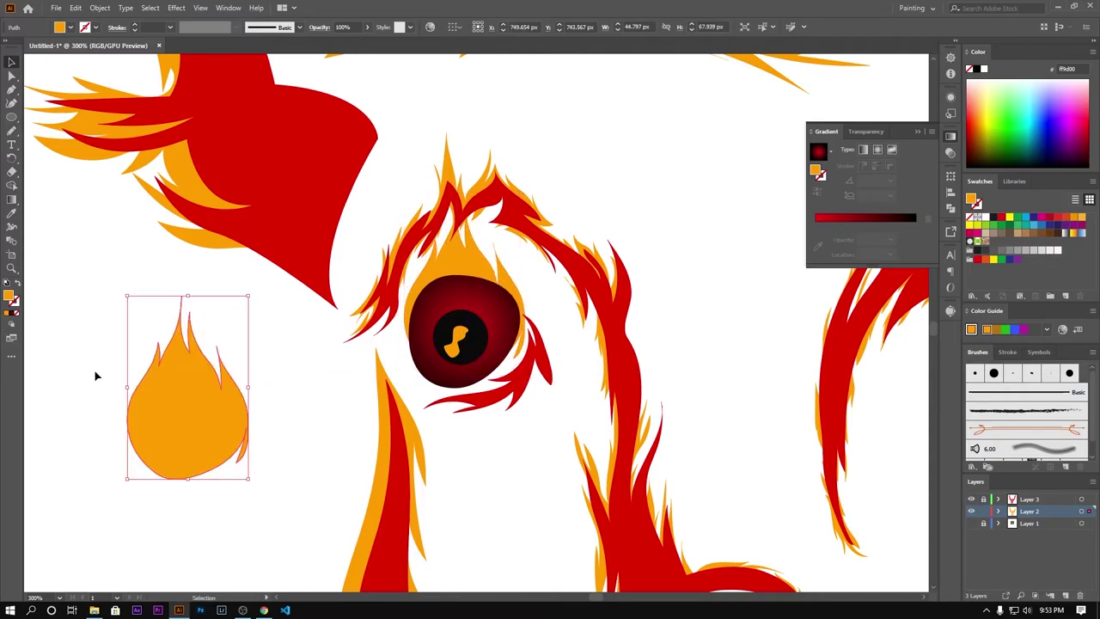
{"action": "key", "text": "i"}
{"action": "left_click", "coordinate": [338, 176]}
{"action": "left_click", "coordinate": [10, 62]}
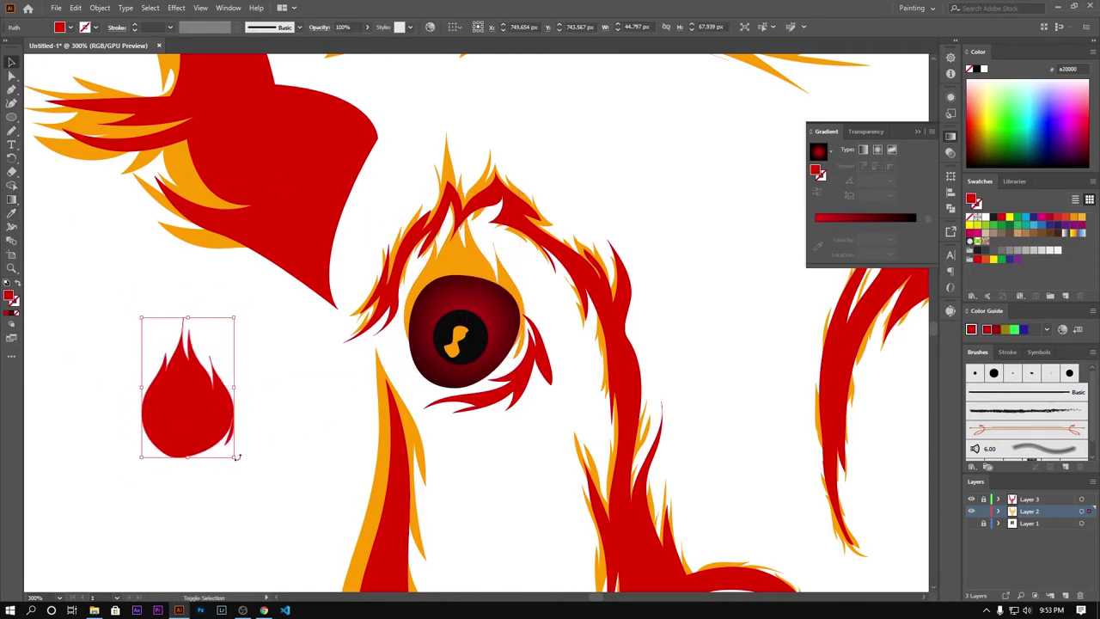
{"action": "left_click_drag", "start_coordinate": [198, 412], "coordinate": [542, 211]}
Nudge the flame into place around the eye and view the whole head.
{"action": "key", "text": "ctrl+shift+a"}
{"action": "left_click_drag", "start_coordinate": [510, 275], "coordinate": [528, 274]}
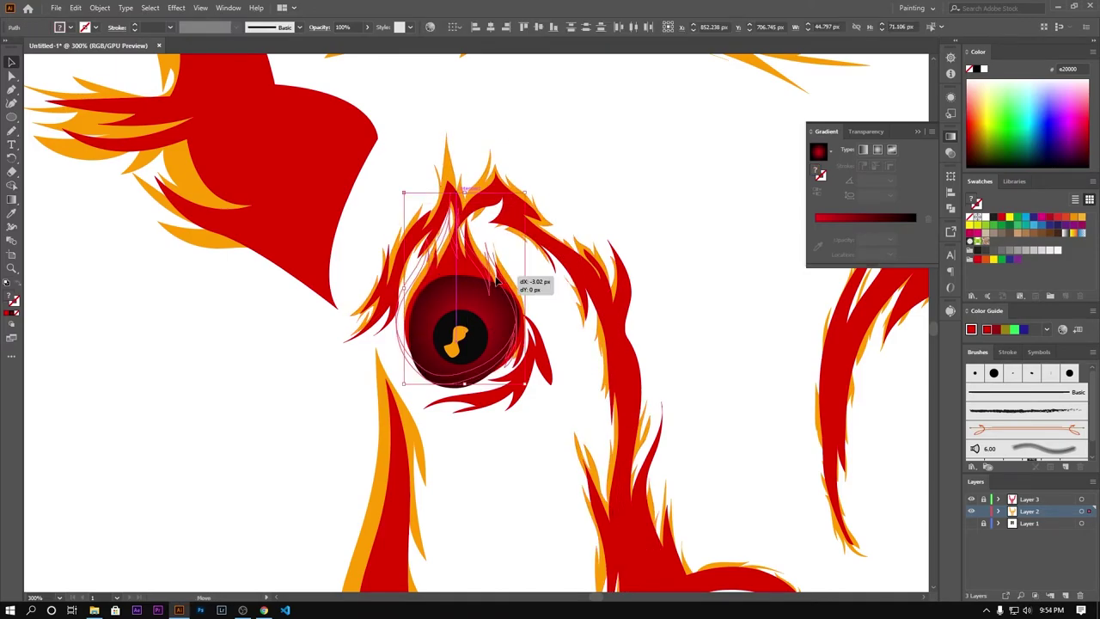
{"action": "key", "text": "ctrl+1"}
Copy the eye flame onto the right eye and reflect it across the vertical axis.
{"action": "left_click_drag", "start_coordinate": [346, 288], "coordinate": [516, 279]}
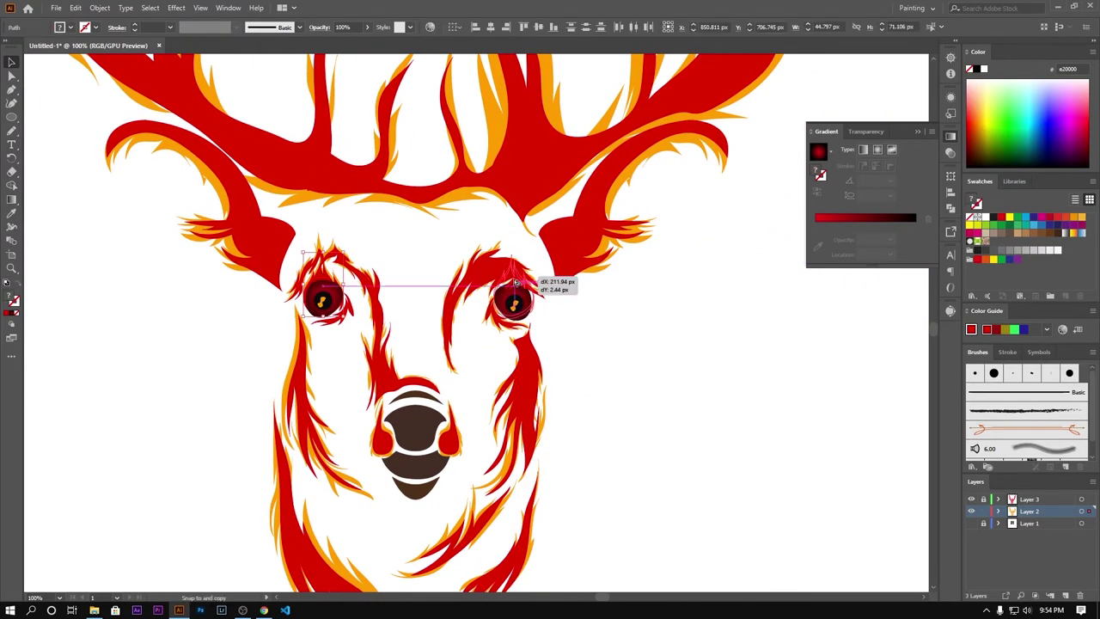
{"action": "right_click", "coordinate": [514, 280]}
{"action": "left_click", "coordinate": [685, 483]}
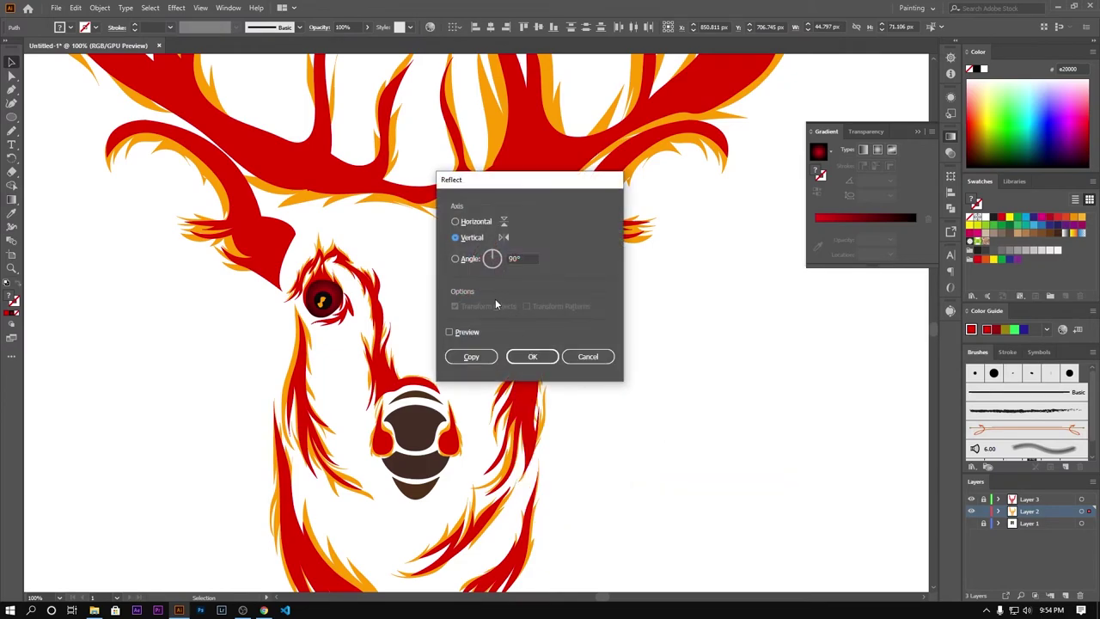
{"action": "left_click", "coordinate": [530, 353]}
Select all the deer artwork and scale it down to fit the artboard.
{"action": "key", "text": "ctrl+plus"}
{"action": "key", "text": "ctrl+plus"}
{"action": "key", "text": "ctrl+plus"}
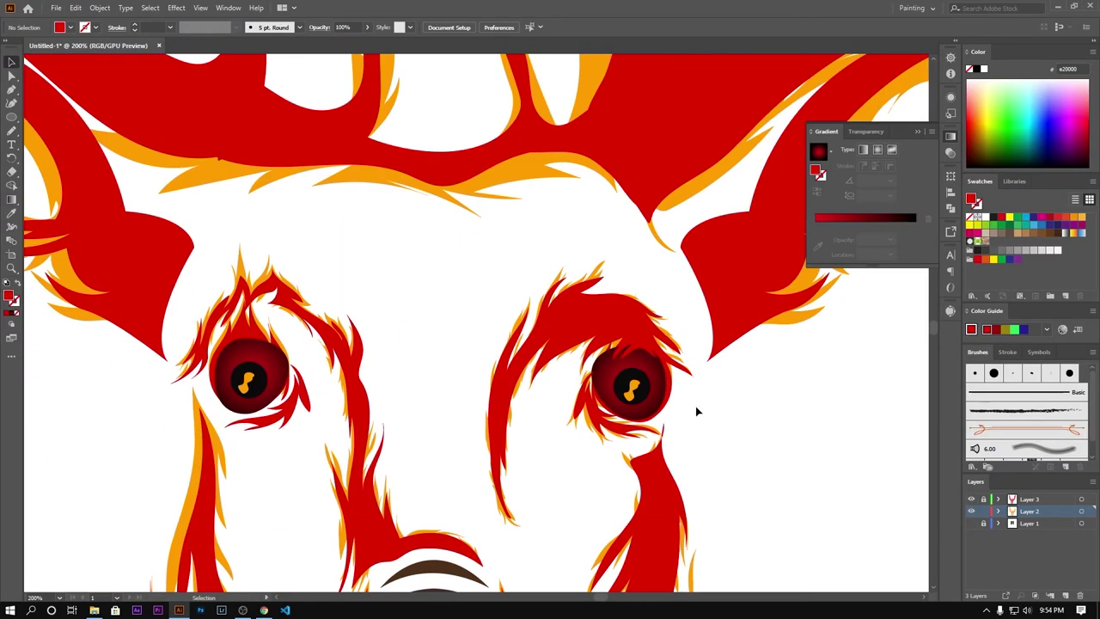
{"action": "key", "text": "ctrl+minus"}
{"action": "key", "text": "ctrl+minus"}
{"action": "key", "text": "ctrl+minus"}
{"action": "left_click", "coordinate": [695, 406]}
{"action": "key", "text": "ctrl+minus"}
{"action": "key", "text": "ctrl+minus"}
{"action": "key", "text": "ctrl+minus"}
{"action": "key", "text": "ctrl+minus"}
{"action": "key", "text": "ctrl+minus"}
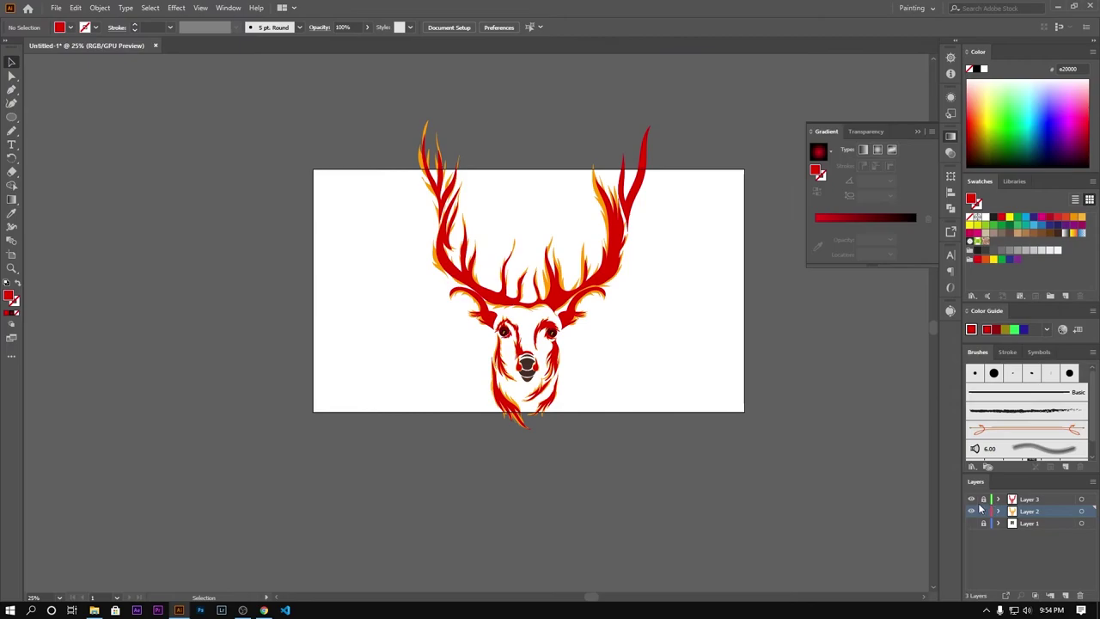
{"action": "scroll", "coordinate": [590, 373], "scroll_direction": "up", "scroll_amount": 3}
{"action": "key", "text": "ctrl+minus"}
{"action": "key", "text": "ctrl+minus"}
{"action": "key", "text": "ctrl+a"}
{"action": "mouse_move", "coordinate": [481, 351]}
{"action": "left_mouse_down", "text": "alt+shift"}
{"action": "mouse_move", "coordinate": [471, 338]}
{"action": "mouse_move", "coordinate": [494, 352]}
{"action": "left_mouse_up", "text": "alt+shift"}
Add a new layer above Layer 1.
{"action": "left_click", "coordinate": [547, 410]}
{"action": "left_click", "coordinate": [433, 291]}
{"action": "scroll", "coordinate": [434, 327], "scroll_direction": "up", "scroll_amount": 2}
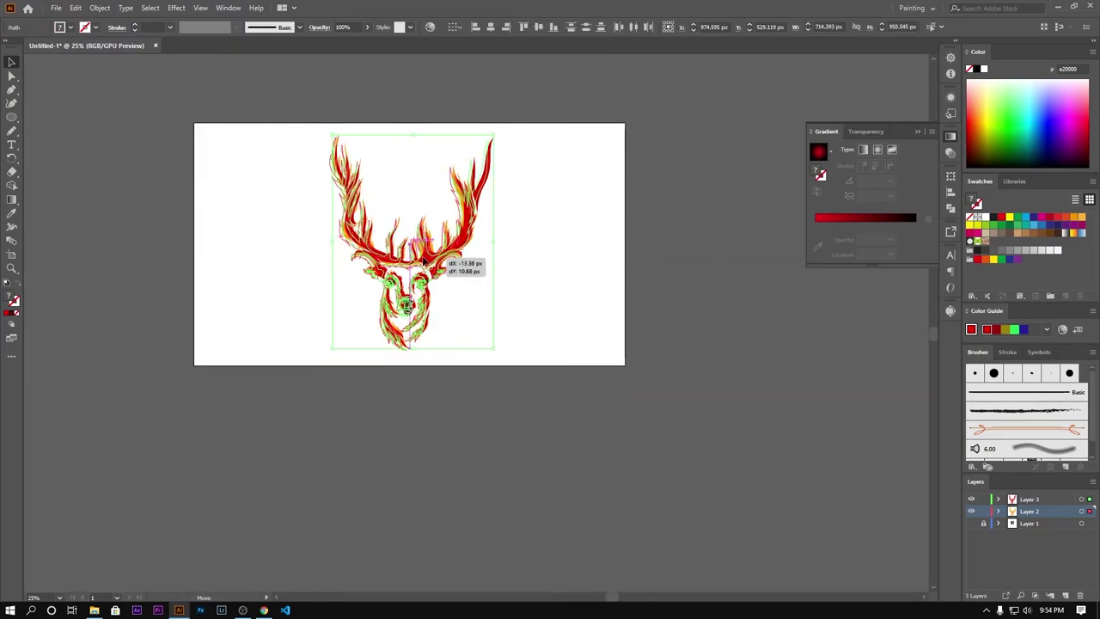
{"action": "left_click", "coordinate": [481, 439]}
{"action": "left_click", "coordinate": [1031, 523]}
{"action": "left_click", "coordinate": [1064, 595]}
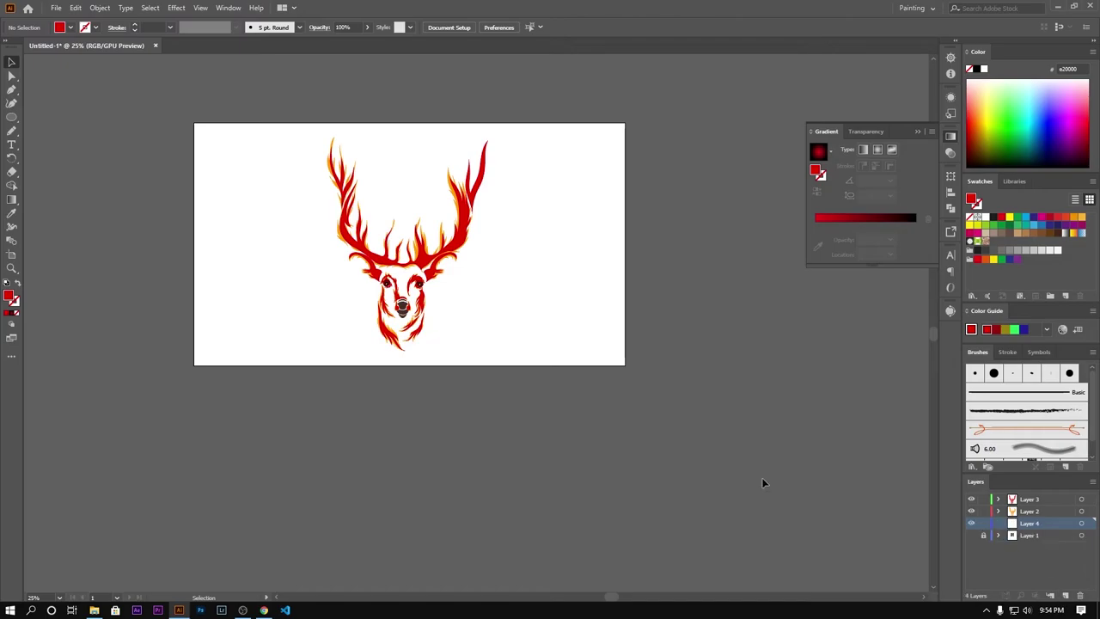
Draw an artboard-sized rectangle filled black as the background.
{"action": "right_click", "coordinate": [12, 118]}
{"action": "left_click", "coordinate": [69, 114]}
{"action": "left_click_drag", "start_coordinate": [194, 123], "coordinate": [625, 364]}
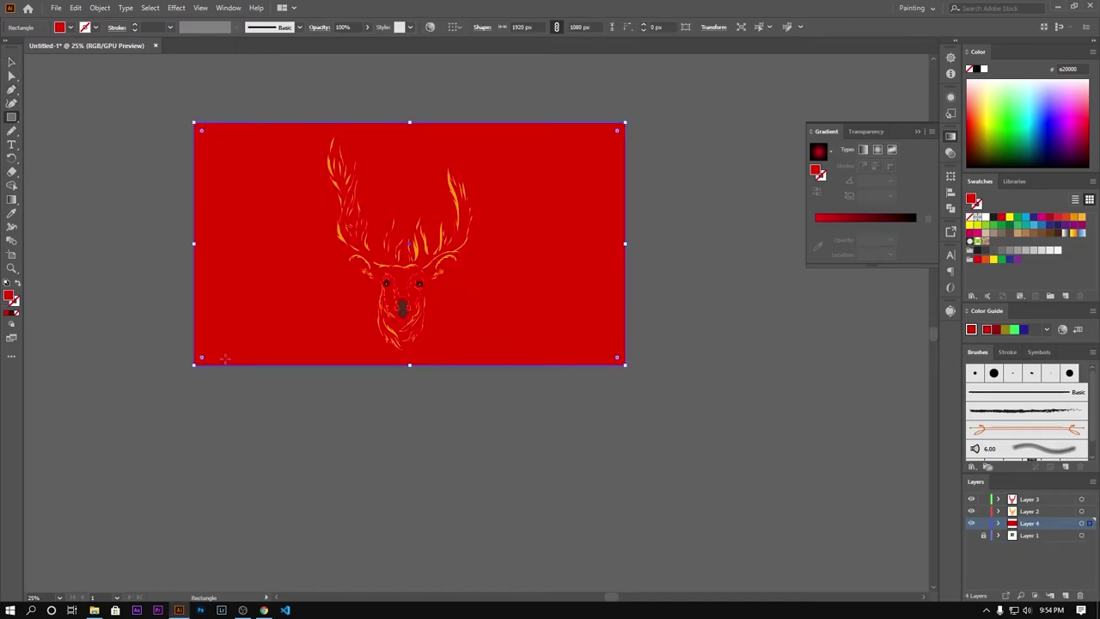
{"action": "double_click", "coordinate": [10, 297]}
{"action": "left_click", "coordinate": [557, 373]}
{"action": "left_click", "coordinate": [702, 233]}
{"action": "key", "text": "v"}
{"action": "left_click", "coordinate": [84, 184]}
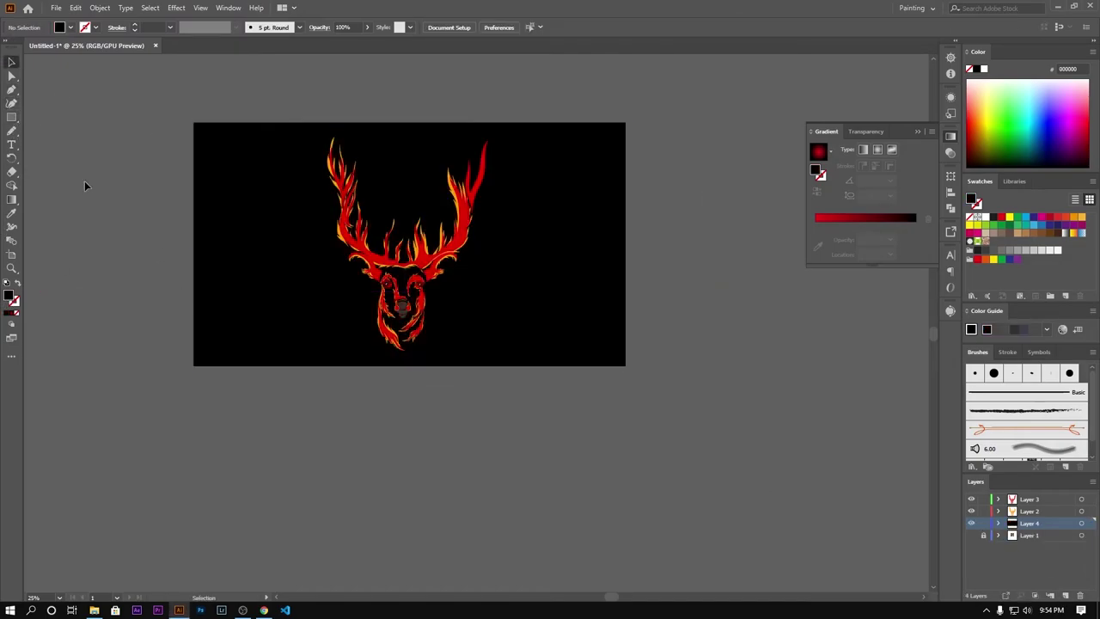
{"action": "scroll", "coordinate": [404, 297], "scroll_direction": "up", "scroll_amount": 3}
{"action": "scroll", "coordinate": [370, 313], "scroll_direction": "up", "scroll_amount": 1}
Select the orange flame accents on Layer 2 and check their fill colour.
{"action": "left_click", "coordinate": [1081, 510]}
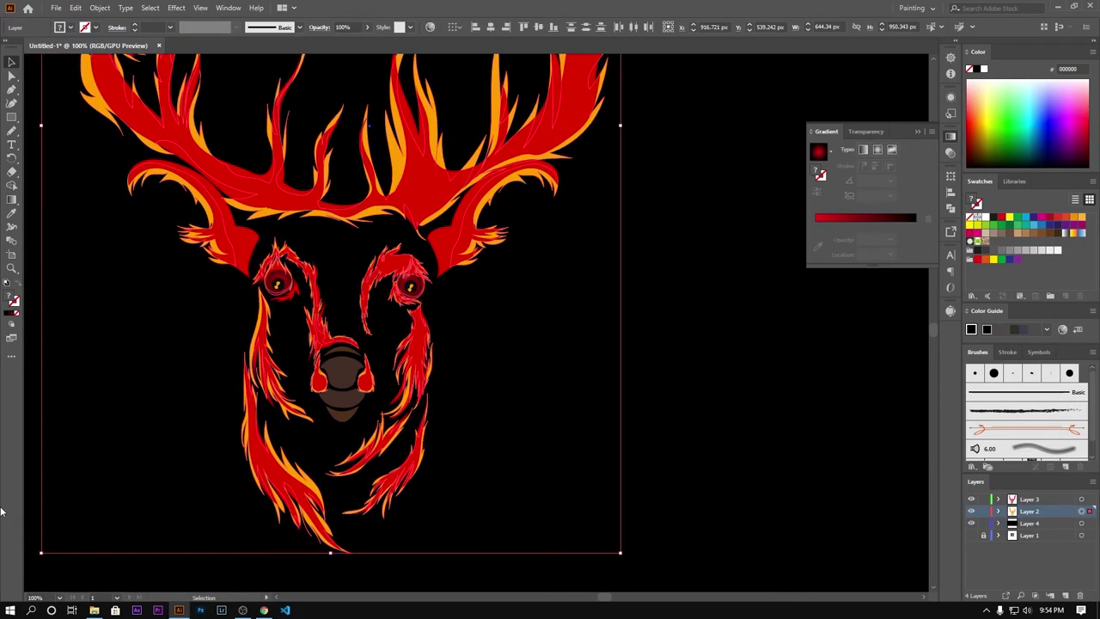
{"action": "scroll", "coordinate": [413, 292], "scroll_direction": "up", "scroll_amount": 3}
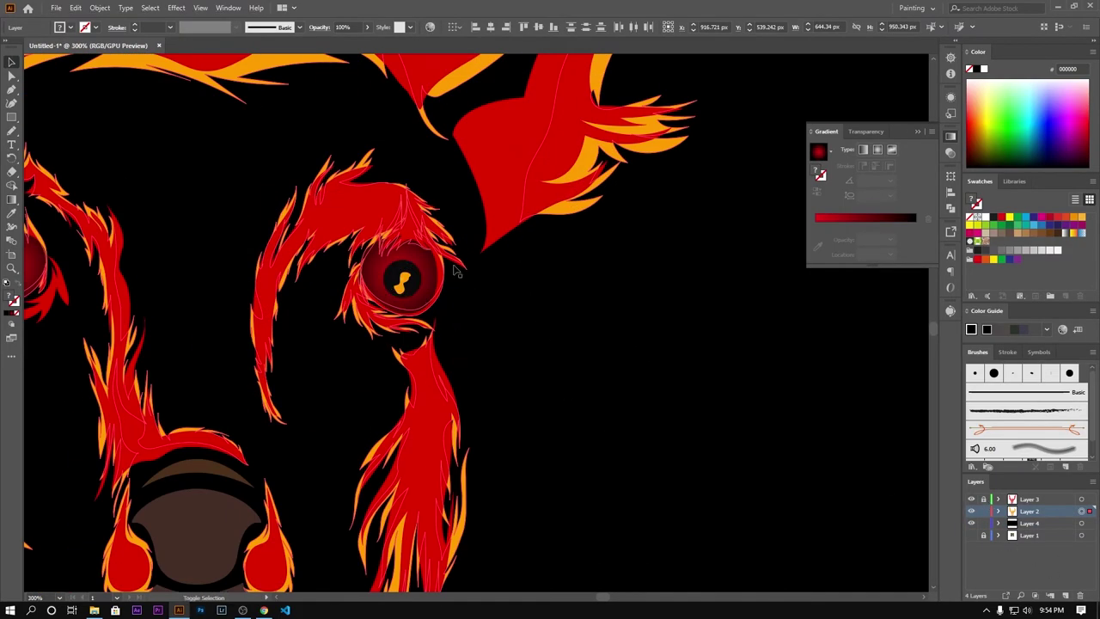
{"action": "left_click", "coordinate": [41, 275]}
{"action": "scroll", "coordinate": [43, 283], "scroll_direction": "down", "scroll_amount": 3}
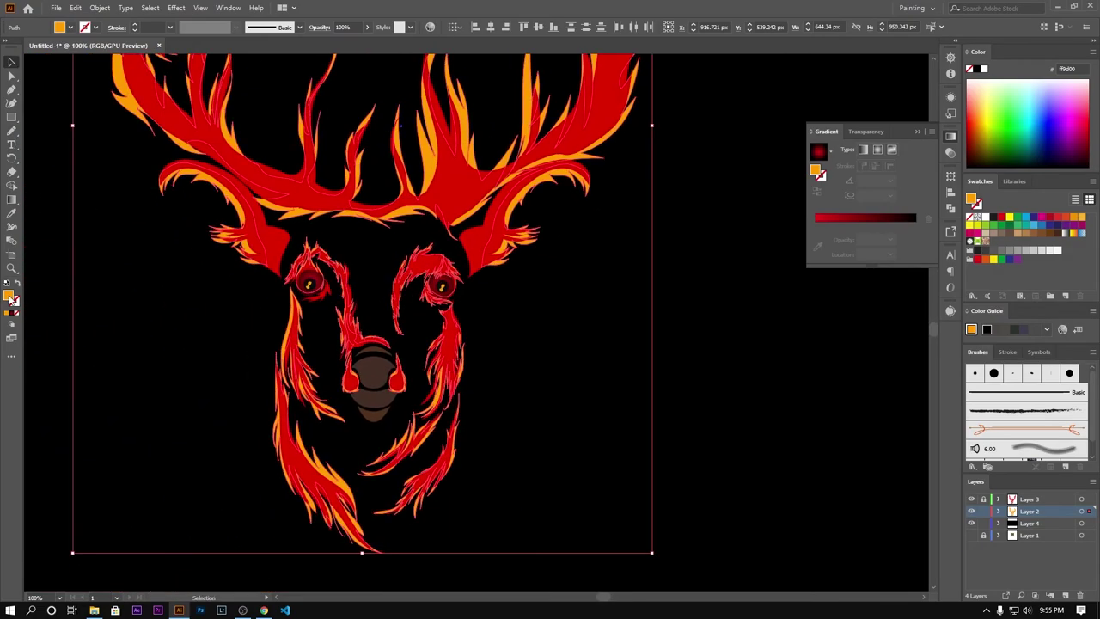
{"action": "double_click", "coordinate": [12, 297]}
{"action": "left_click", "coordinate": [669, 248]}
Recolour the flame accents to the deeper orange e56200.
{"action": "left_click", "coordinate": [11, 212]}
{"action": "left_click", "coordinate": [214, 237]}
{"action": "double_click", "coordinate": [11, 298]}
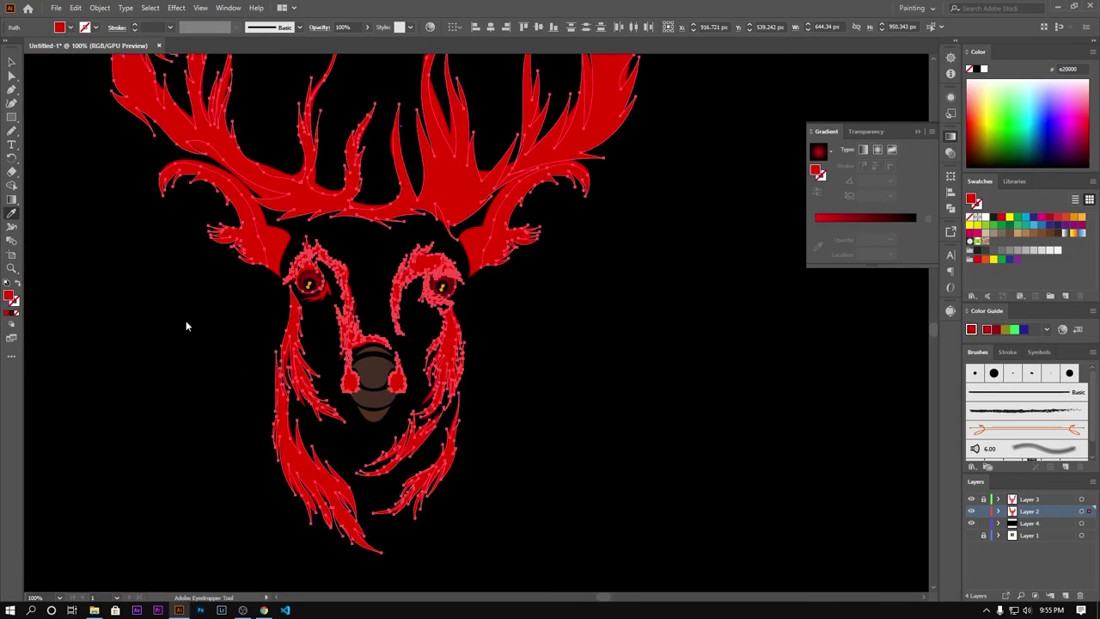
{"action": "left_click_drag", "start_coordinate": [563, 371], "coordinate": [564, 363]}
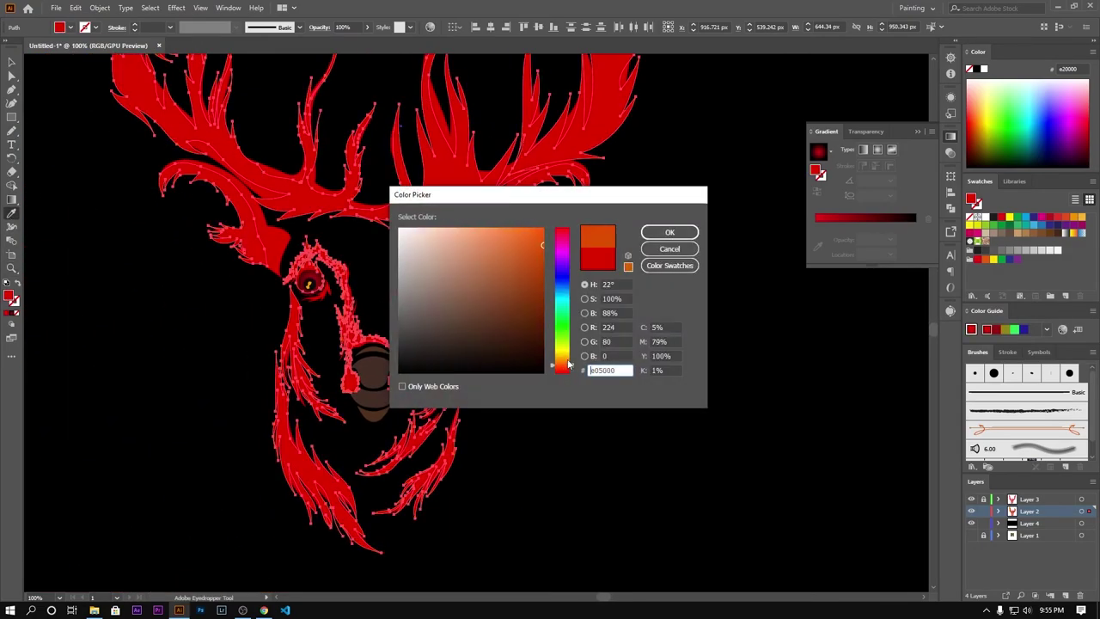
{"action": "left_click", "coordinate": [646, 232]}
{"action": "double_click", "coordinate": [11, 297]}
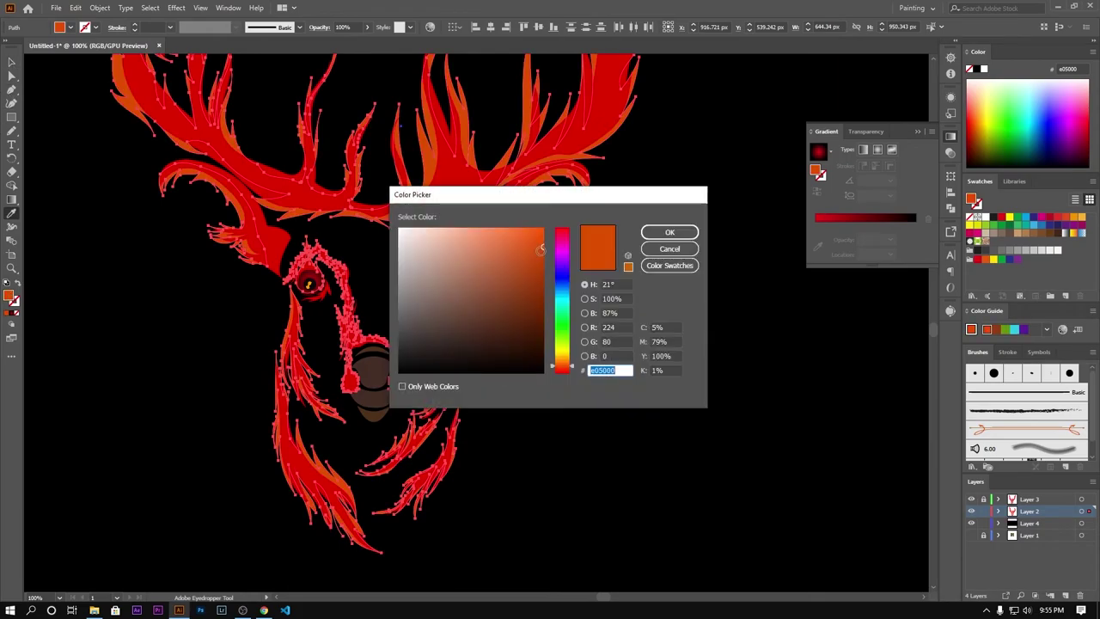
{"action": "type", "text": "e56200"}
{"action": "left_click", "coordinate": [651, 233]}
Select the right eye circle.
{"action": "key", "text": "v"}
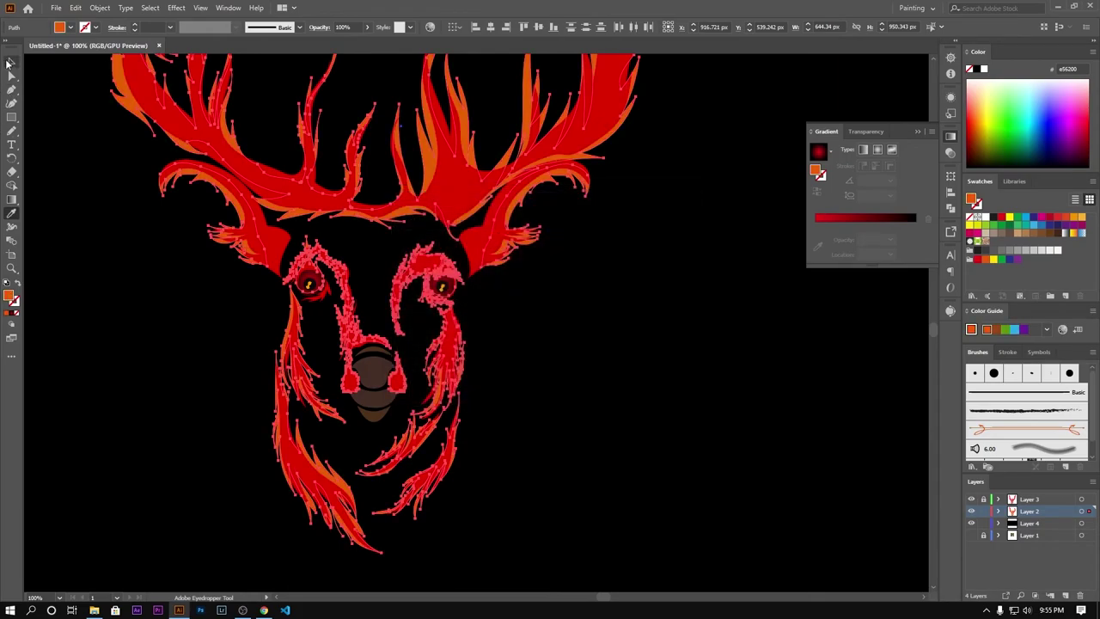
{"action": "left_click", "coordinate": [98, 368]}
{"action": "scroll", "coordinate": [320, 288], "scroll_direction": "up", "scroll_amount": 5}
{"action": "left_click", "coordinate": [319, 288]}
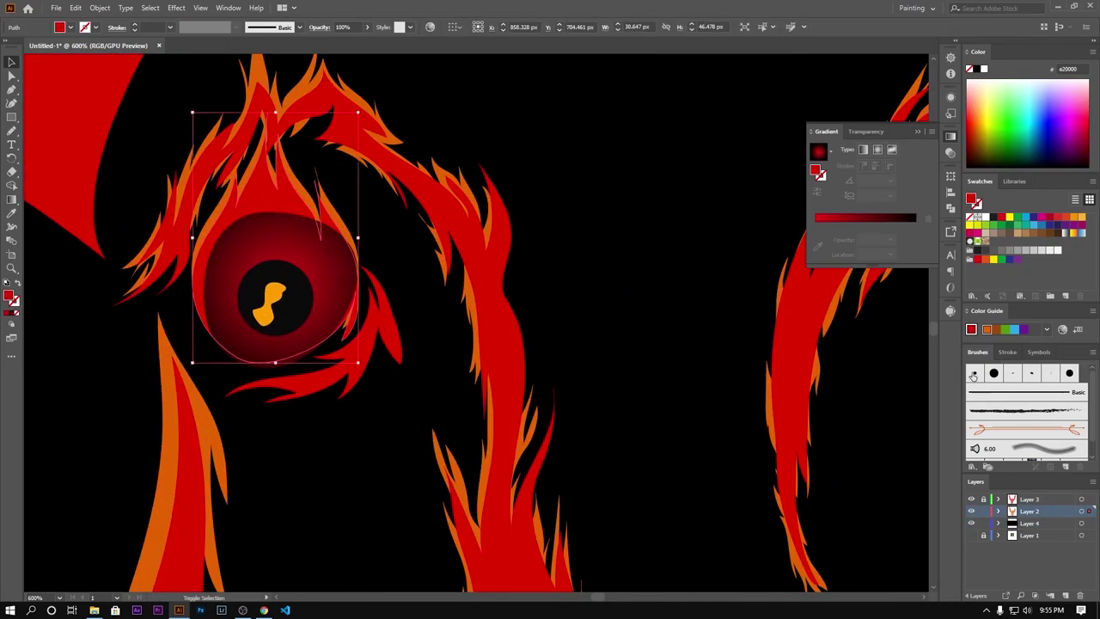
{"action": "scroll", "coordinate": [481, 327], "scroll_direction": "left", "scroll_amount": 5}
Move the eye paths to Layer 3 and bring them to the front.
{"action": "left_click", "coordinate": [999, 511]}
{"action": "left_click", "coordinate": [1042, 533], "text": "shift"}
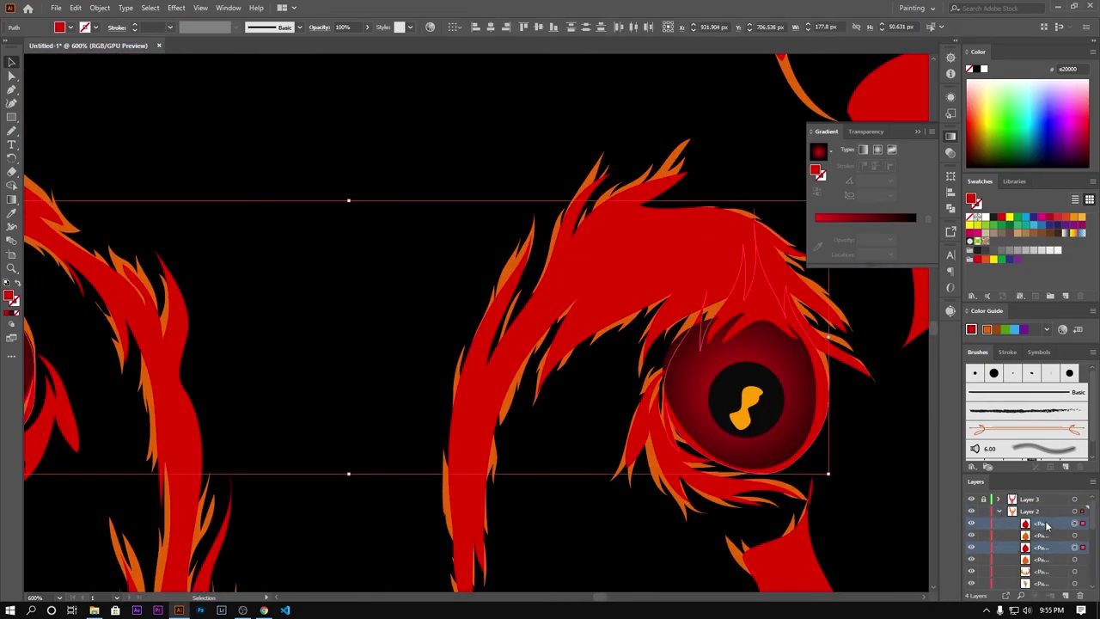
{"action": "left_click_drag", "start_coordinate": [1056, 526], "coordinate": [1040, 498]}
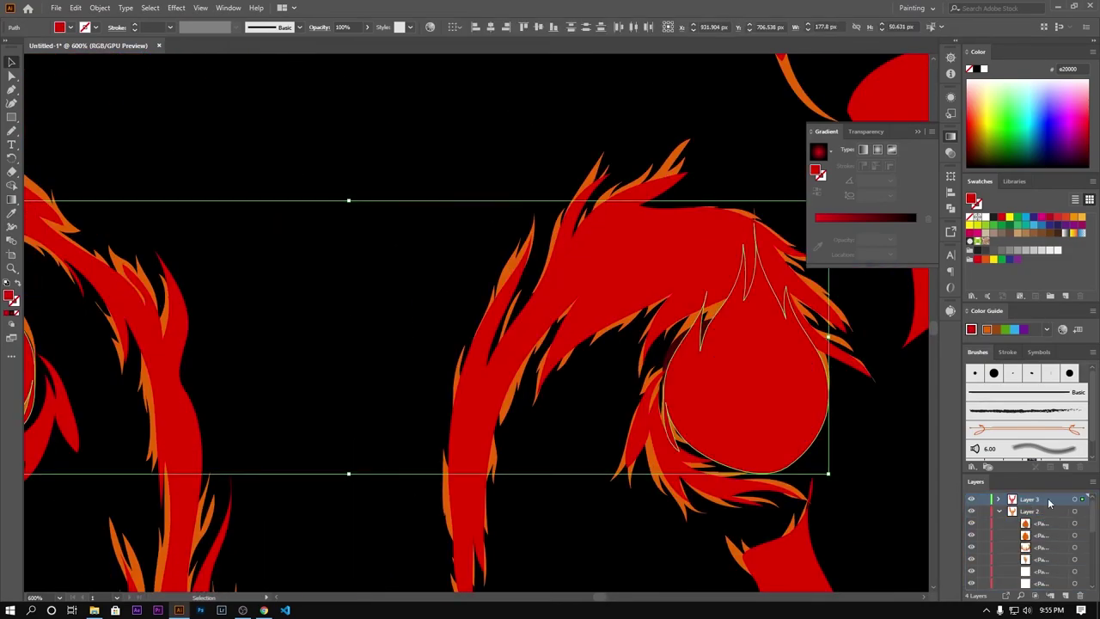
{"action": "right_click", "coordinate": [748, 159]}
{"action": "left_click", "coordinate": [908, 350]}
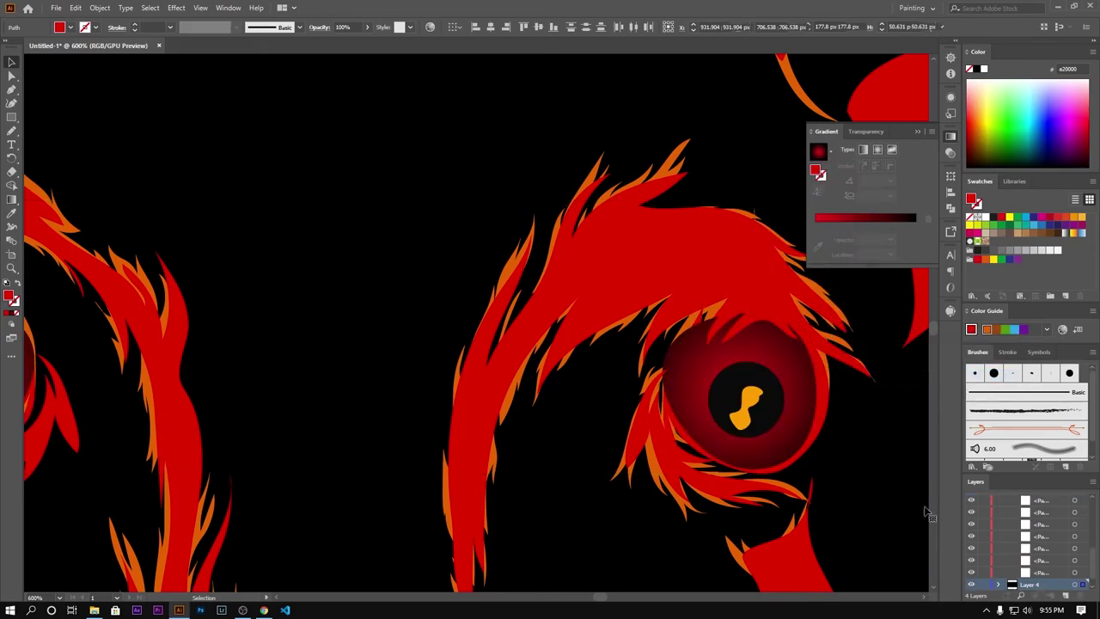
Select the Layer 3 contents and the nose group, then deselect.
{"action": "key", "text": "ctrl+0"}
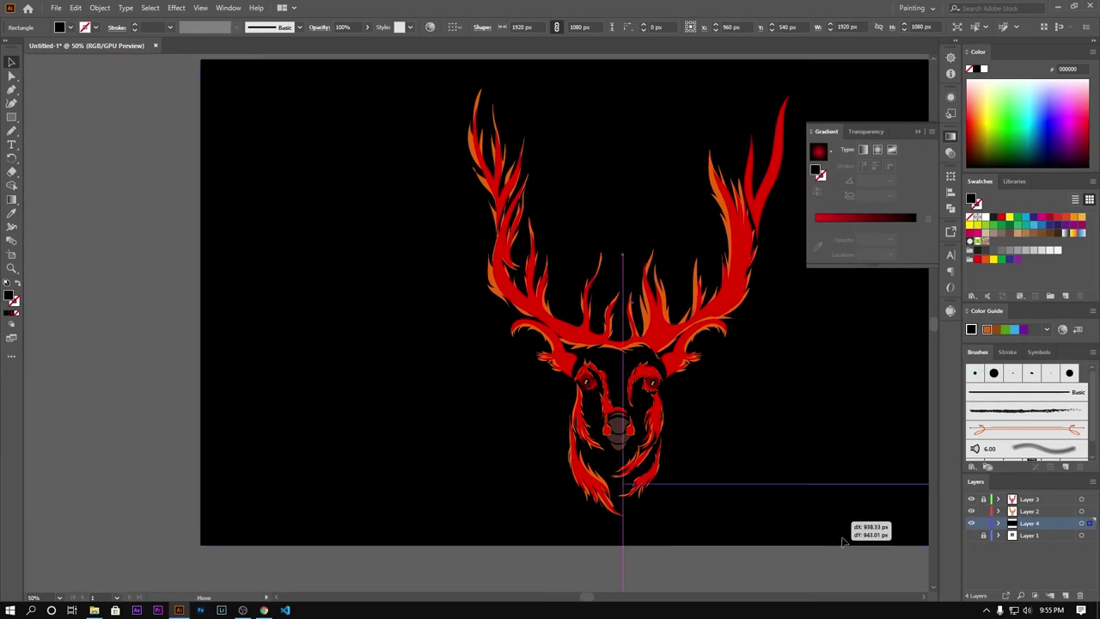
{"action": "key", "text": "ctrl+shift+a"}
{"action": "key", "text": "ctrl+a"}
{"action": "left_click", "coordinate": [262, 384]}
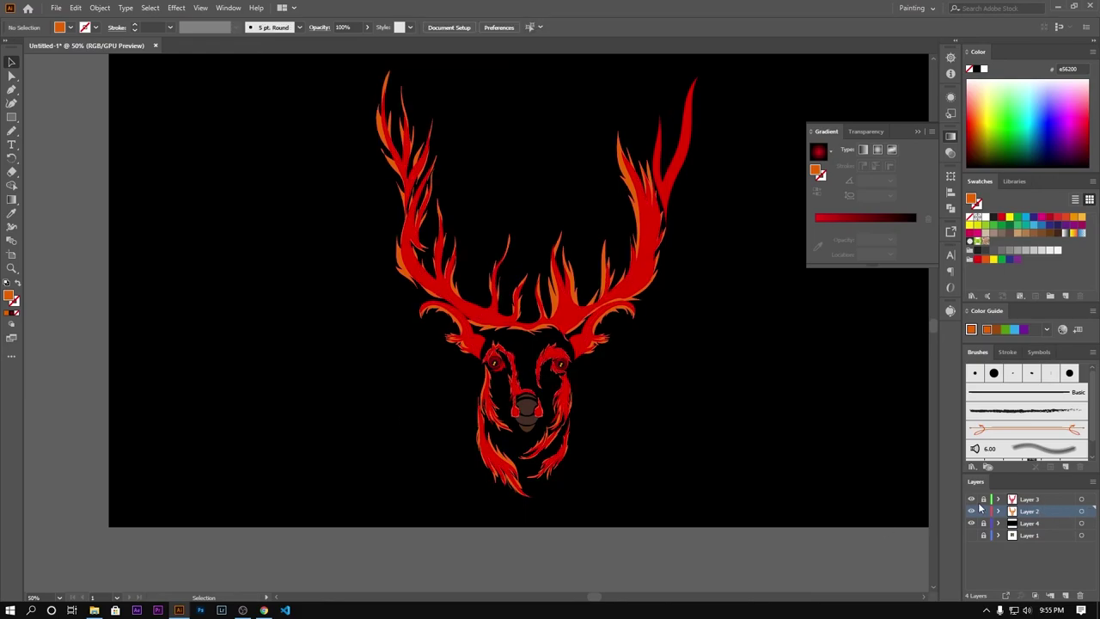
{"action": "left_click", "coordinate": [1081, 499]}
{"action": "scroll", "coordinate": [536, 410], "scroll_direction": "up", "scroll_amount": 5}
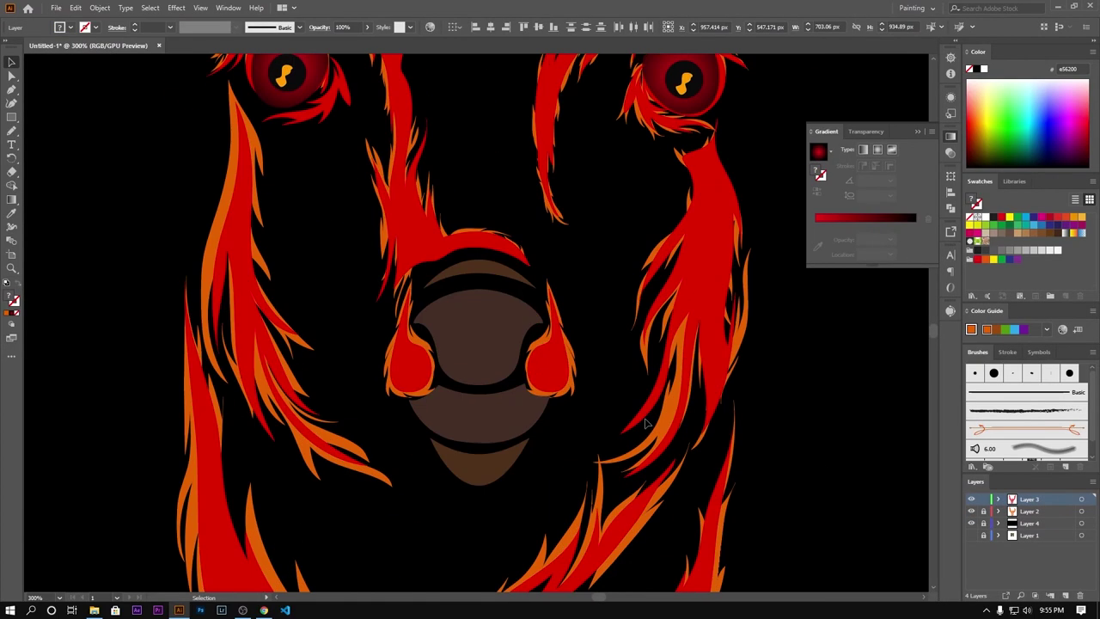
{"action": "left_click", "coordinate": [485, 281]}
{"action": "left_click", "coordinate": [486, 460], "text": "shift"}
{"action": "key", "text": "ctrl+shift+a"}
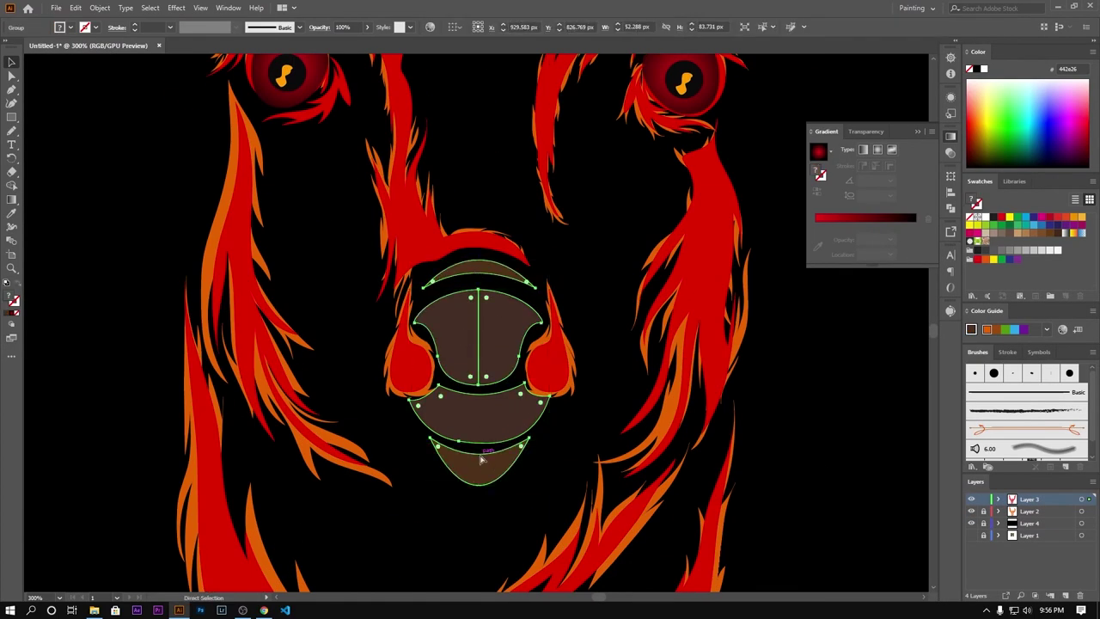
At 100% zoom, select the deer's left and right eyes.
{"action": "key", "text": "ctrl+0"}
{"action": "key", "text": "ctrl+a"}
{"action": "key", "text": "ctrl+1"}
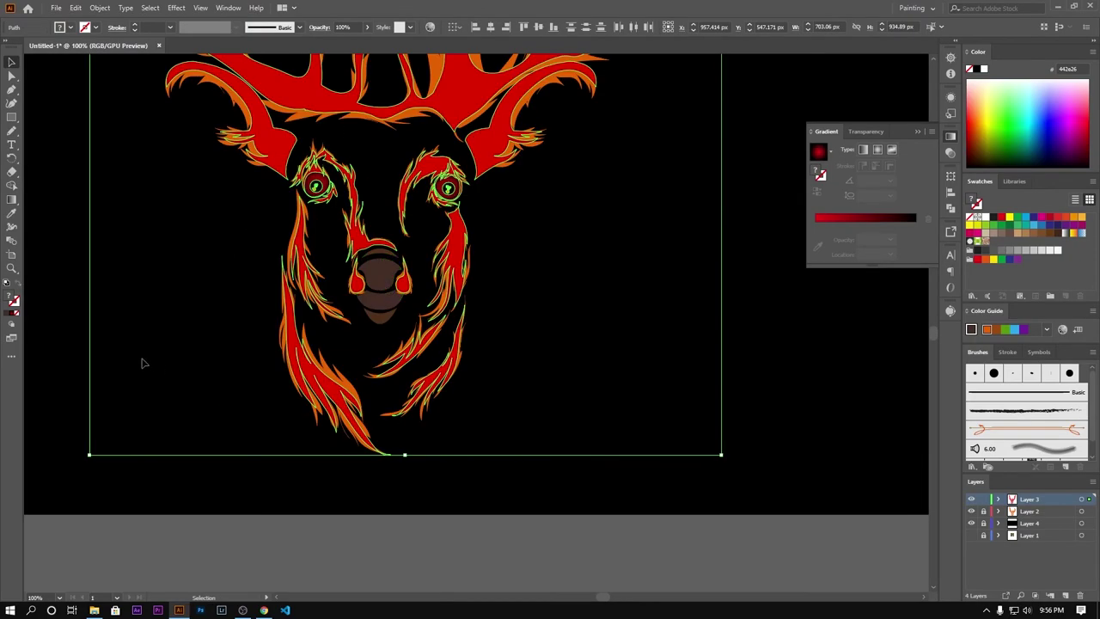
{"action": "scroll", "coordinate": [305, 274], "scroll_direction": "up", "scroll_amount": 4}
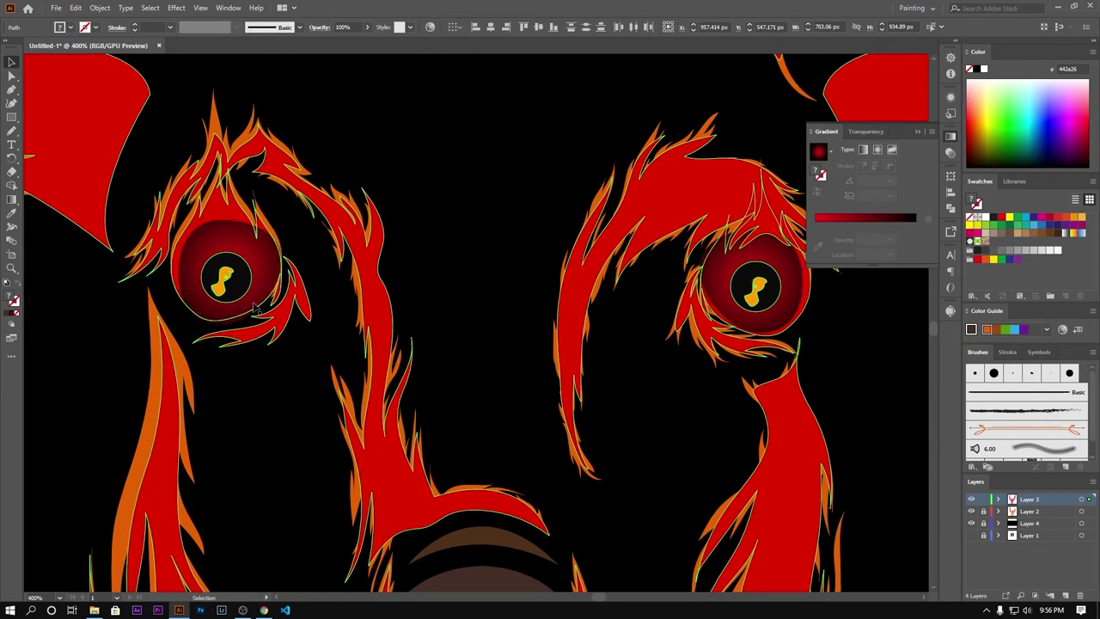
{"action": "left_click", "coordinate": [489, 344]}
{"action": "left_click", "coordinate": [254, 273]}
{"action": "left_click", "coordinate": [726, 283], "text": "shift"}
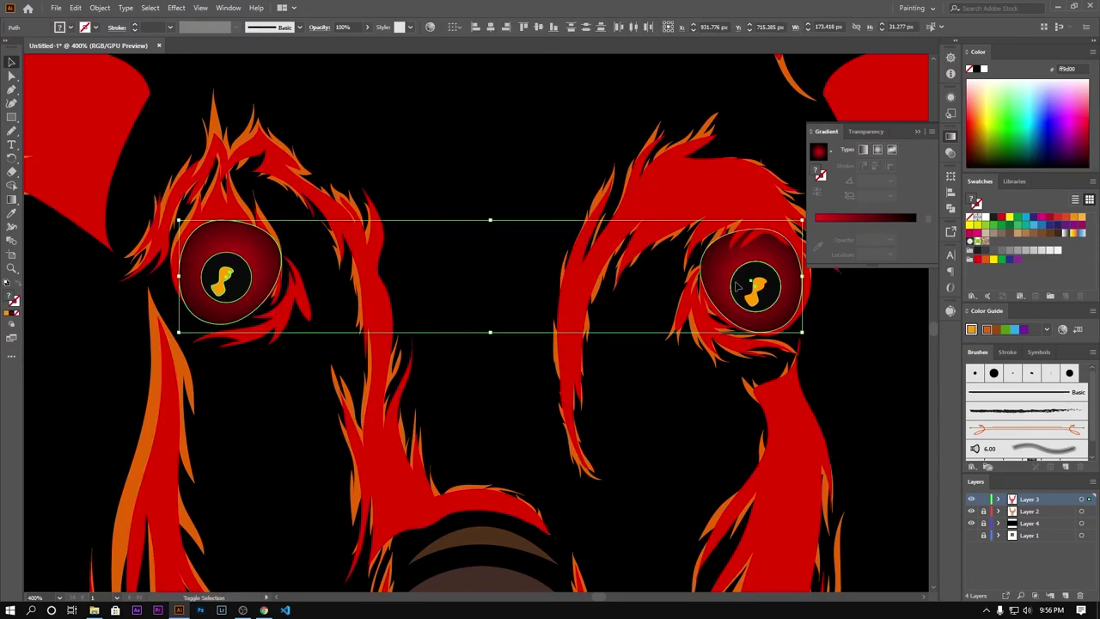
Select the antlers group, then the deer's solid red shape.
{"action": "scroll", "coordinate": [491, 361], "scroll_direction": "down", "scroll_amount": 1}
{"action": "scroll", "coordinate": [491, 360], "scroll_direction": "down", "scroll_amount": 3}
{"action": "scroll", "coordinate": [527, 368], "scroll_direction": "down", "scroll_amount": 2}
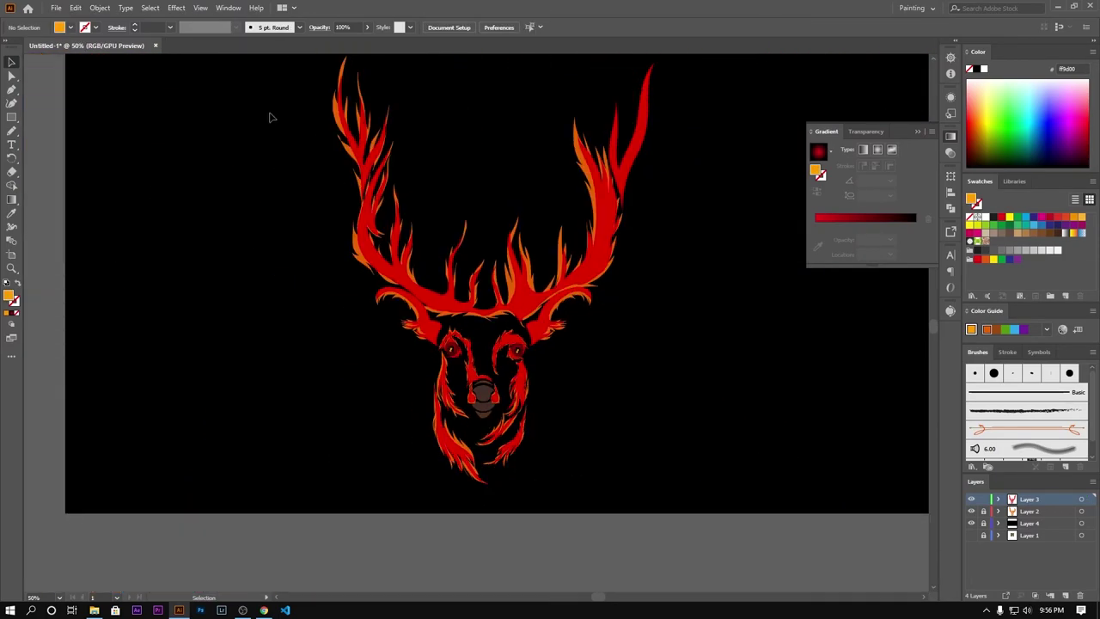
{"action": "left_click", "coordinate": [365, 172]}
{"action": "scroll", "coordinate": [277, 244], "scroll_direction": "down", "scroll_amount": 1}
{"action": "key", "text": "ctrl+a"}
{"action": "scroll", "coordinate": [256, 355], "scroll_direction": "up", "scroll_amount": 4}
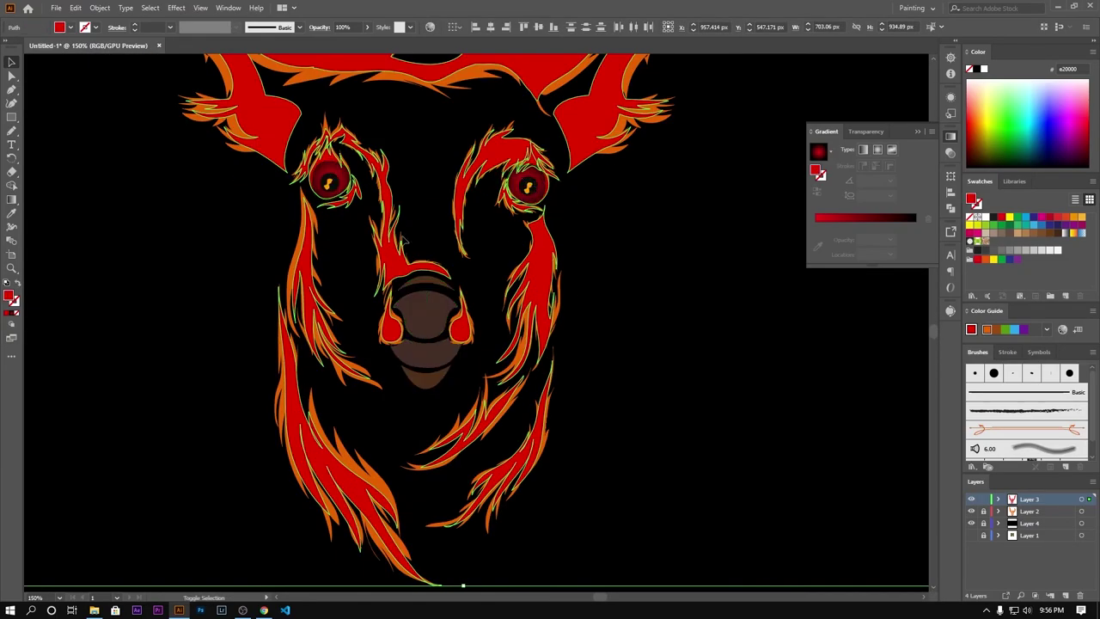
{"action": "left_click", "coordinate": [256, 356]}
{"action": "scroll", "coordinate": [143, 407], "scroll_direction": "down", "scroll_amount": 2}
Change the deer's main fill to the brighter red ff1e00.
{"action": "double_click", "coordinate": [12, 298]}
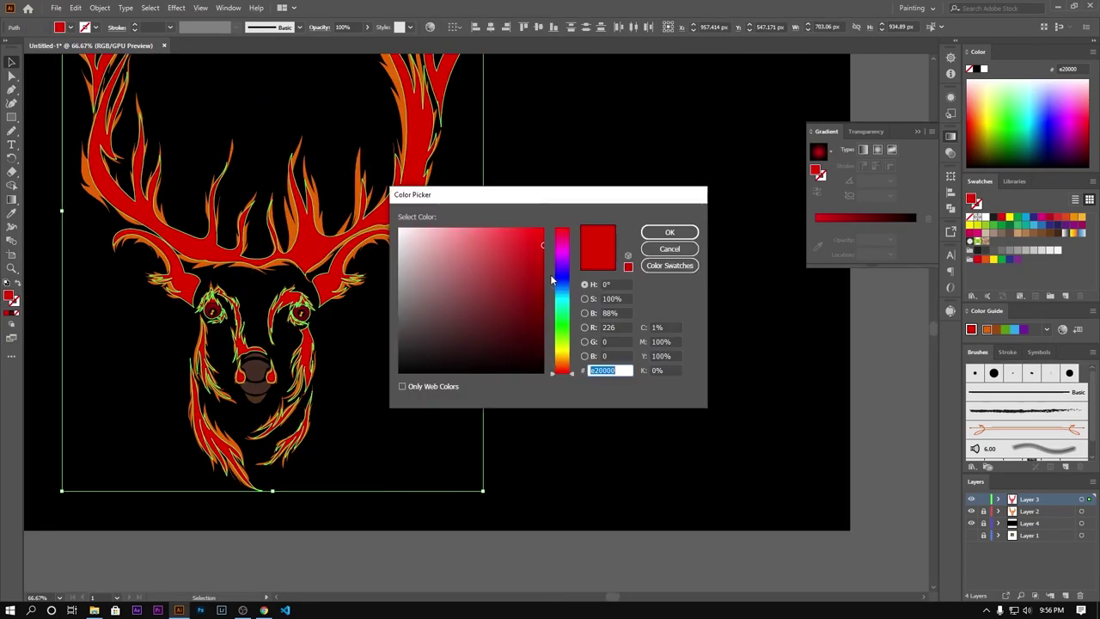
{"action": "left_click_drag", "start_coordinate": [543, 258], "coordinate": [549, 312]}
{"action": "left_click", "coordinate": [669, 232]}
{"action": "left_click", "coordinate": [601, 309]}
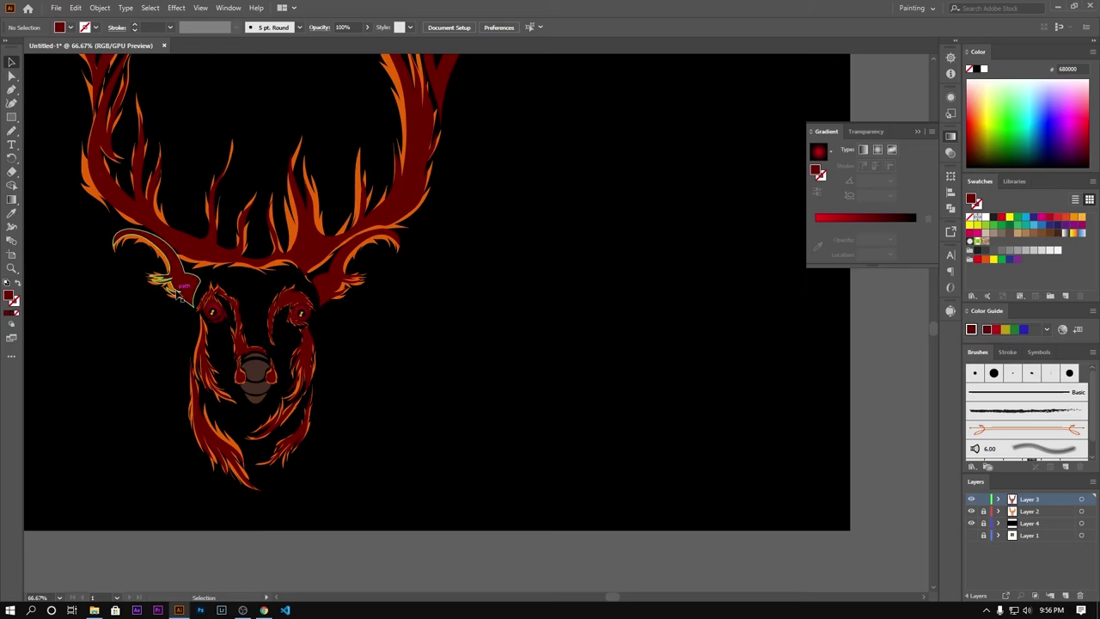
{"action": "scroll", "coordinate": [94, 317], "scroll_direction": "down", "scroll_amount": 1}
{"action": "key", "text": "a"}
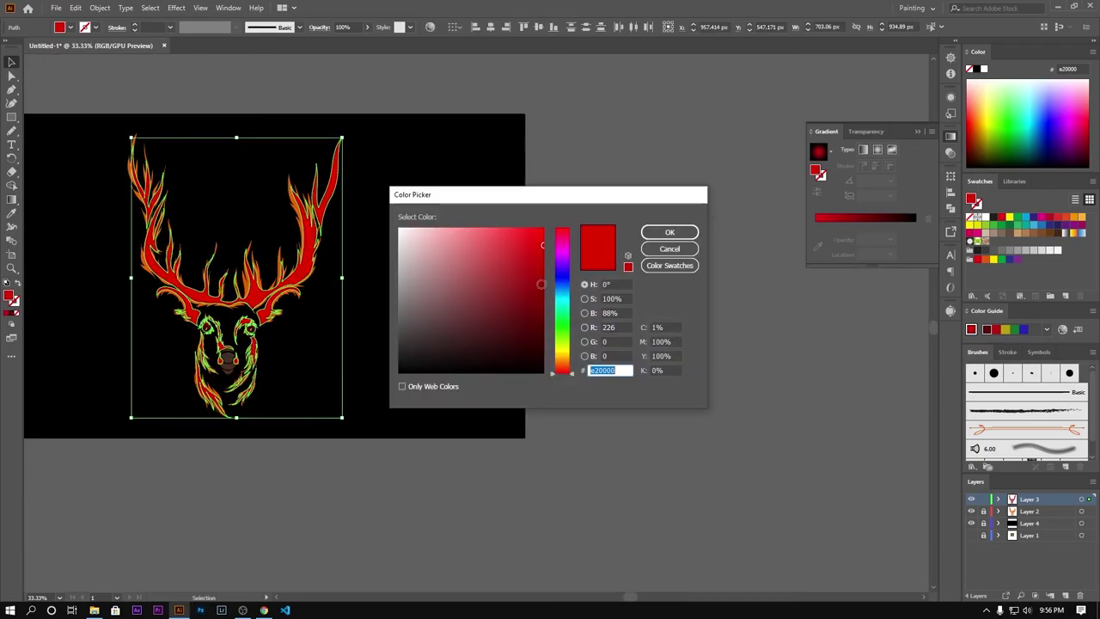
{"action": "left_click", "coordinate": [567, 372]}
{"action": "left_click", "coordinate": [669, 231]}
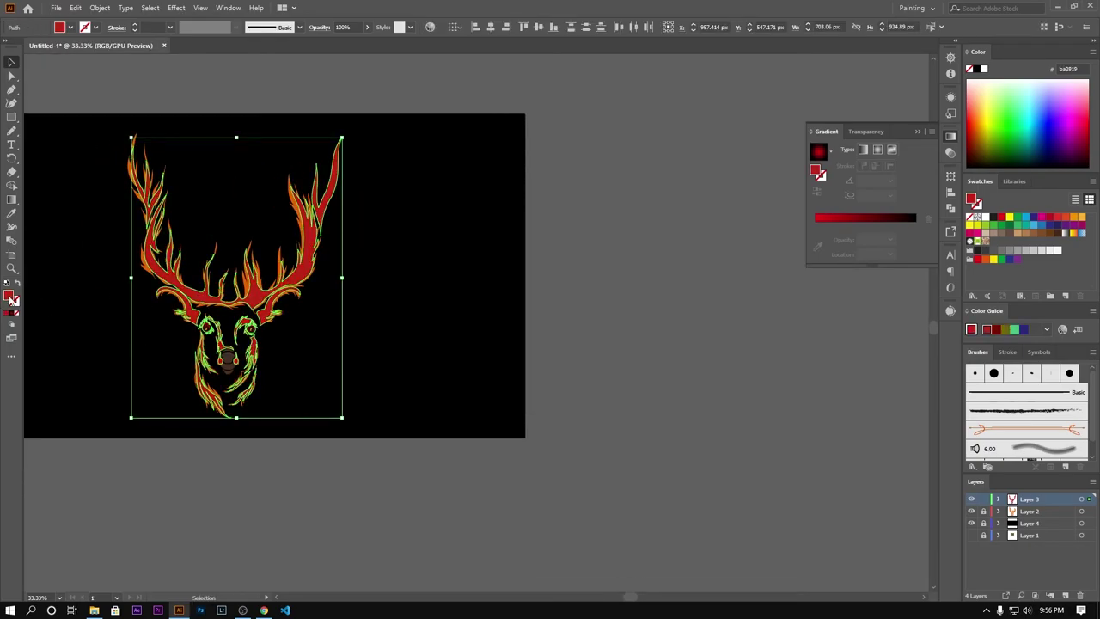
{"action": "double_click", "coordinate": [11, 298]}
{"action": "left_click", "coordinate": [649, 236]}
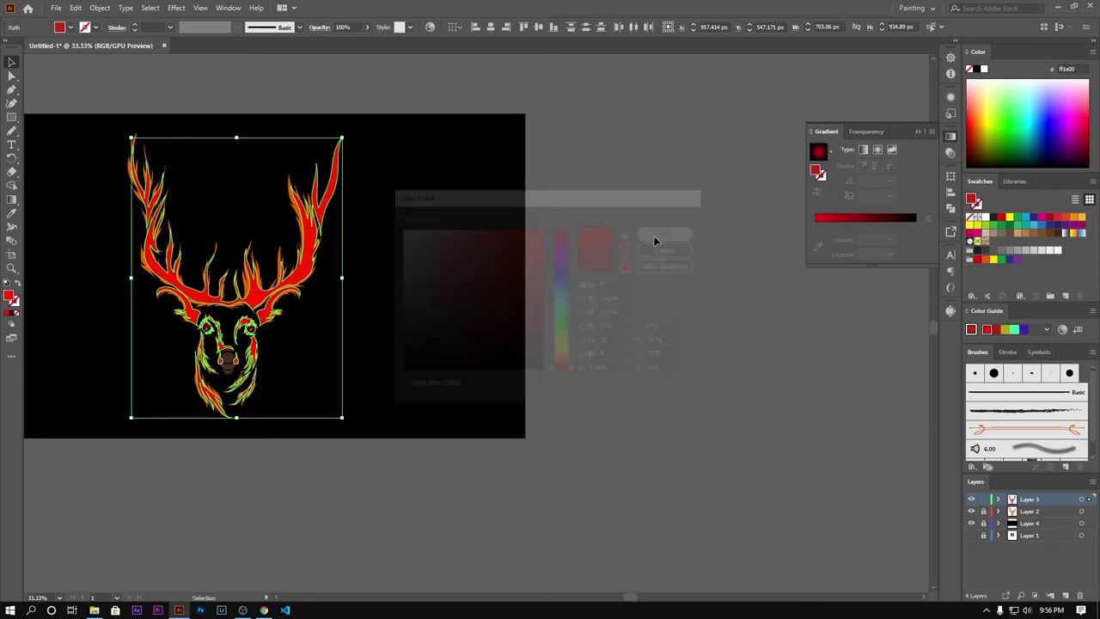
{"action": "left_click", "coordinate": [75, 318]}
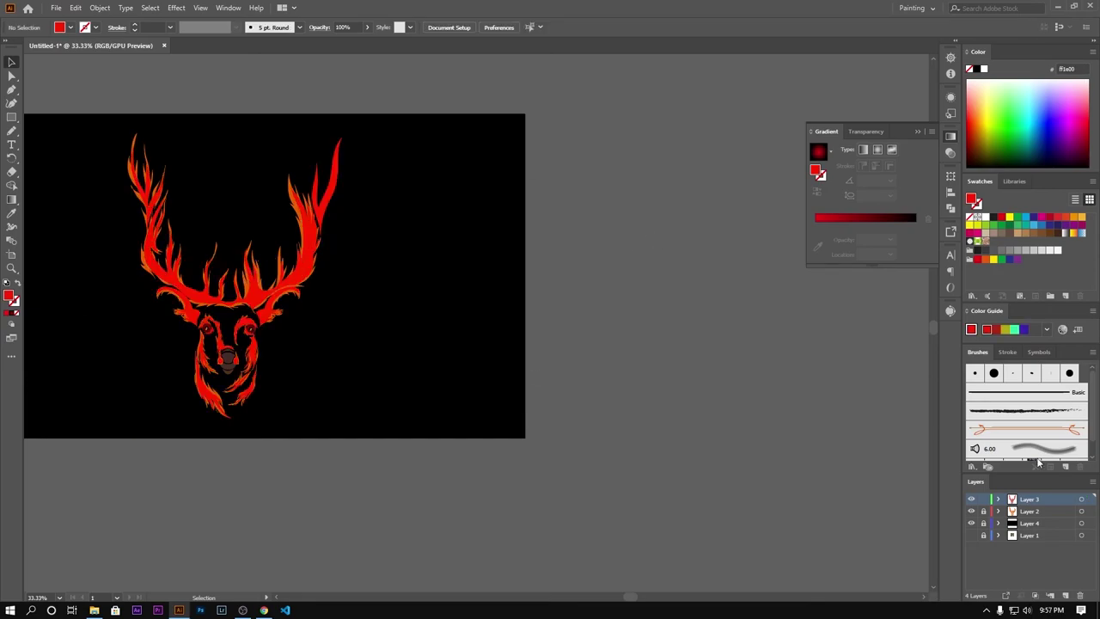
Recolour the Layer 2 flame strokes golden orange ffaa00.
{"action": "left_click", "coordinate": [1081, 510]}
{"action": "double_click", "coordinate": [10, 297]}
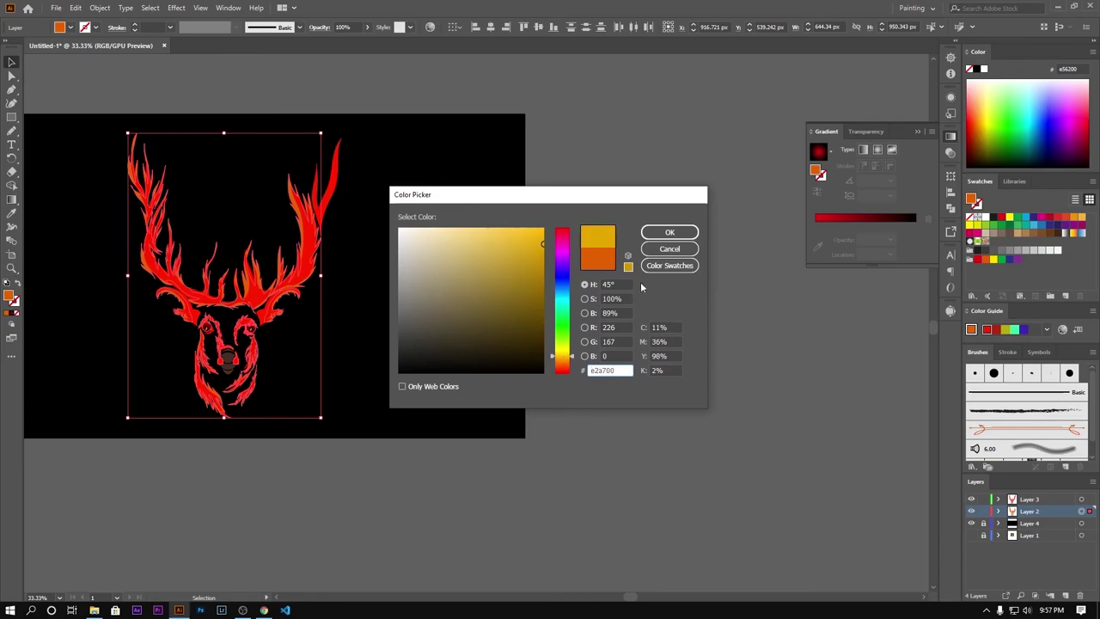
{"action": "left_click_drag", "start_coordinate": [567, 352], "coordinate": [567, 358]}
{"action": "left_click", "coordinate": [673, 232]}
{"action": "left_click", "coordinate": [656, 283]}
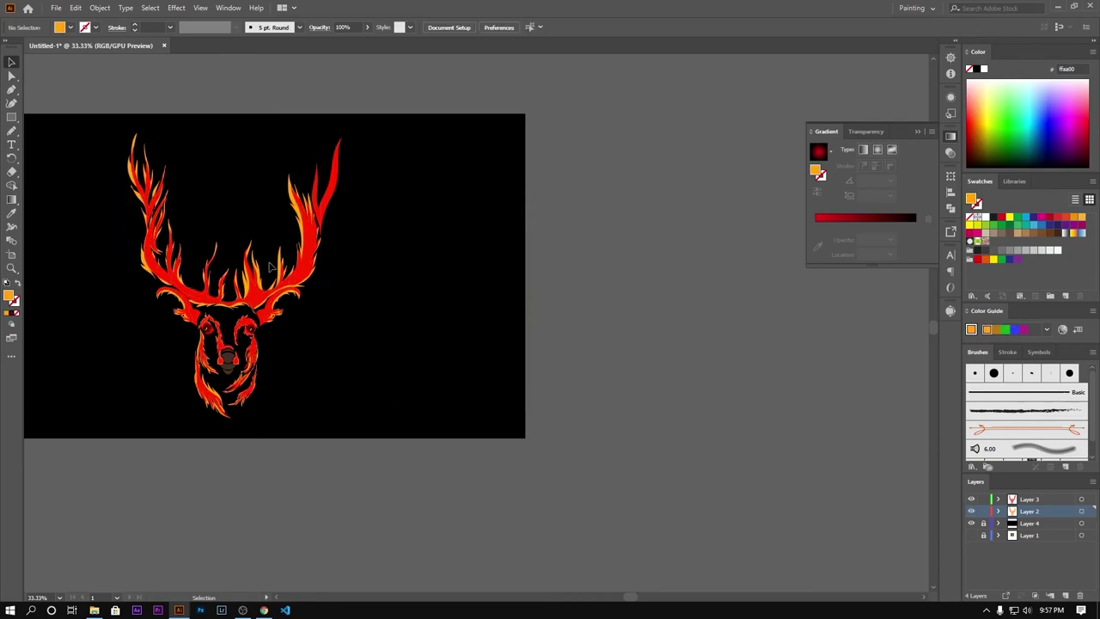
Lower the flame strokes' opacity in the Transparency settings.
{"action": "left_click", "coordinate": [1081, 510]}
{"action": "left_click", "coordinate": [948, 153]}
{"action": "left_click", "coordinate": [922, 148]}
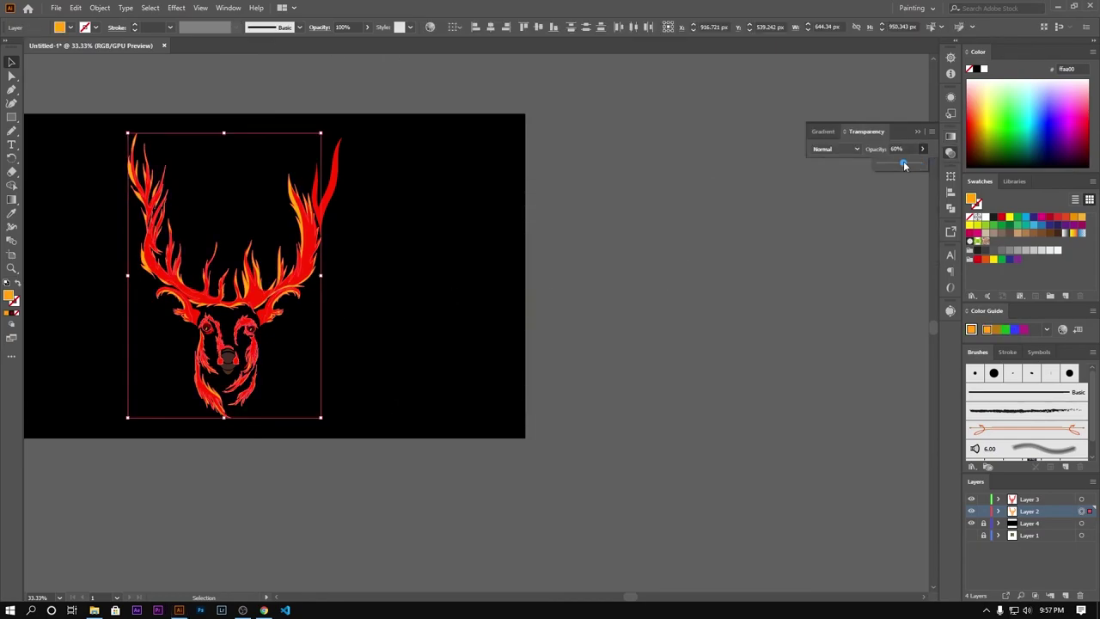
{"action": "mouse_move", "coordinate": [905, 167]}
{"action": "left_mouse_down"}
{"action": "mouse_move", "coordinate": [884, 167]}
{"action": "mouse_move", "coordinate": [909, 166]}
{"action": "left_mouse_up"}
{"action": "left_click", "coordinate": [923, 152]}
{"action": "left_click", "coordinate": [744, 278]}
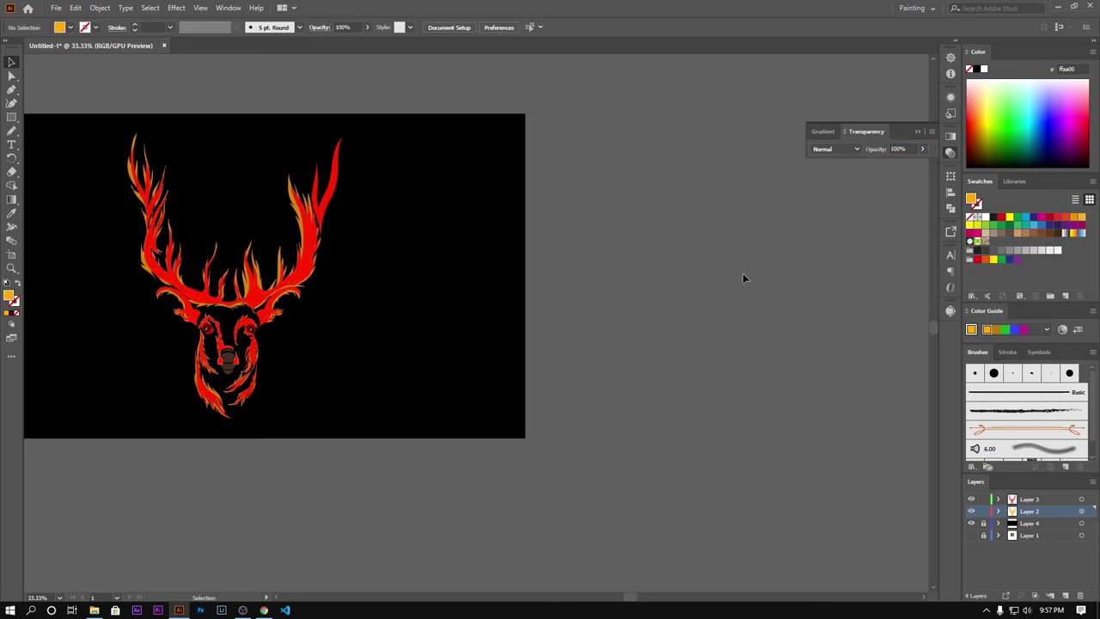
Target the layer holding the red deer shapes.
{"action": "scroll", "coordinate": [235, 246], "scroll_direction": "up", "scroll_amount": 5}
{"action": "scroll", "coordinate": [516, 483], "scroll_direction": "down", "scroll_amount": 2}
{"action": "scroll", "coordinate": [625, 513], "scroll_direction": "down", "scroll_amount": 2}
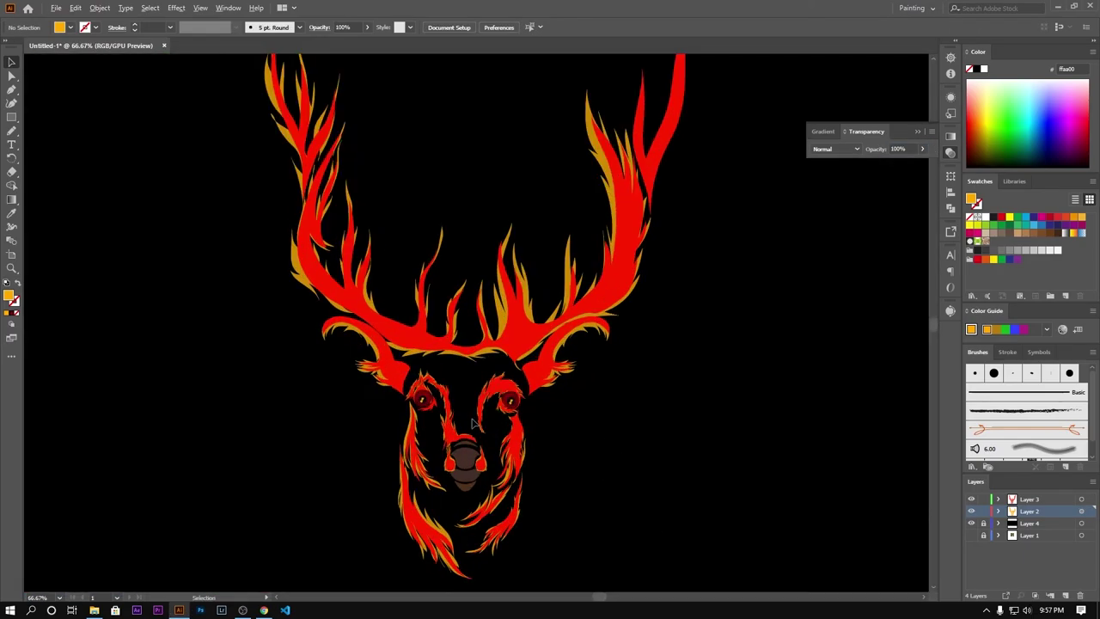
{"action": "scroll", "coordinate": [515, 481], "scroll_direction": "up", "scroll_amount": 1}
{"action": "scroll", "coordinate": [701, 491], "scroll_direction": "down", "scroll_amount": 2}
{"action": "scroll", "coordinate": [701, 491], "scroll_direction": "up", "scroll_amount": 1}
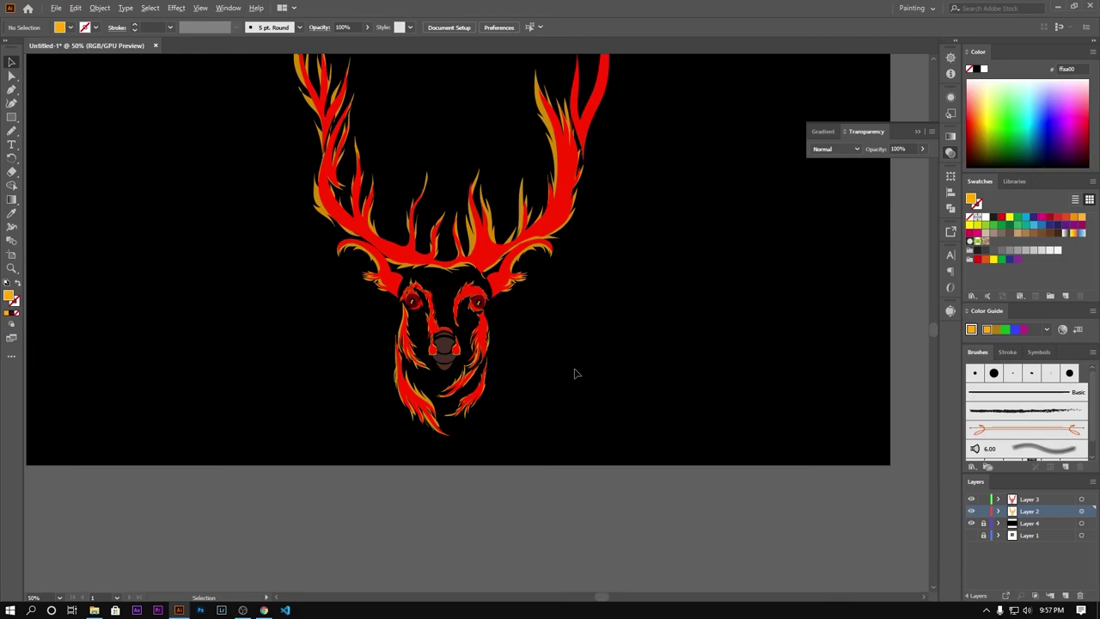
{"action": "scroll", "coordinate": [481, 322], "scroll_direction": "down", "scroll_amount": 2}
{"action": "scroll", "coordinate": [481, 322], "scroll_direction": "up", "scroll_amount": 1}
{"action": "left_click", "coordinate": [1080, 498]}
{"action": "left_click", "coordinate": [301, 117]}
Shift the deer right and place a plain red copy, without flames, on the artboard's left.
{"action": "key", "text": "ctrl+a"}
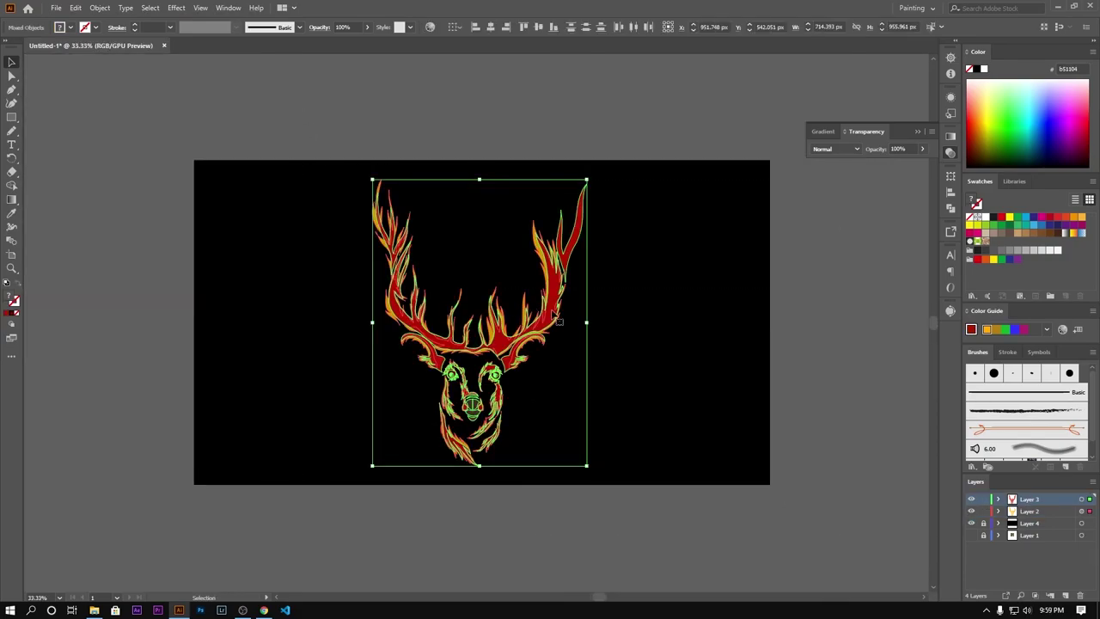
{"action": "left_click_drag", "start_coordinate": [563, 305], "coordinate": [683, 305]}
{"action": "left_click", "coordinate": [971, 510]}
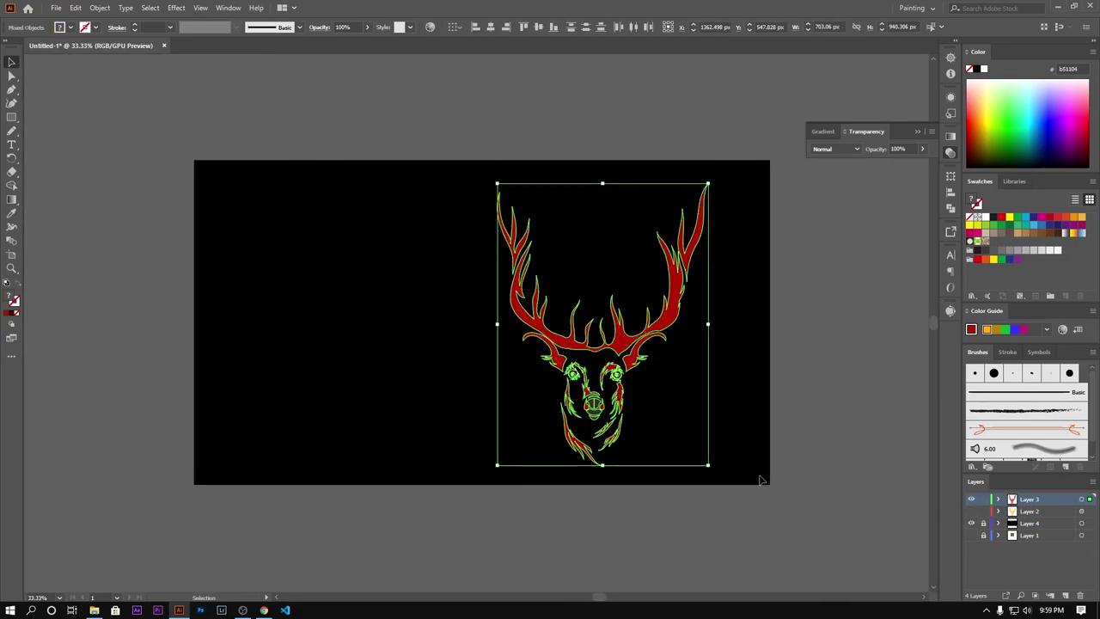
{"action": "key", "text": "ctrl+a"}
{"action": "left_click_drag", "start_coordinate": [601, 319], "coordinate": [336, 313]}
{"action": "left_click", "coordinate": [434, 406]}
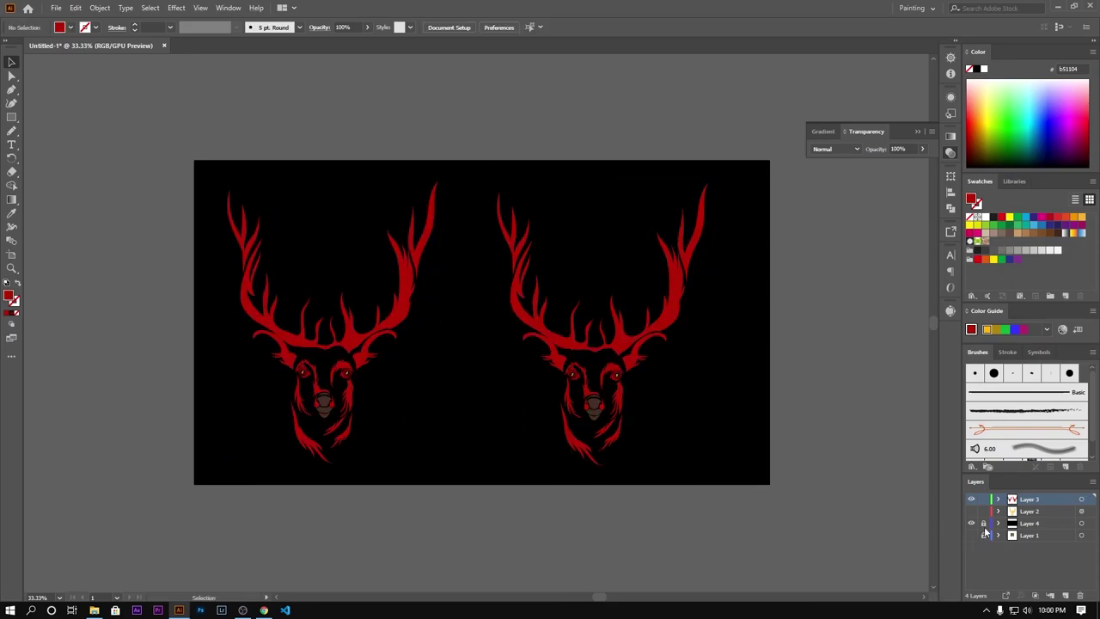
{"action": "left_click", "coordinate": [971, 511]}
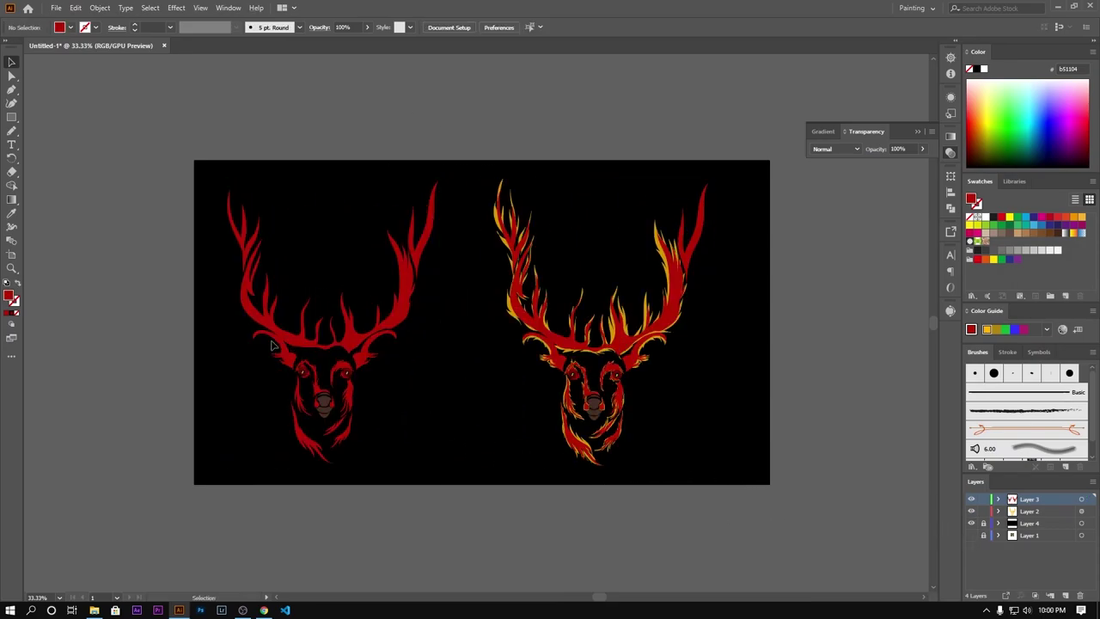
Make a smaller copy of the red deer and place it mid-artboard.
{"action": "key", "text": "ctrl+a"}
{"action": "left_click_drag", "start_coordinate": [357, 403], "coordinate": [150, 402]}
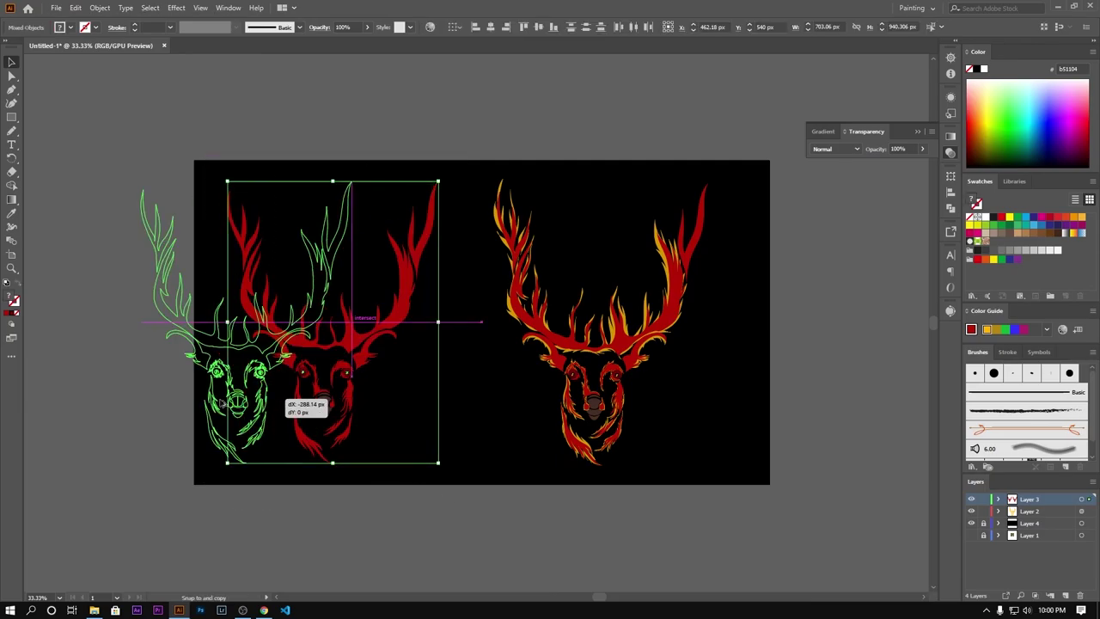
{"action": "left_click_drag", "start_coordinate": [217, 471], "coordinate": [167, 405]}
{"action": "left_click_drag", "start_coordinate": [120, 339], "coordinate": [459, 427]}
{"action": "left_click", "coordinate": [538, 181]}
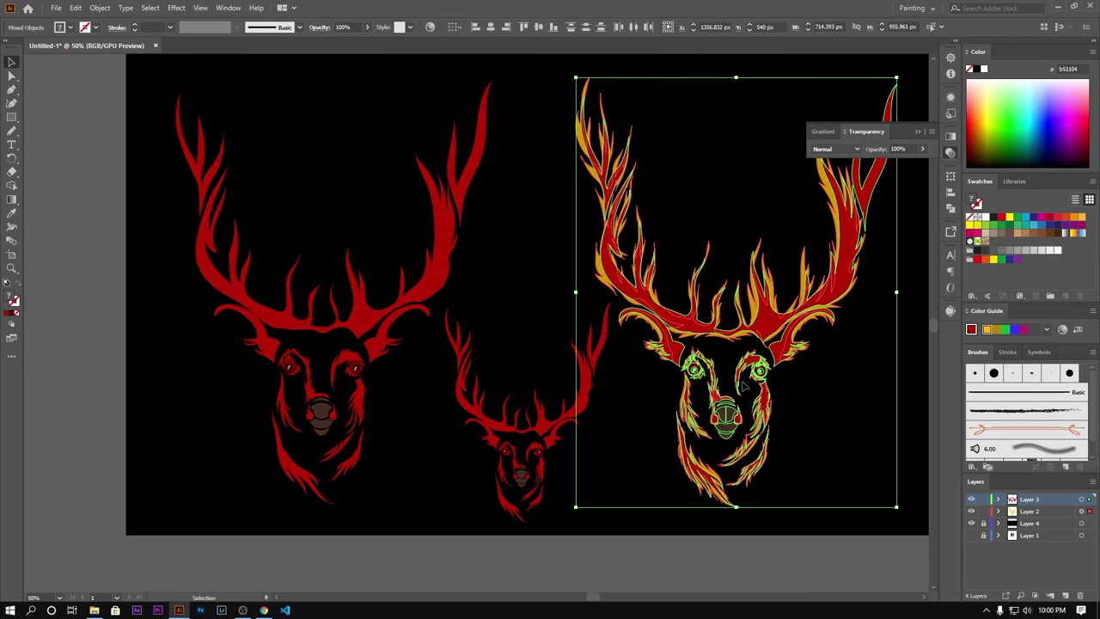
Shift the fiery deer slightly right and nudge the small deer up and right.
{"action": "scroll", "coordinate": [473, 370], "scroll_direction": "right", "scroll_amount": 2}
{"action": "key", "text": "ctrl+minus"}
{"action": "left_click_drag", "start_coordinate": [434, 178], "coordinate": [619, 544]}
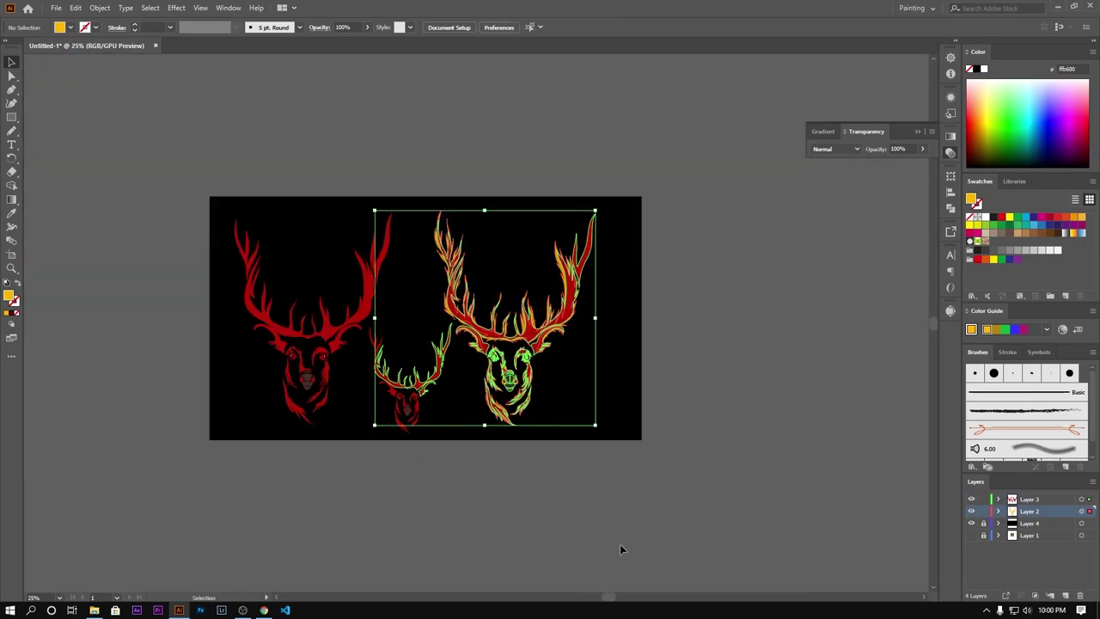
{"action": "key", "text": "ctrl+plus"}
{"action": "left_click", "coordinate": [379, 336], "text": "shift"}
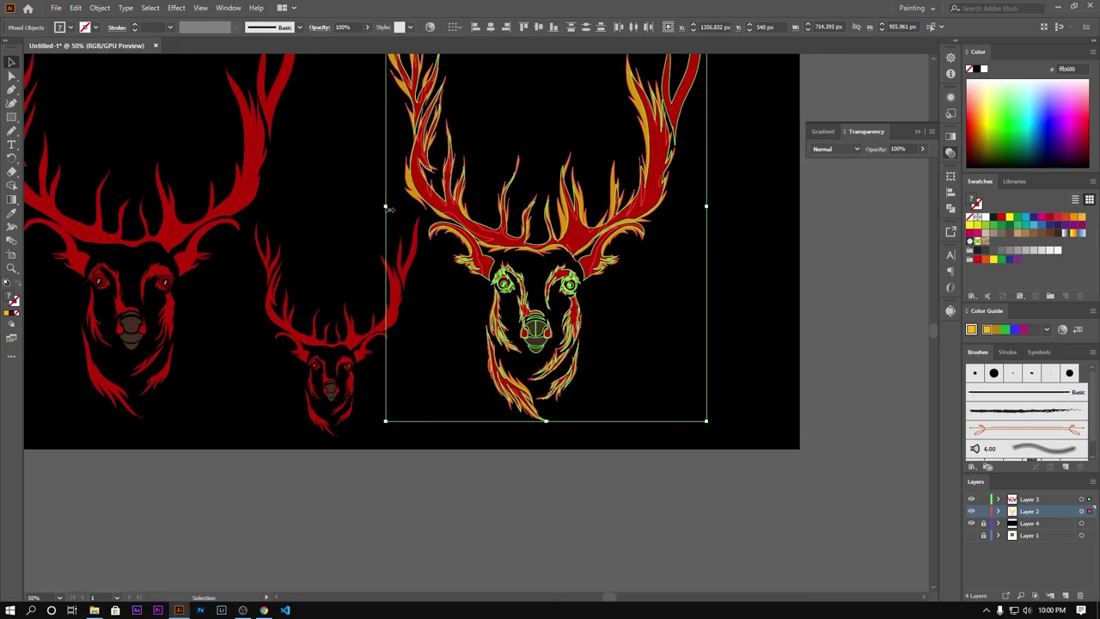
{"action": "left_click_drag", "start_coordinate": [520, 237], "coordinate": [562, 236]}
{"action": "key", "text": "ctrl+minus"}
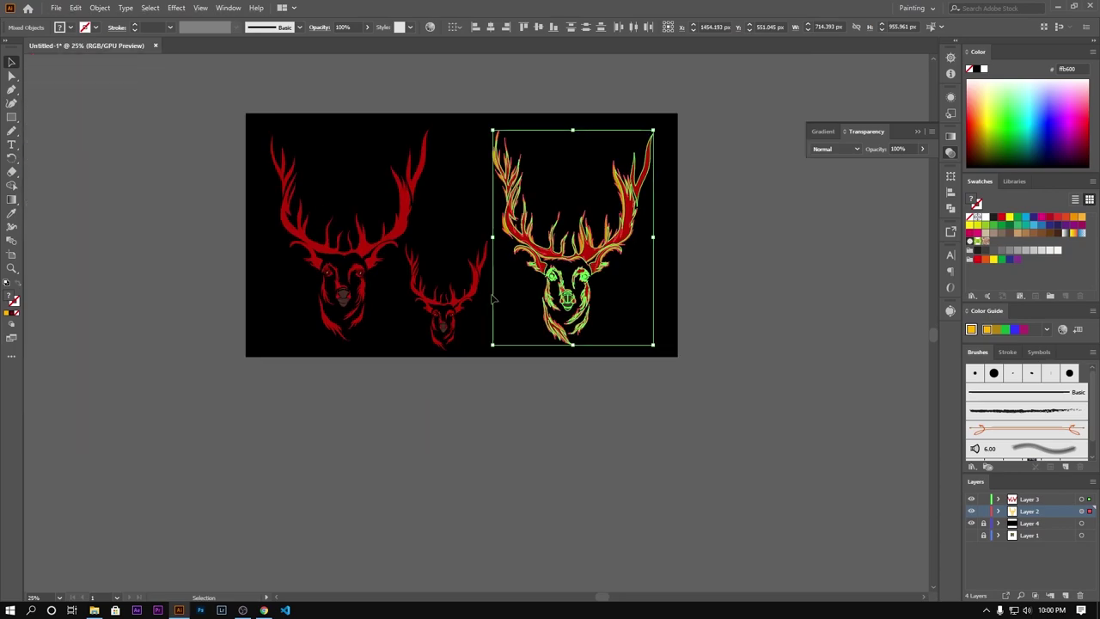
{"action": "left_click", "coordinate": [479, 368]}
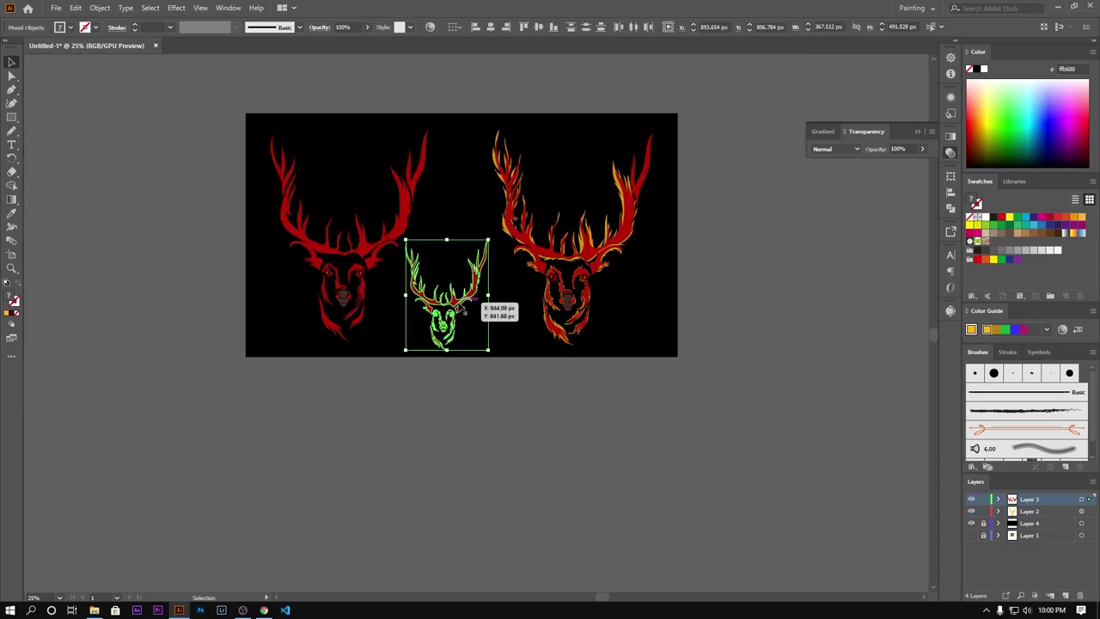
{"action": "left_click_drag", "start_coordinate": [408, 255], "coordinate": [413, 249]}
{"action": "left_click", "coordinate": [460, 394]}
Fill the small middle deer with white #ffffff.
{"action": "key", "text": "ctrl+plus"}
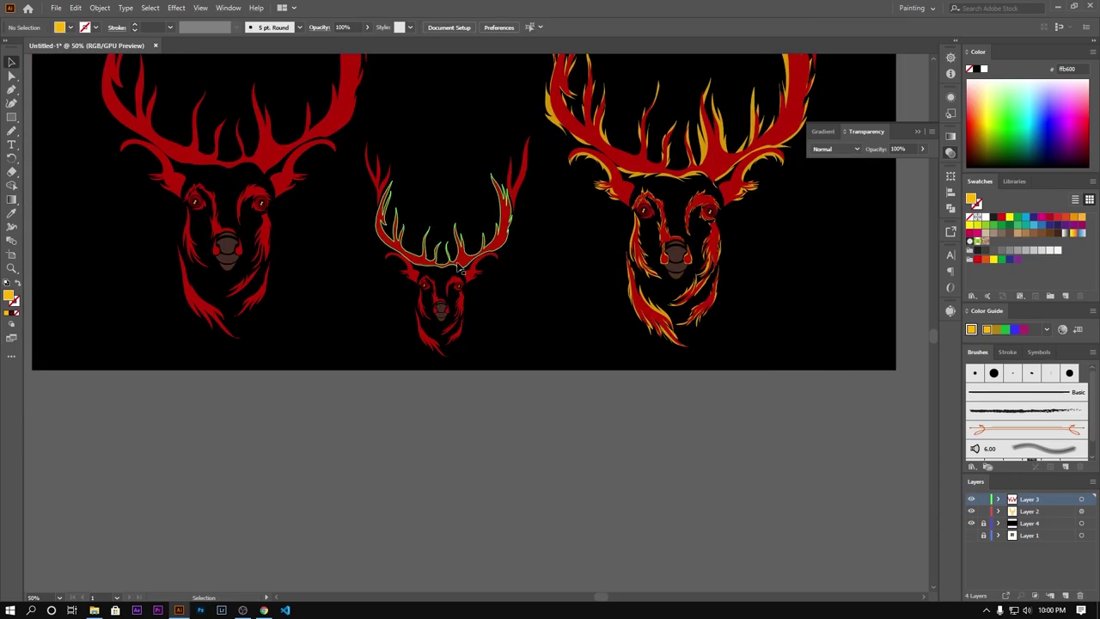
{"action": "left_click", "coordinate": [364, 158]}
{"action": "key", "text": "ctrl+plus"}
{"action": "key", "text": "ctrl+plus"}
{"action": "key", "text": "ctrl+plus"}
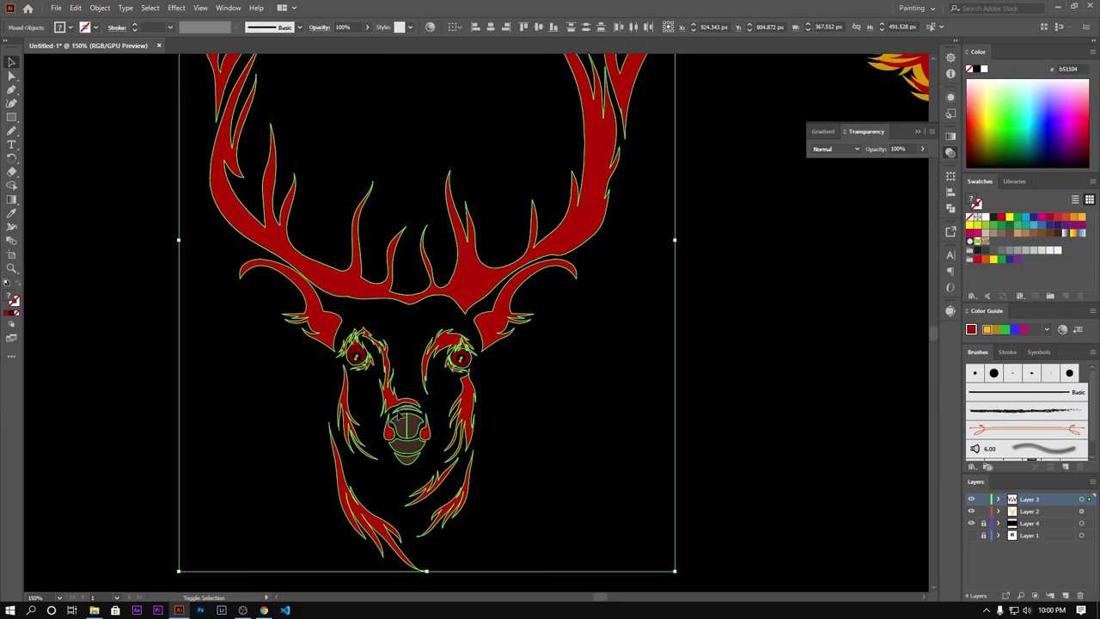
{"action": "double_click", "coordinate": [10, 297]}
{"action": "type", "text": "ffffff"}
{"action": "key", "text": "Return"}
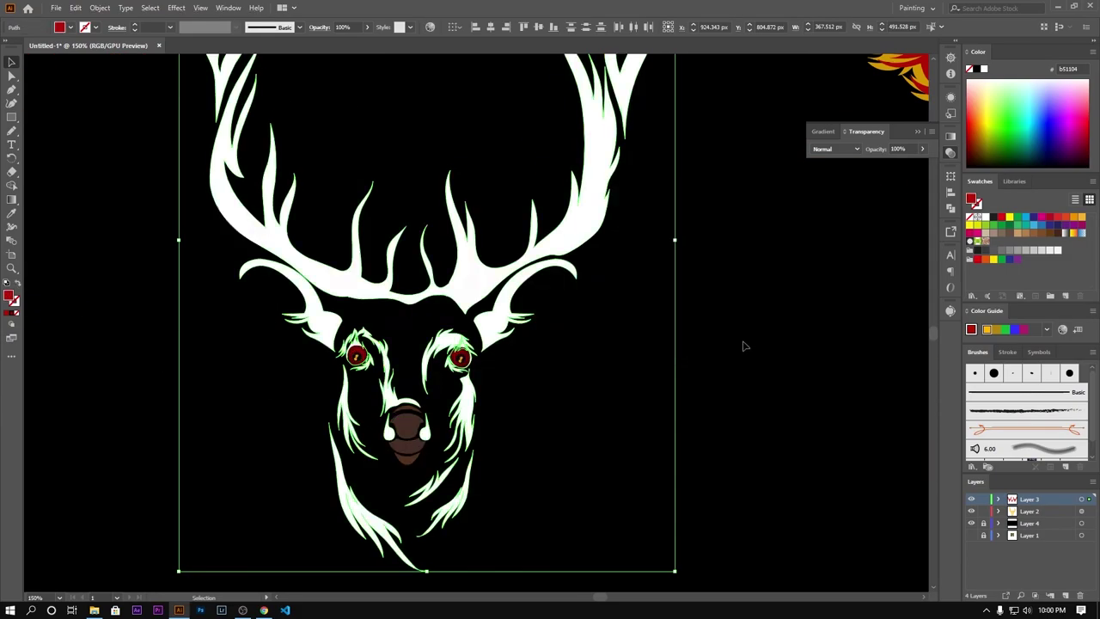
{"action": "key", "text": "ctrl+minus"}
{"action": "key", "text": "ctrl+minus"}
{"action": "key", "text": "ctrl+minus"}
{"action": "scroll", "coordinate": [713, 368], "scroll_direction": "up", "scroll_amount": 4}
{"action": "scroll", "coordinate": [587, 373], "scroll_direction": "down", "scroll_amount": 3}
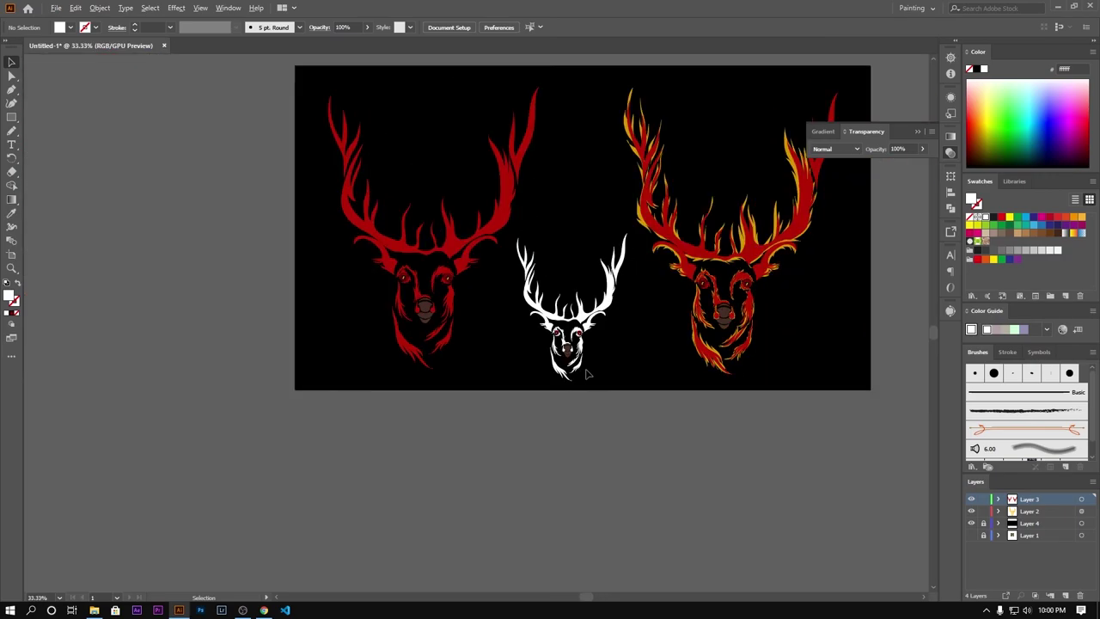
{"action": "scroll", "coordinate": [585, 385], "scroll_direction": "up", "scroll_amount": 2}
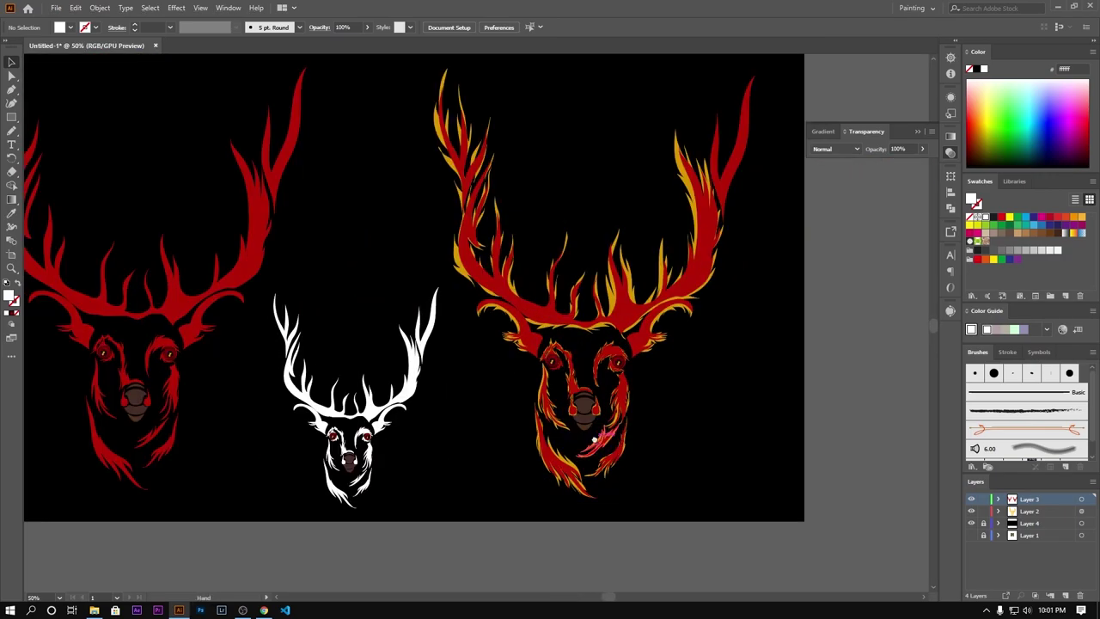